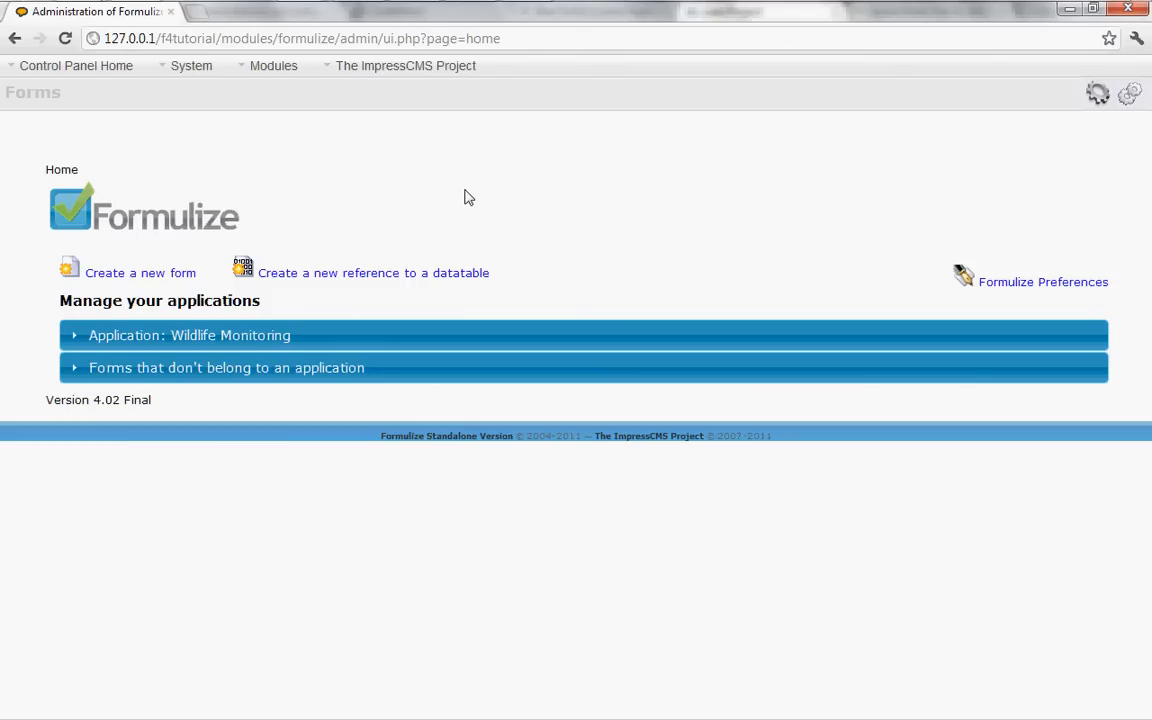
# Open the Wildlife Activity Form's default view from the Wildlife Monitoring application in a new browser tab and start a single new entry
pyautogui.click(244, 340)
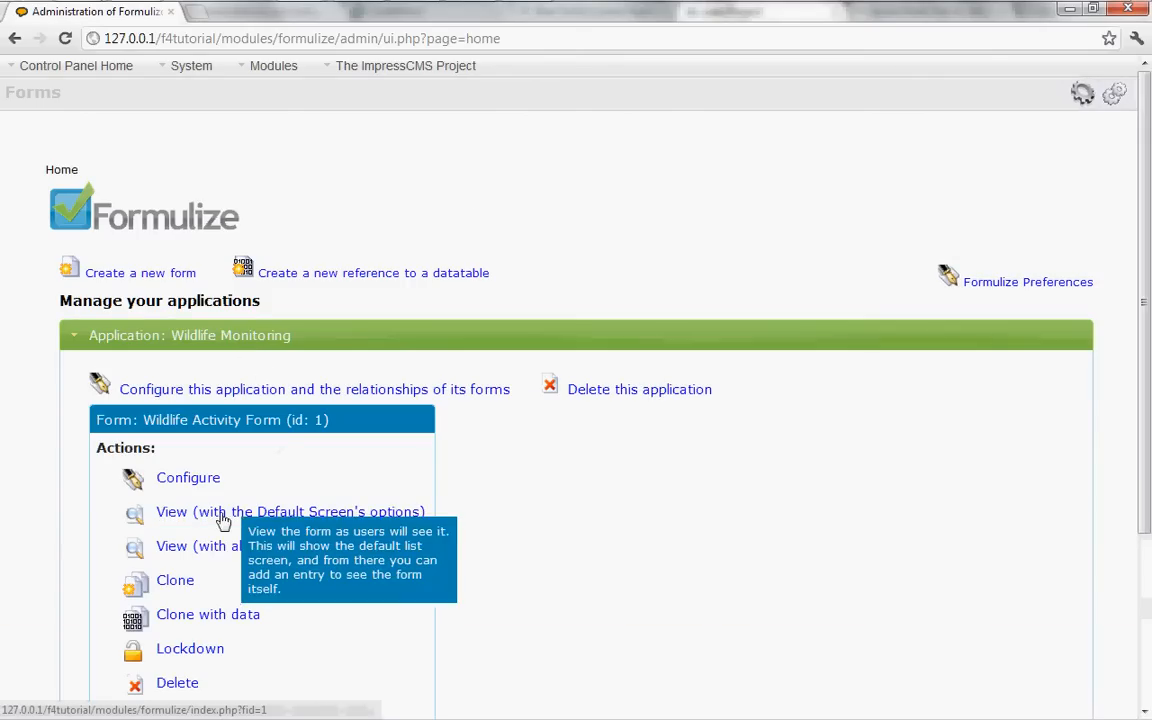
pyautogui.rightClick(212, 521)
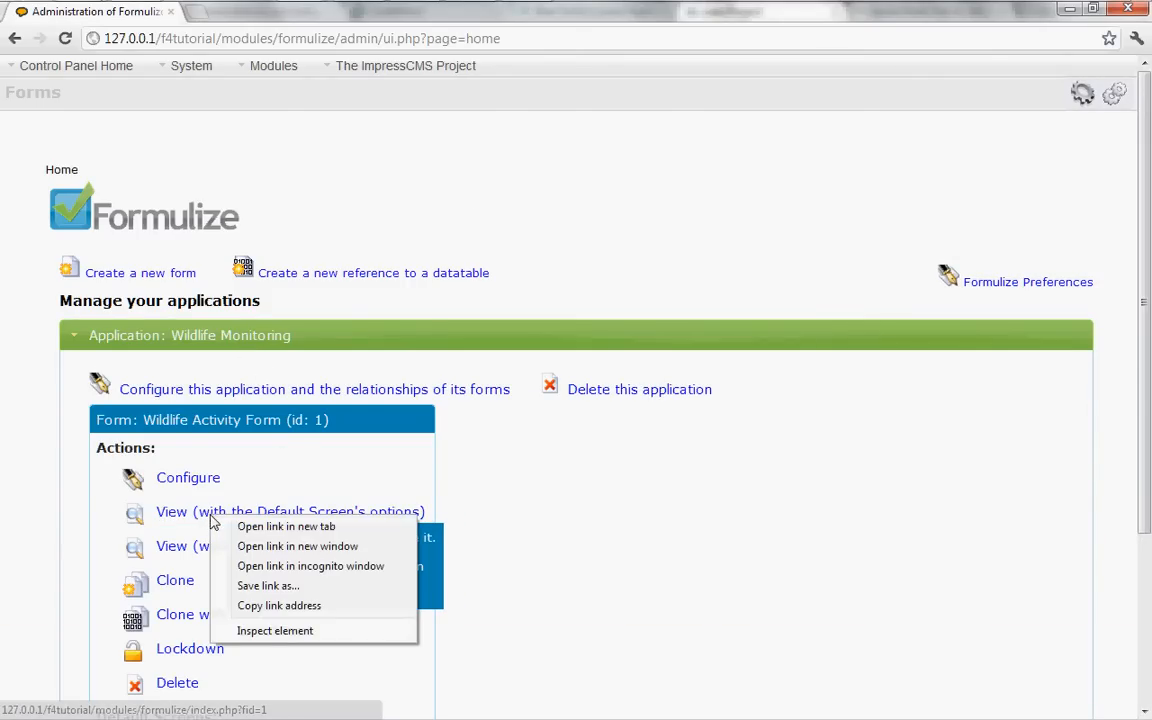
pyautogui.click(262, 525)
pyautogui.click(241, 20)
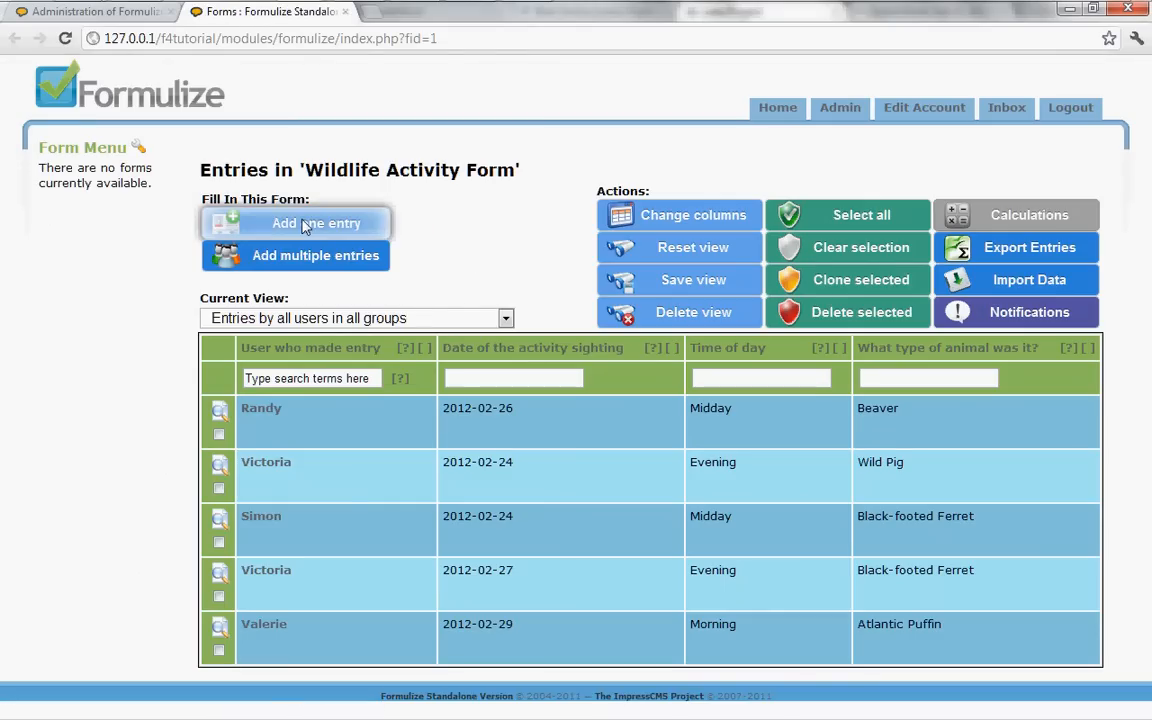
pyautogui.click(305, 224)
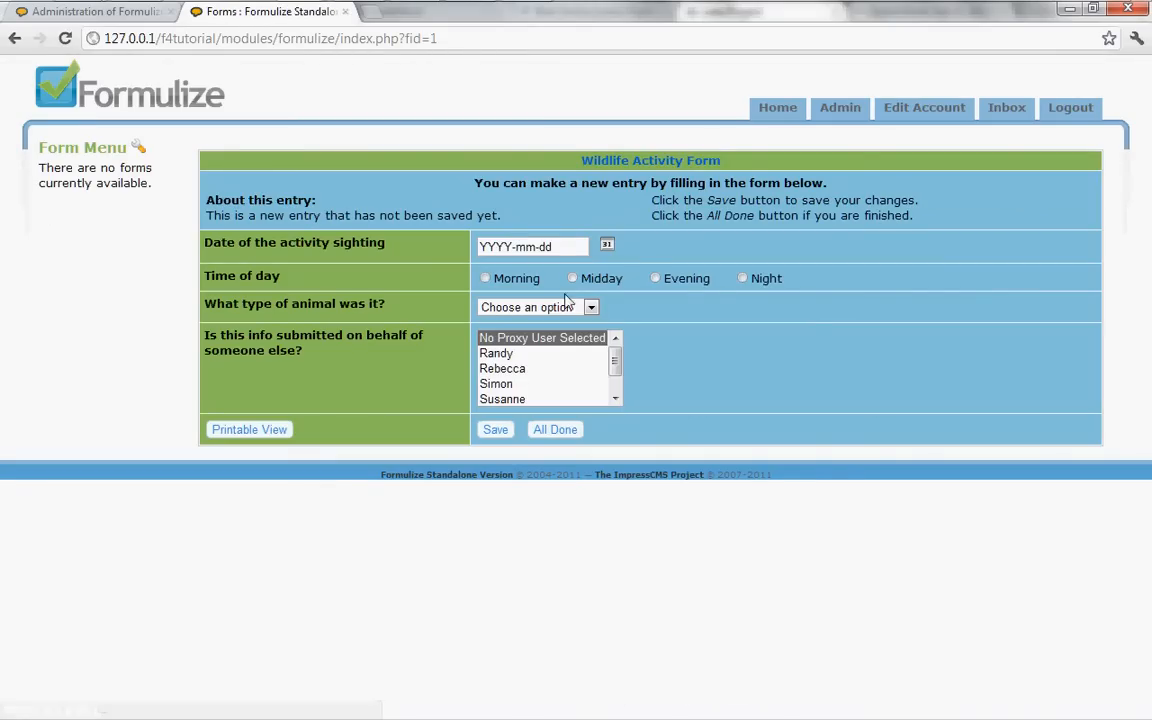
# Examine the choices offered by the "What type of animal was it?" dropdown in the new entry
pyautogui.click(535, 307)
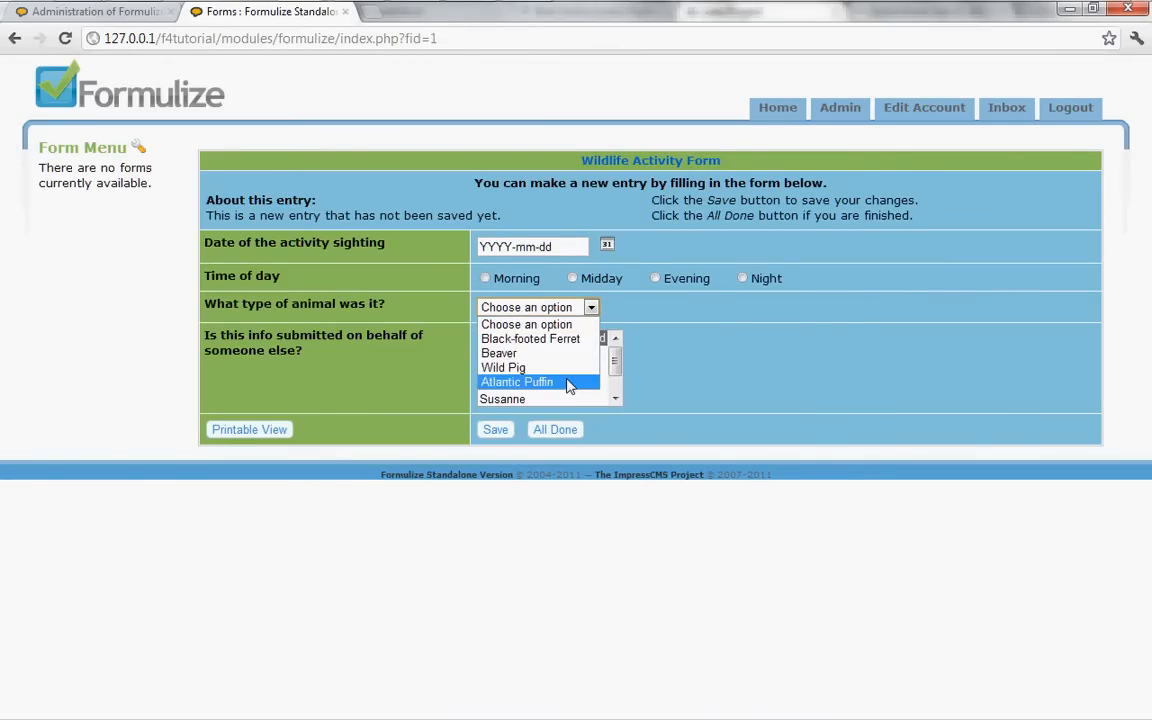
pyautogui.click(622, 313)
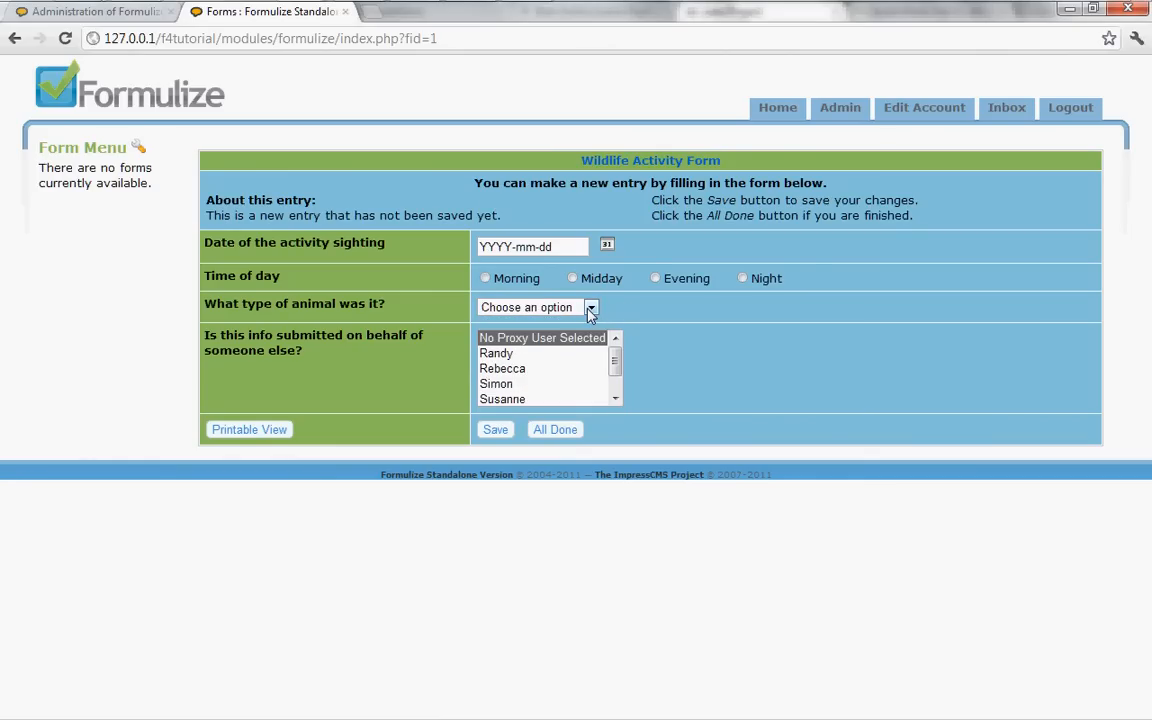
pyautogui.click(590, 309)
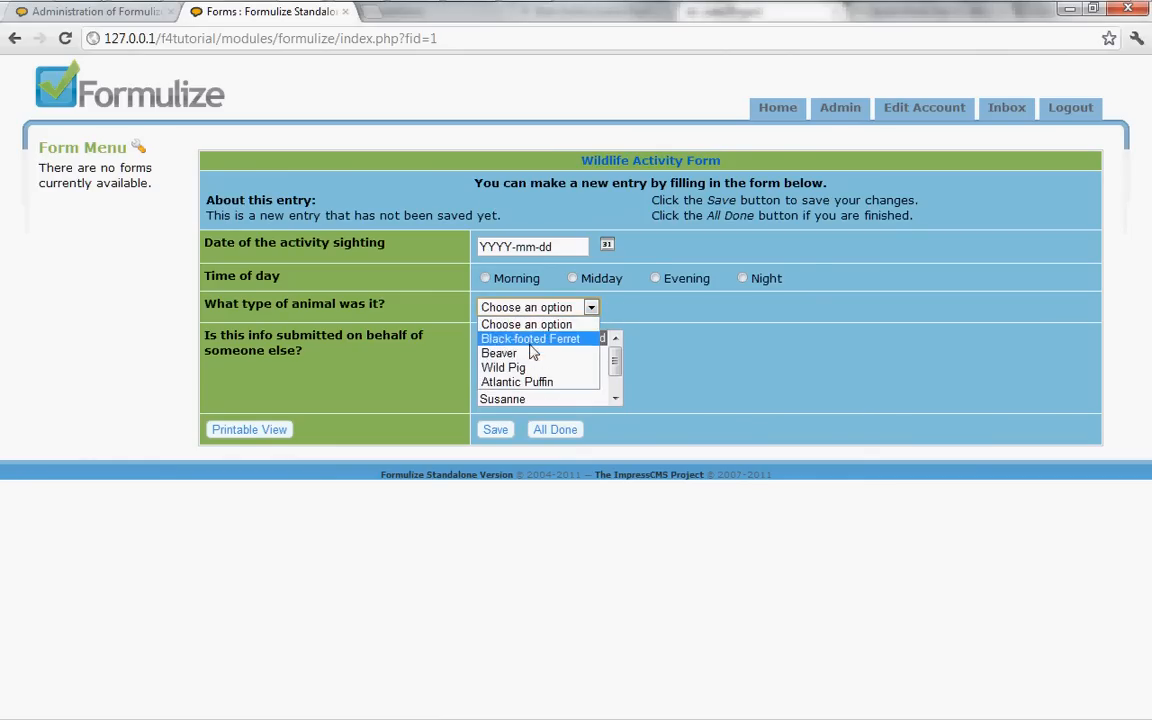
pyautogui.click(632, 312)
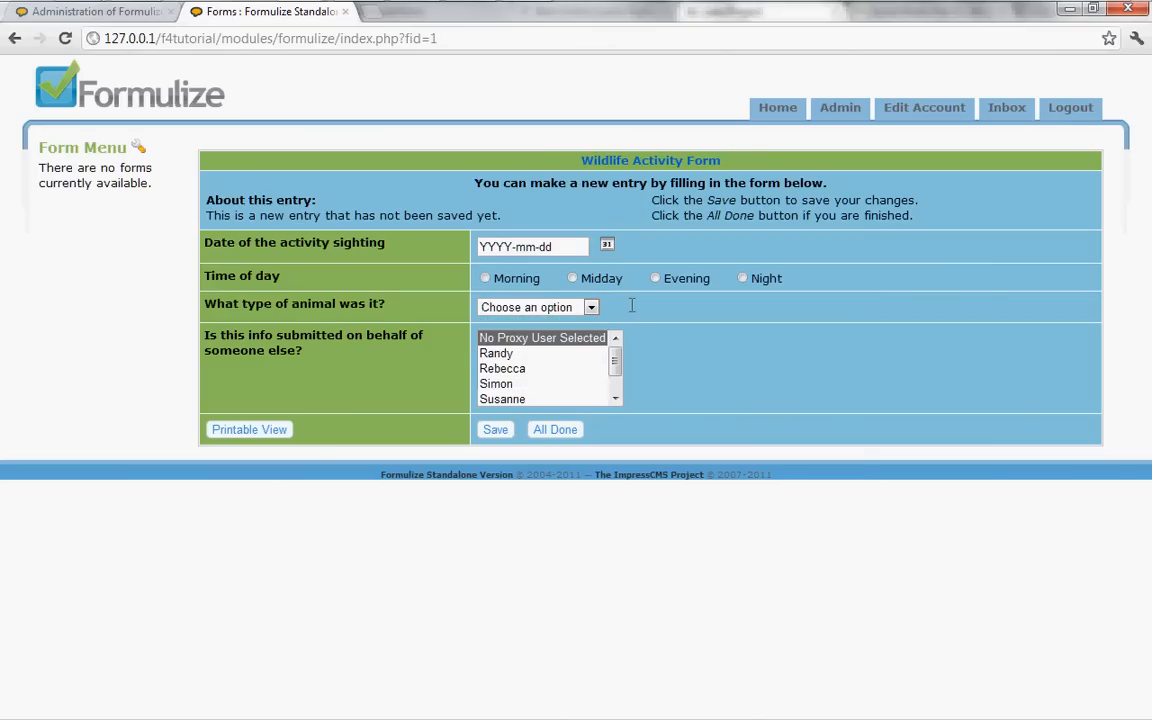
# Return to the form administration and open the options of the Wildlife Activity Form's "What type of animal was it?" element
pyautogui.click(137, 14)
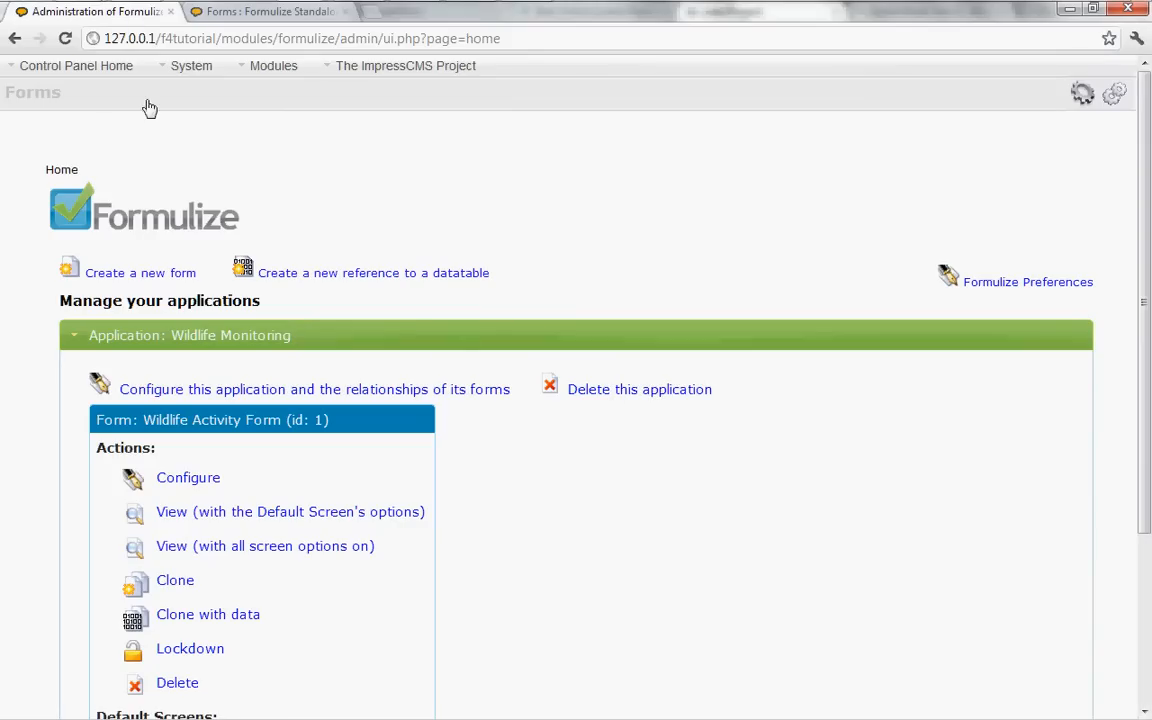
pyautogui.click(199, 487)
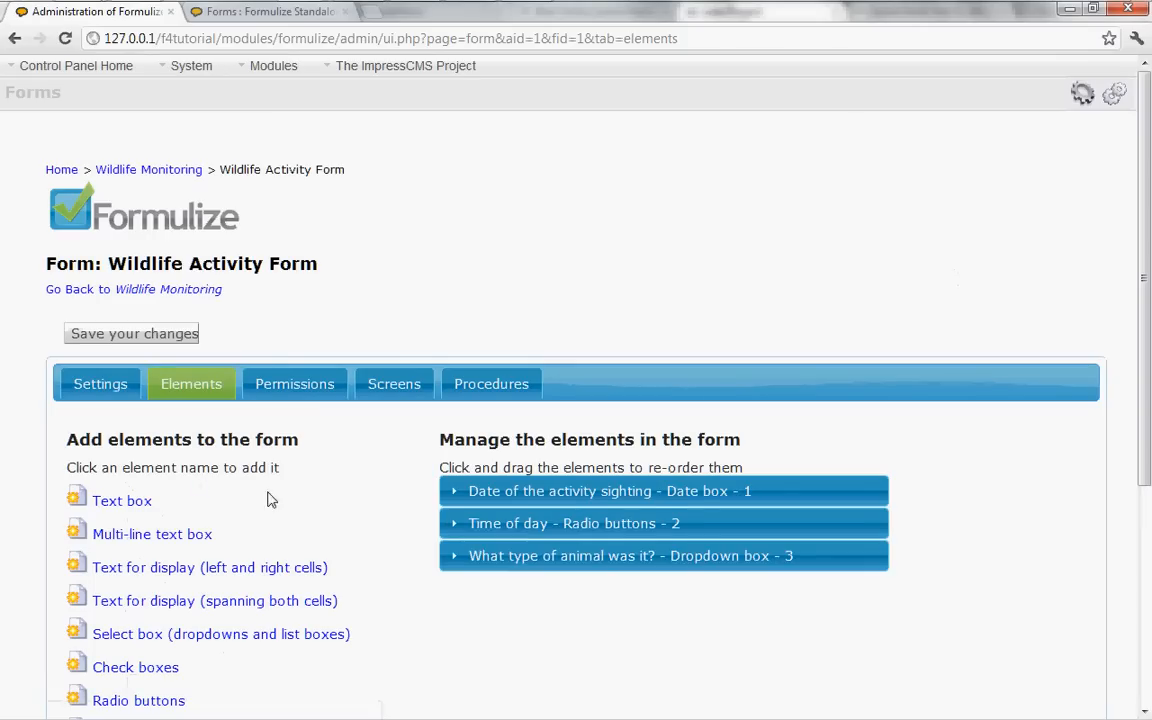
pyautogui.click(619, 564)
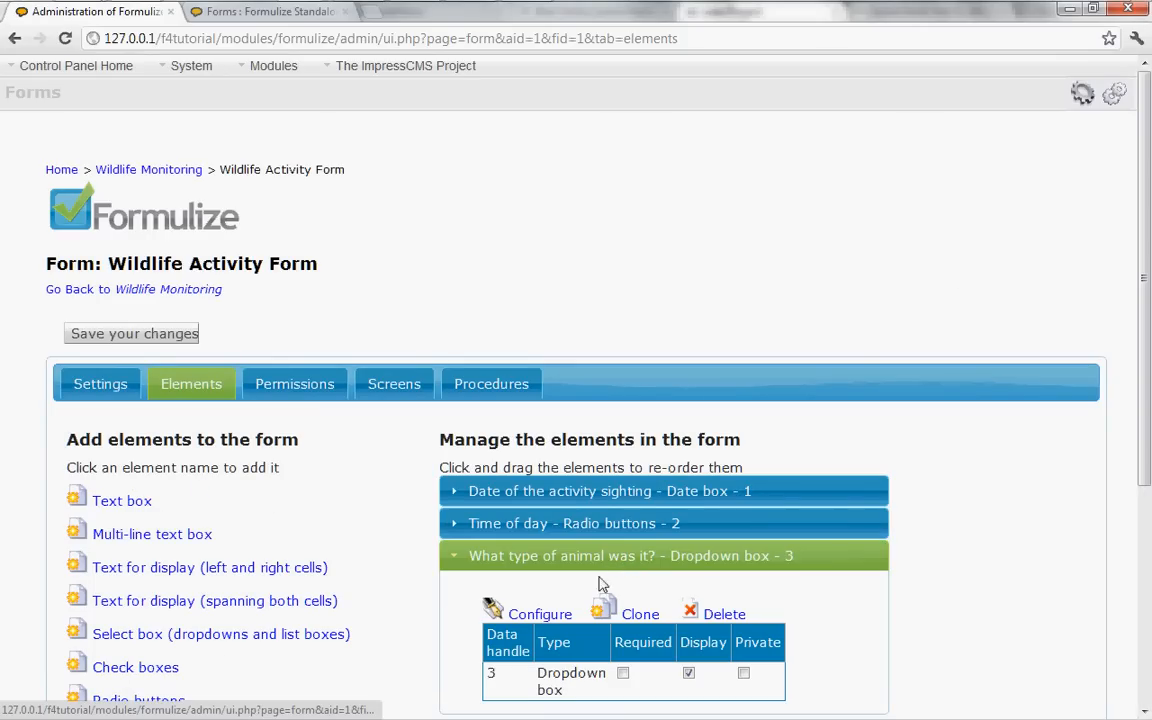
pyautogui.click(546, 618)
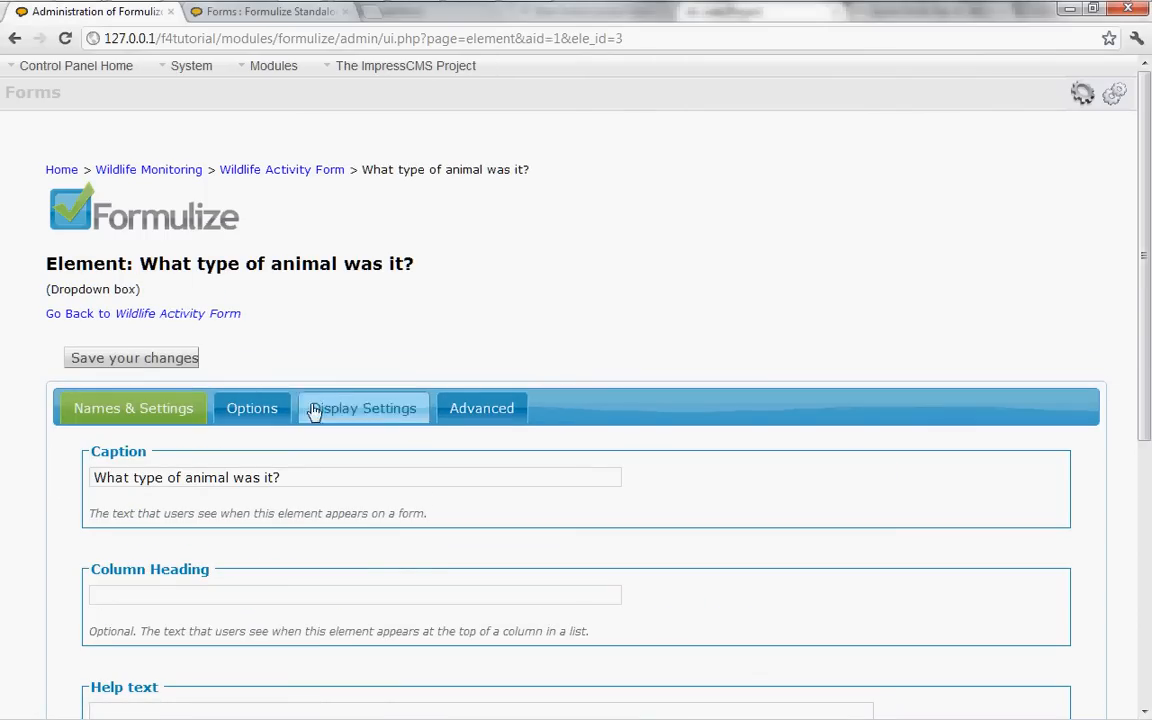
pyautogui.click(250, 405)
# Examine which form elements can supply the values for the animal type dropdown
pyautogui.scroll(-3, 362, 462)
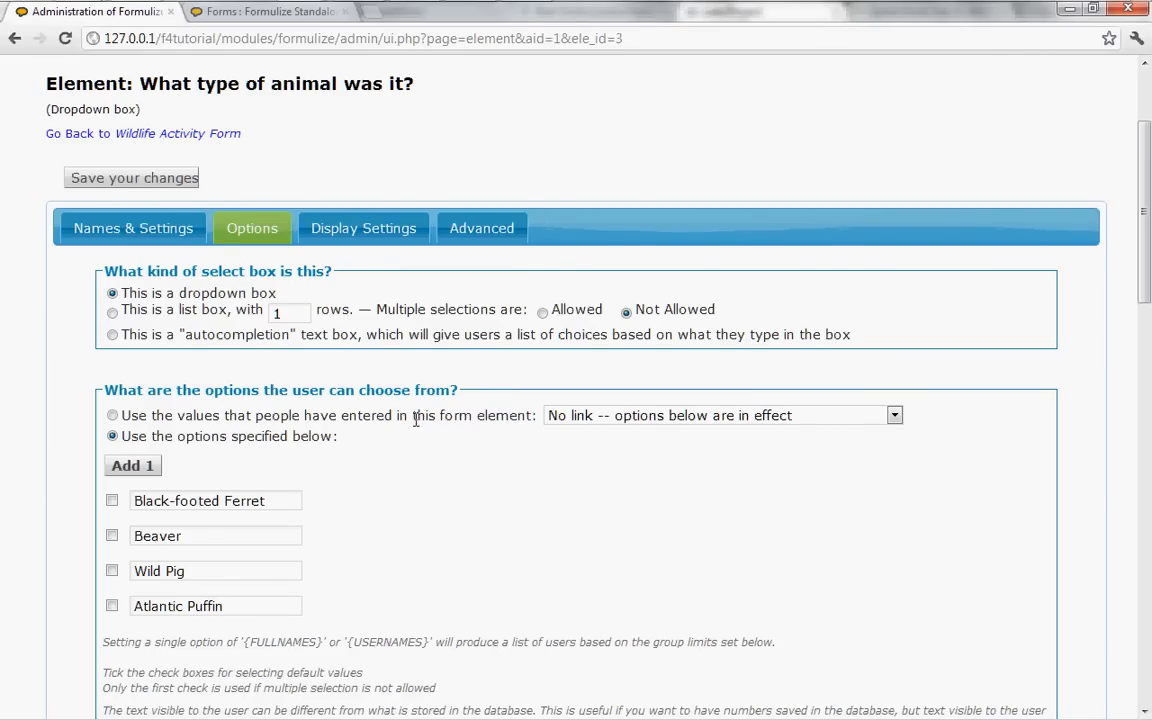
pyautogui.click(629, 424)
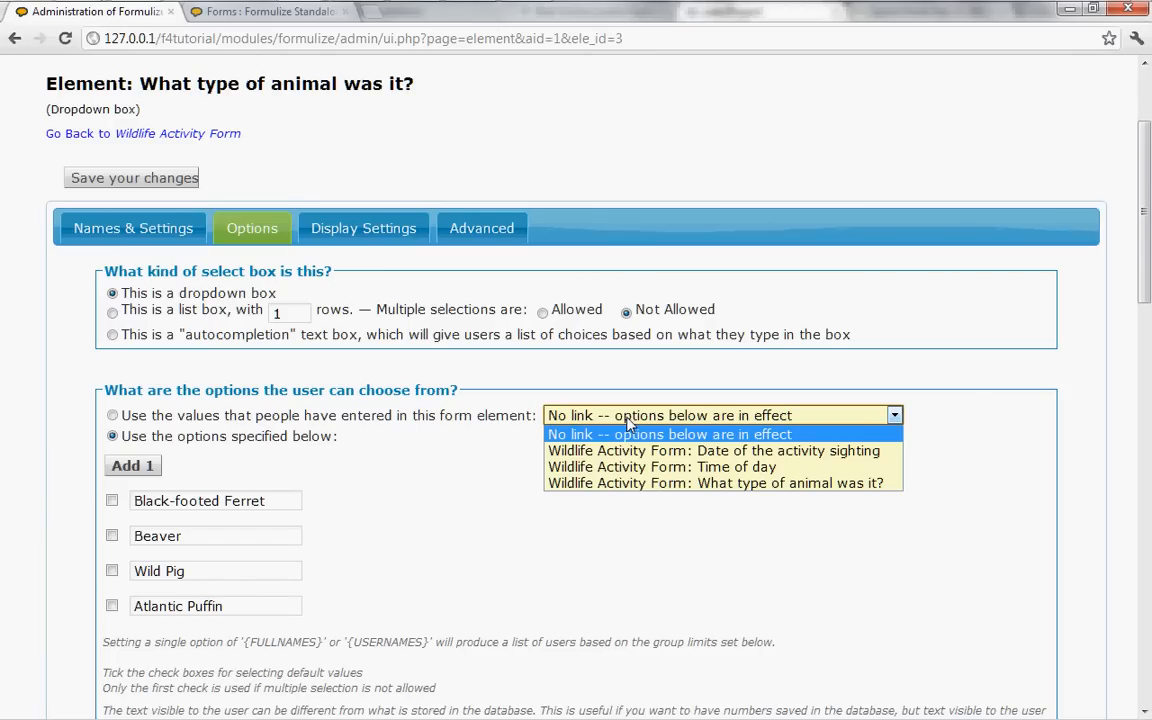
pyautogui.click(961, 416)
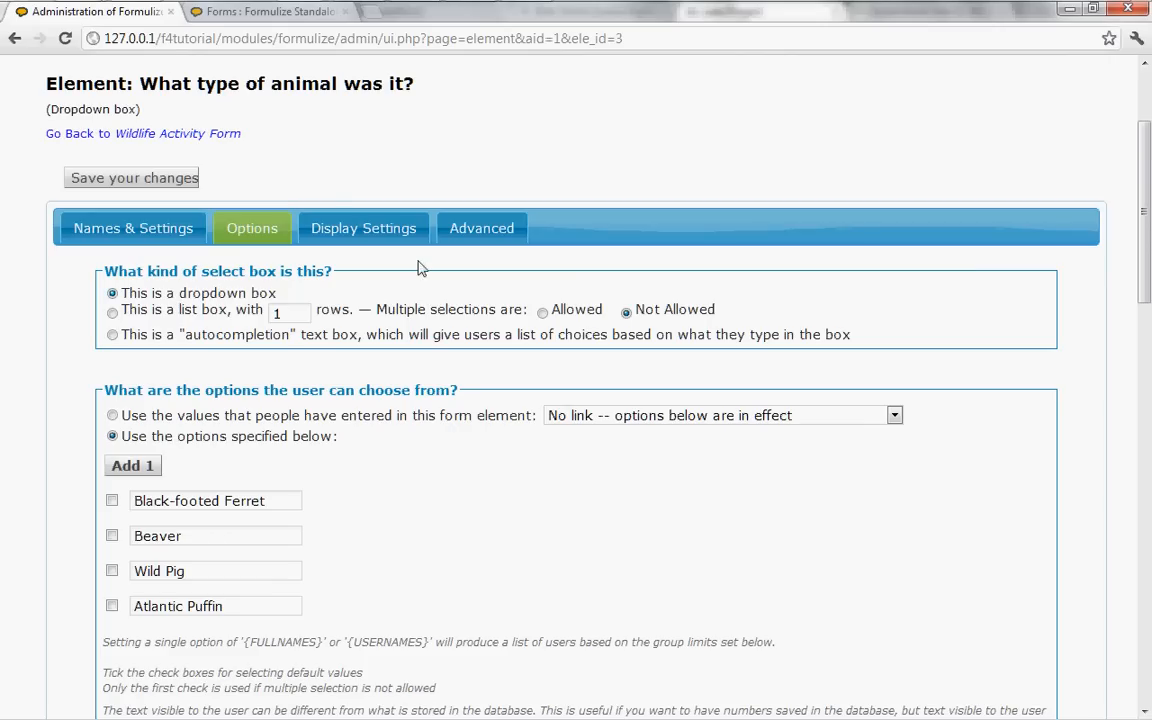
# Create and save a new form titled "Animal List" in the Wildlife Monitoring application
pyautogui.click(167, 140)
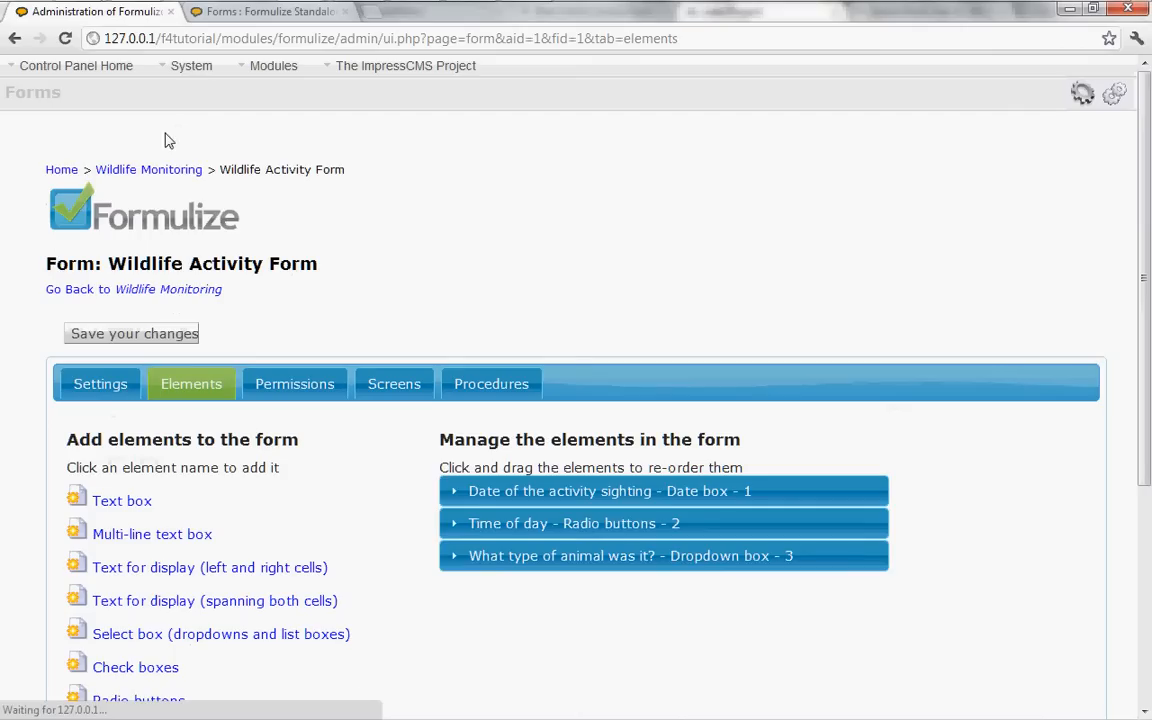
pyautogui.click(150, 290)
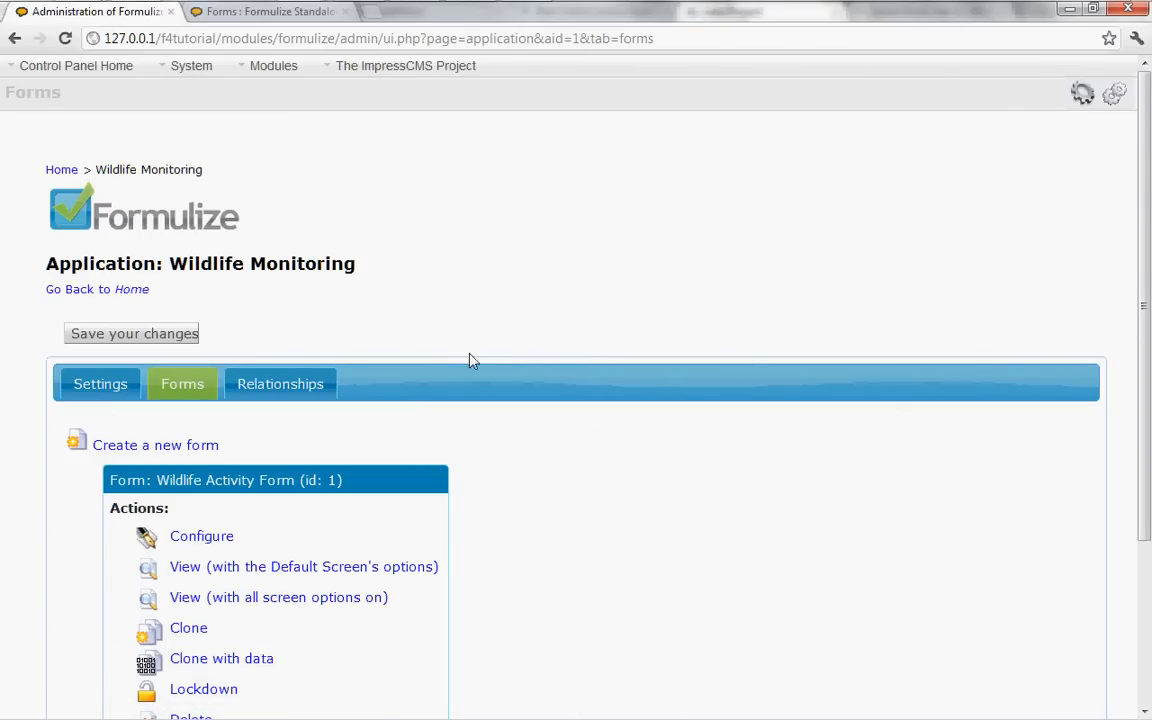
pyautogui.scroll(-3, 530, 378)
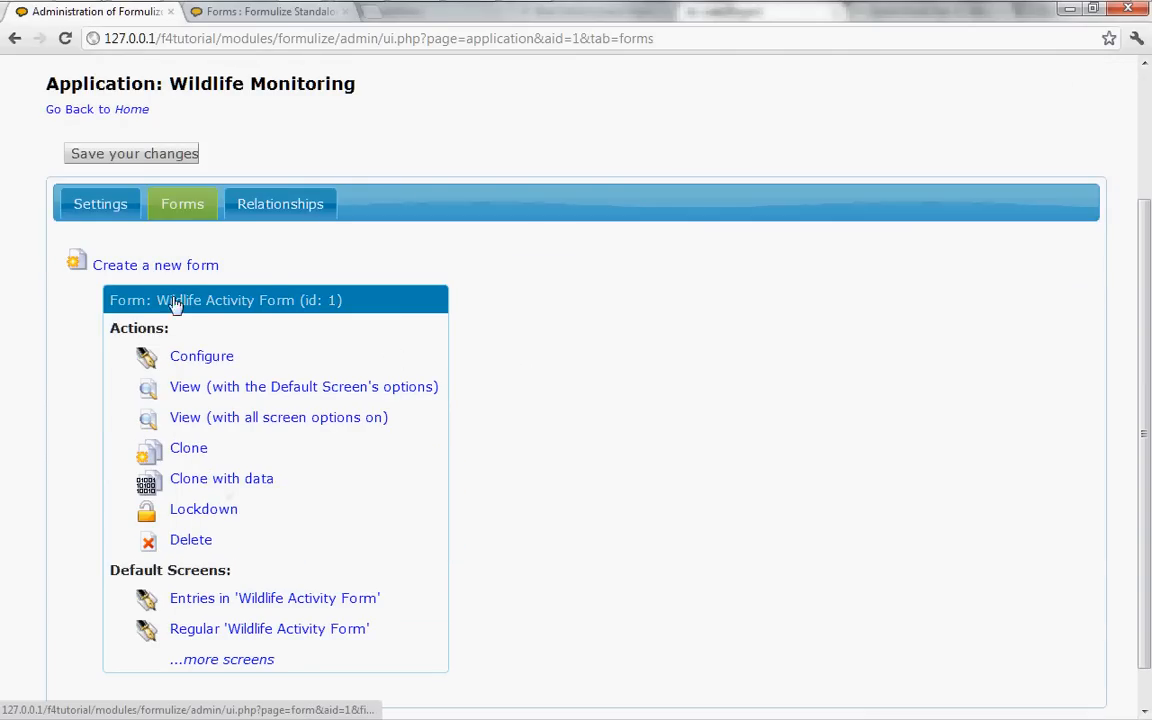
pyautogui.click(144, 268)
pyautogui.moveTo(319, 463); pyautogui.dragTo(140, 456)
pyautogui.write('Animal List')
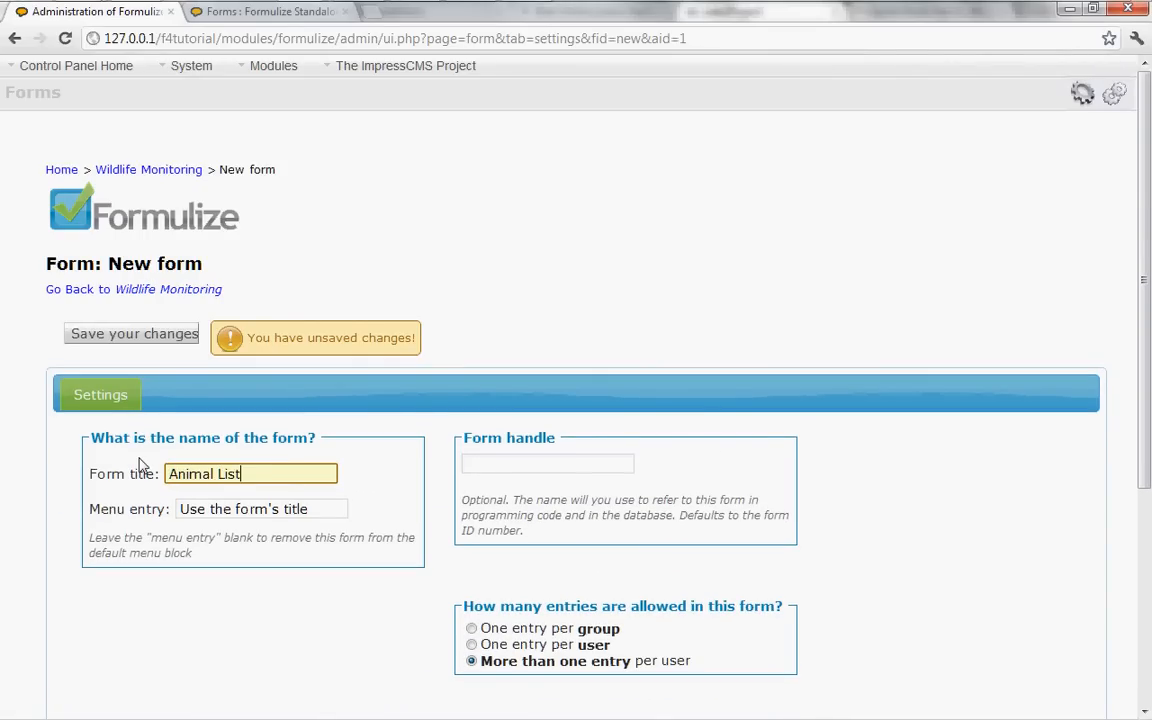
pyautogui.click(130, 337)
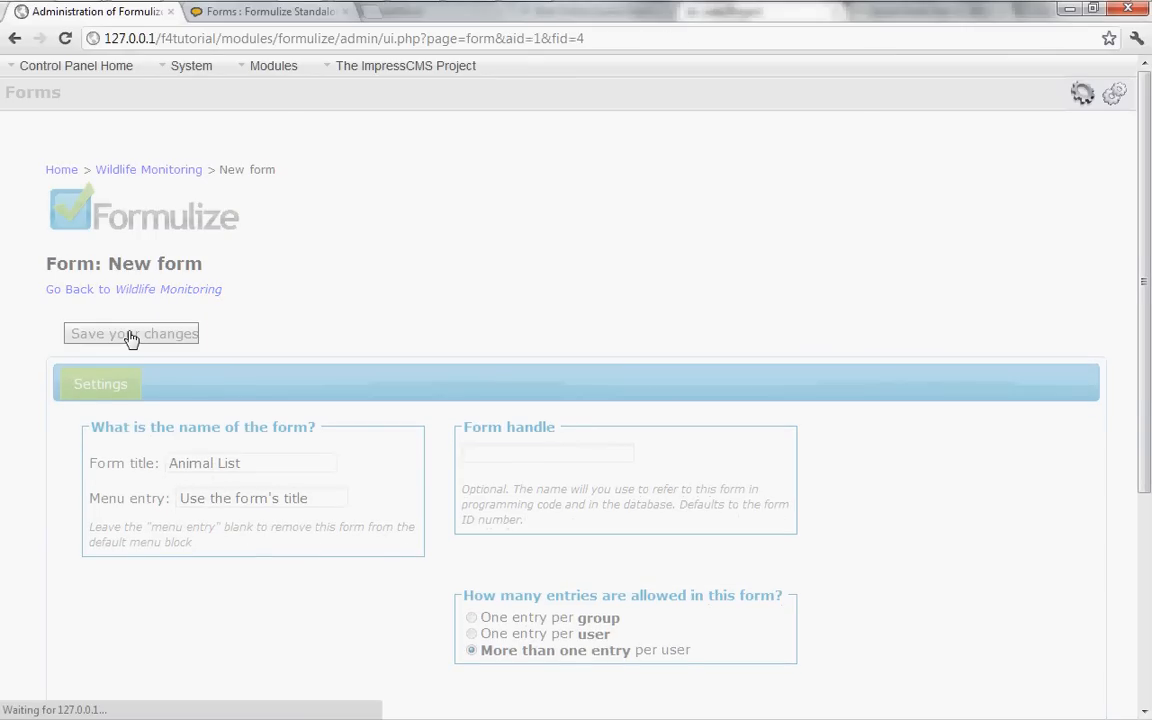
# Grant the Supervisors group all basic permissions on the Animal List form: view, create, and update or delete their own and other people's entries
pyautogui.click(270, 388)
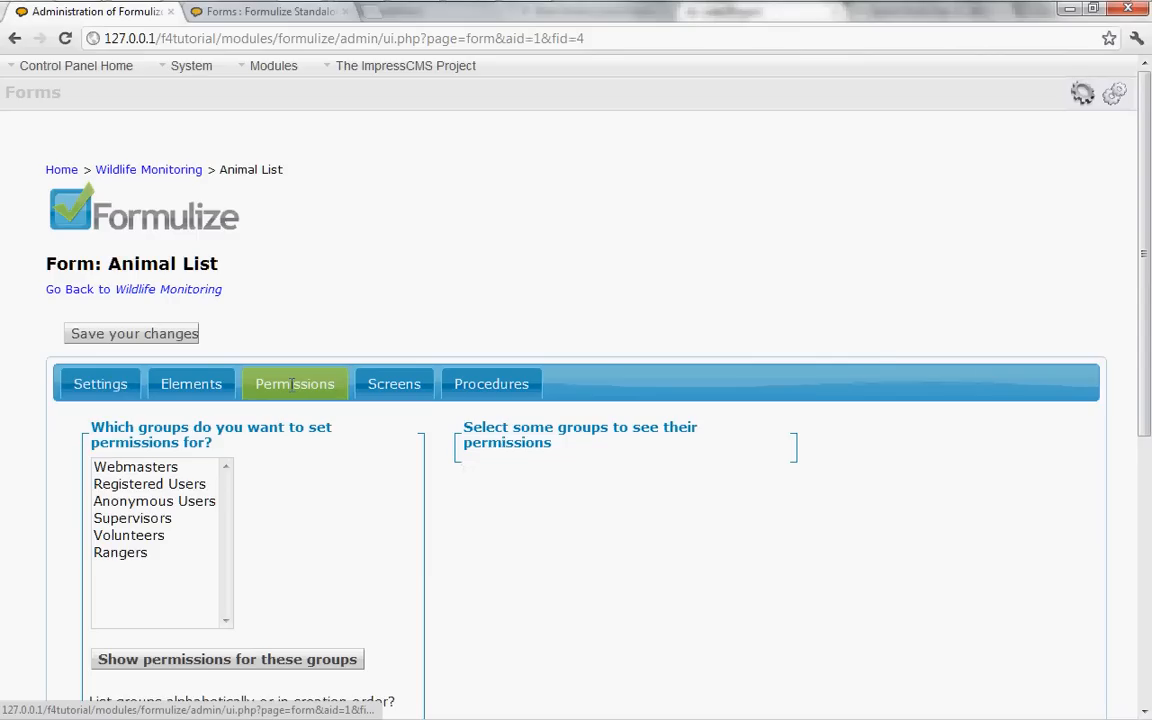
pyautogui.click(150, 520)
pyautogui.click(215, 670)
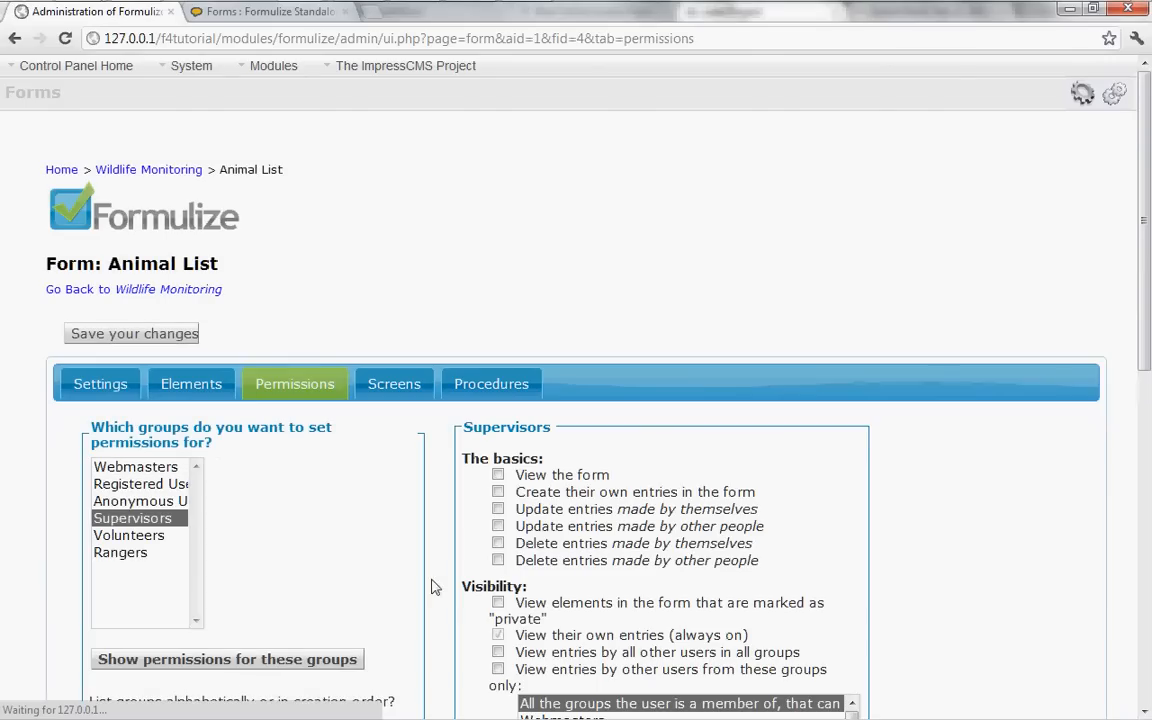
pyautogui.click(498, 475)
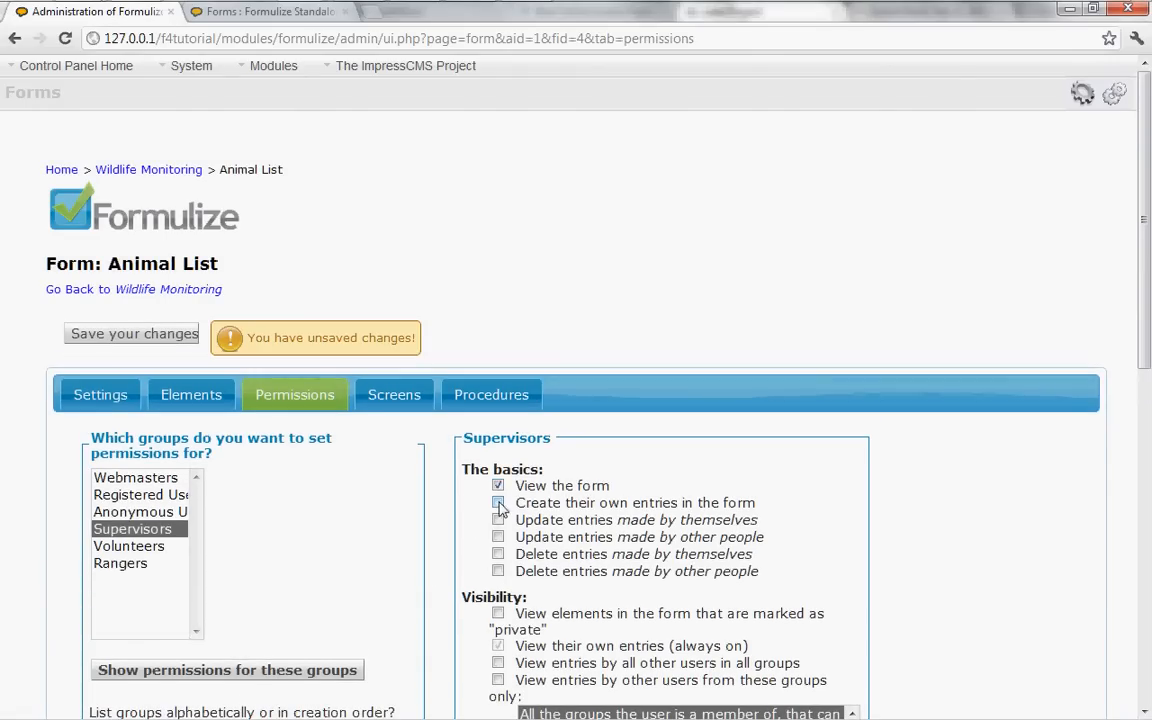
pyautogui.click(498, 520)
pyautogui.click(498, 502)
pyautogui.click(498, 537)
pyautogui.click(498, 554)
pyautogui.click(498, 571)
# Allow Supervisors to view entries by all users in all groups and to publish, update and delete saved views for any group
pyautogui.scroll(-2, 505, 570)
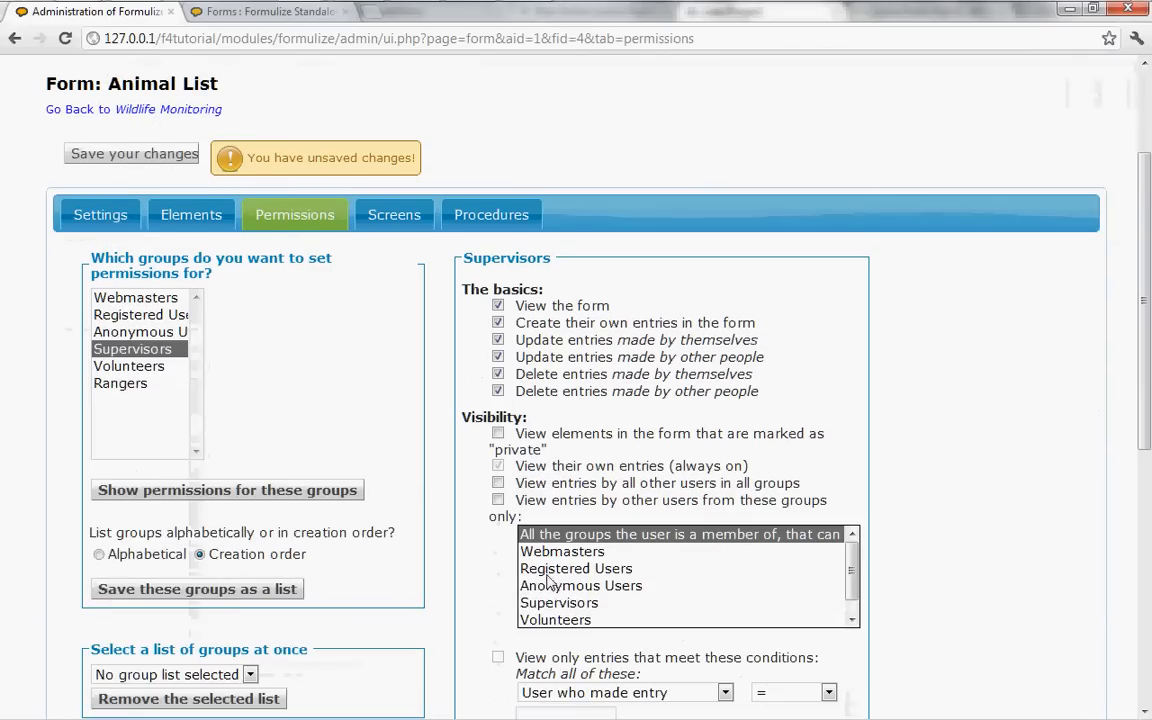
pyautogui.click(498, 483)
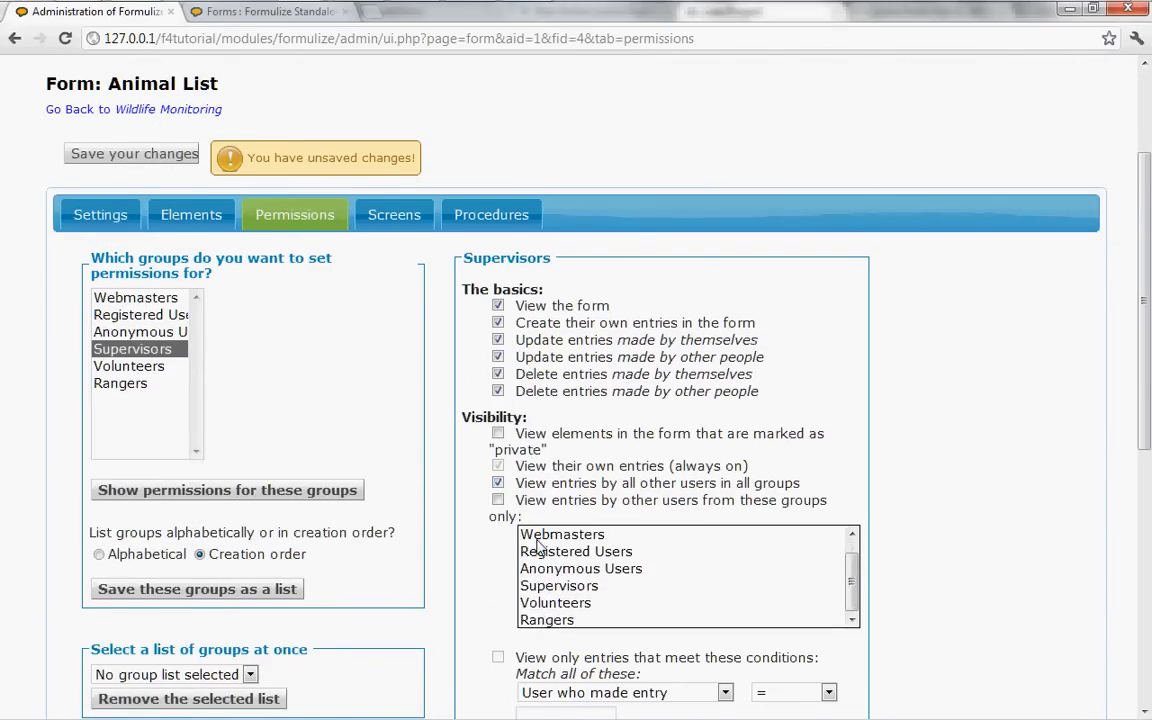
pyautogui.scroll(-2, 502, 567)
pyautogui.scroll(-2, 502, 567)
pyautogui.click(498, 553)
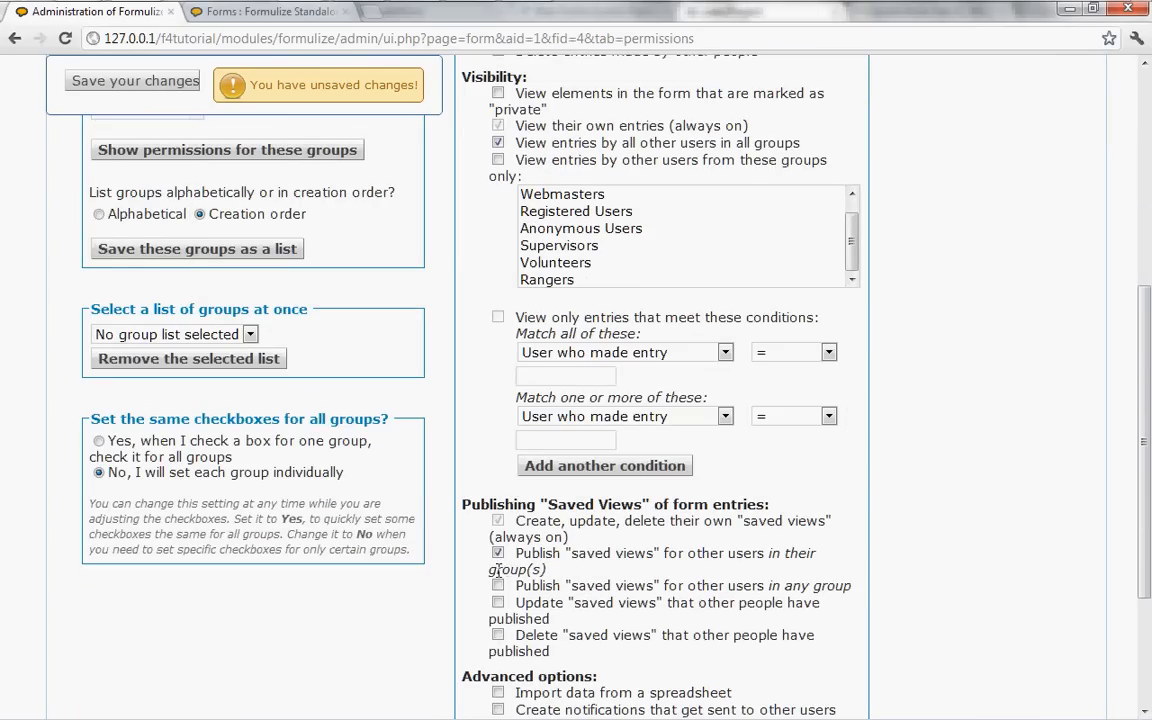
pyautogui.click(498, 586)
pyautogui.click(498, 602)
pyautogui.click(498, 634)
# Allow Supervisors to import data from a spreadsheet and create notifications for other users, and save the permissions
pyautogui.scroll(-2, 500, 638)
pyautogui.scroll(-1, 542, 625)
pyautogui.click(498, 474)
pyautogui.click(498, 491)
pyautogui.click(498, 542)
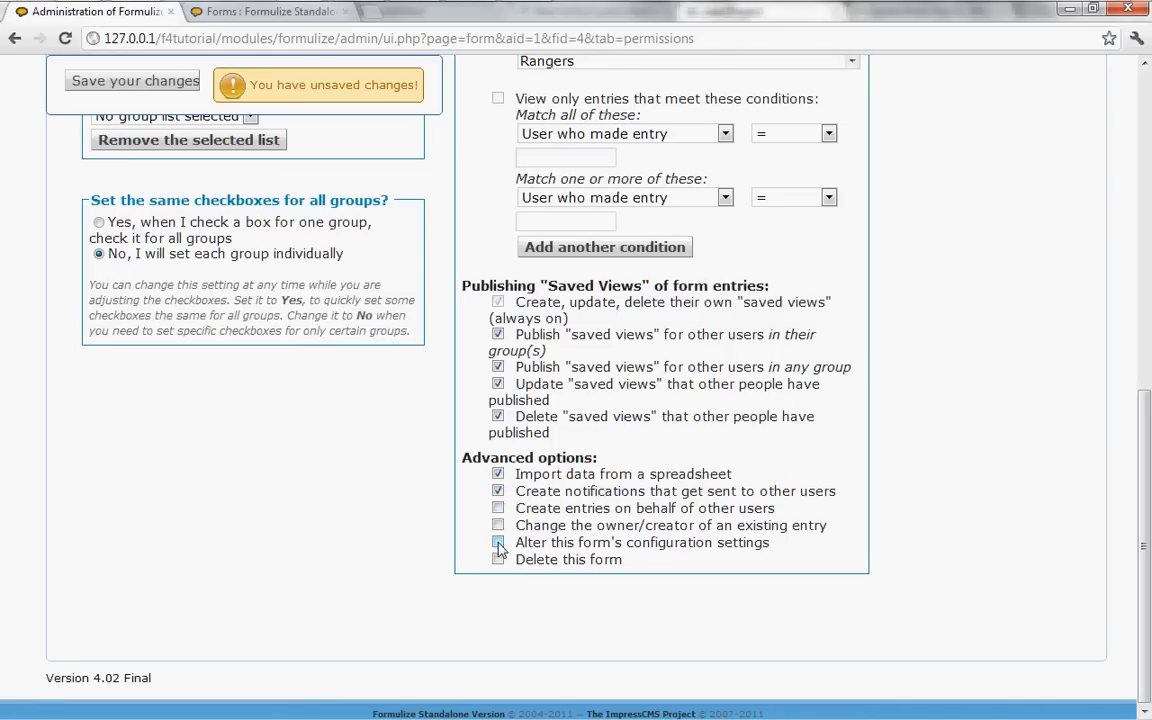
pyautogui.scroll(3, 400, 484)
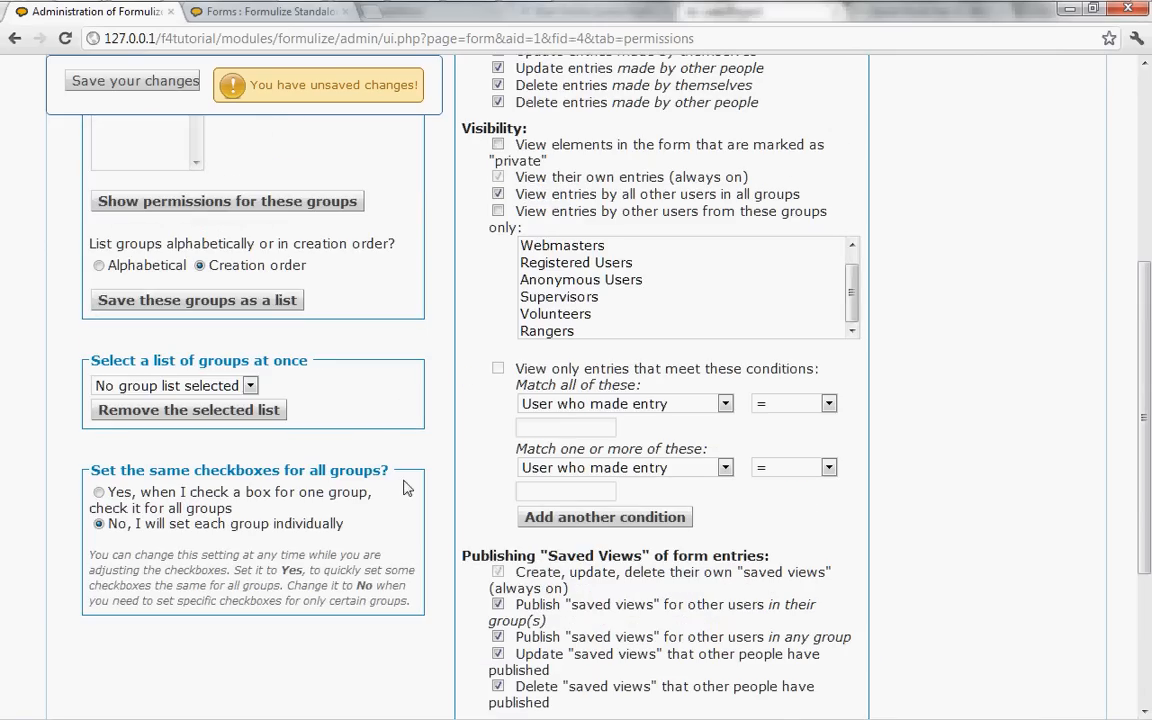
pyautogui.click(154, 82)
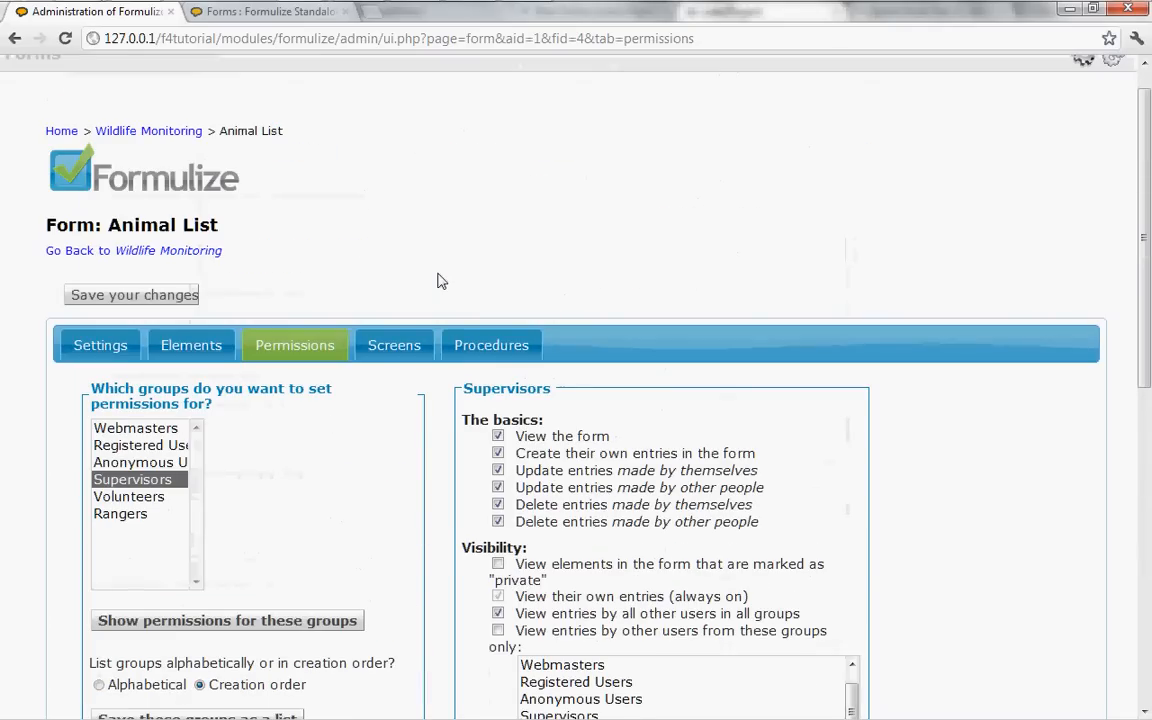
# Add a text box element captioned "Animal Name" to the Animal List form, save it and return to the form's elements
pyautogui.click(190, 345)
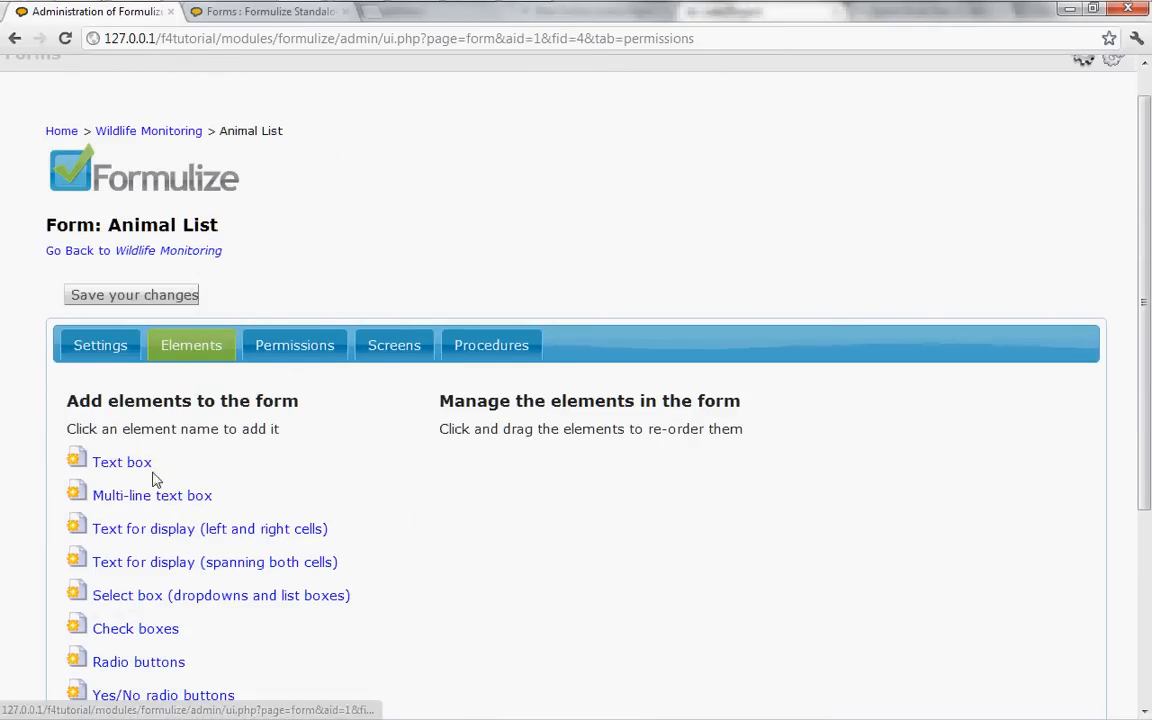
pyautogui.click(110, 465)
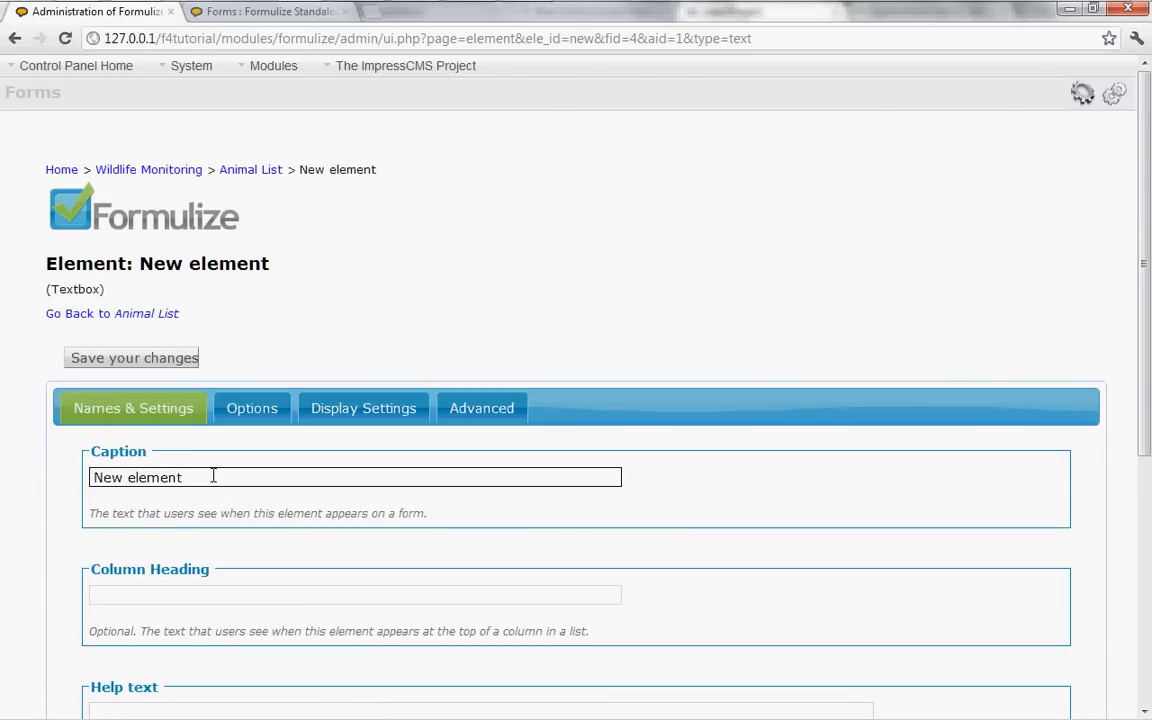
pyautogui.moveTo(213, 476); pyautogui.dragTo(81, 476)
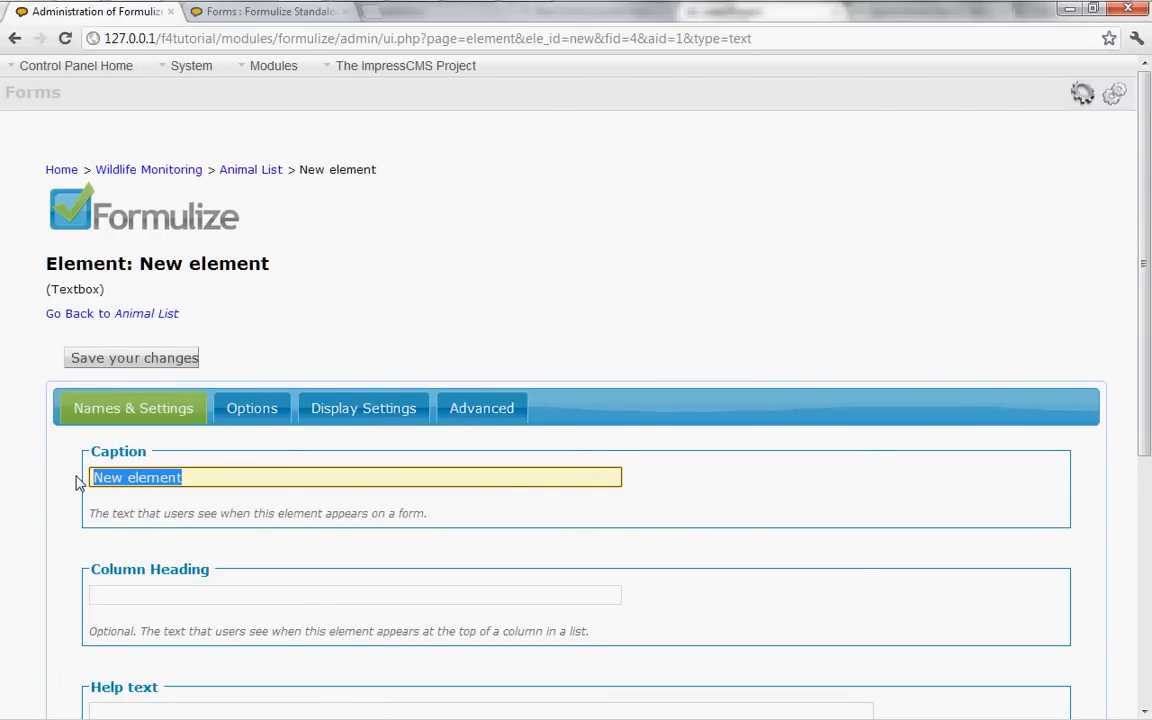
pyautogui.write('Animal Name')
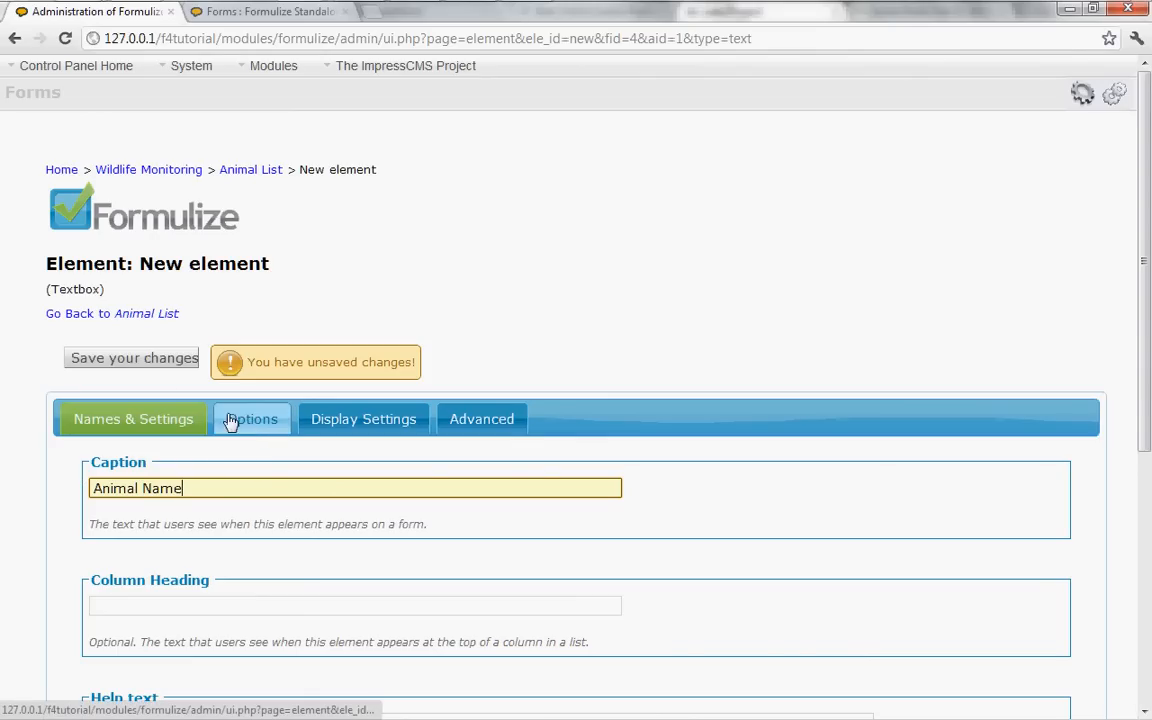
pyautogui.click(141, 362)
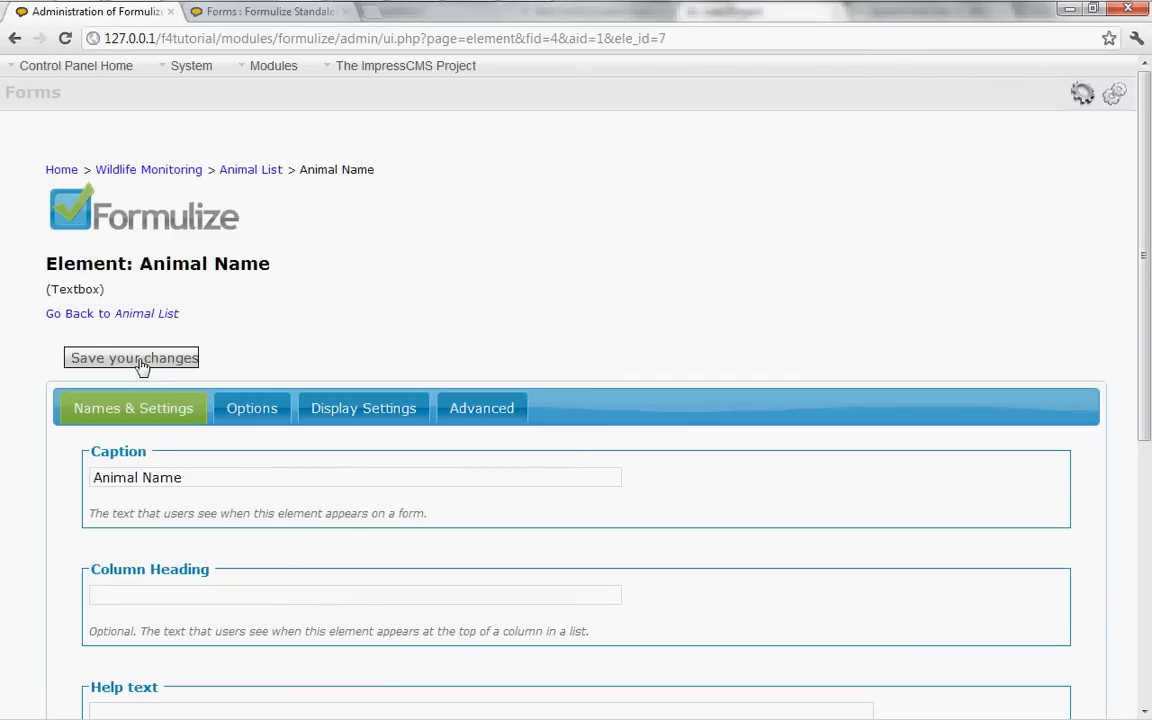
pyautogui.click(128, 316)
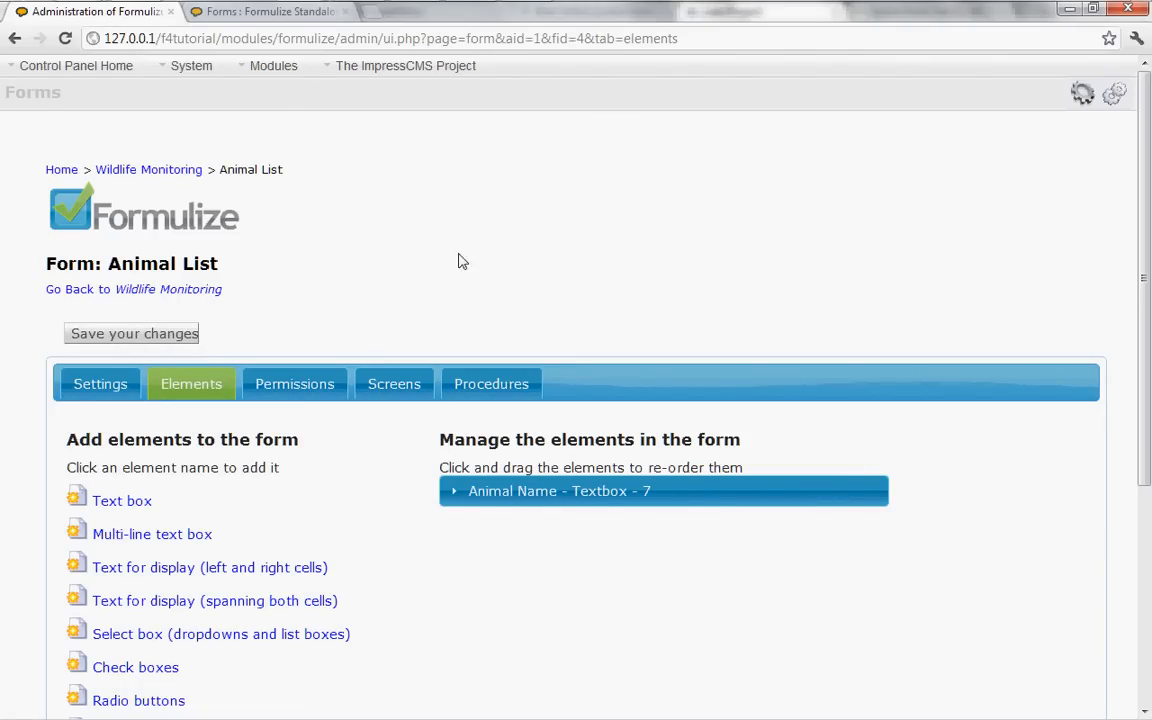
# Open the Animal List form with its default screen's options and save a first entry with Animal Name "Black-footed Ferret" through multiple-entry mode
pyautogui.click(164, 292)
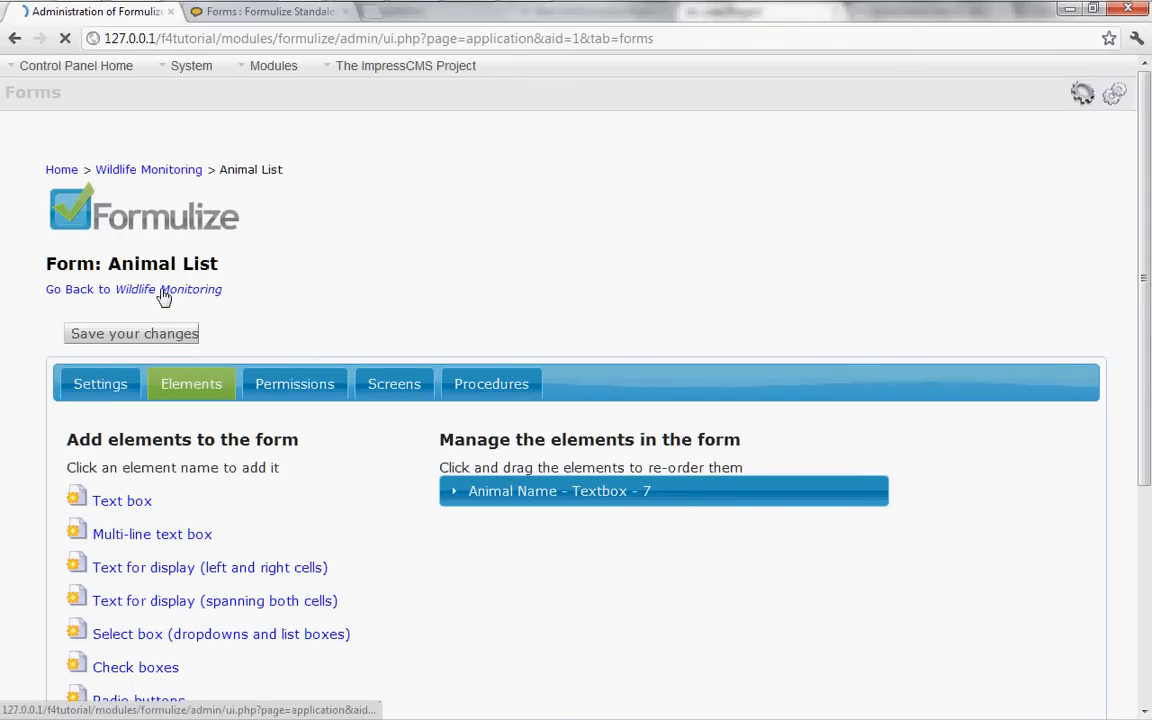
pyautogui.scroll(-3, 465, 430)
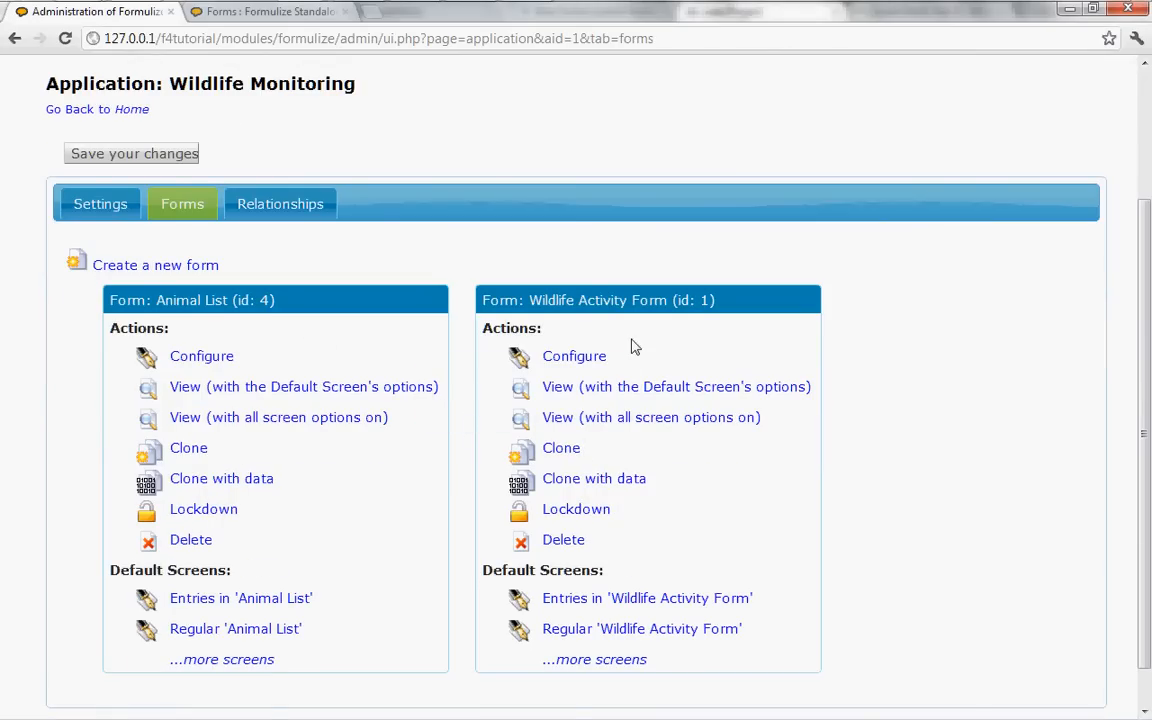
pyautogui.click(215, 390)
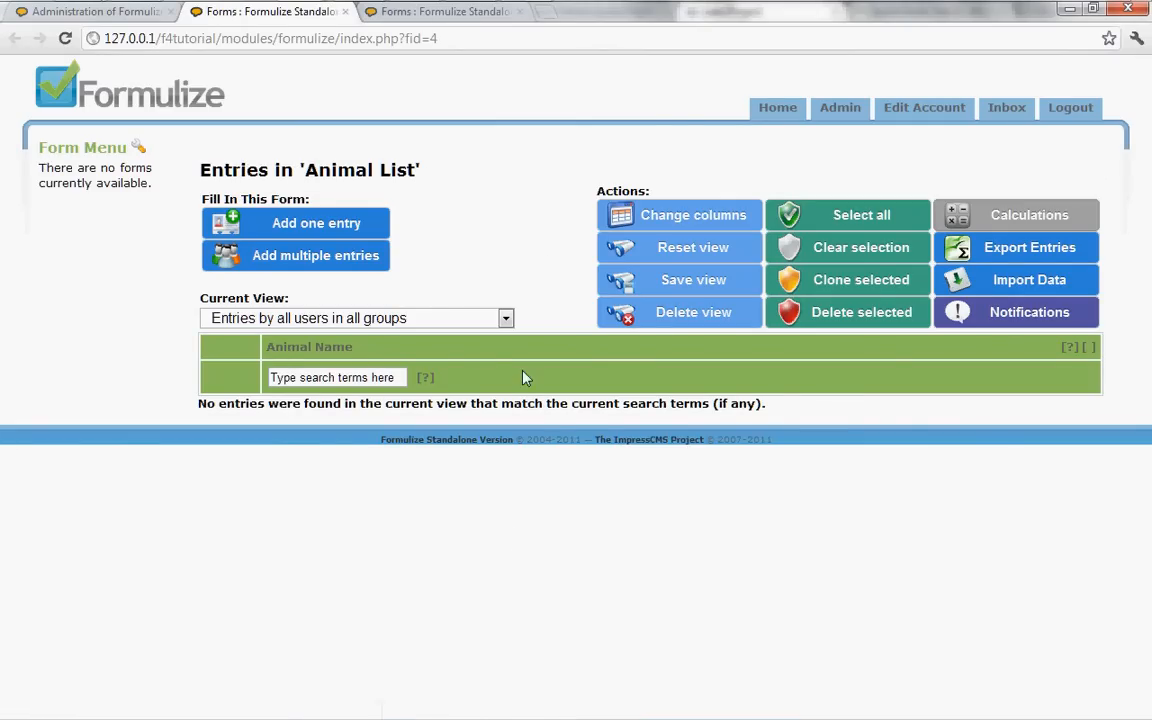
pyautogui.click(295, 260)
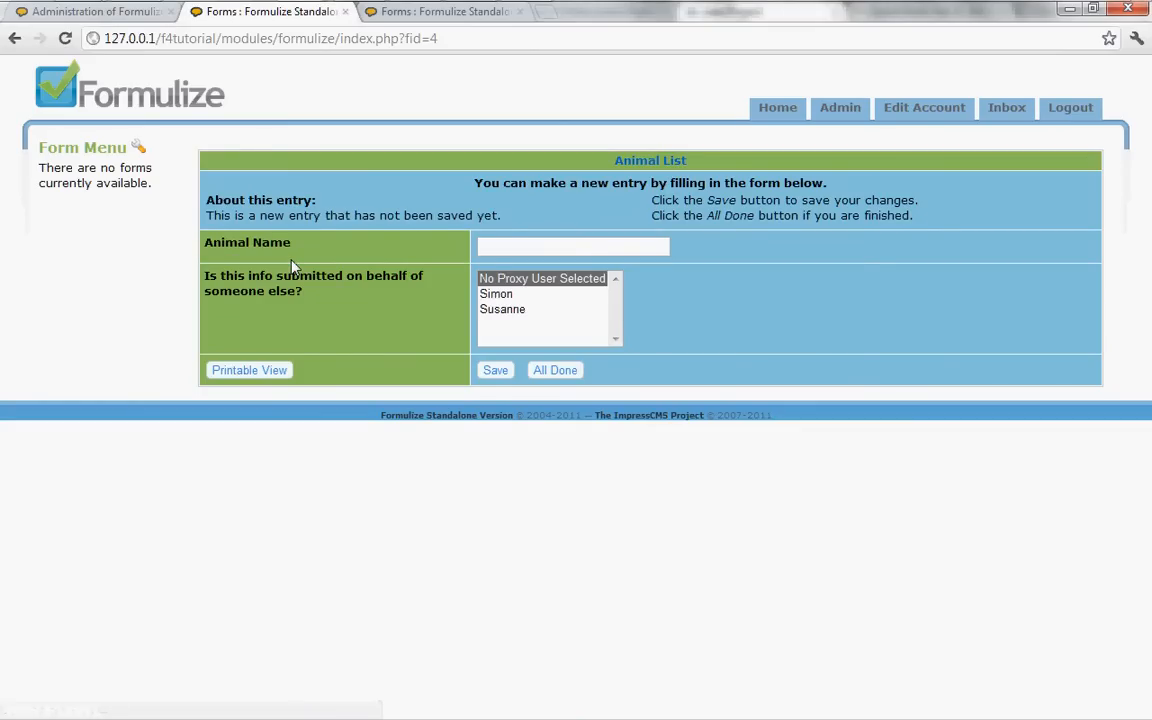
pyautogui.click(509, 245)
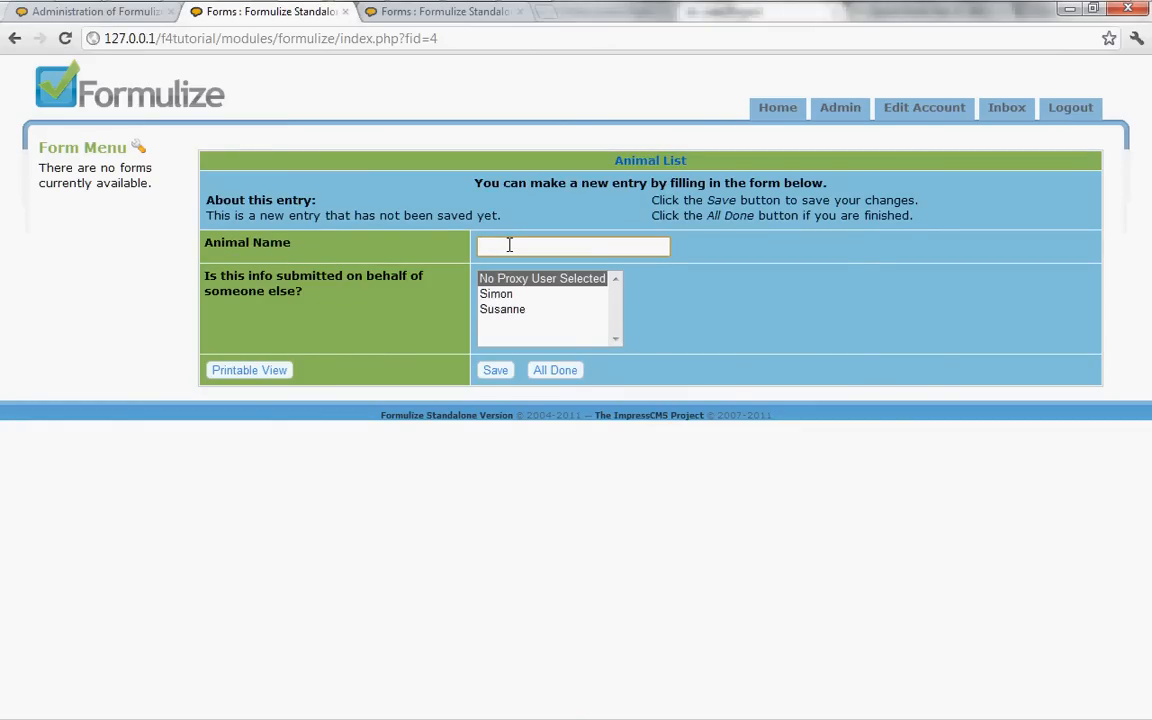
pyautogui.write('Black-footed Ferret')
pyautogui.click(496, 370)
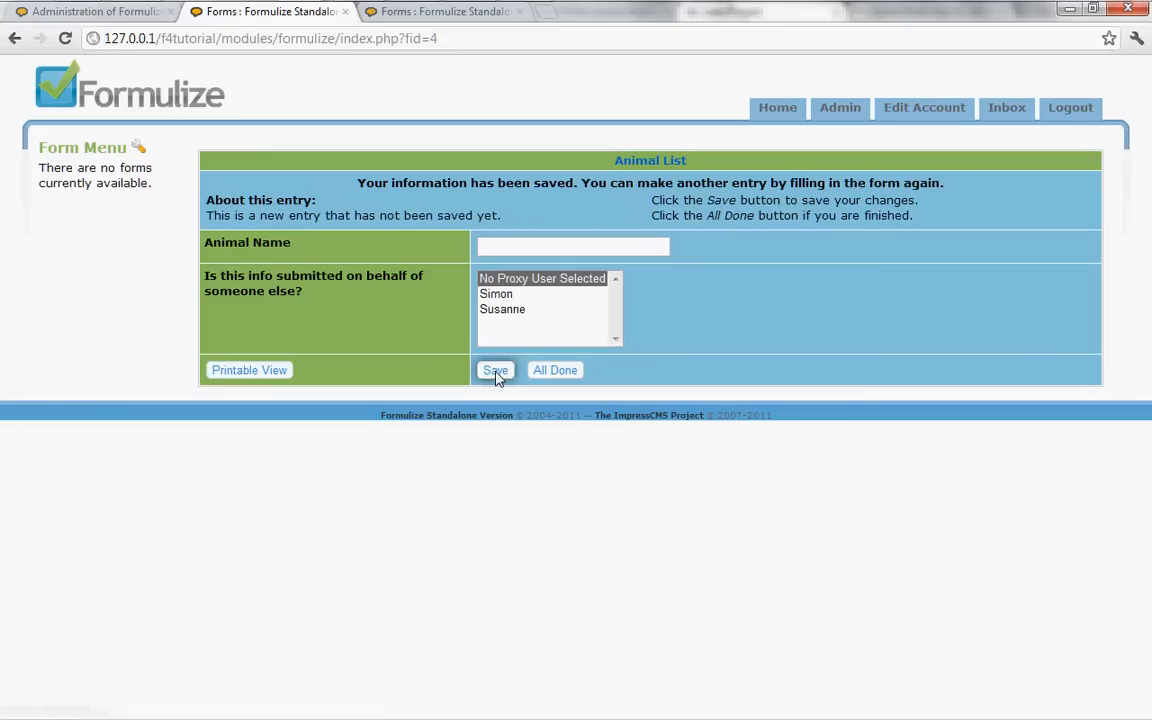
# Save two more Animal List entries, named "Beaver" and "Wild Pig"
pyautogui.click(502, 246)
pyautogui.write('Beaver')
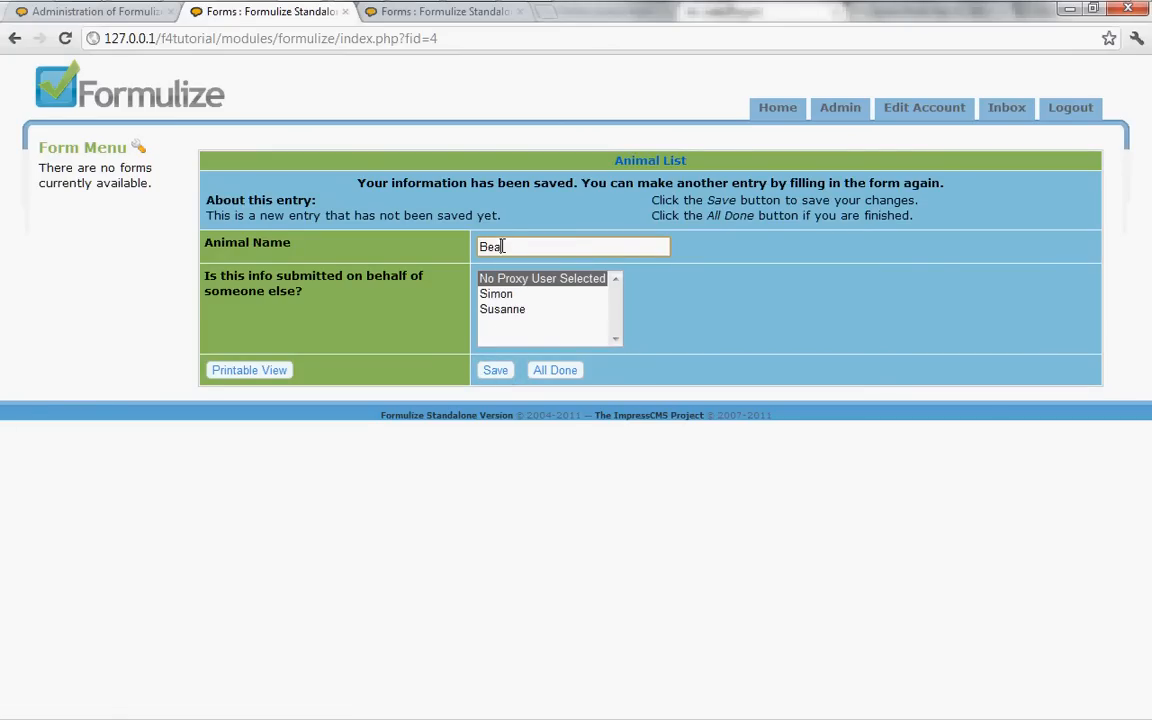
pyautogui.click(496, 372)
pyautogui.write('Wild Pig')
pyautogui.click(500, 373)
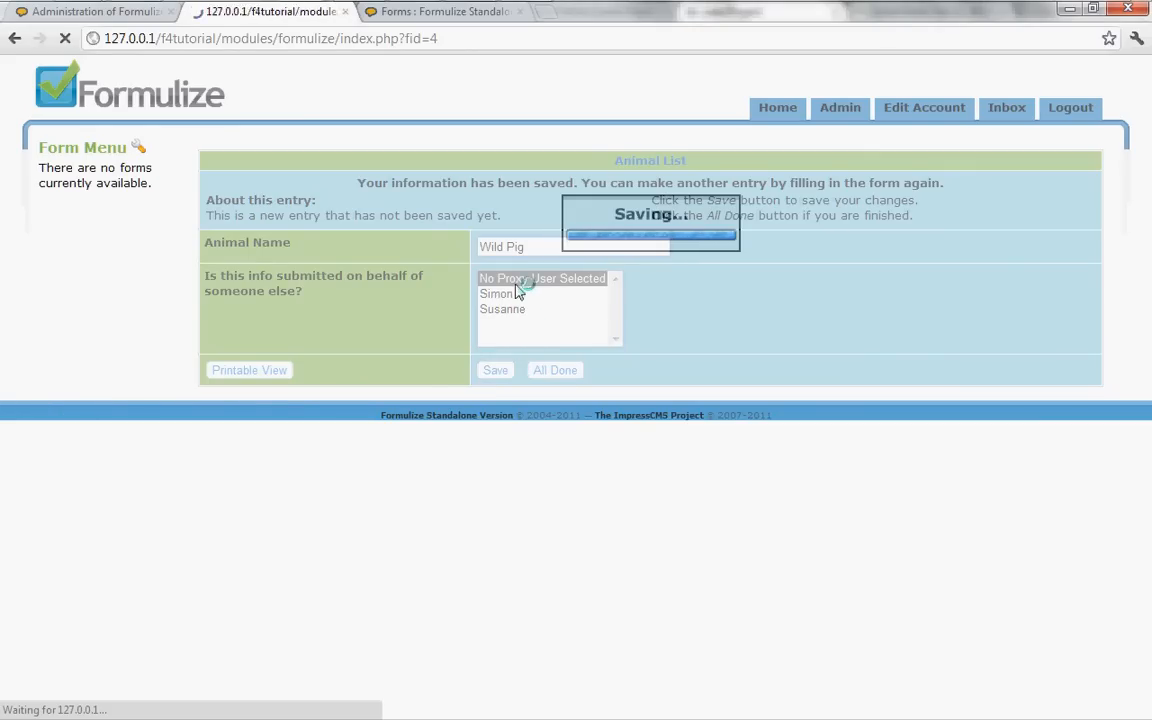
# Save an Animal List entry named "Atlantic Puffin" and finish entering data, returning to the list of entries
pyautogui.click(507, 248)
pyautogui.write('At')
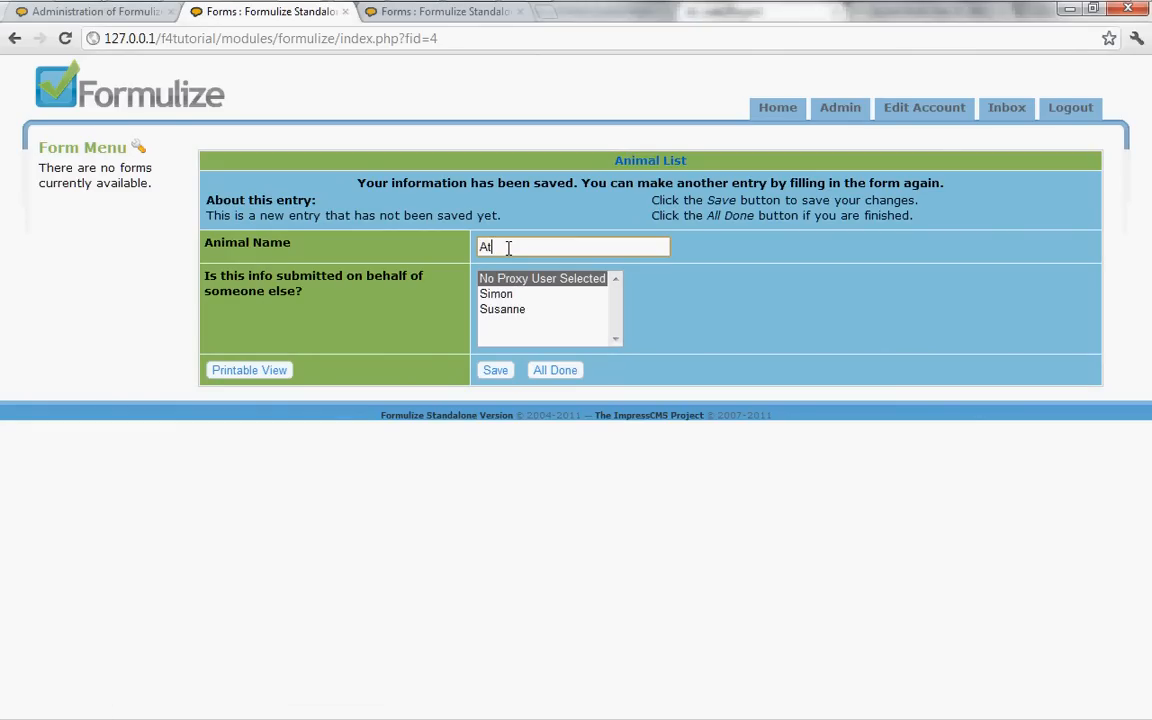
pyautogui.write('lantic Puffin')
pyautogui.click(494, 371)
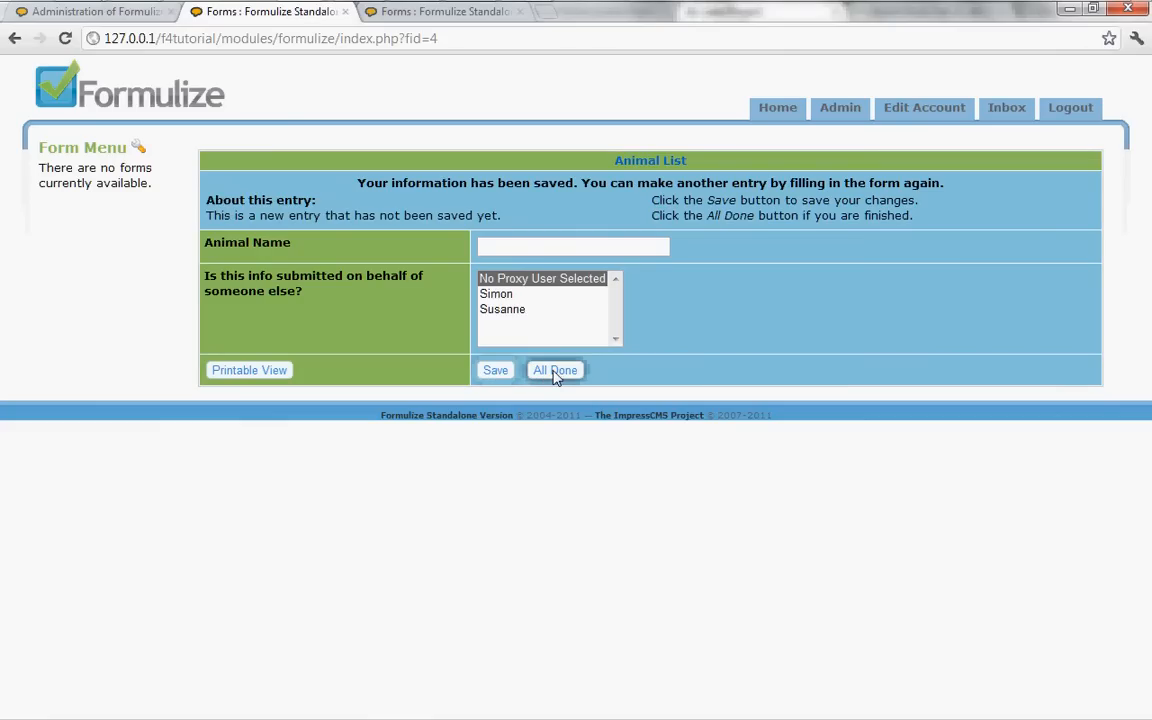
pyautogui.click(557, 374)
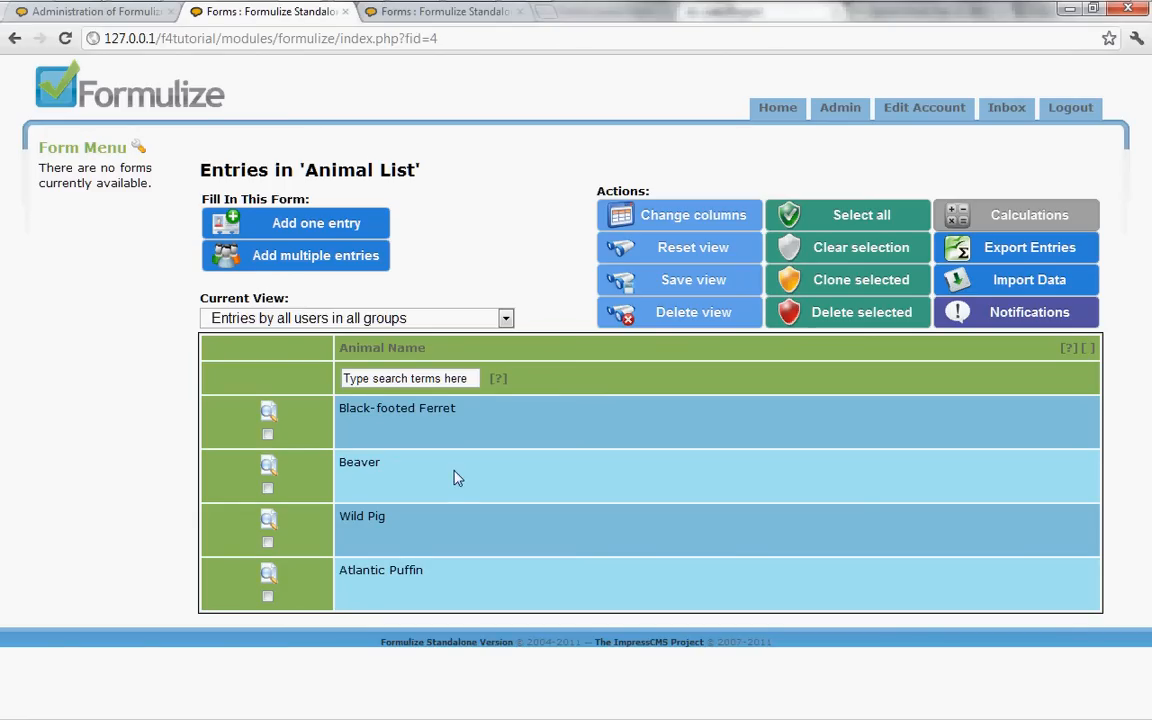
# Delete the existing "What type of animal was it?" dropdown element from the Wildlife Activity Form, confirming the deletion
pyautogui.click(115, 15)
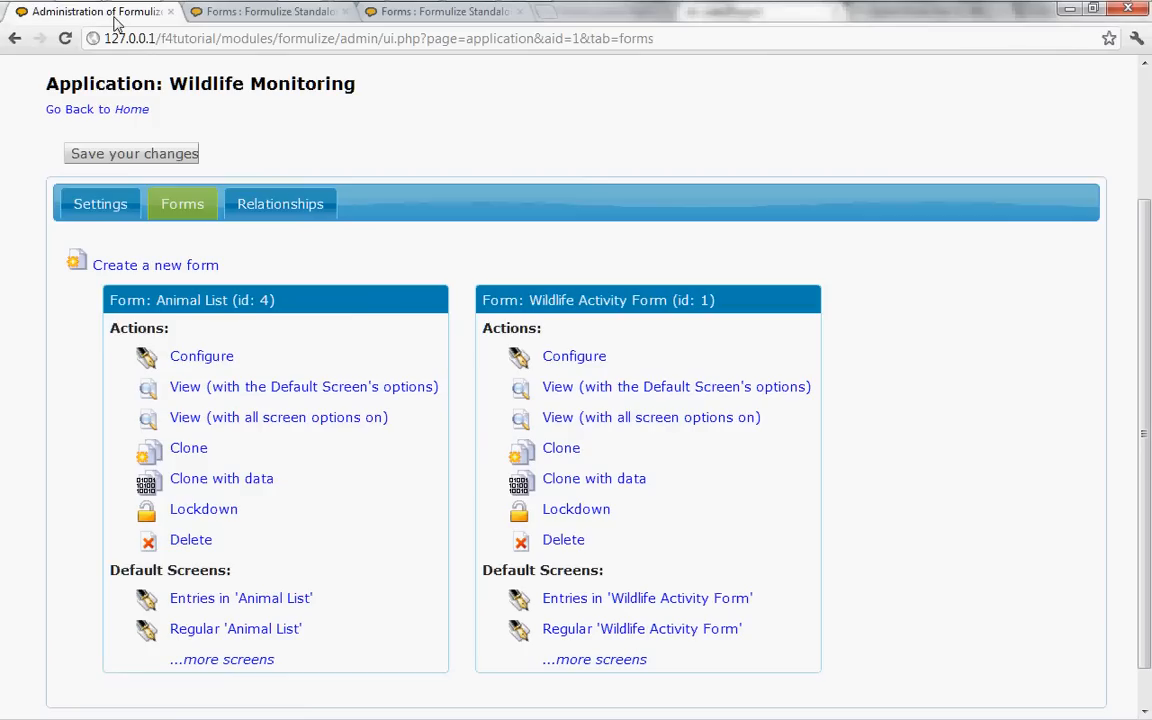
pyautogui.click(576, 360)
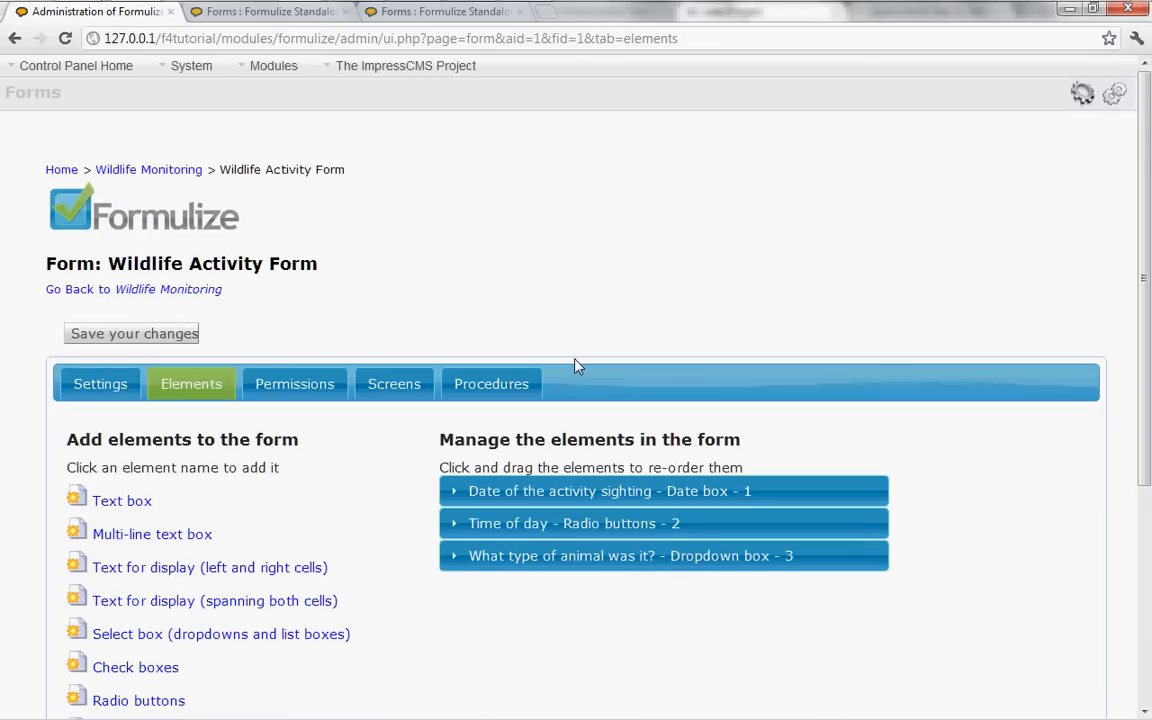
pyautogui.click(594, 562)
pyautogui.scroll(-1, 776, 588)
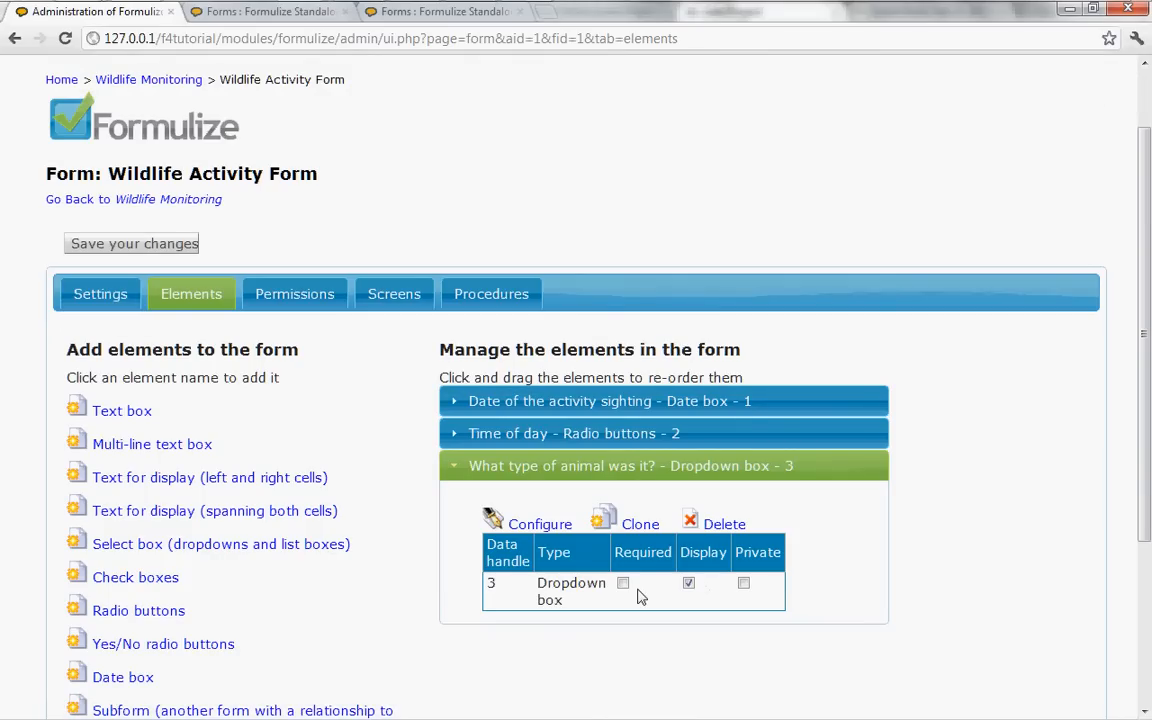
pyautogui.click(712, 522)
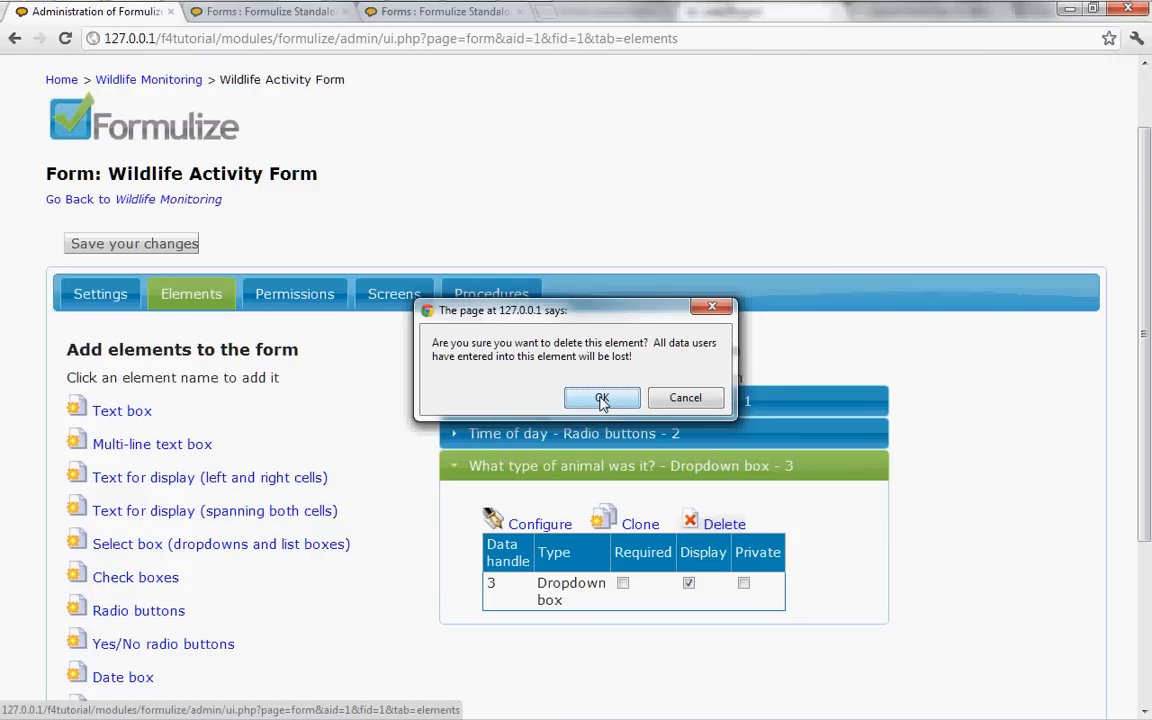
pyautogui.click(602, 398)
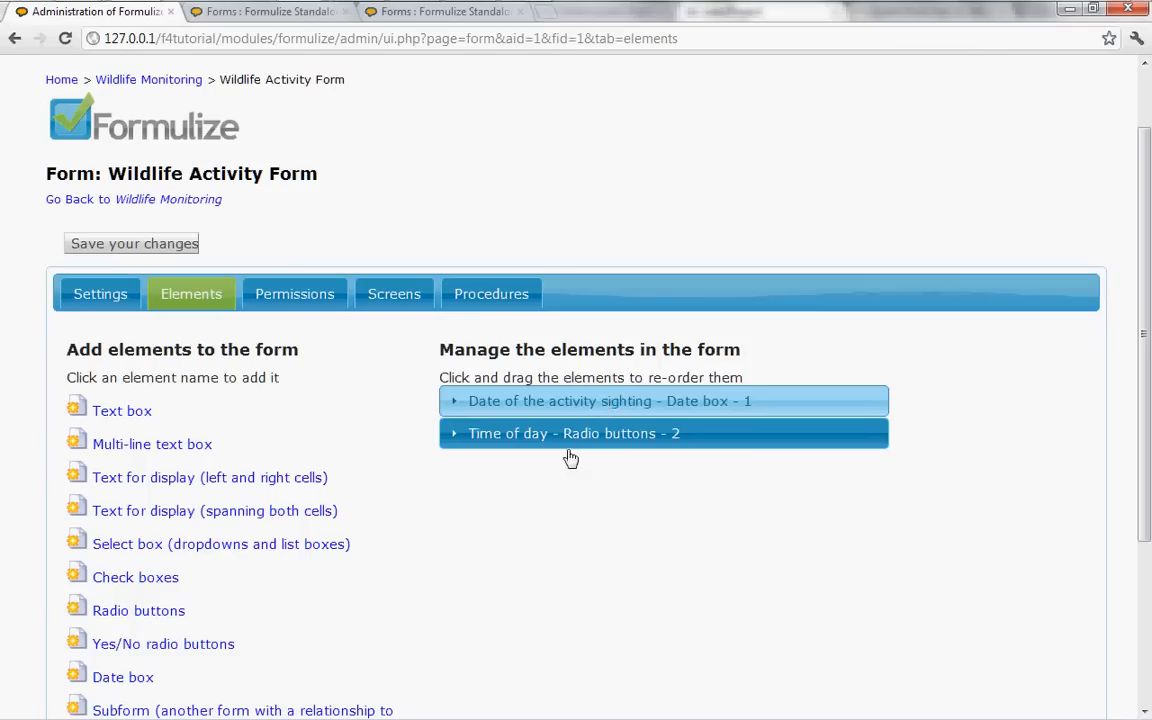
# Add a select box element to the Wildlife Activity Form with the caption "What type of animal was it?"
pyautogui.click(152, 550)
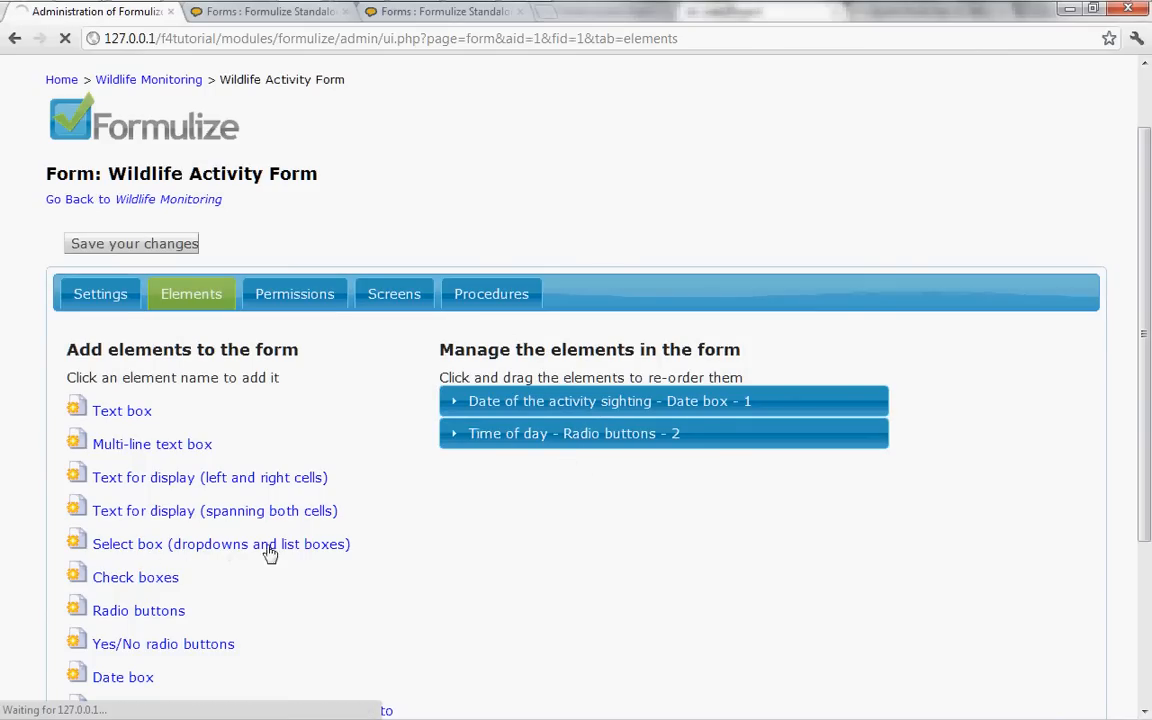
pyautogui.click(231, 476)
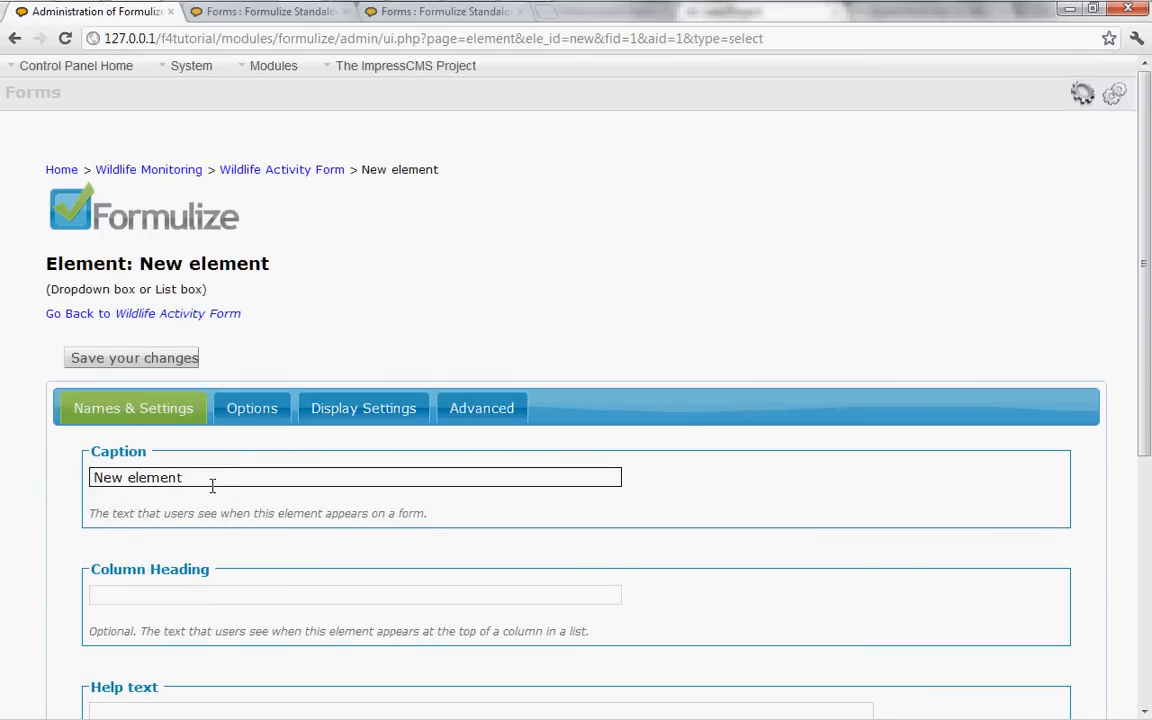
pyautogui.moveTo(206, 477); pyautogui.dragTo(49, 487)
pyautogui.write('An')
pyautogui.press('BackSpace')
pyautogui.write('What')
pyautogui.press('BackSpace')
pyautogui.press('BackSpace')
pyautogui.press('BackSpace')
pyautogui.press('BackSpace')
pyautogui.press('BackSpace')
pyautogui.write('What type of A')
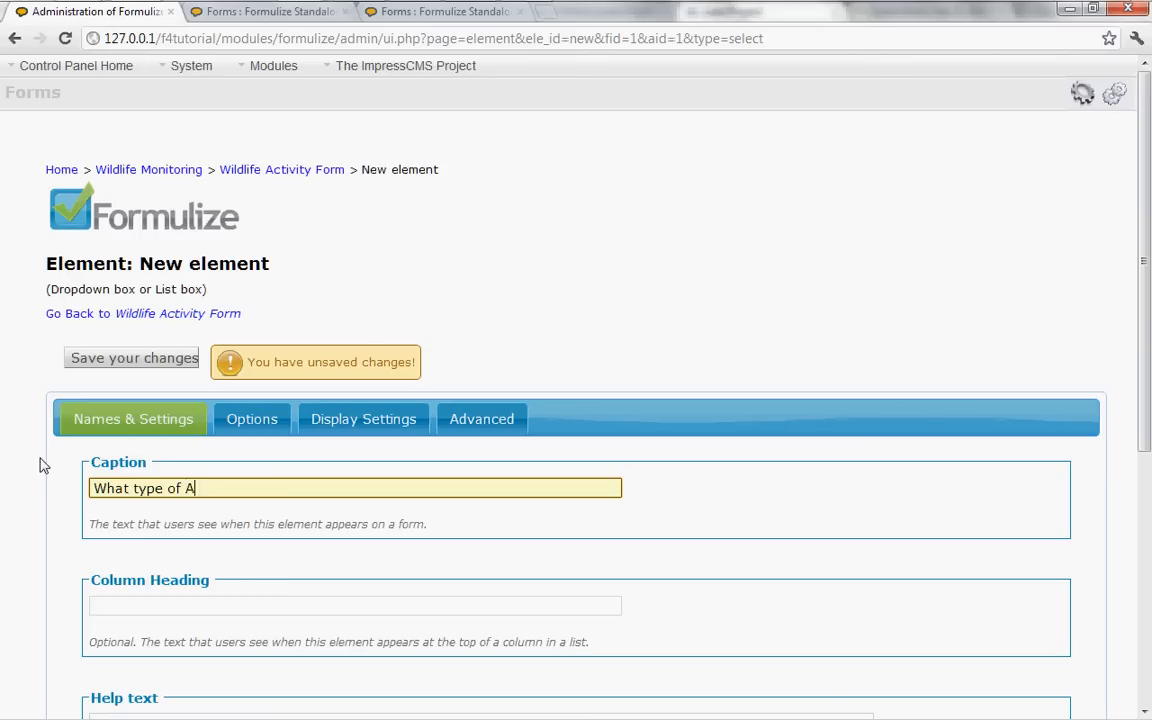
pyautogui.press('BackSpace')
pyautogui.write('animal wh')
pyautogui.write('s it?')
# Link the dropdown's options to the values entered in "Animal List: Animal Name", save, and return to the Wildlife Activity Form's elements
pyautogui.click(251, 421)
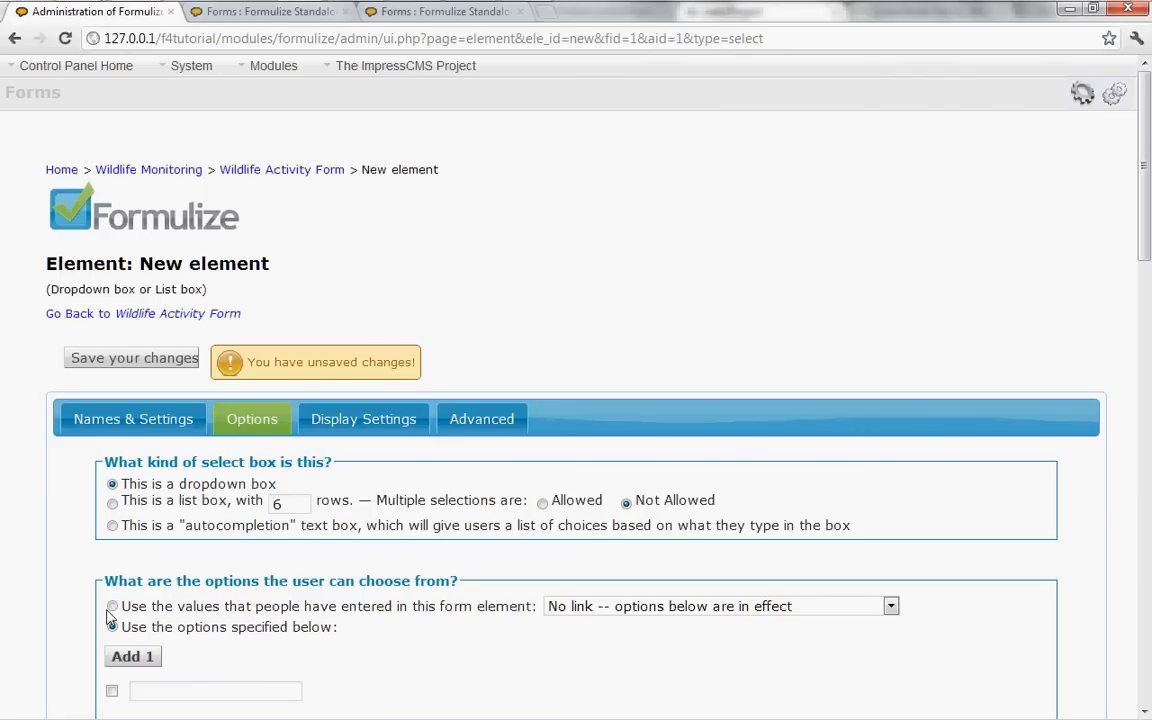
pyautogui.click(111, 607)
pyautogui.click(585, 606)
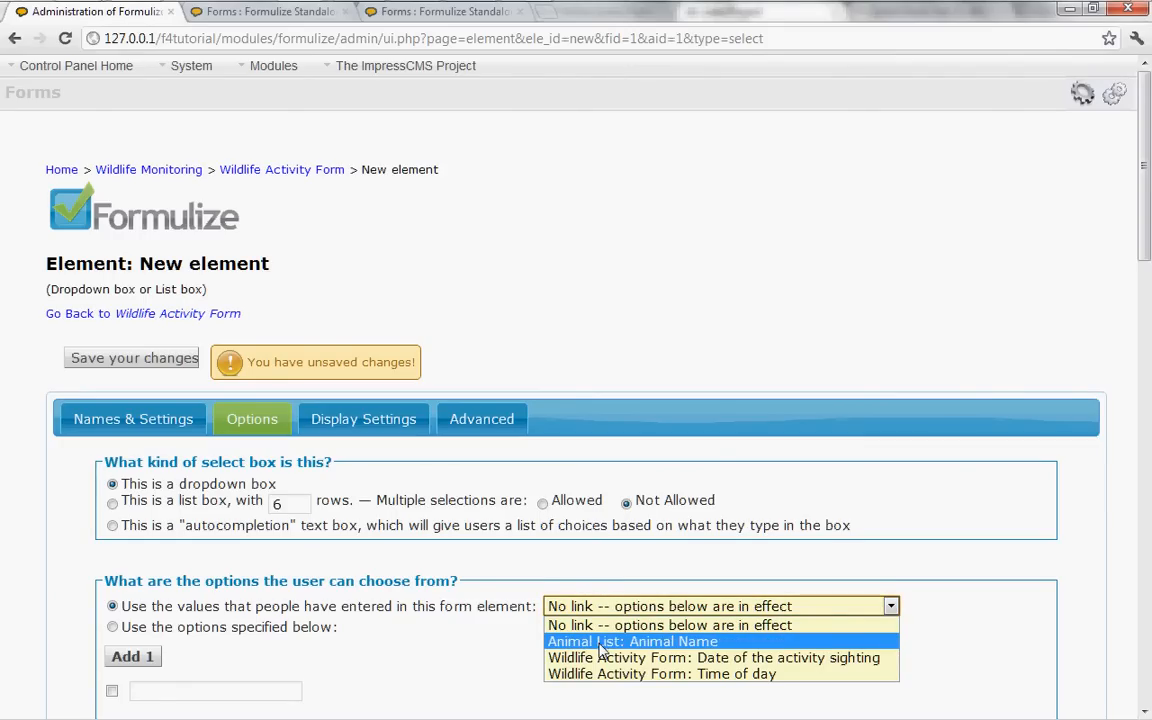
pyautogui.click(601, 646)
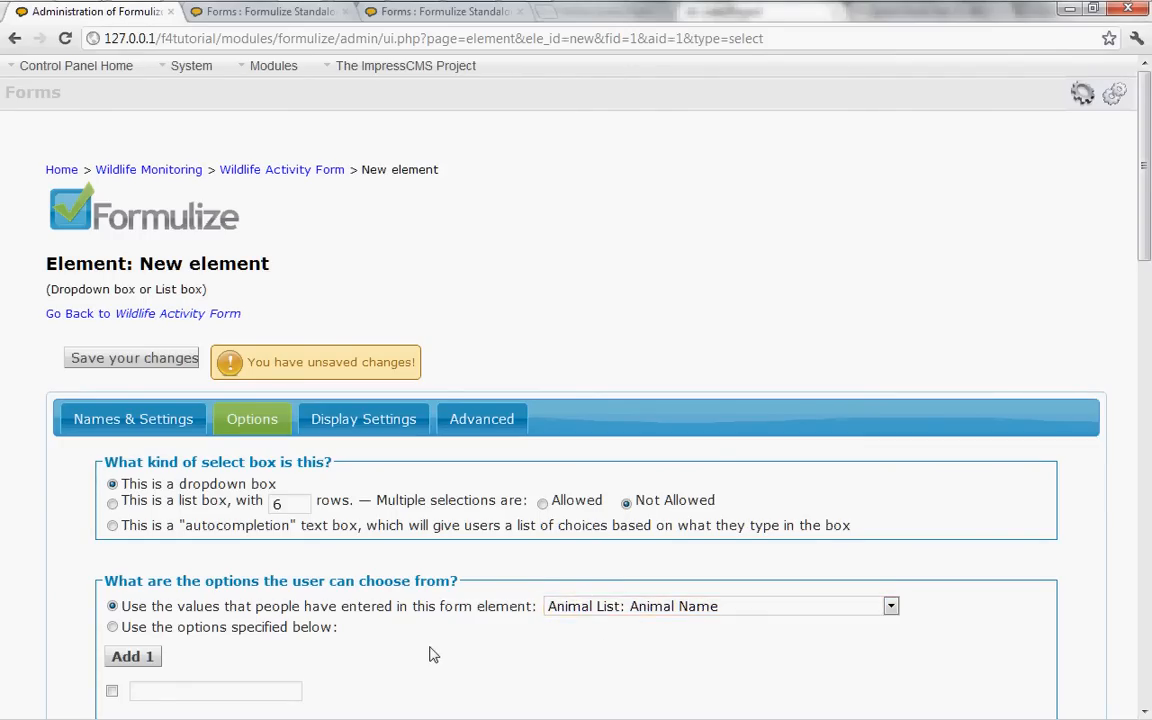
pyautogui.scroll(-3, 433, 654)
pyautogui.click(110, 176)
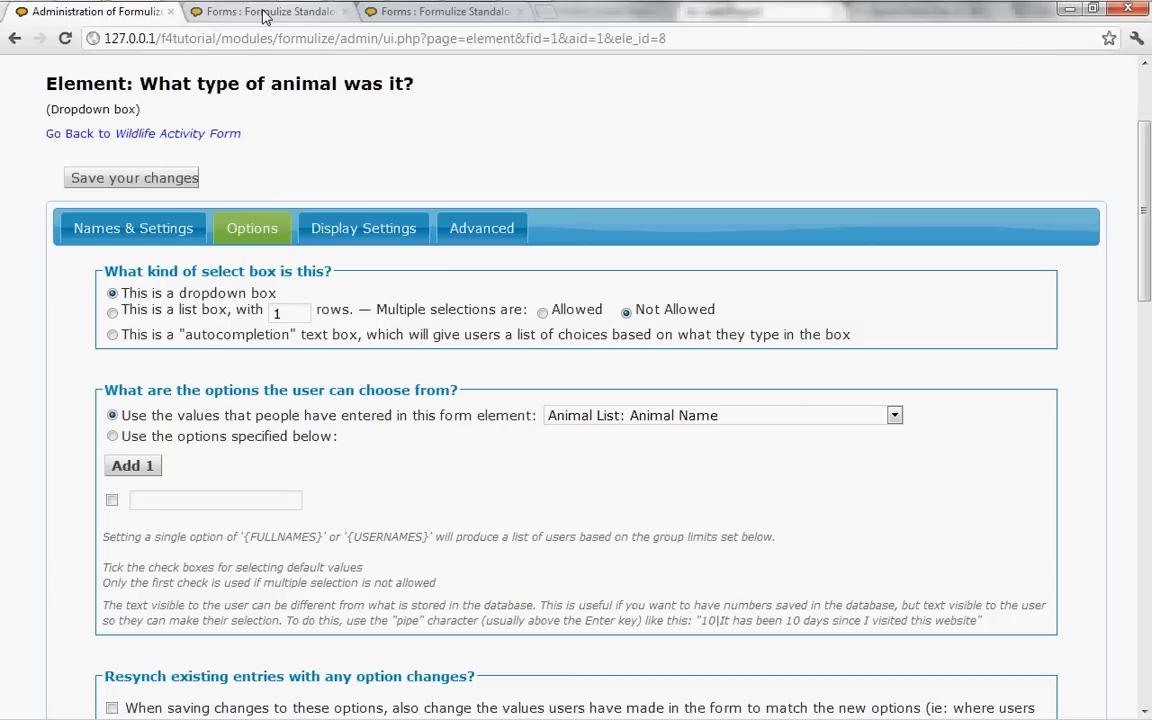
pyautogui.click(142, 140)
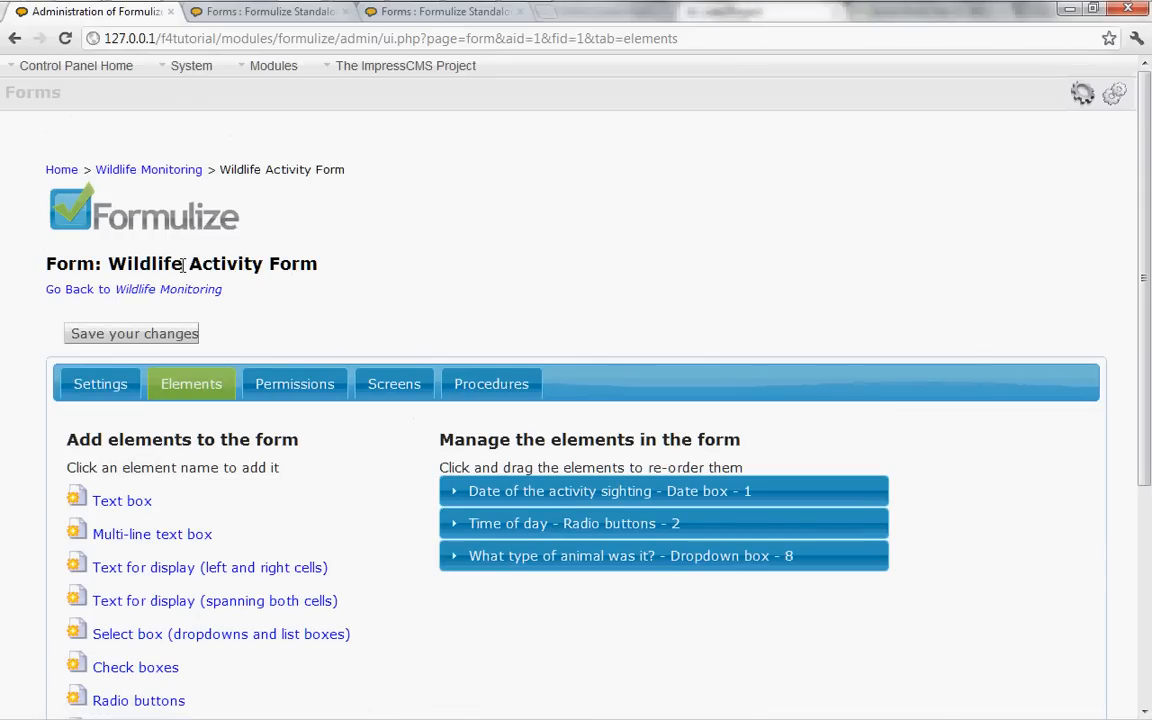
# View the Wildlife Activity Form's entries, set the animal type of the 2012-02-26 entry to Beaver, save it and return to the list
pyautogui.click(157, 292)
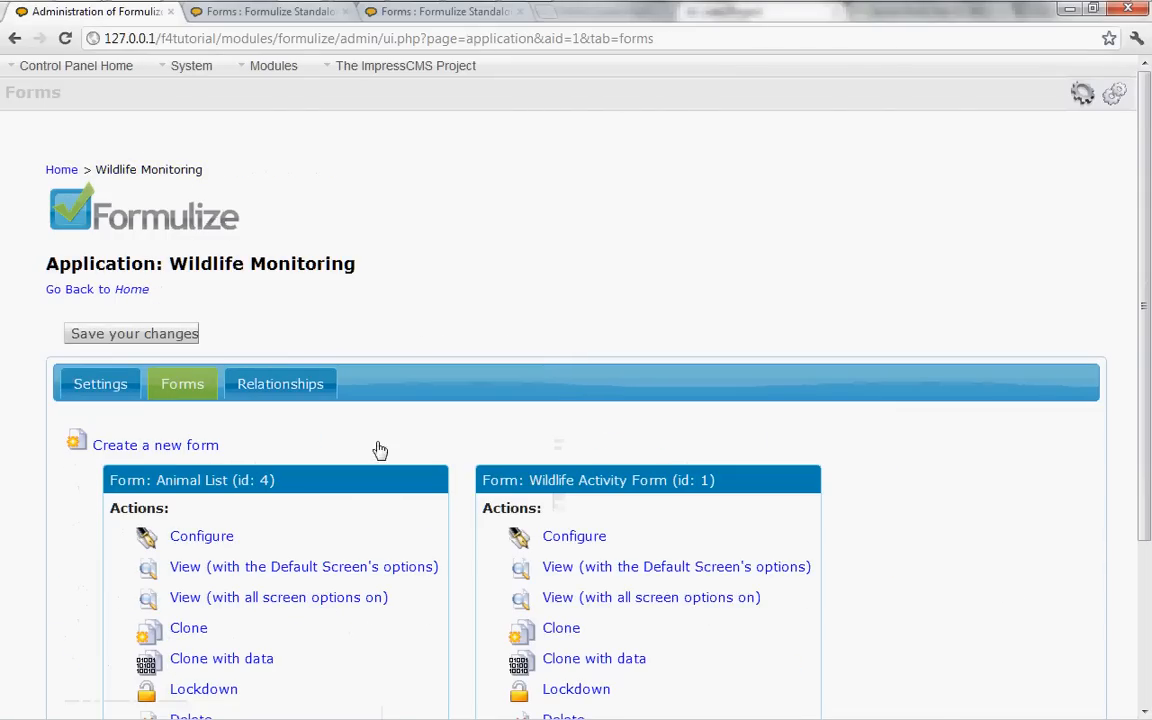
pyautogui.click(608, 567)
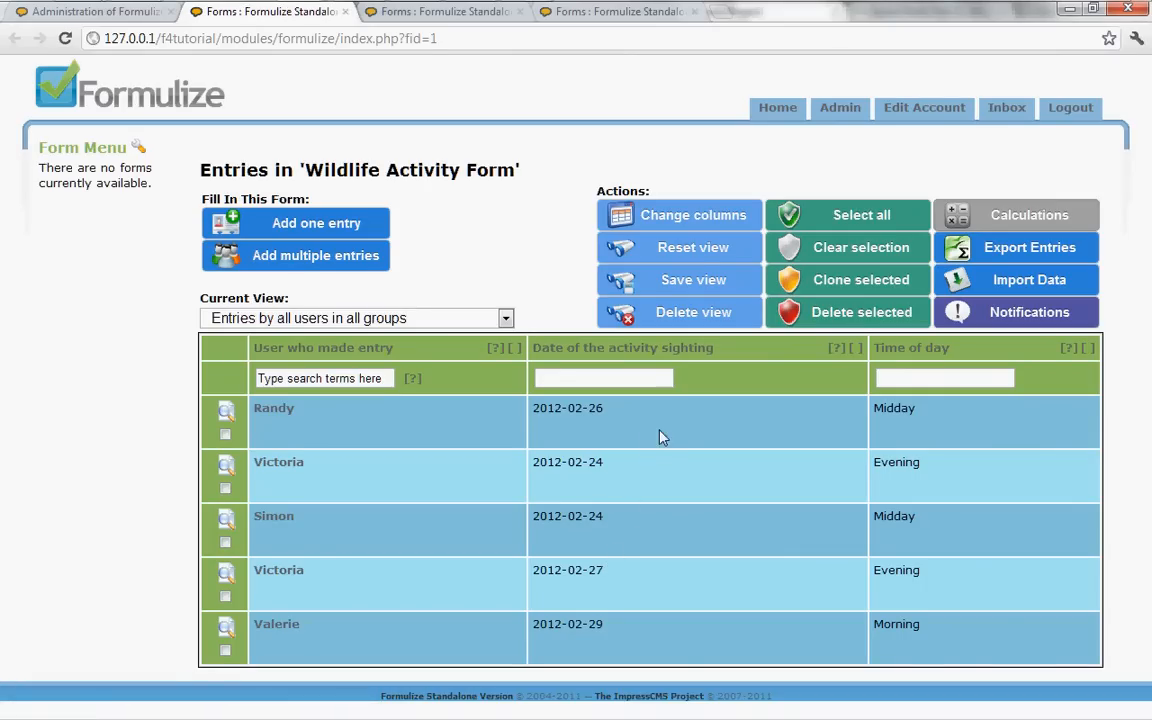
pyautogui.click(226, 412)
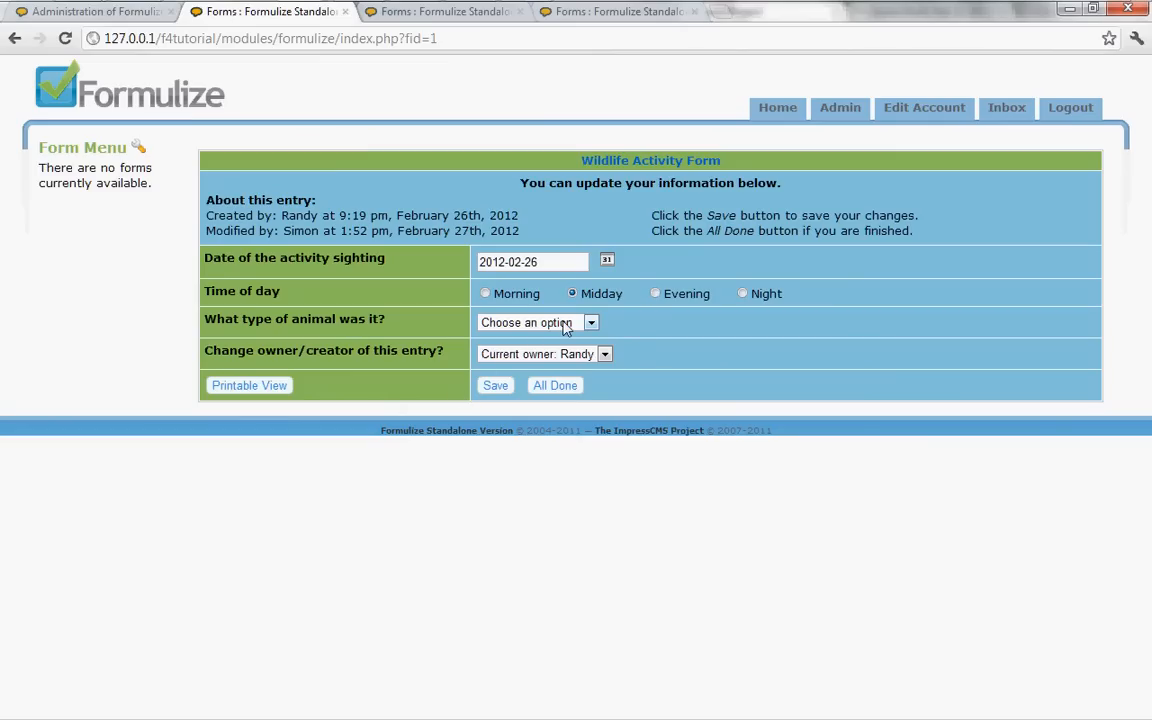
pyautogui.click(557, 325)
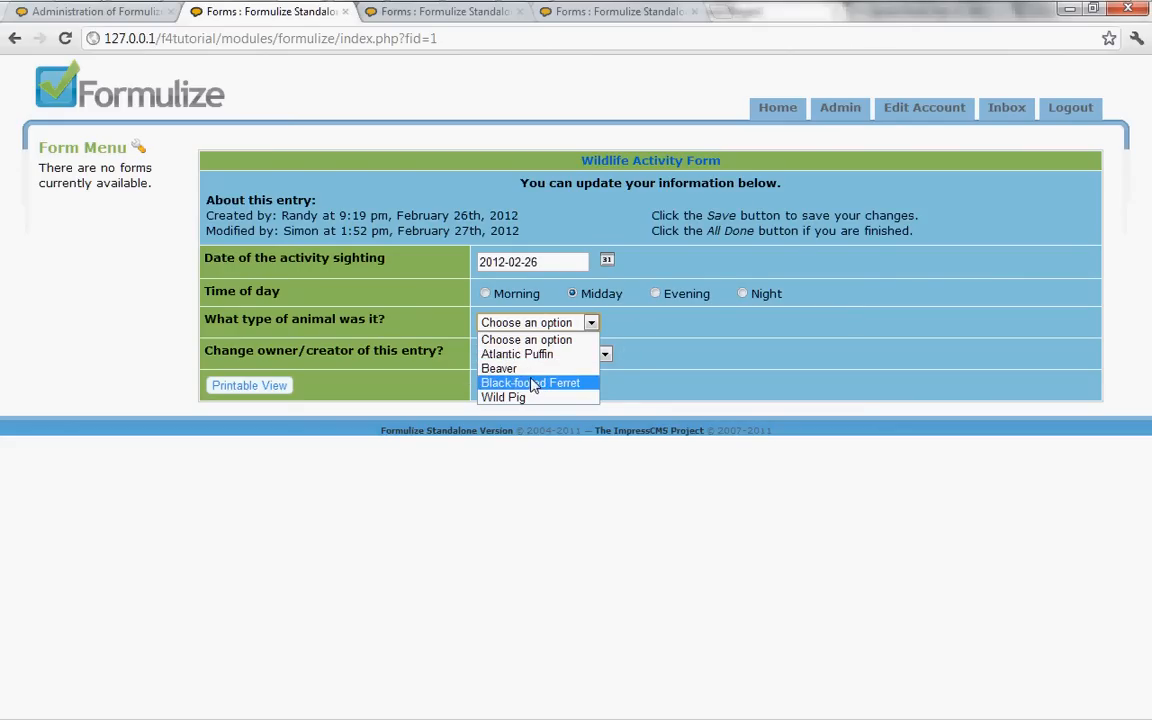
pyautogui.click(499, 368)
pyautogui.click(494, 387)
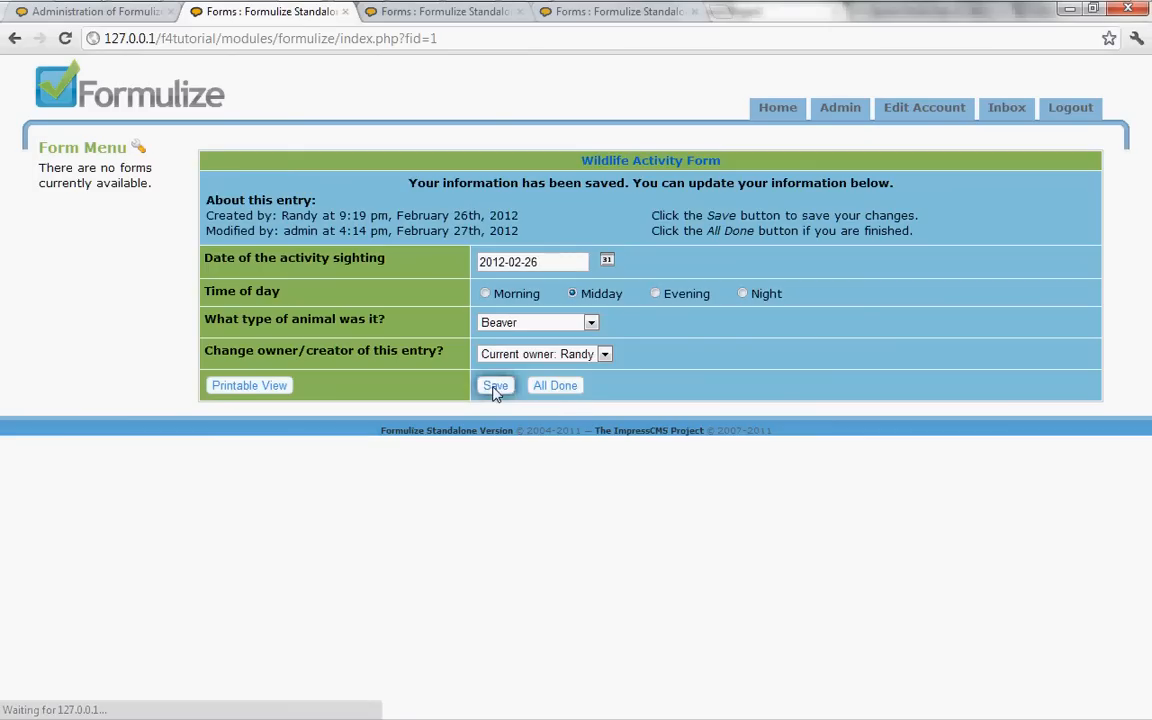
pyautogui.click(557, 387)
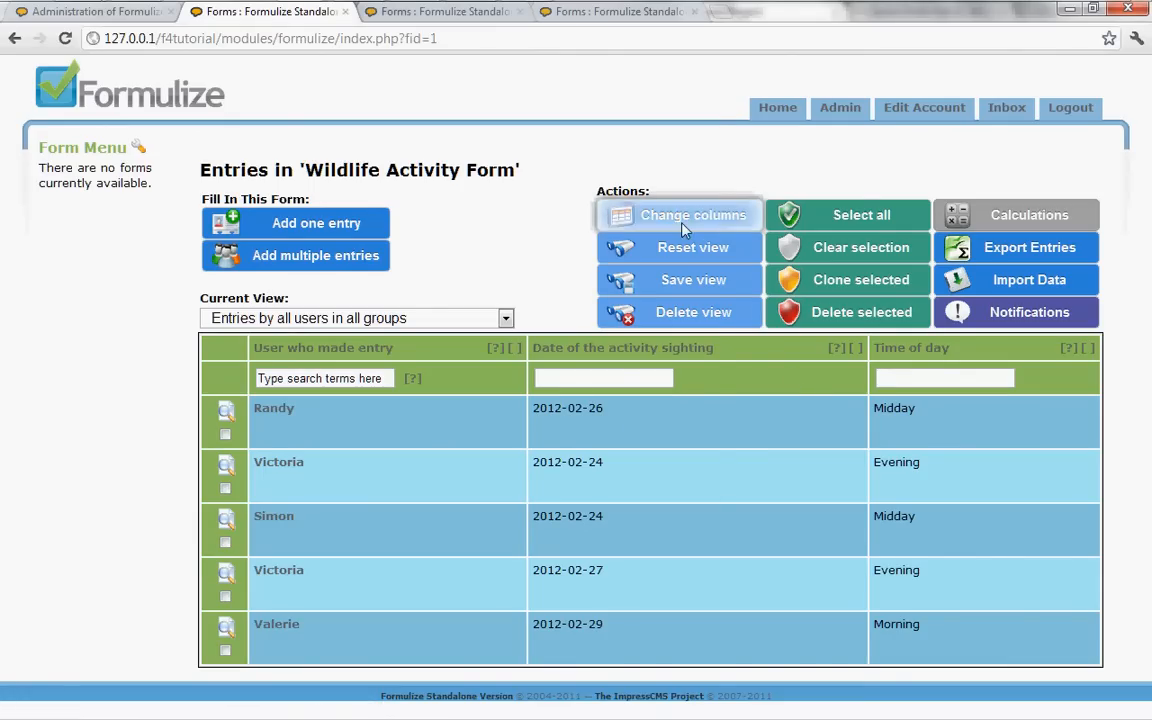
# Add the "What type of animal was it?" column to the Wildlife Activity Form's list of entries
pyautogui.click(617, 210)
pyautogui.keyDown('ctrl'); pyautogui.click(427, 218); pyautogui.keyUp('ctrl')
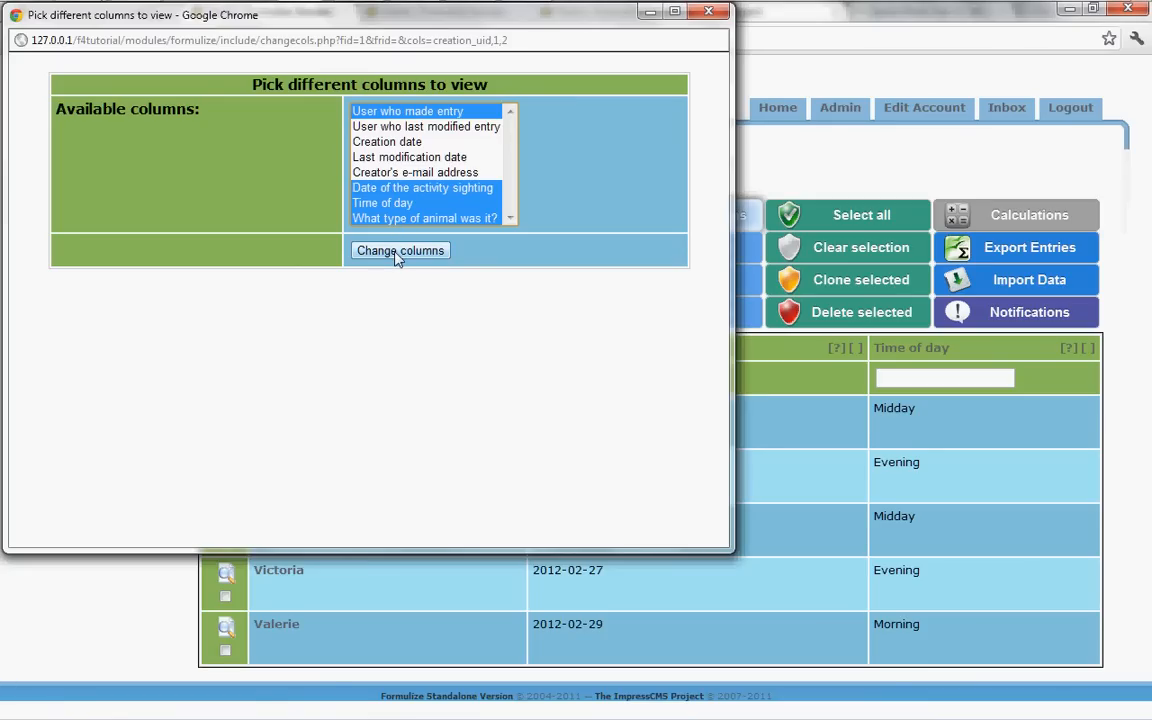
pyautogui.click(397, 251)
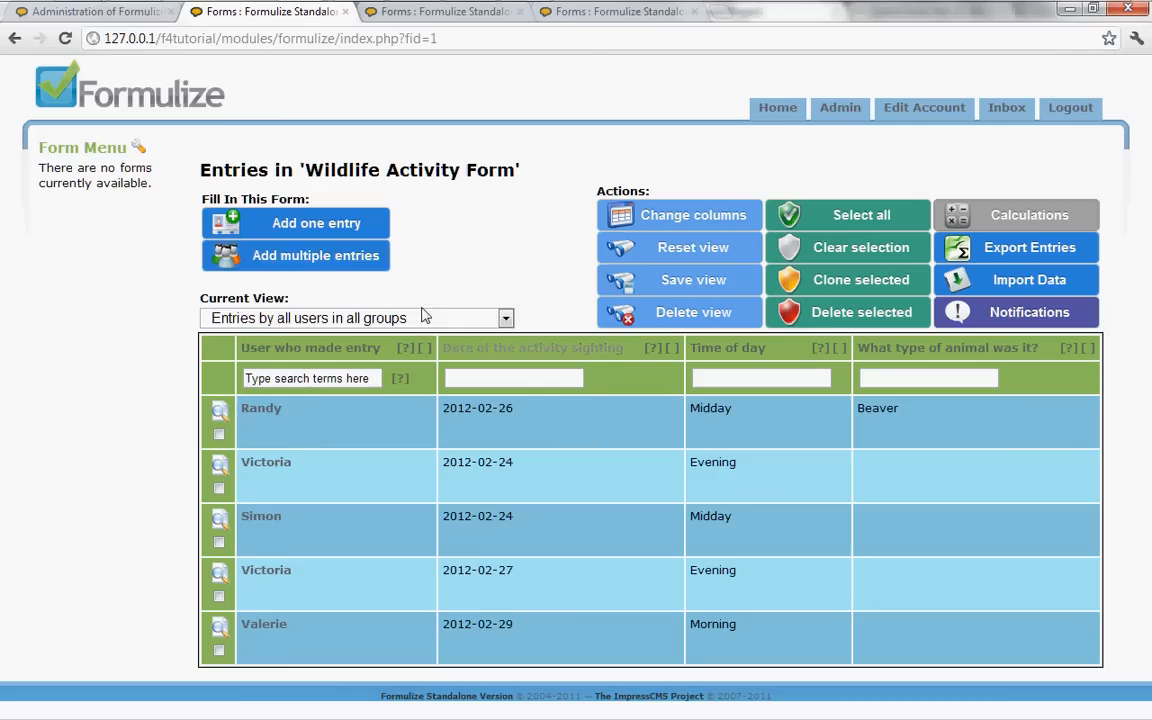
# Check the Wildlife Monitoring application's forms in the administration area, and return to the open list of Animal List entries
pyautogui.click(120, 20)
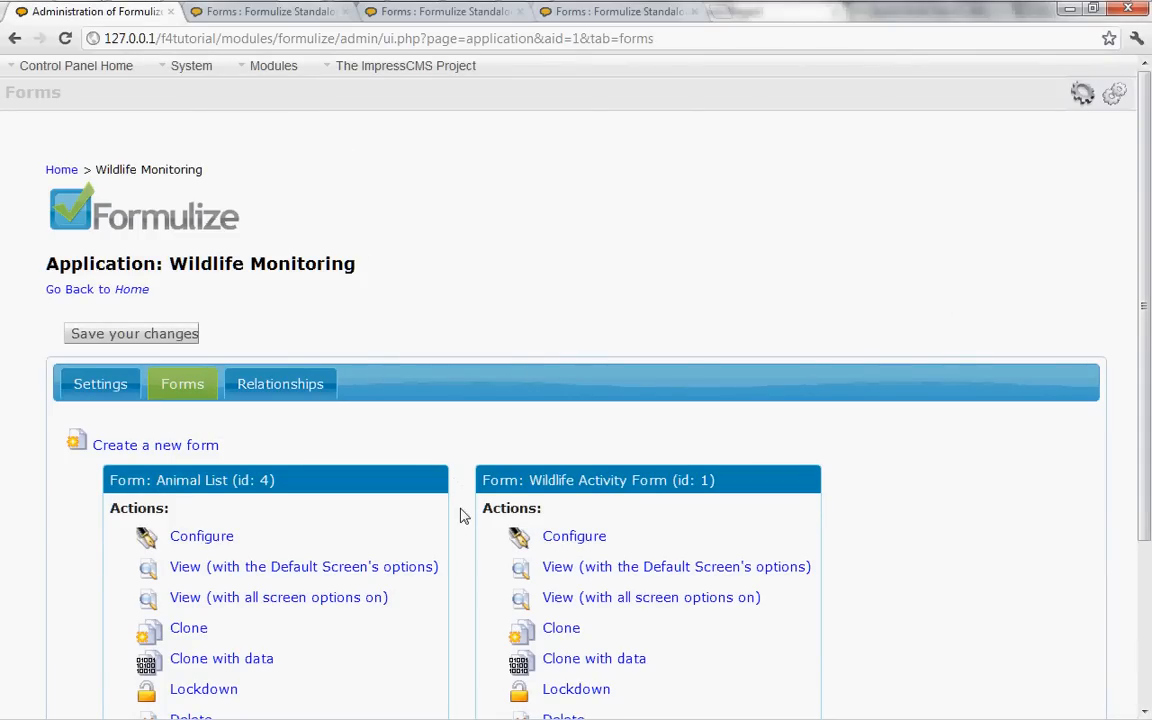
pyautogui.scroll(-3, 460, 515)
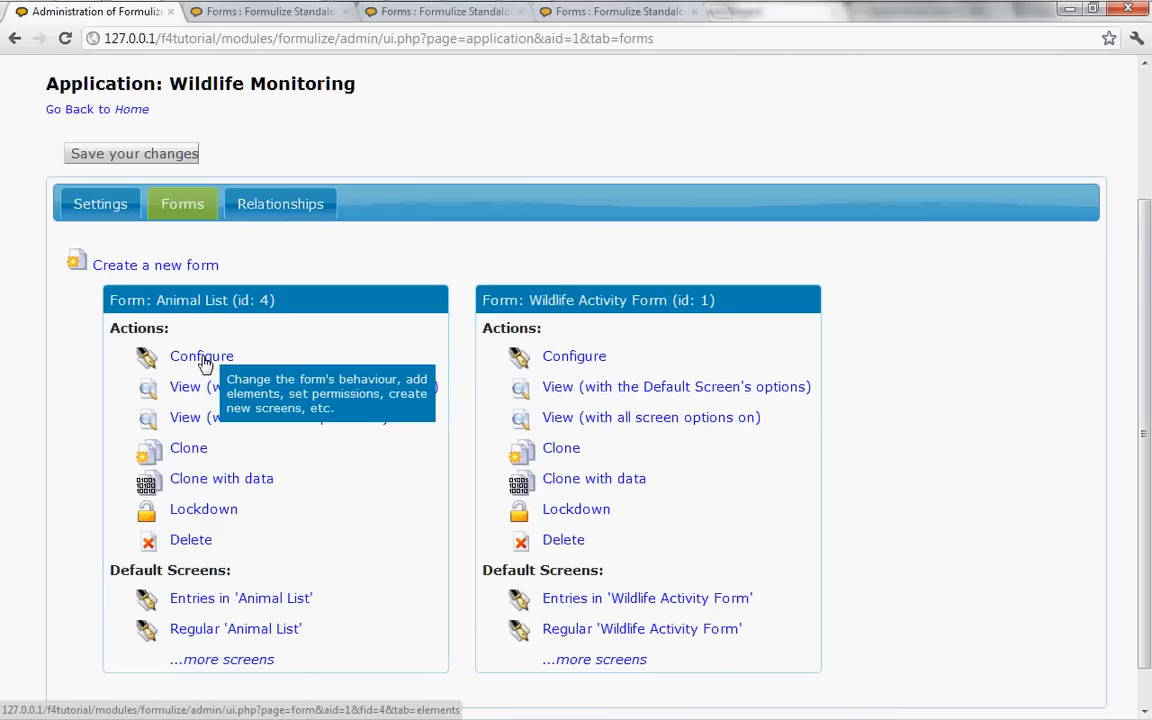
pyautogui.click(405, 14)
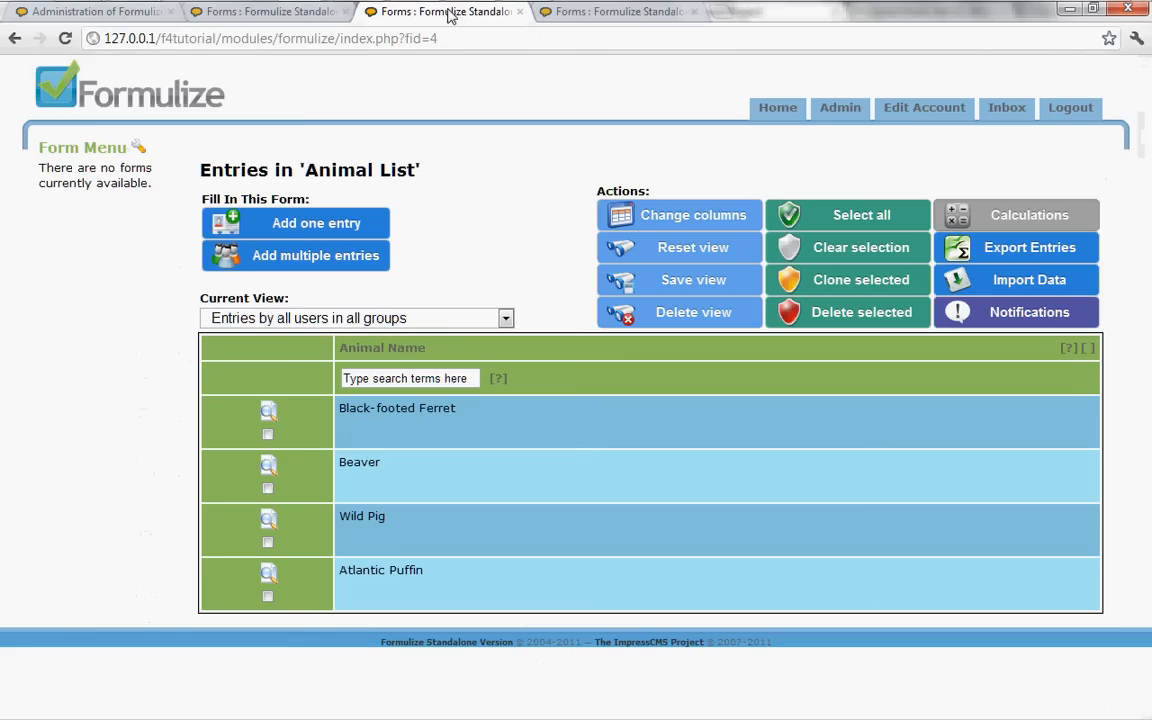
# Add an entry named Woodpecker to the Animal List, save it and return to the list of entries
pyautogui.click(288, 229)
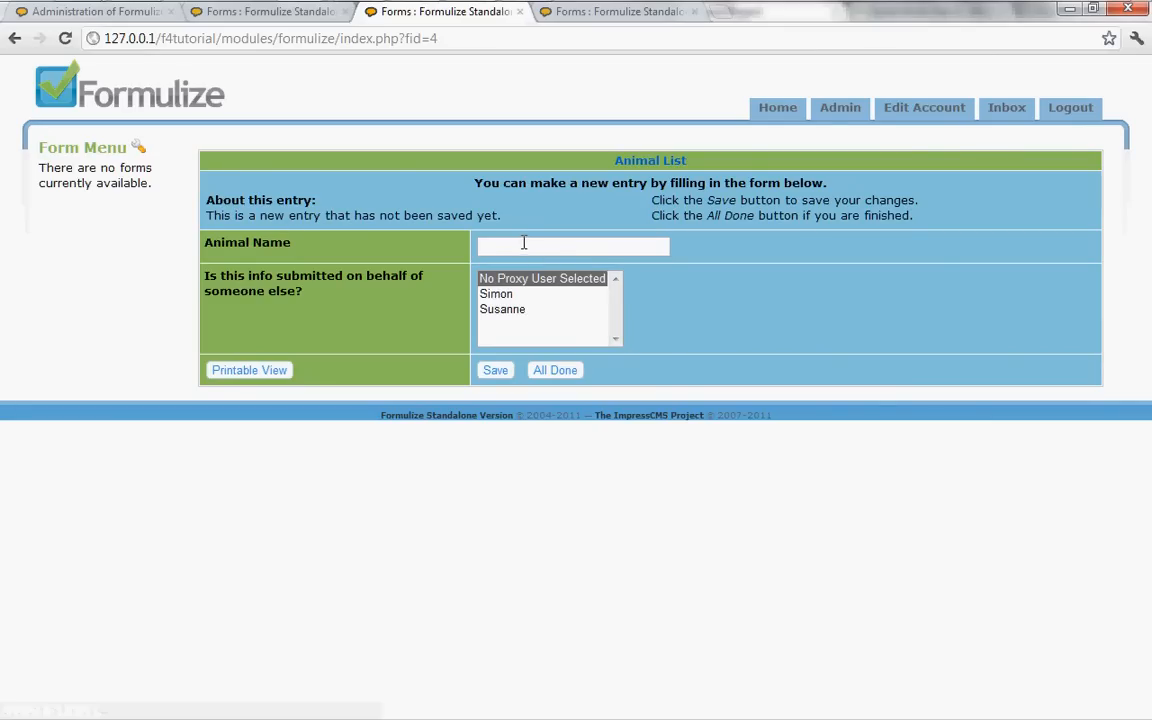
pyautogui.click(525, 243)
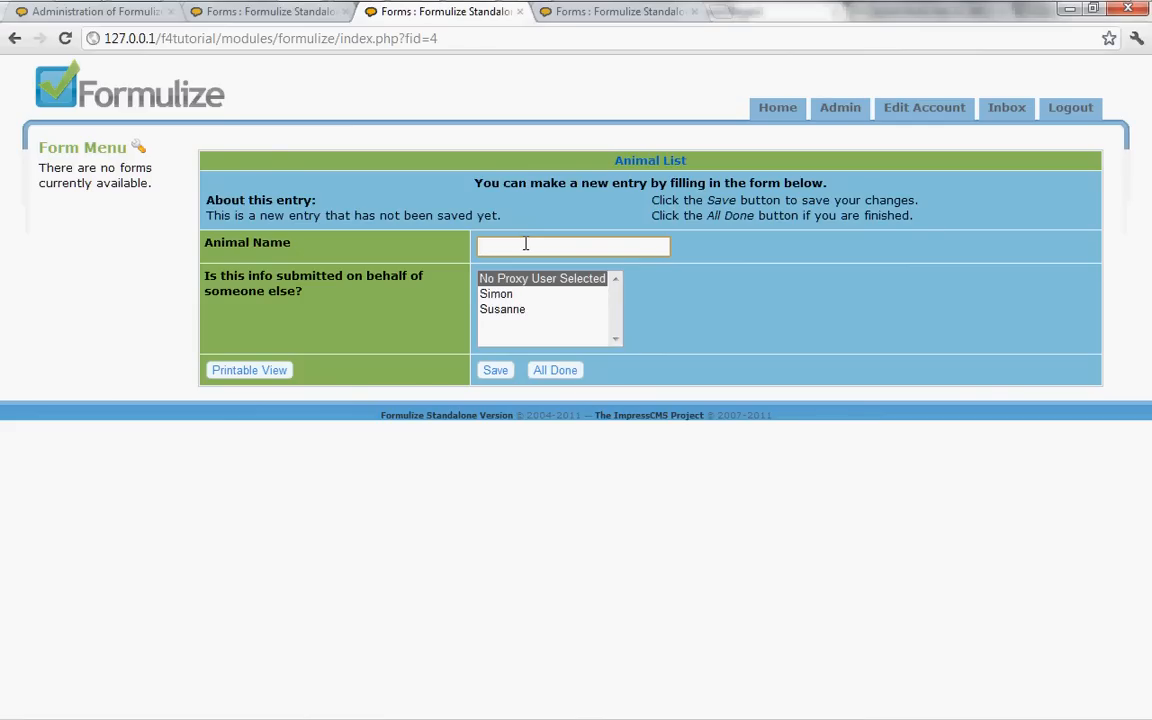
pyautogui.write('Woodpecker')
pyautogui.click(495, 370)
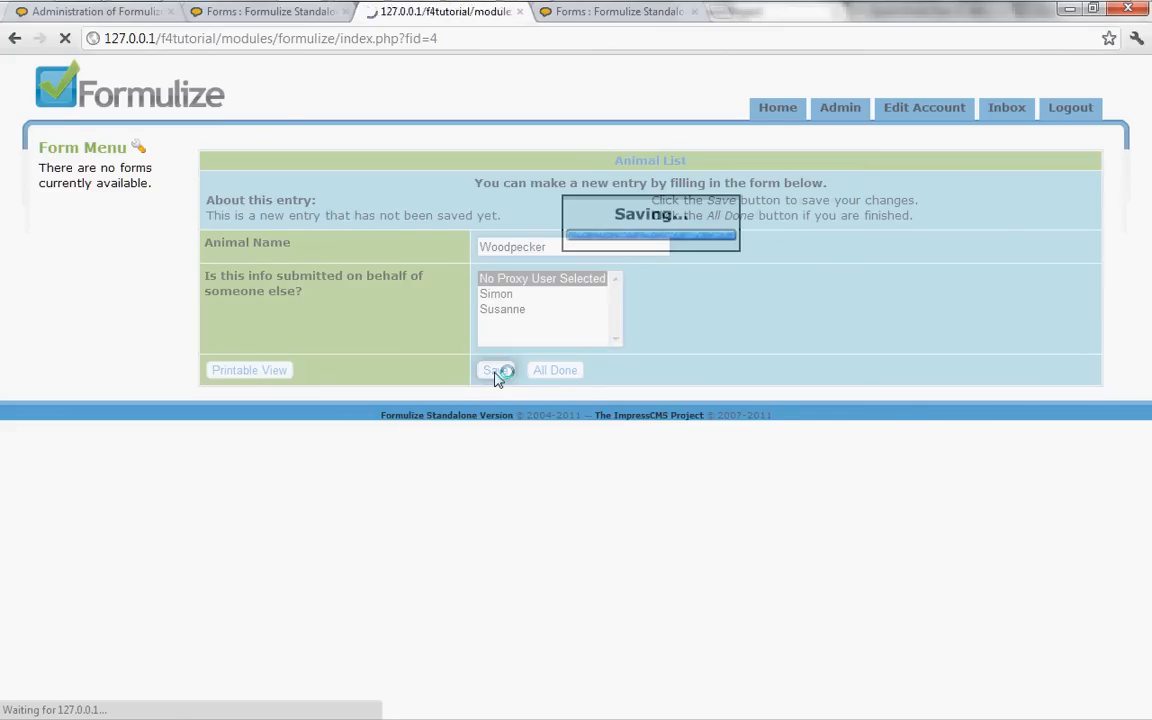
pyautogui.click(553, 327)
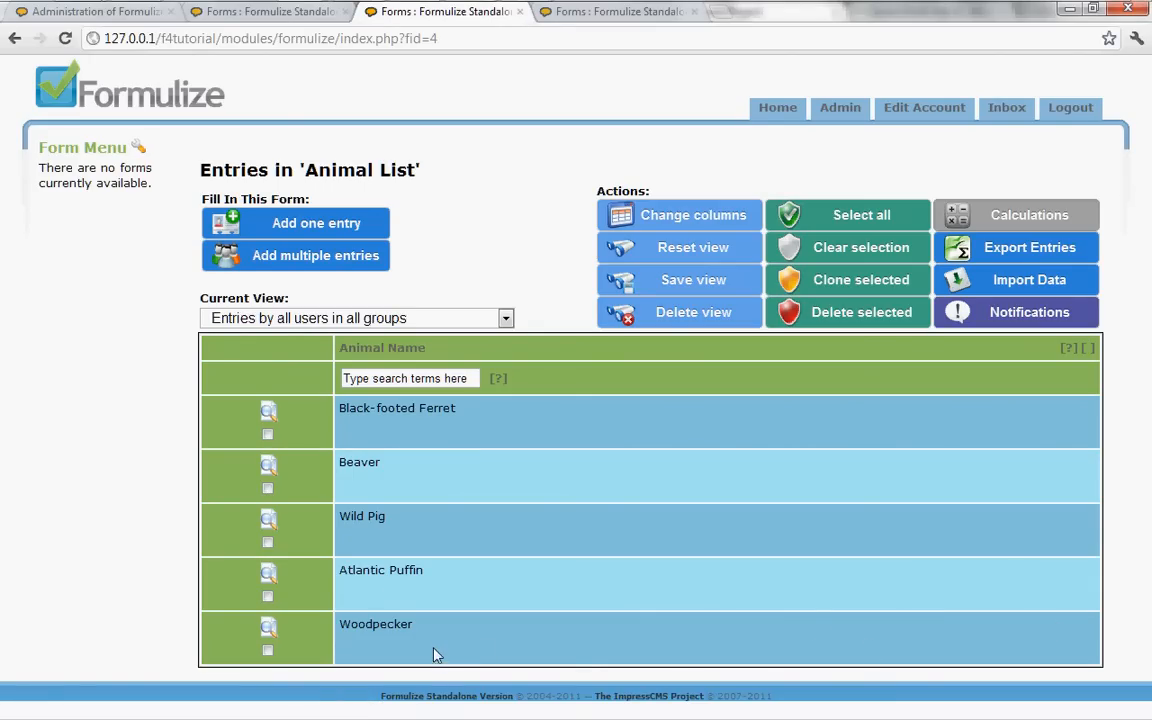
# In the Wildlife Activity Form's entries, set the animal type of the 2012-02-24 Evening entry to Woodpecker, save it and return to the list
pyautogui.click(275, 12)
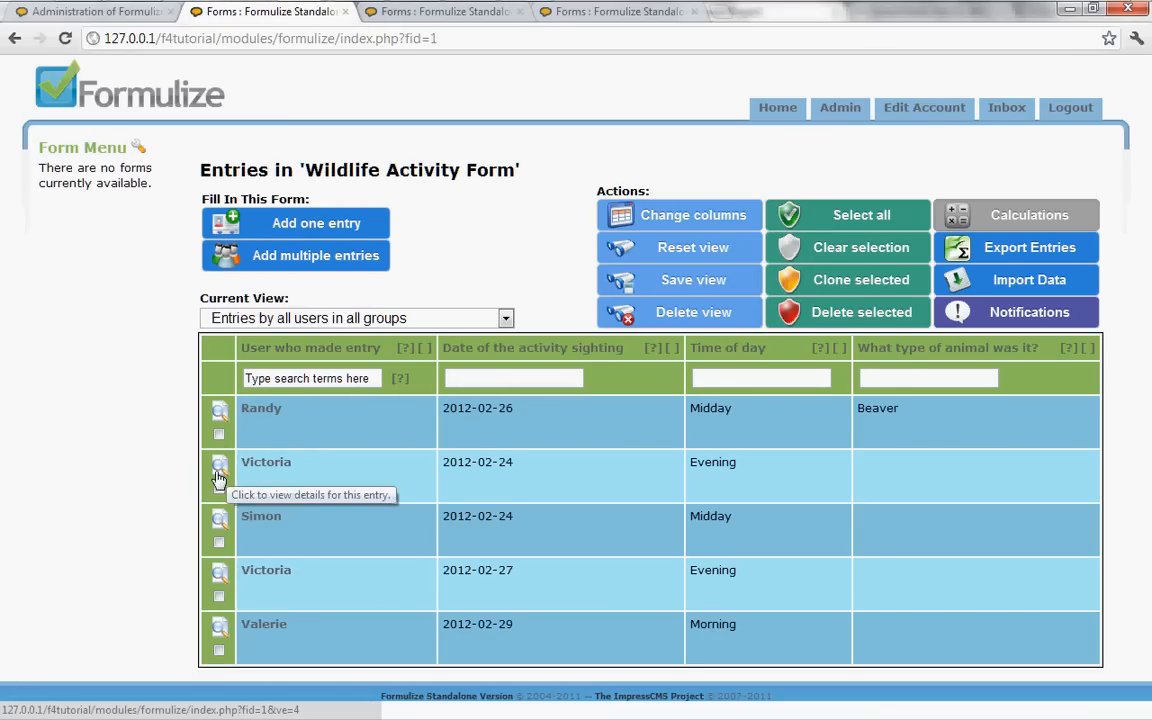
pyautogui.click(218, 476)
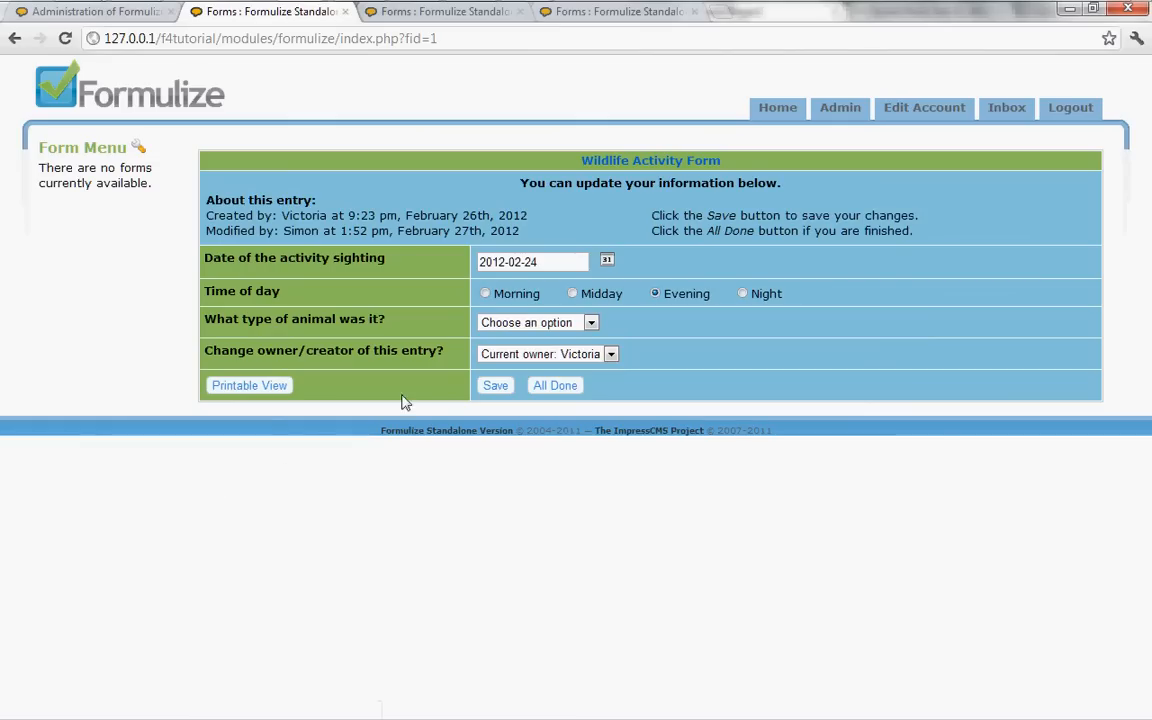
pyautogui.click(530, 322)
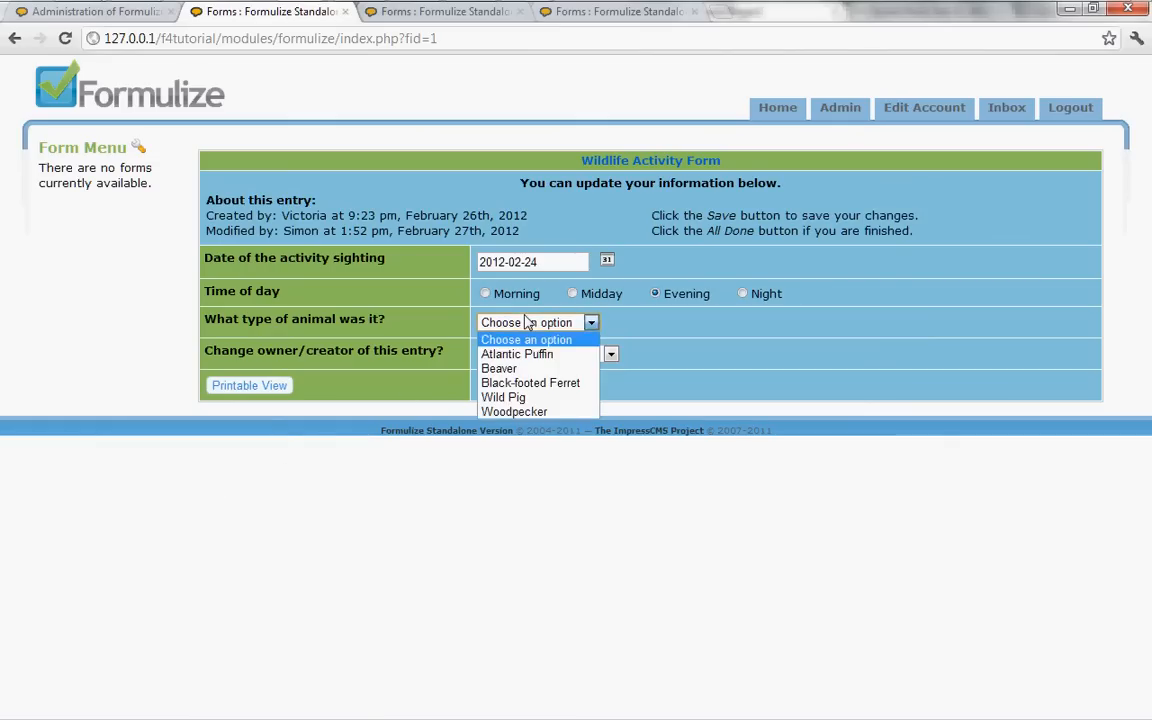
pyautogui.click(537, 414)
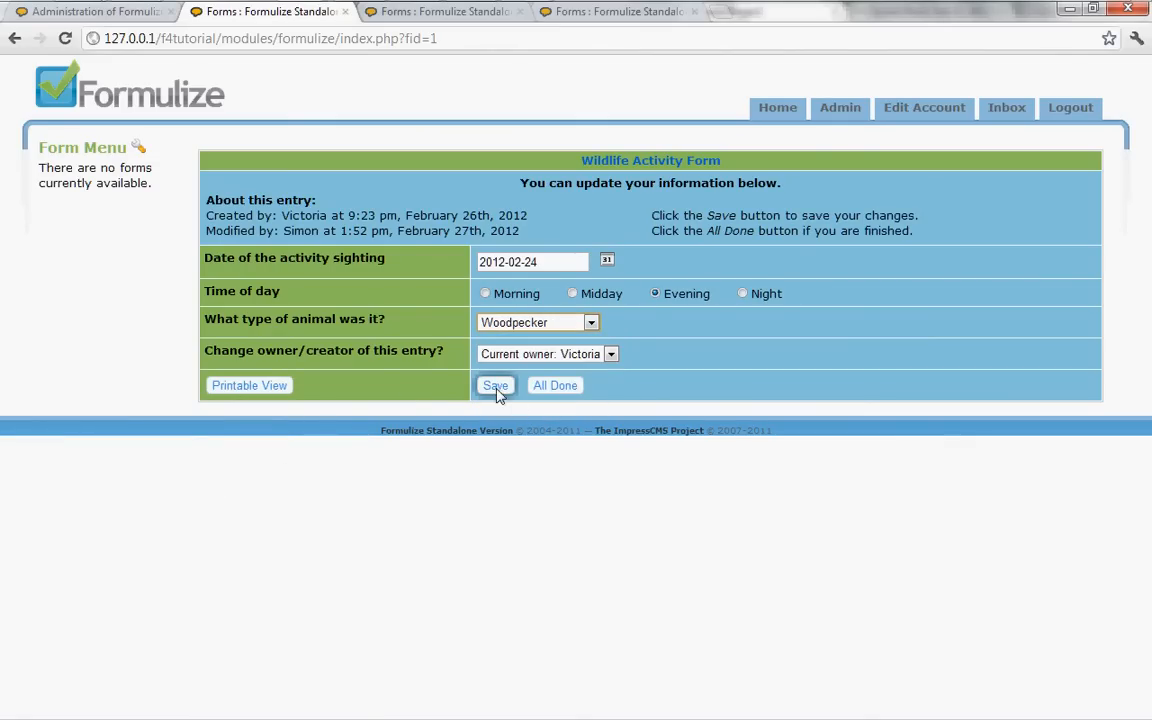
pyautogui.click(495, 386)
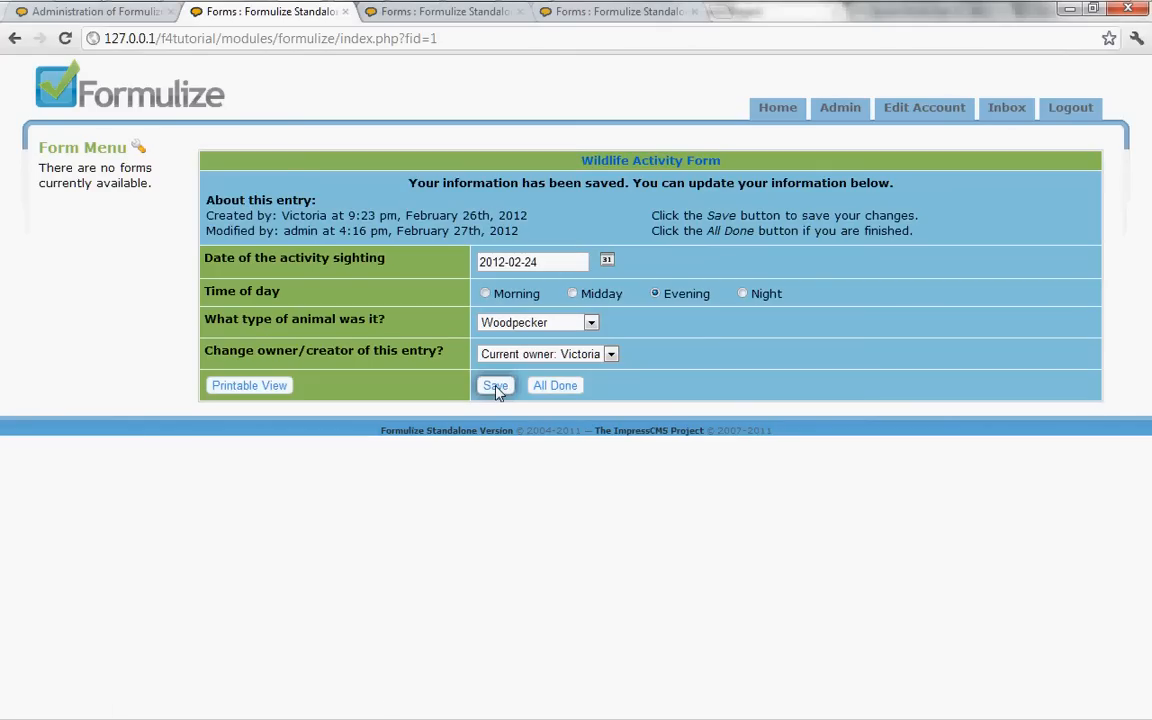
pyautogui.click(551, 392)
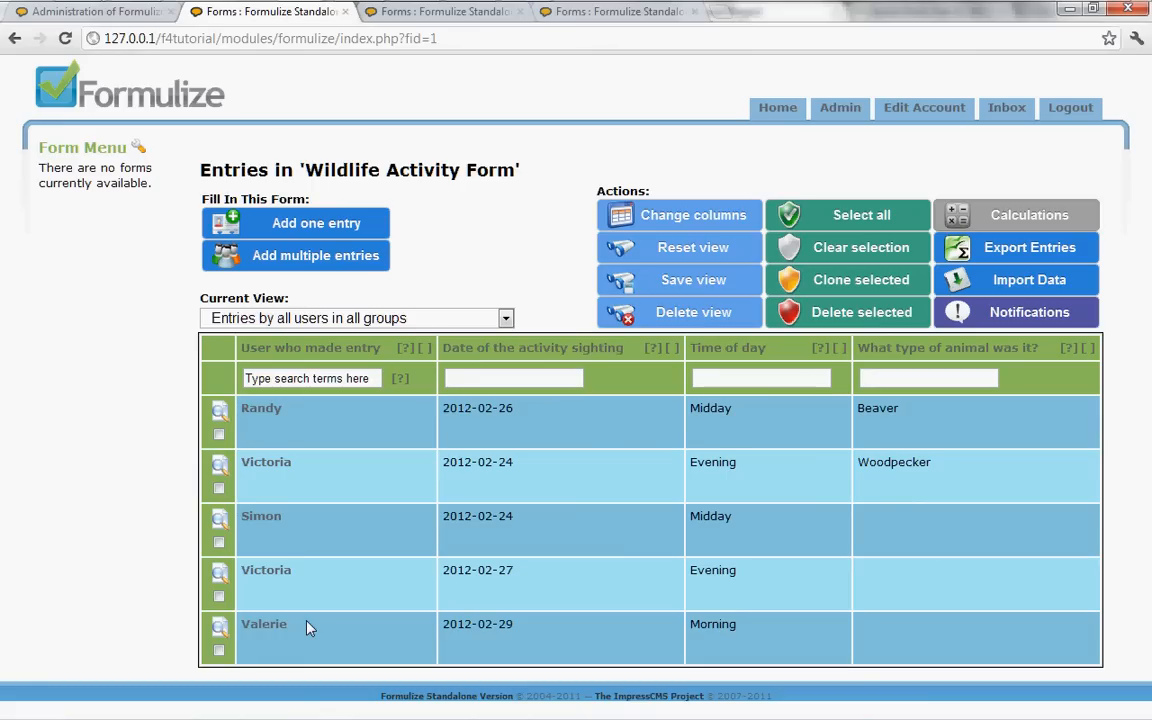
# Add a text box element to the Animal List form in the administration area, captioned "Estimated number in the park"
pyautogui.click(101, 14)
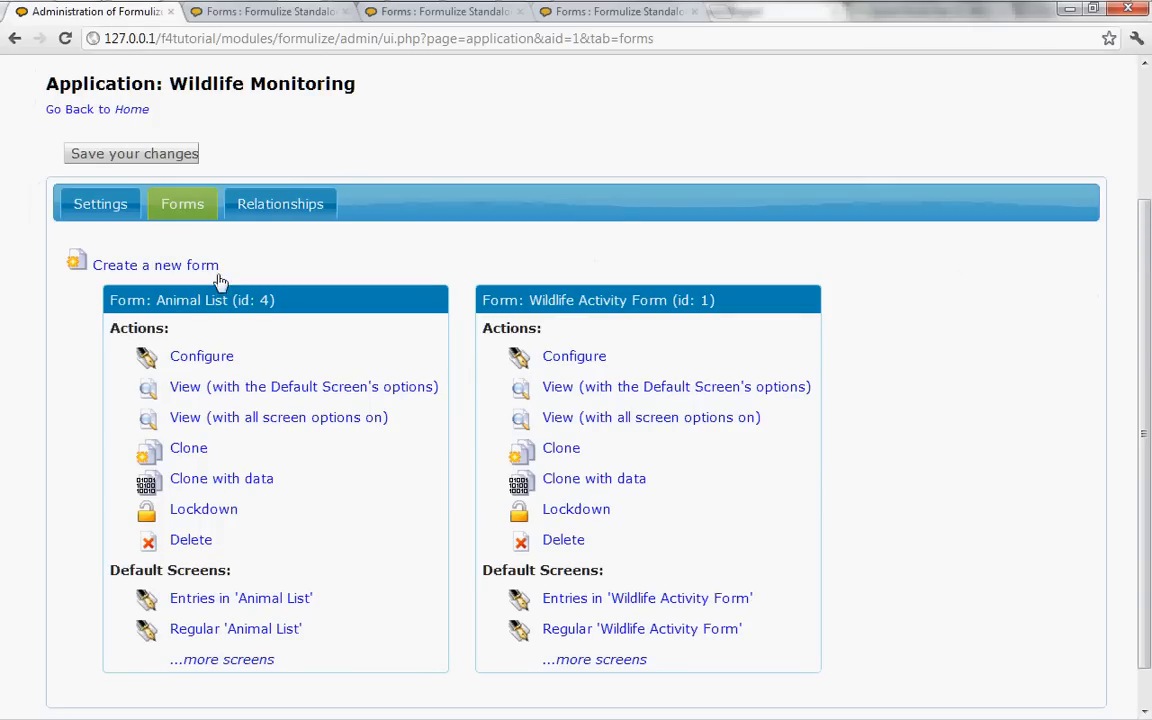
pyautogui.moveTo(222, 390)
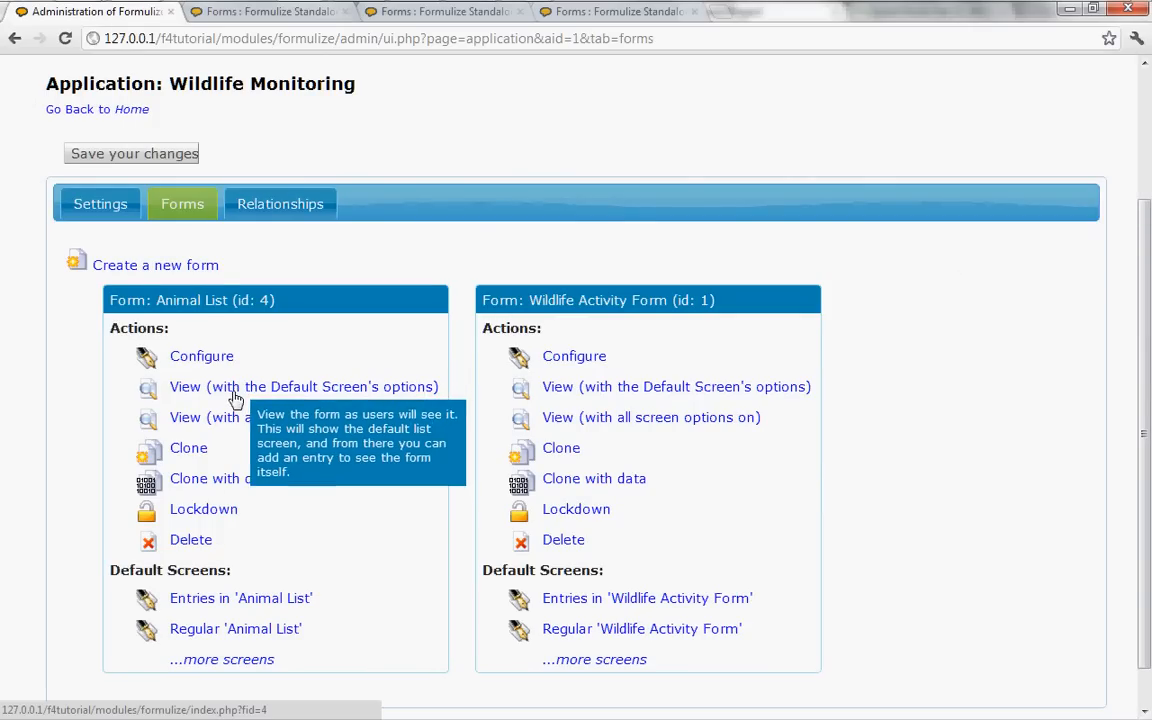
pyautogui.click(258, 365)
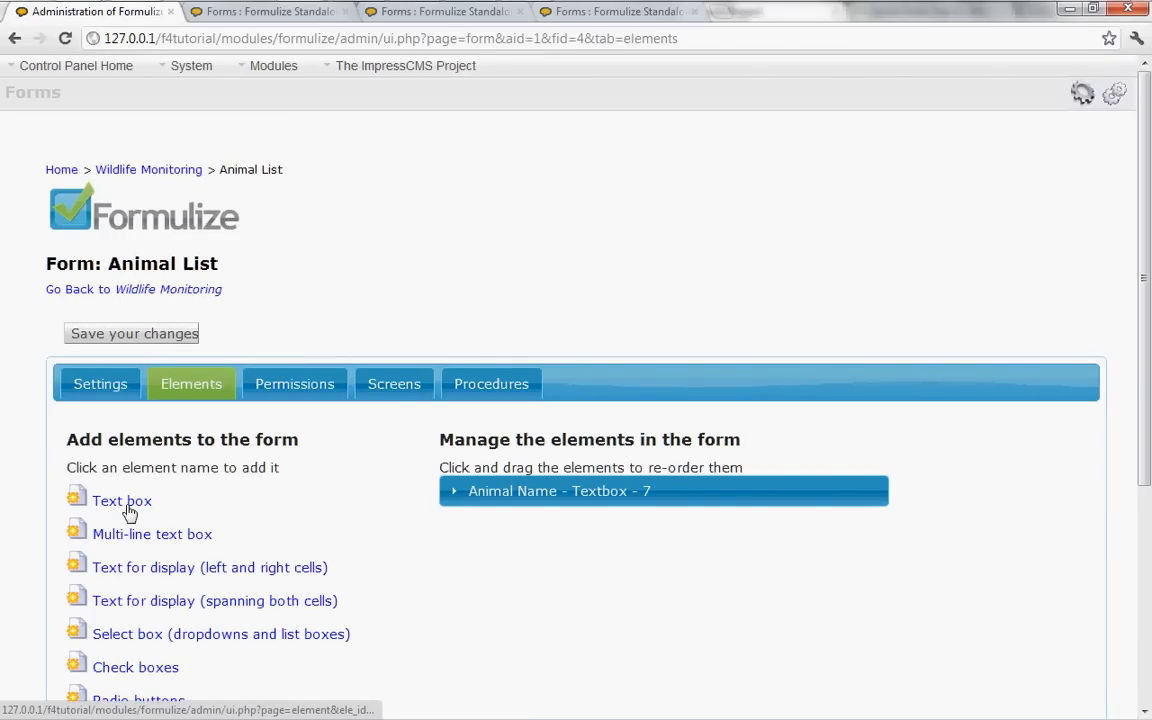
pyautogui.scroll(-2, 342, 506)
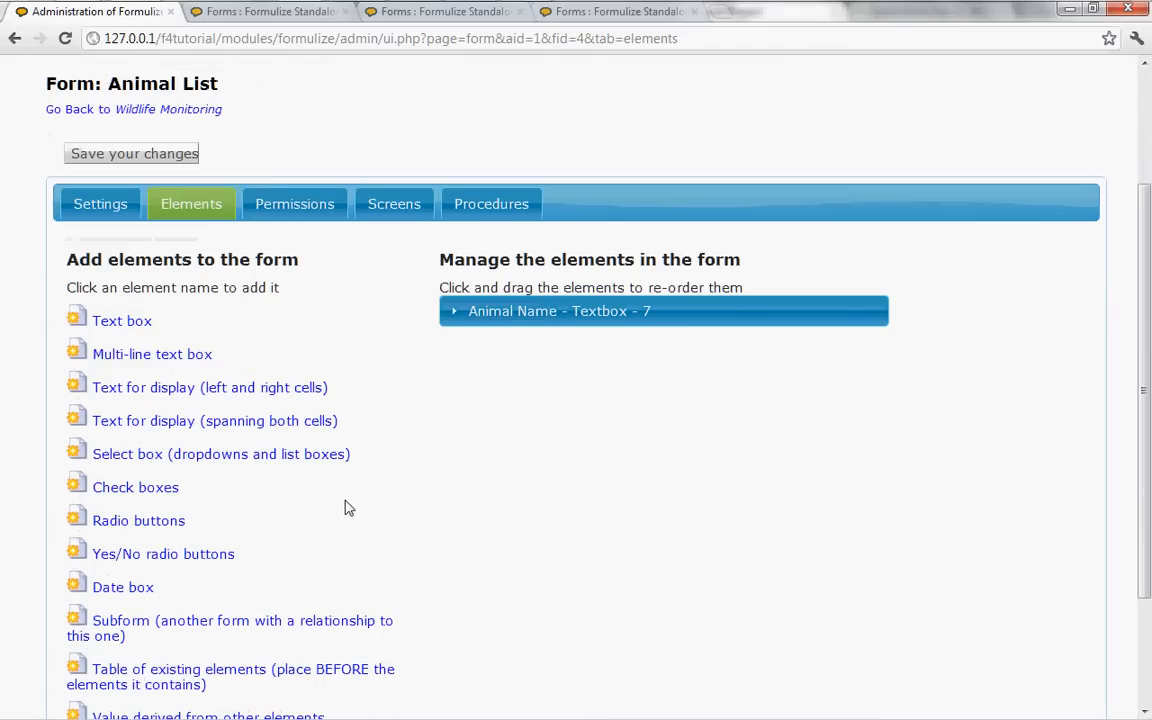
pyautogui.click(119, 330)
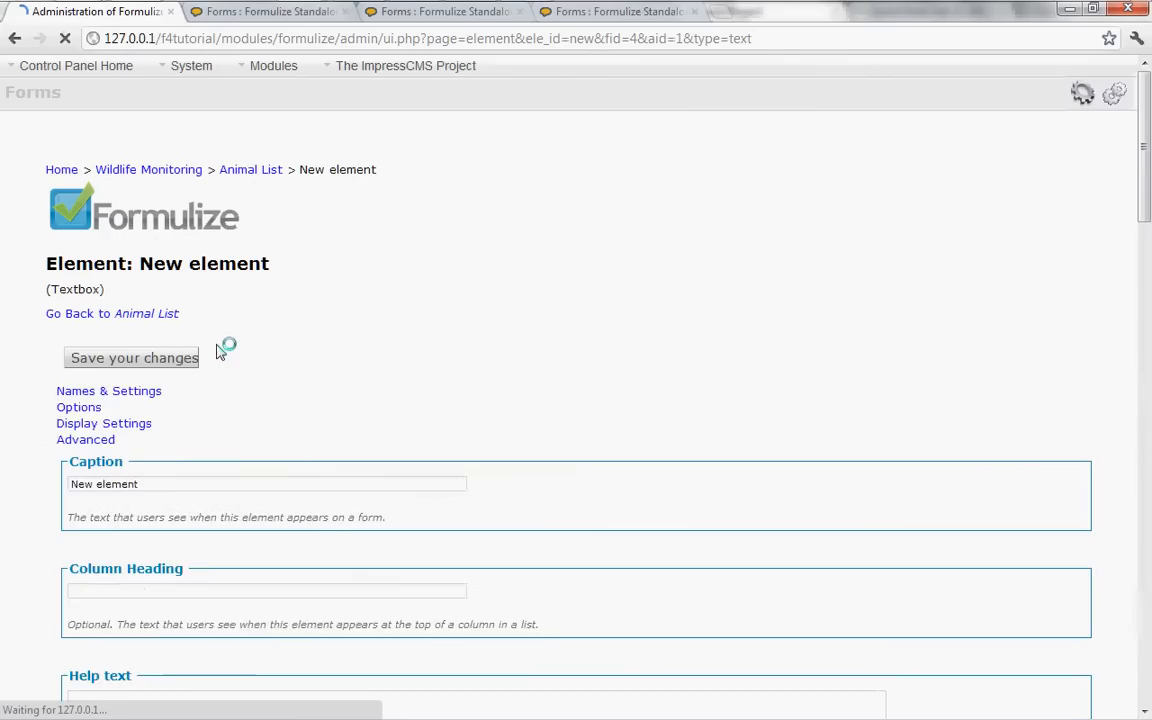
pyautogui.scroll(-2, 334, 411)
pyautogui.moveTo(219, 306); pyautogui.dragTo(50, 308)
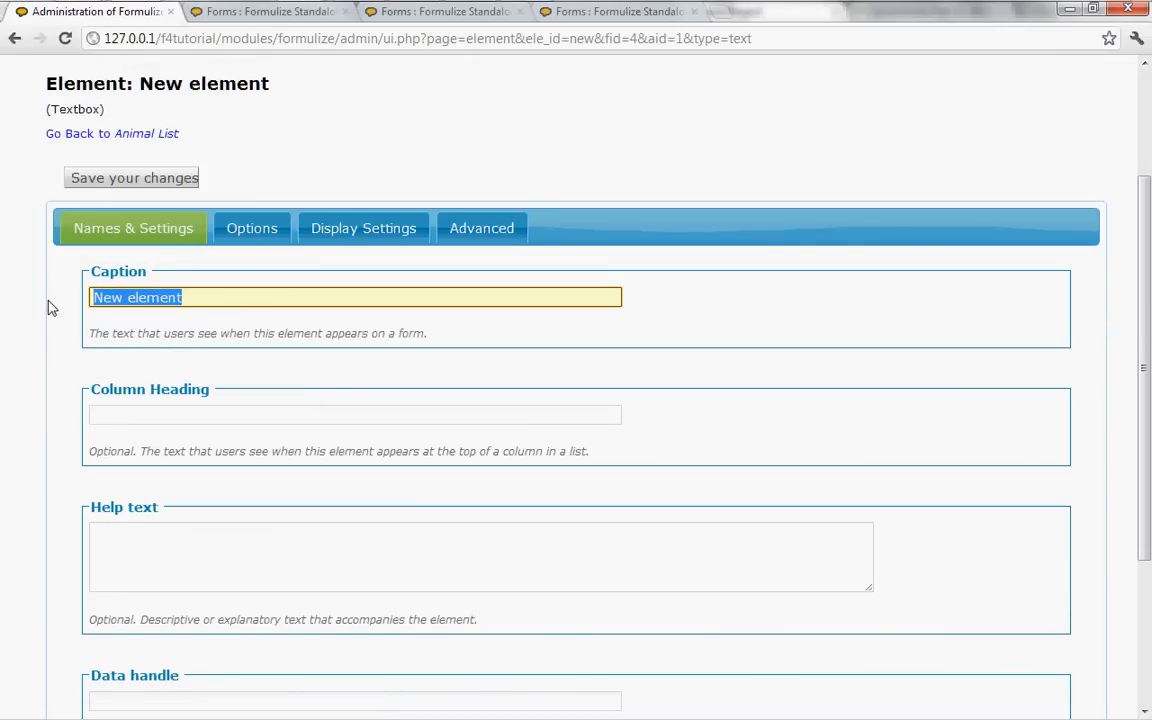
pyautogui.write('Number')
pyautogui.press('BackSpace')
pyautogui.press('BackSpace')
pyautogui.press('BackSpace')
pyautogui.press('BackSpace')
pyautogui.press('BackSpace')
pyautogui.press('BackSpace')
pyautogui.write('Estimated ')
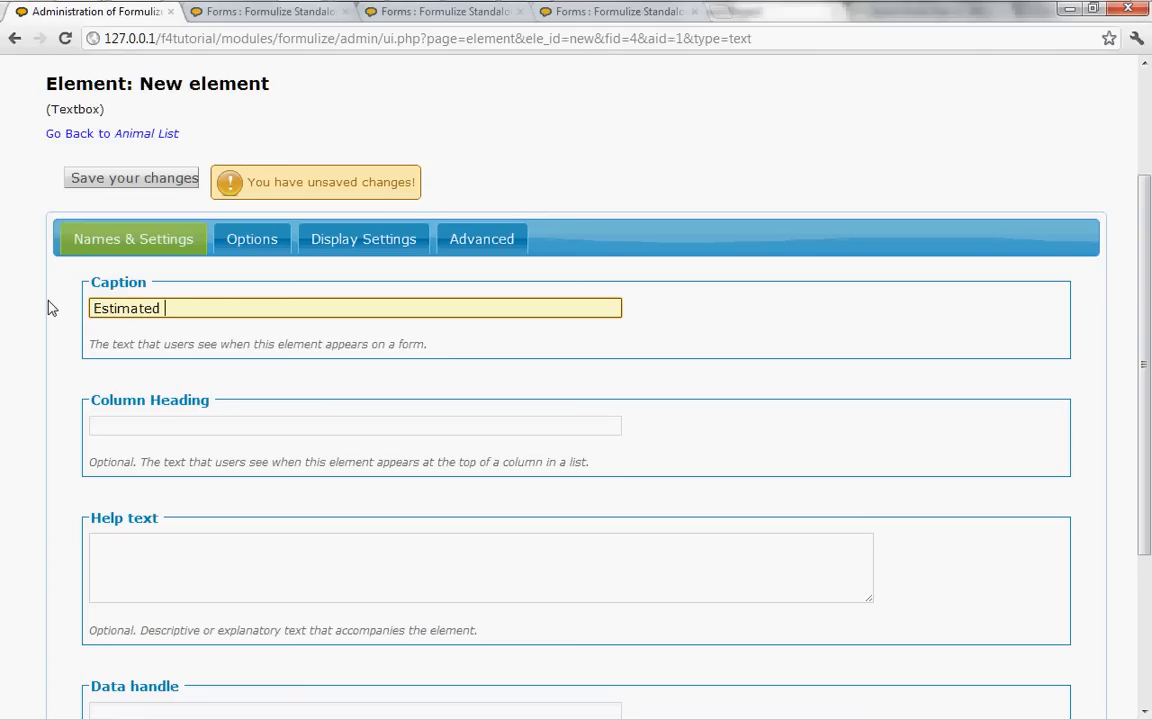
pyautogui.write('number in the park')
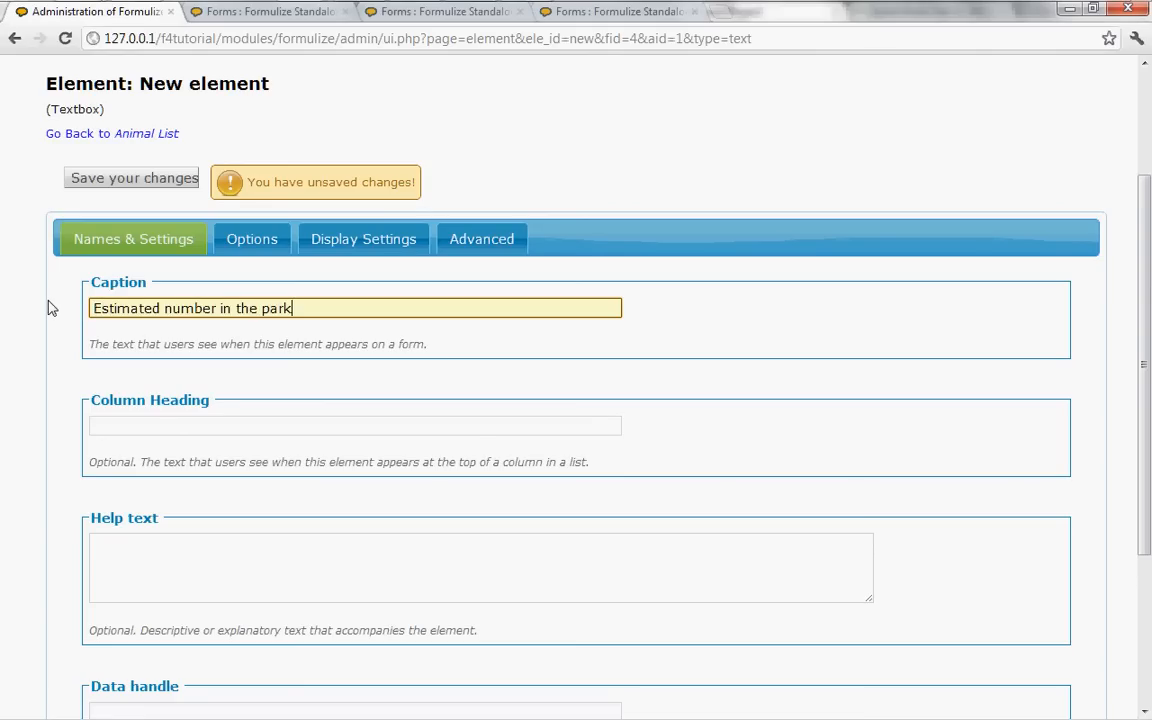
# Set the text box's size and maximum length to 5, restrict it to Numbers Only, and save the element
pyautogui.click(250, 242)
pyautogui.moveTo(119, 301); pyautogui.dragTo(62, 299)
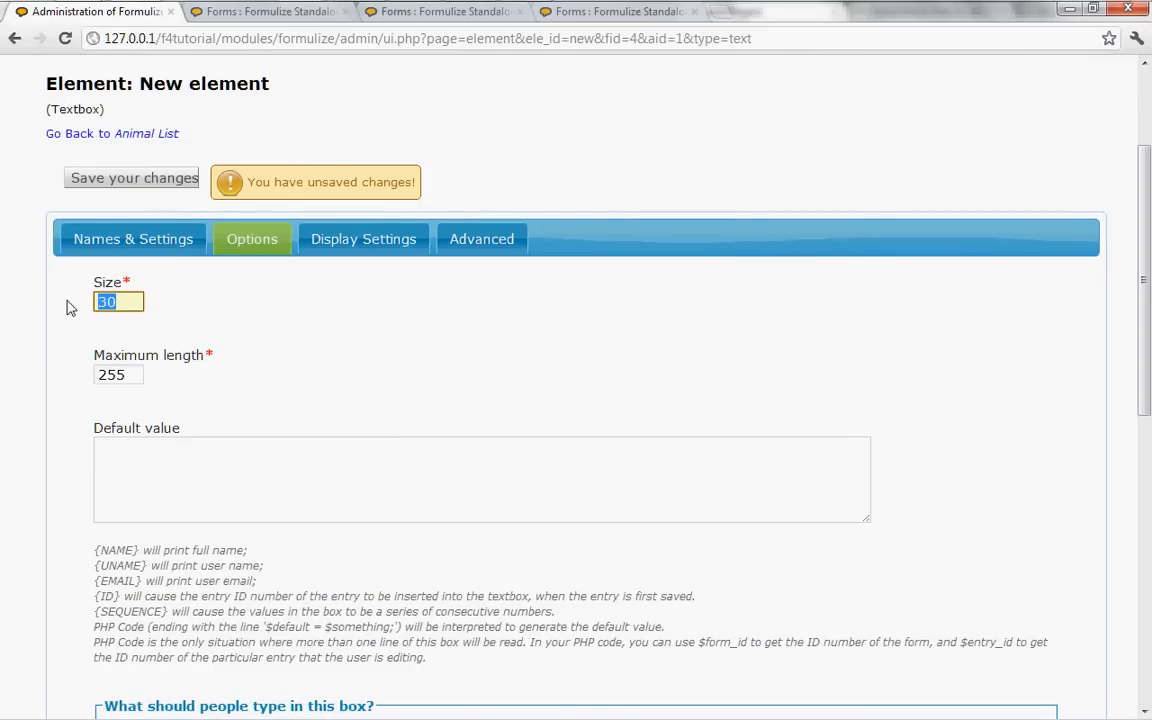
pyautogui.write('5')
pyautogui.click(125, 375)
pyautogui.press('BackSpace')
pyautogui.press('BackSpace')
pyautogui.press('BackSpace')
pyautogui.write('5')
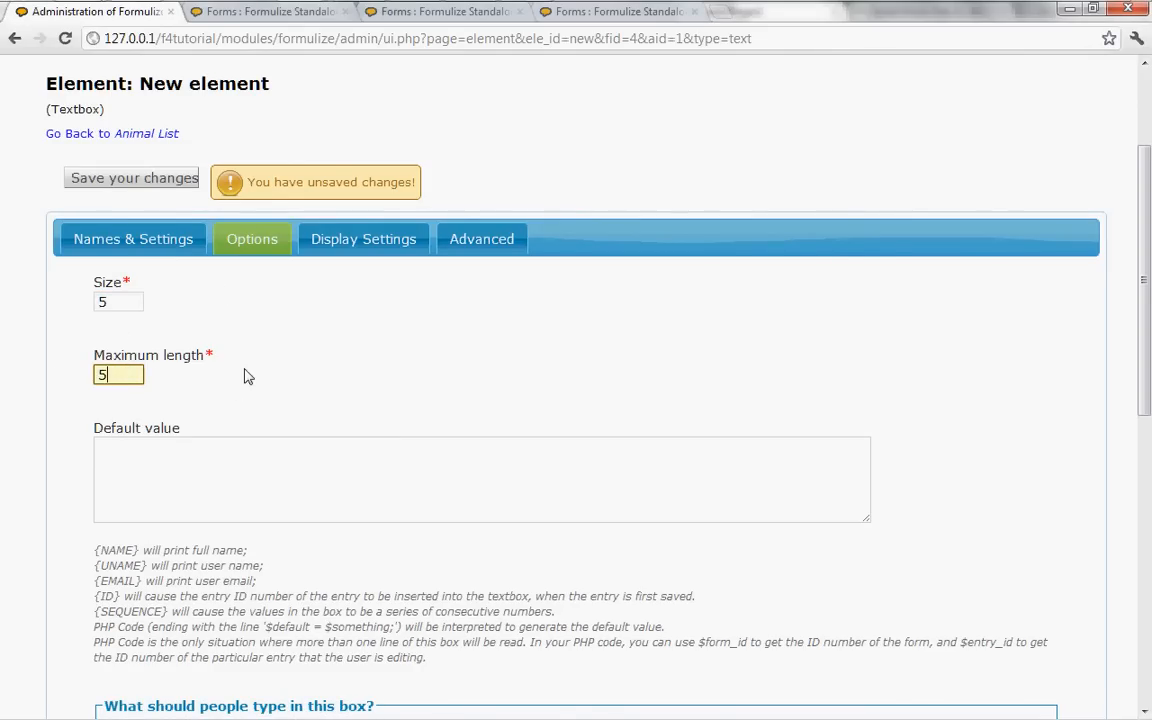
pyautogui.scroll(-4, 249, 375)
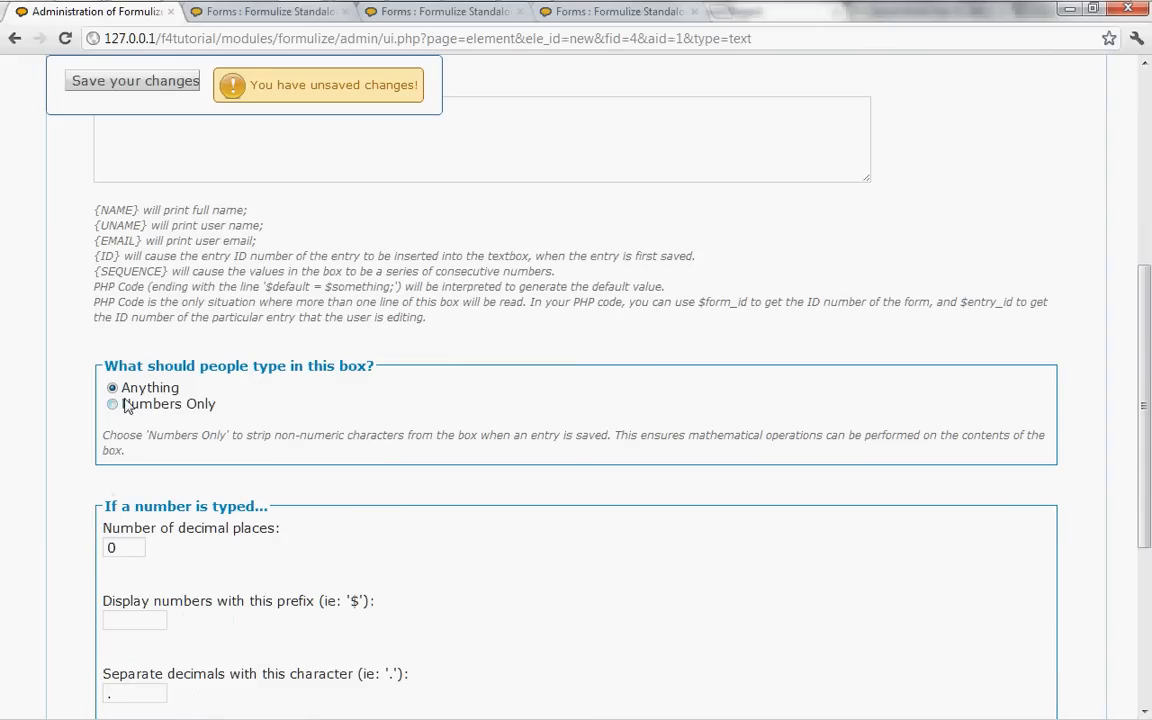
pyautogui.click(112, 405)
pyautogui.scroll(5, 308, 380)
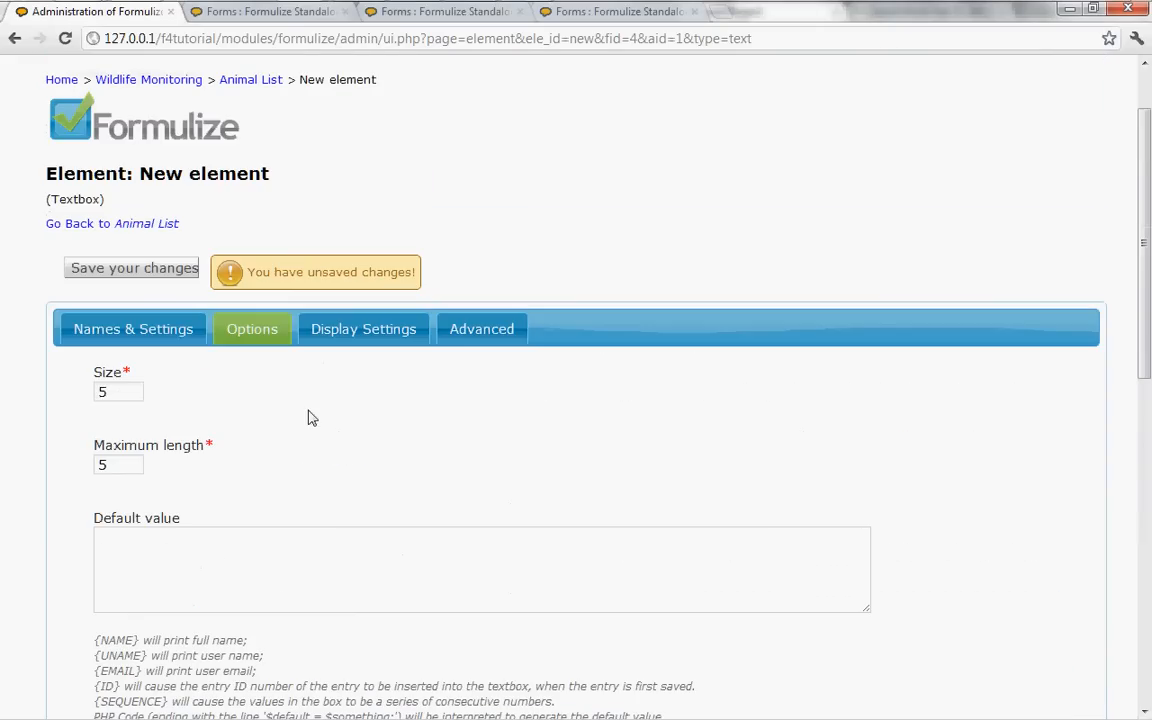
pyautogui.click(129, 270)
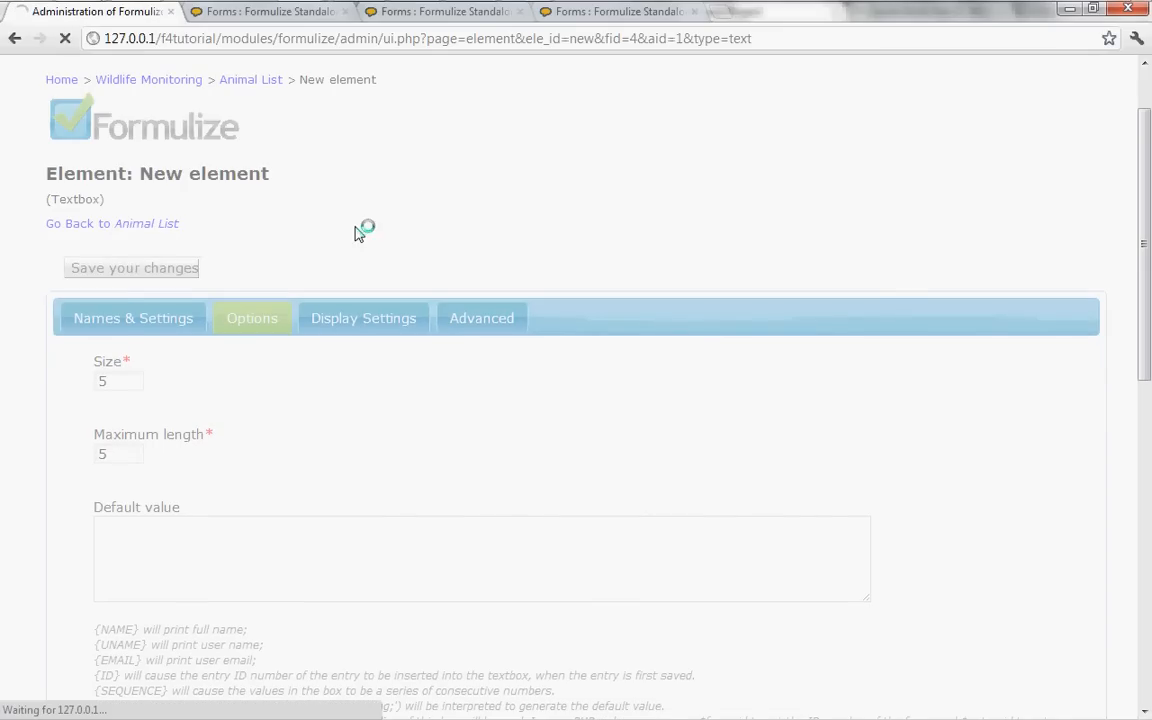
# Add the "Estimated number in the park" column to the Animal List's list of entries, keeping Animal Name
pyautogui.click(440, 14)
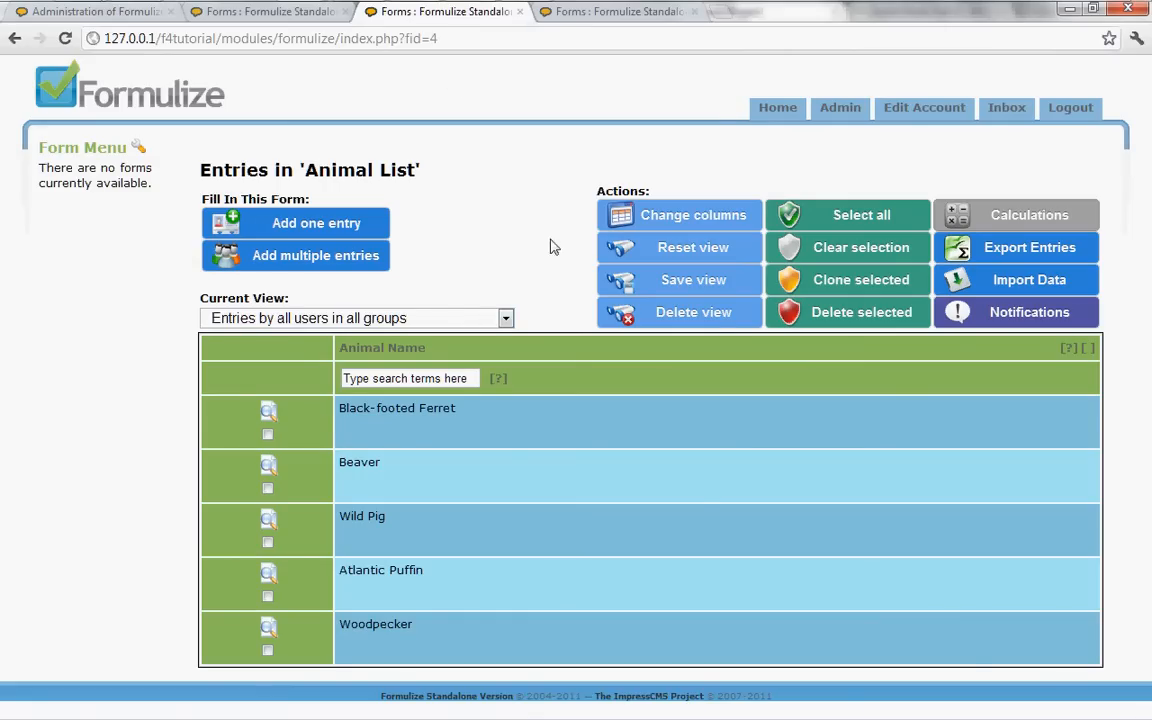
pyautogui.click(655, 222)
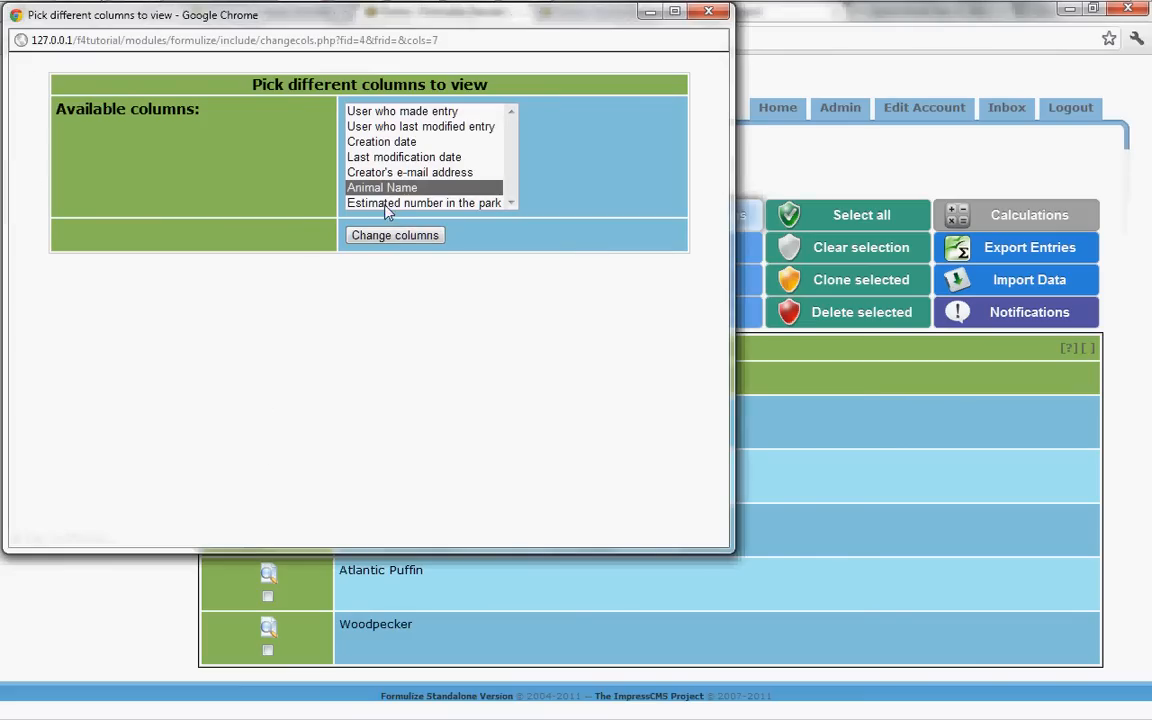
pyautogui.keyDown('ctrl'); pyautogui.click(392, 204); pyautogui.keyUp('ctrl')
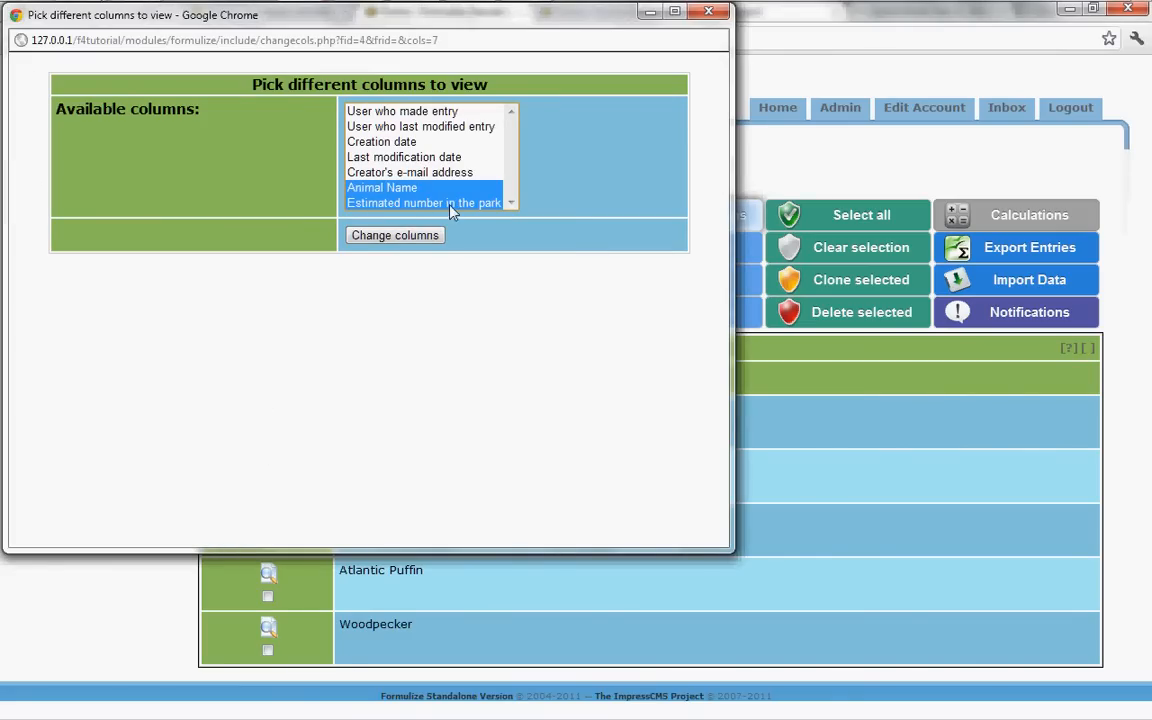
pyautogui.click(390, 236)
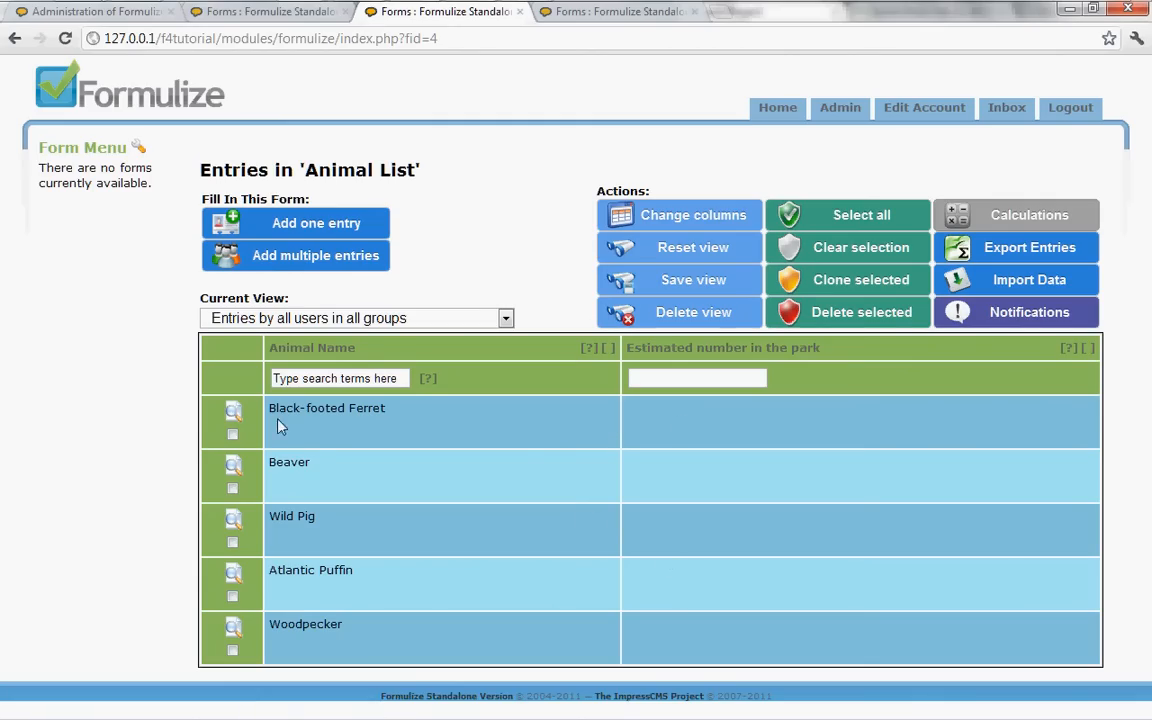
# Set the Black-footed Ferret entry's estimated number in the park to 100, save it and return to the list
pyautogui.click(233, 414)
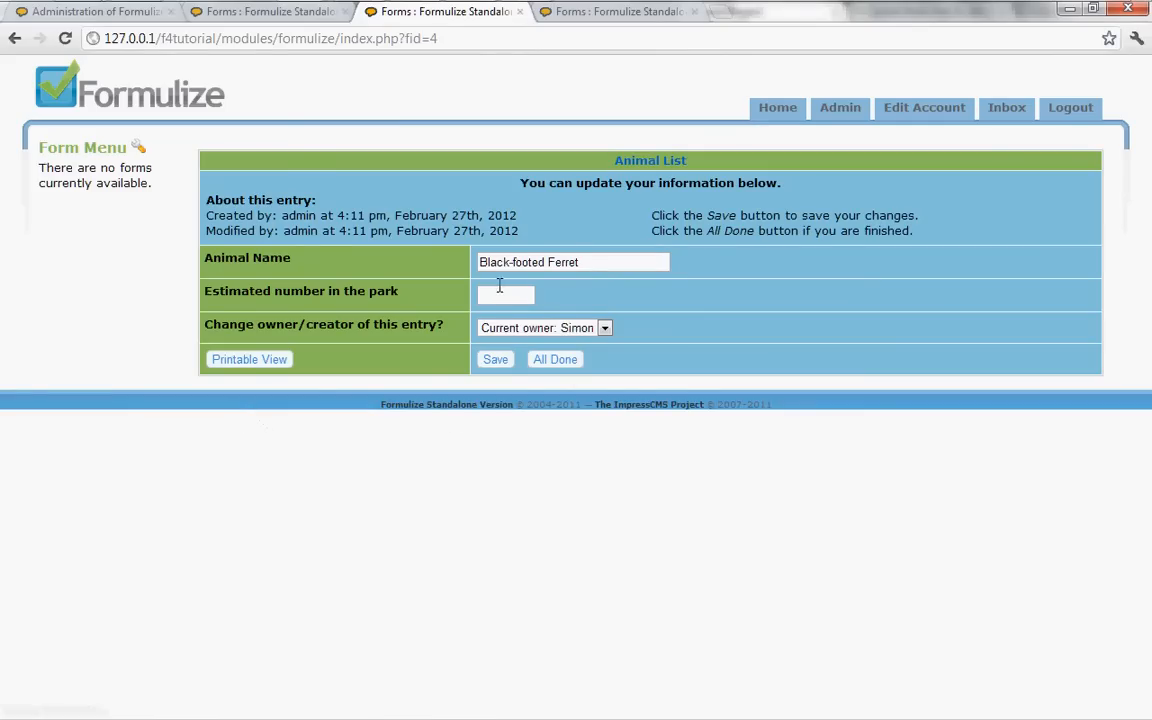
pyautogui.click(499, 297)
pyautogui.write('100')
pyautogui.click(495, 360)
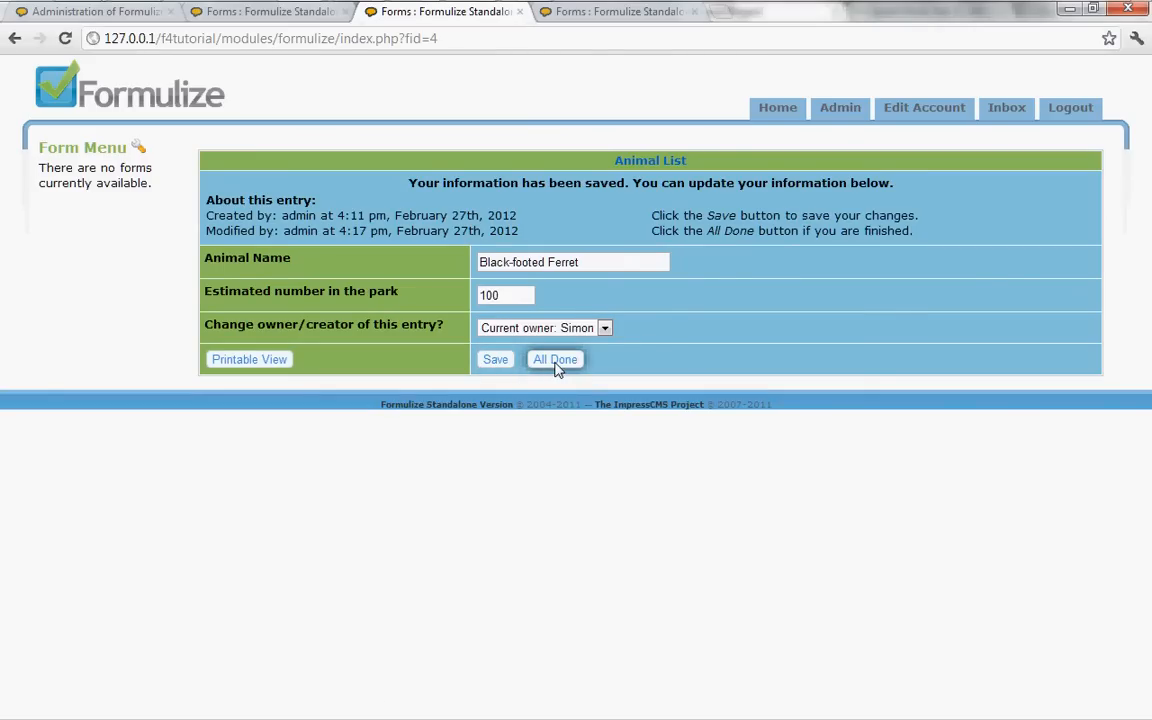
pyautogui.click(556, 361)
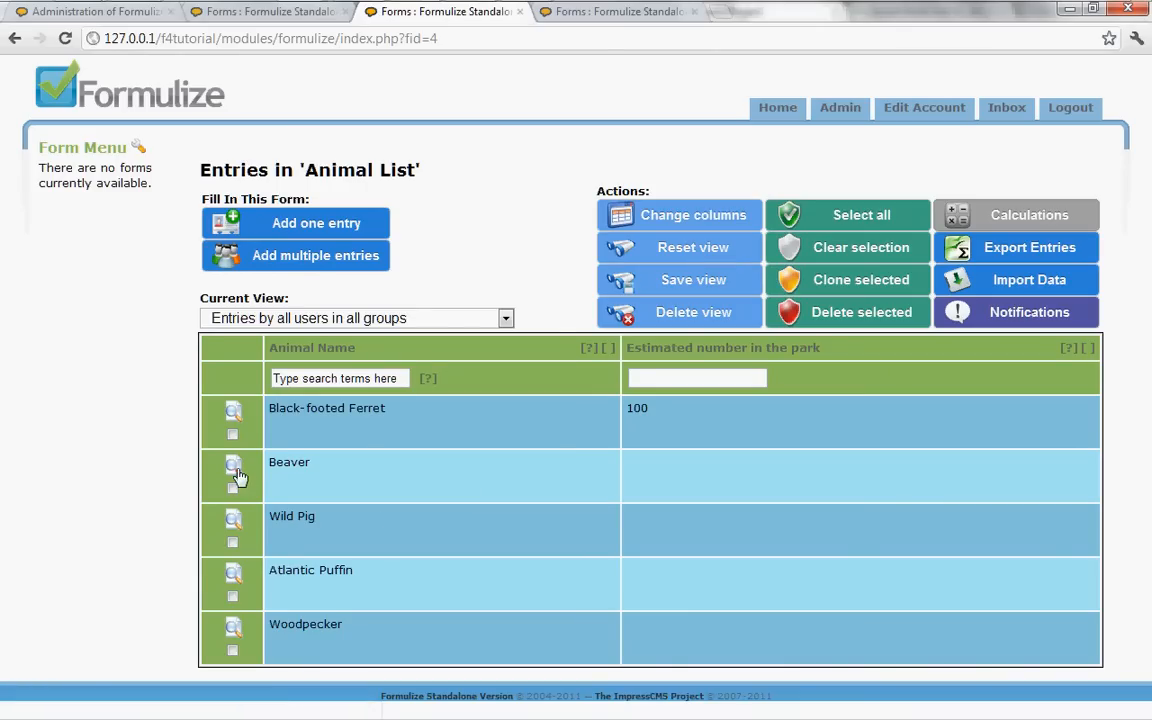
# Set the Beaver entry's estimated number in the park to 25, save it and return to the list
pyautogui.click(285, 466)
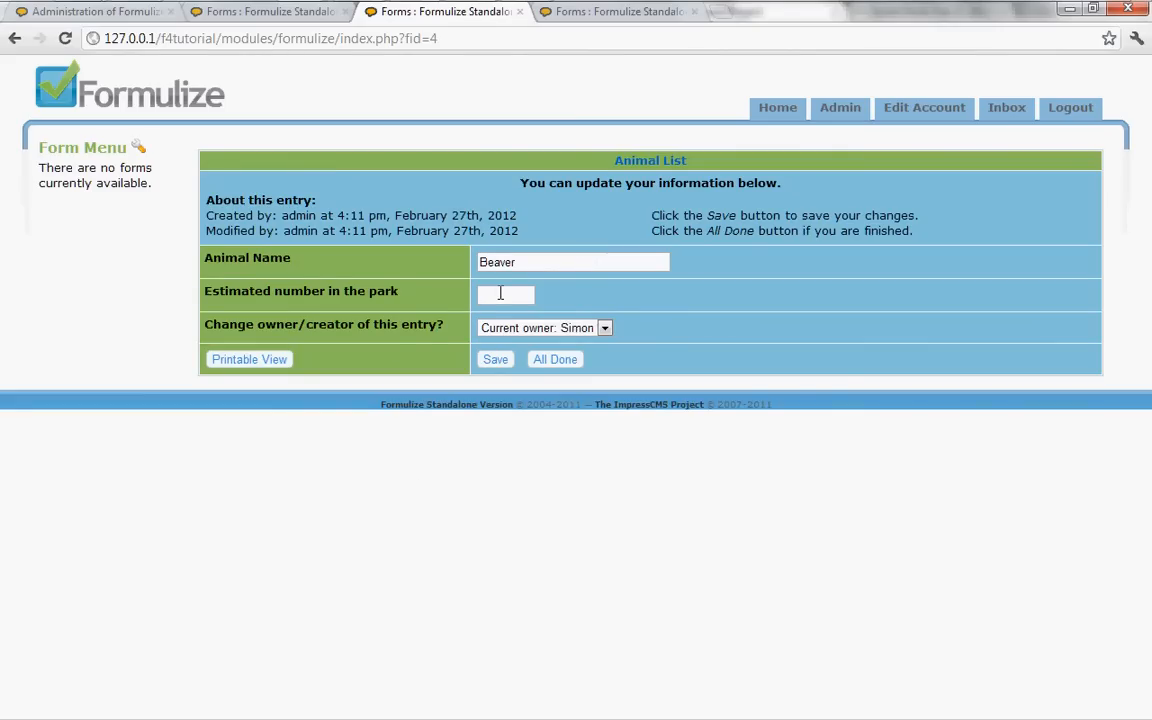
pyautogui.click(500, 293)
pyautogui.write('25')
pyautogui.click(496, 362)
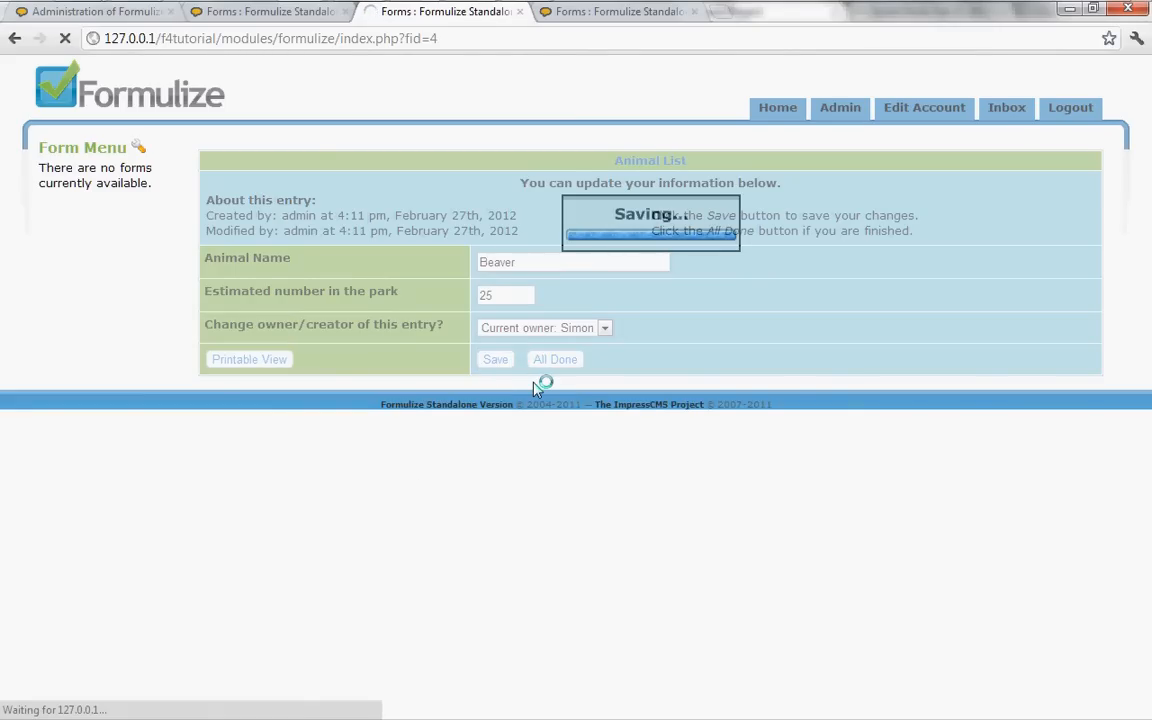
pyautogui.click(555, 362)
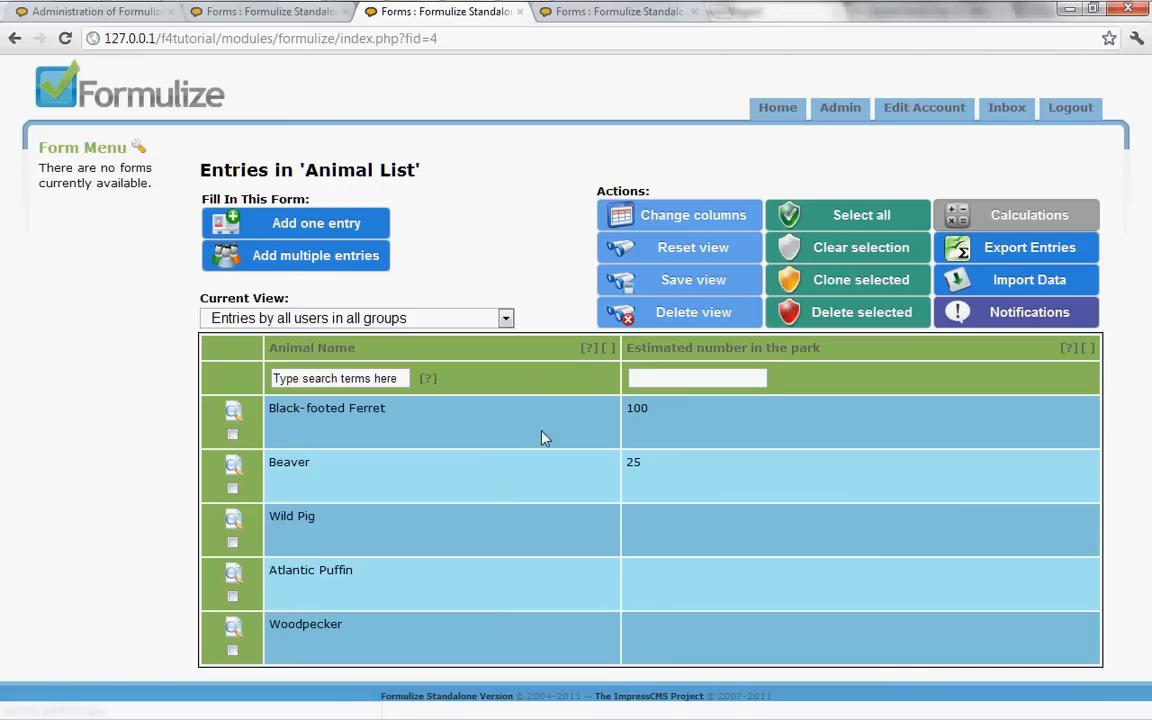
# Set the Wild Pig entry's estimated number in the park to 300, save it and return to the list
pyautogui.click(233, 521)
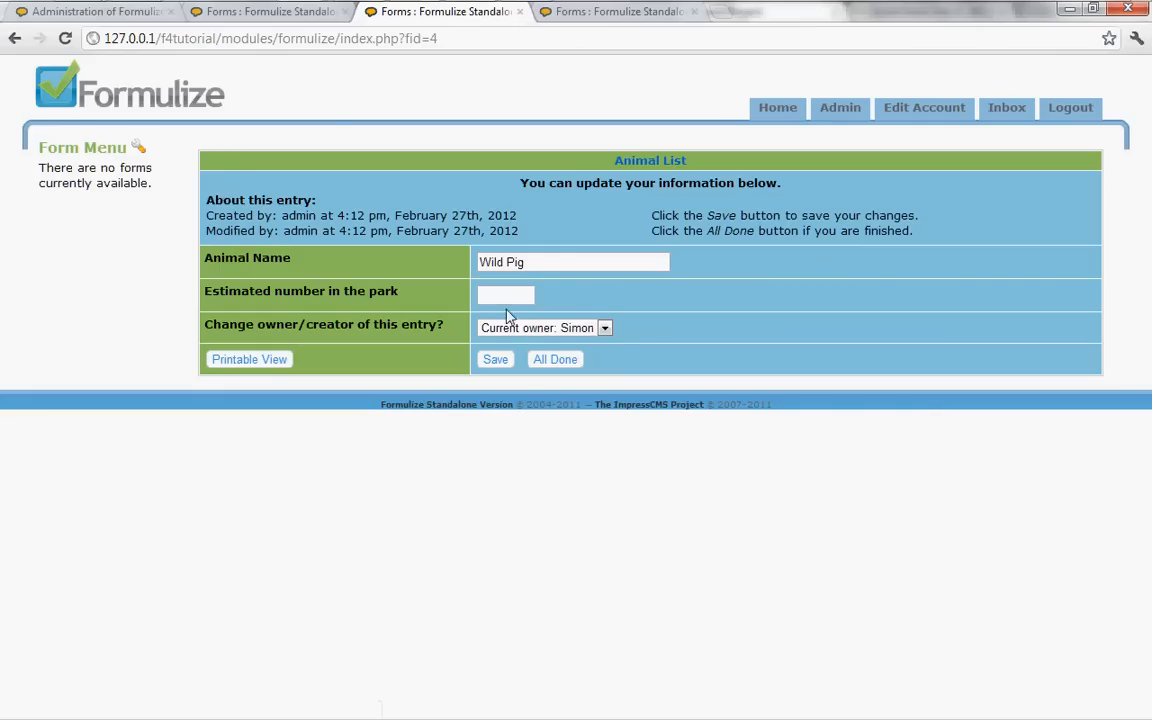
pyautogui.click(505, 297)
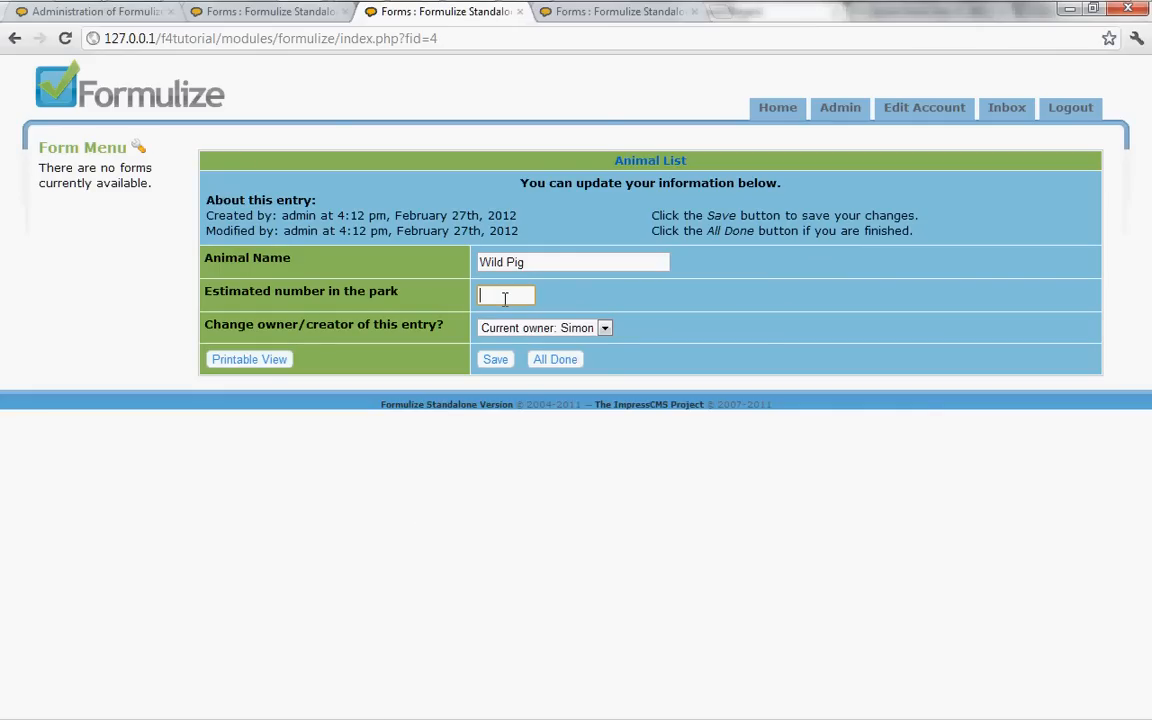
pyautogui.write('300')
pyautogui.click(493, 362)
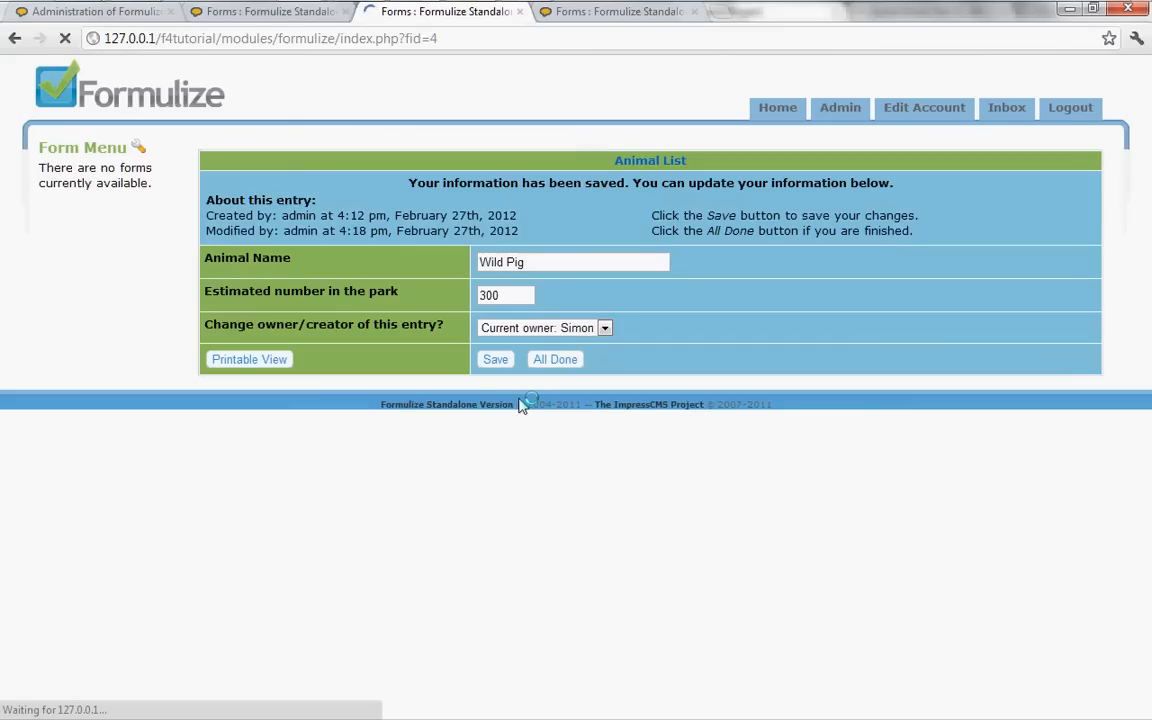
pyautogui.click(555, 360)
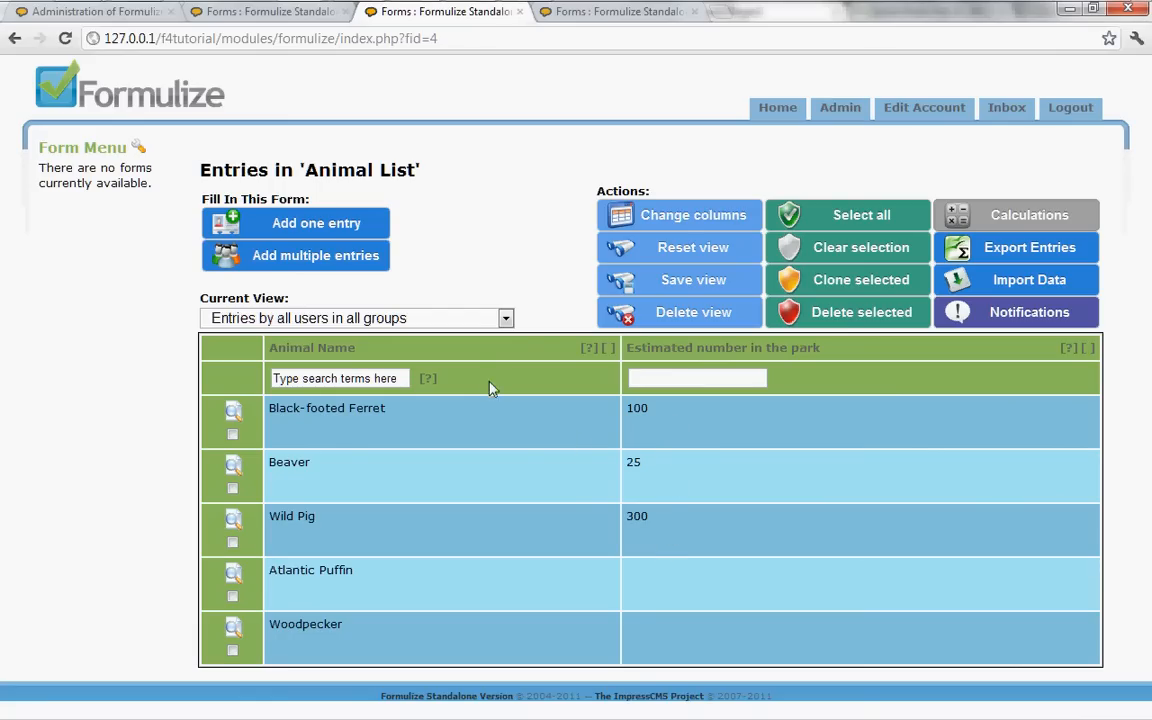
# Open the option settings of the Wildlife Activity Form's "What type of animal was it?" dropdown element in the Formulize administration
pyautogui.click(265, 14)
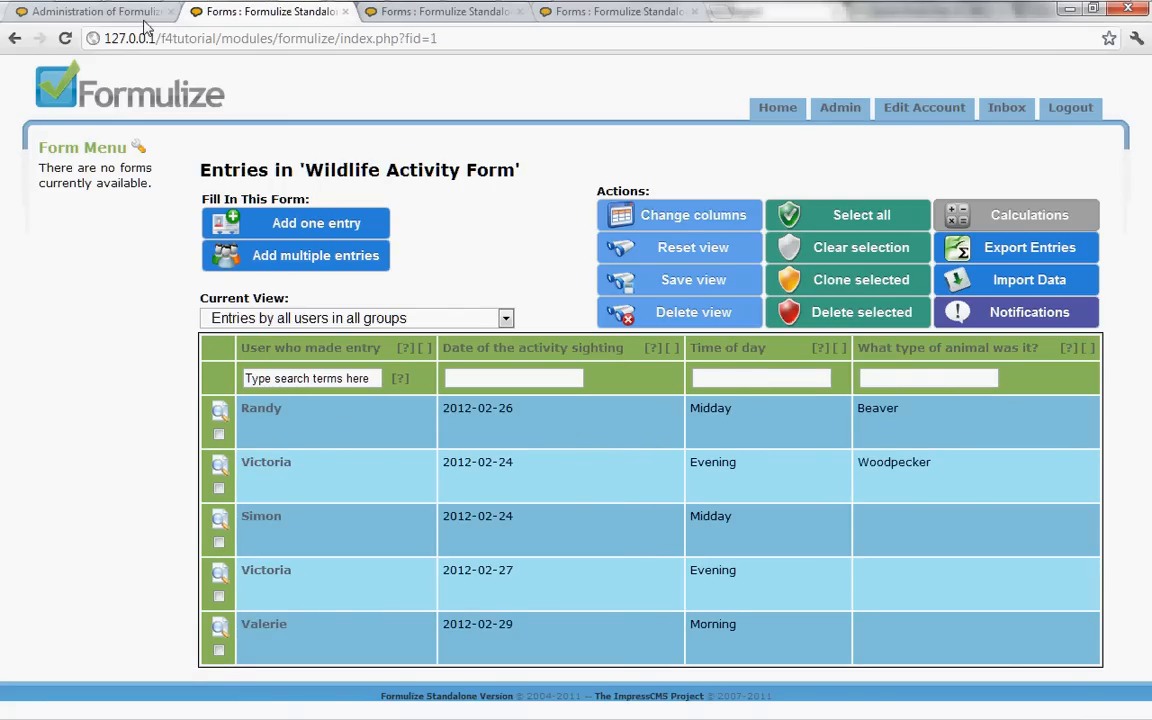
pyautogui.click(100, 14)
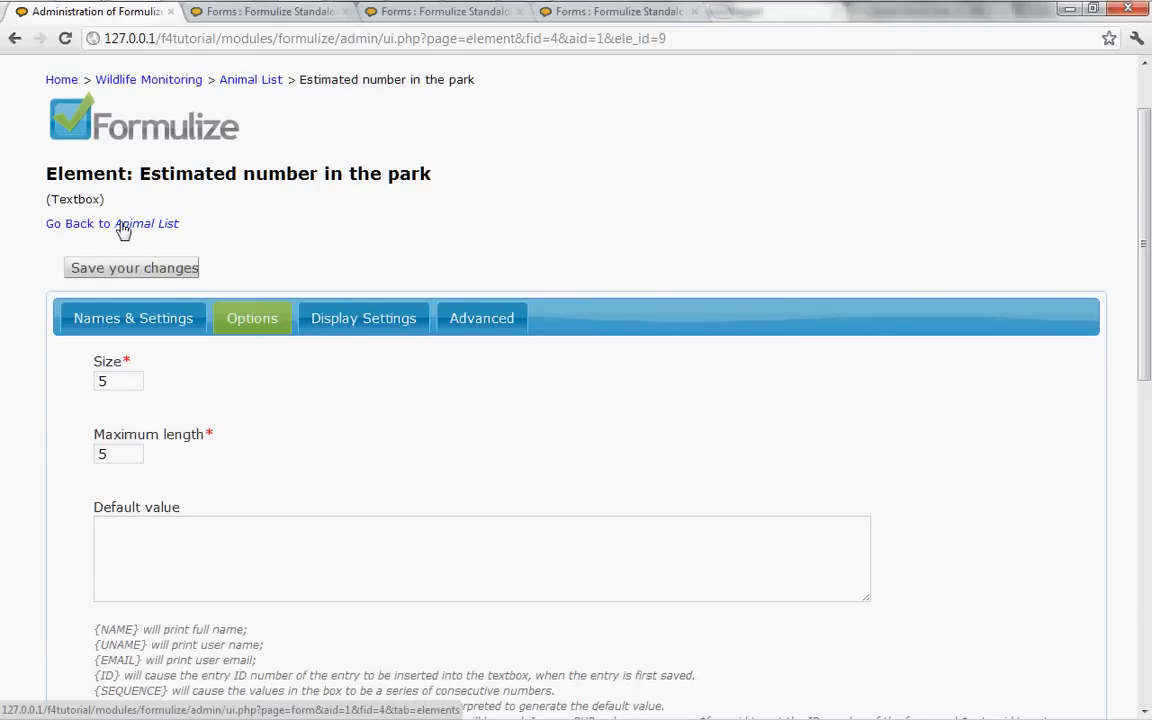
pyautogui.click(168, 85)
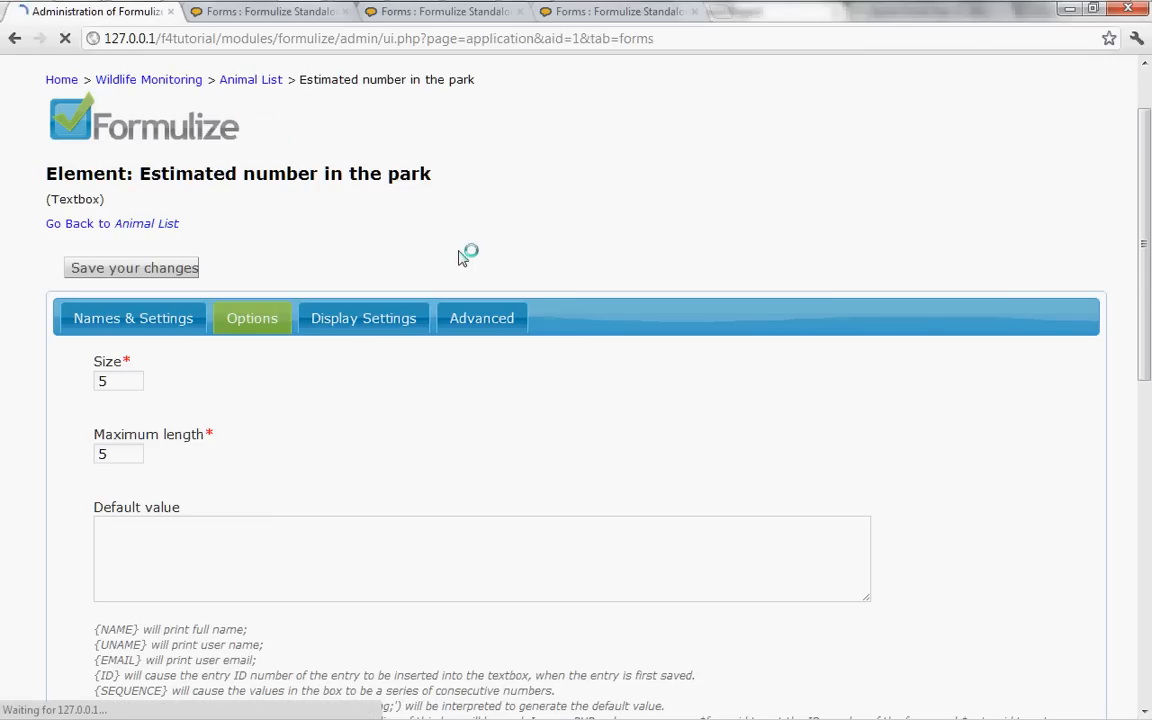
pyautogui.scroll(-3, 527, 445)
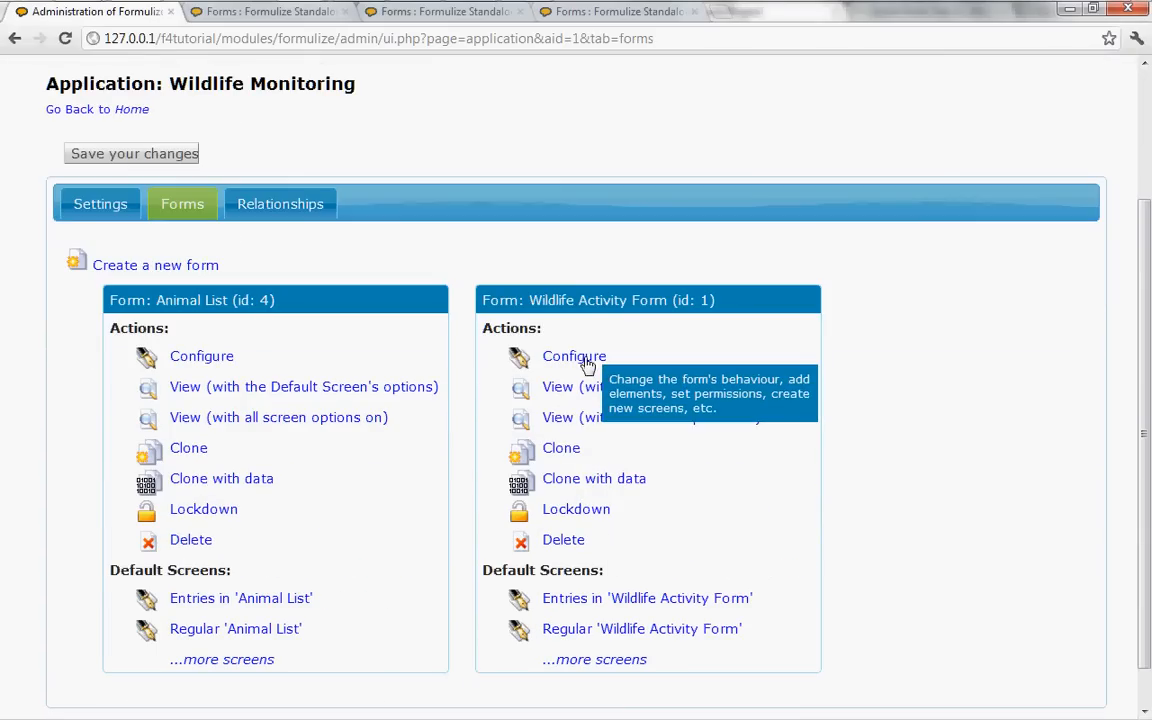
pyautogui.click(588, 366)
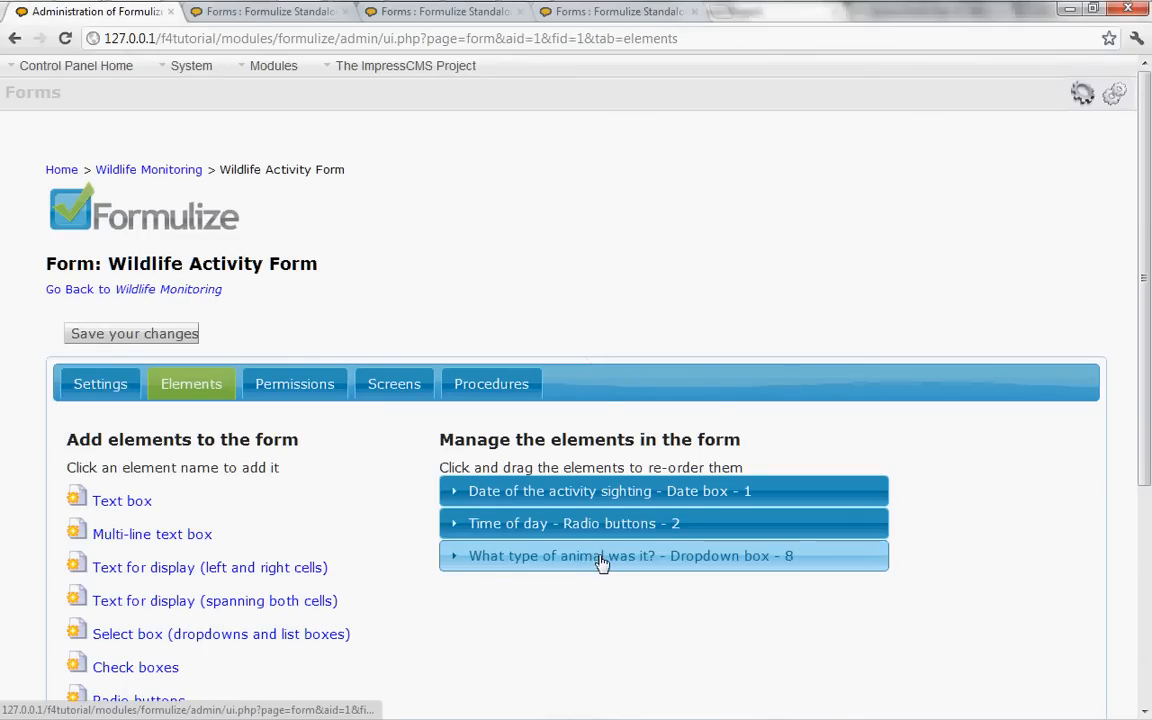
pyautogui.click(600, 558)
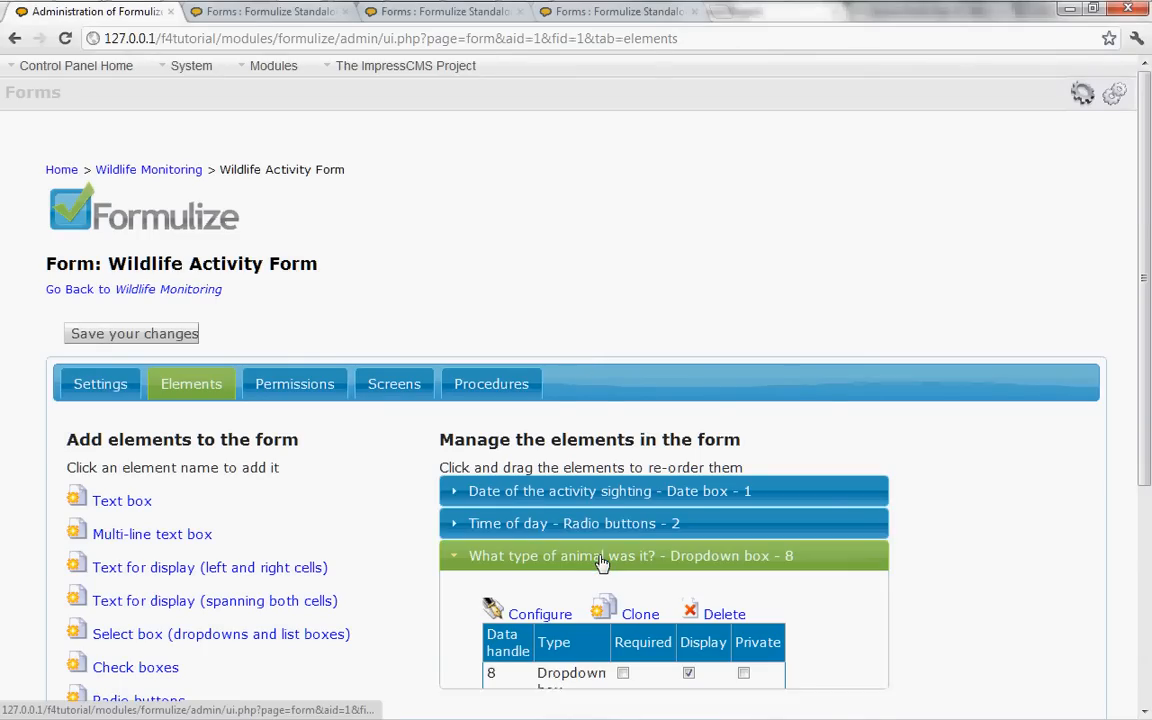
pyautogui.click(537, 623)
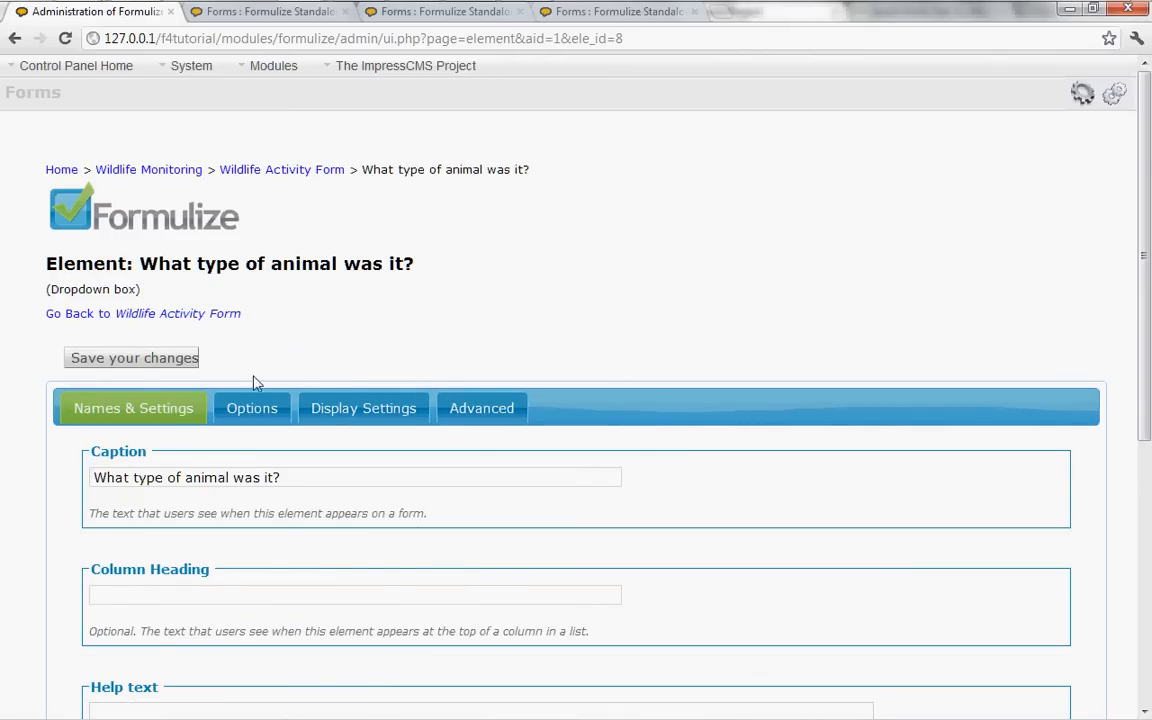
pyautogui.click(247, 406)
pyautogui.scroll(-2, 432, 465)
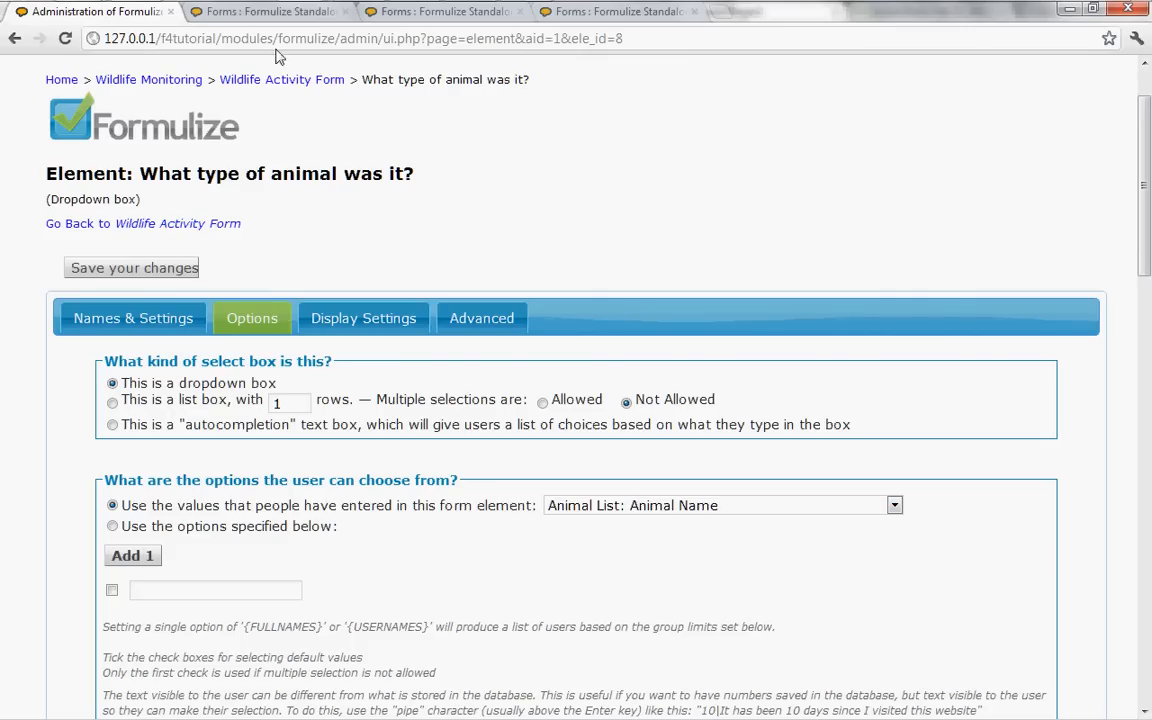
# Examine the animal choices offered in the Wildlife Activity Form entry dated 2012-02-24 with Woodpecker selected
pyautogui.click(268, 12)
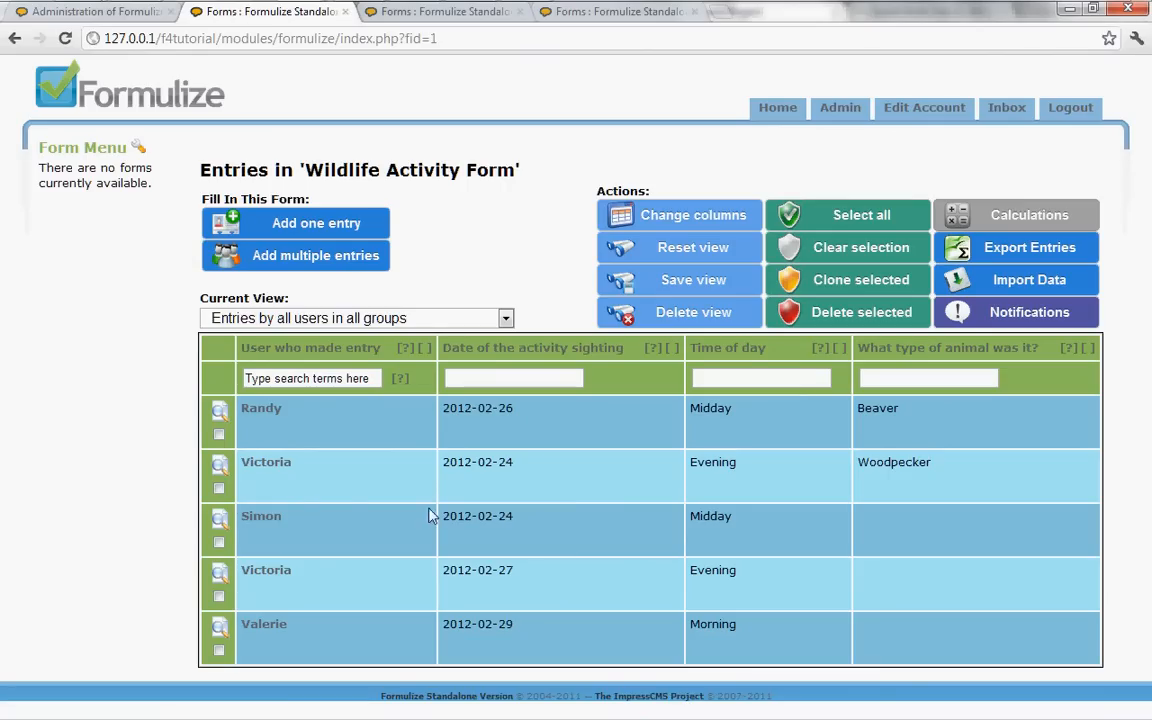
pyautogui.click(222, 468)
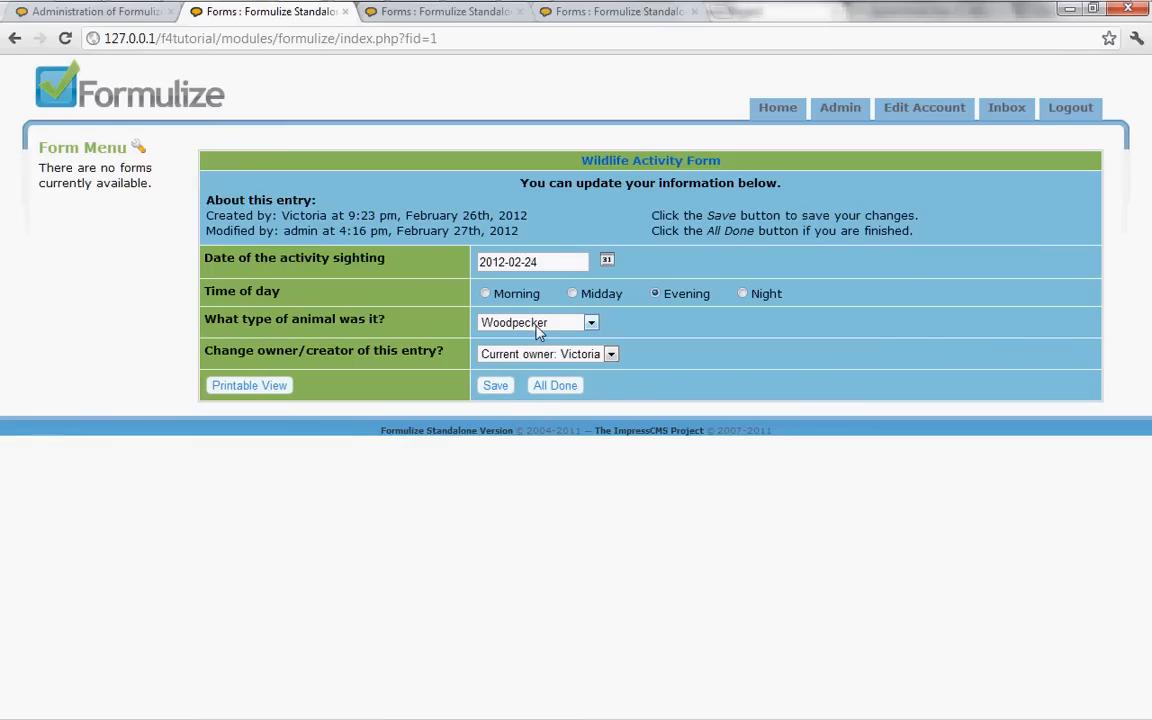
pyautogui.click(538, 324)
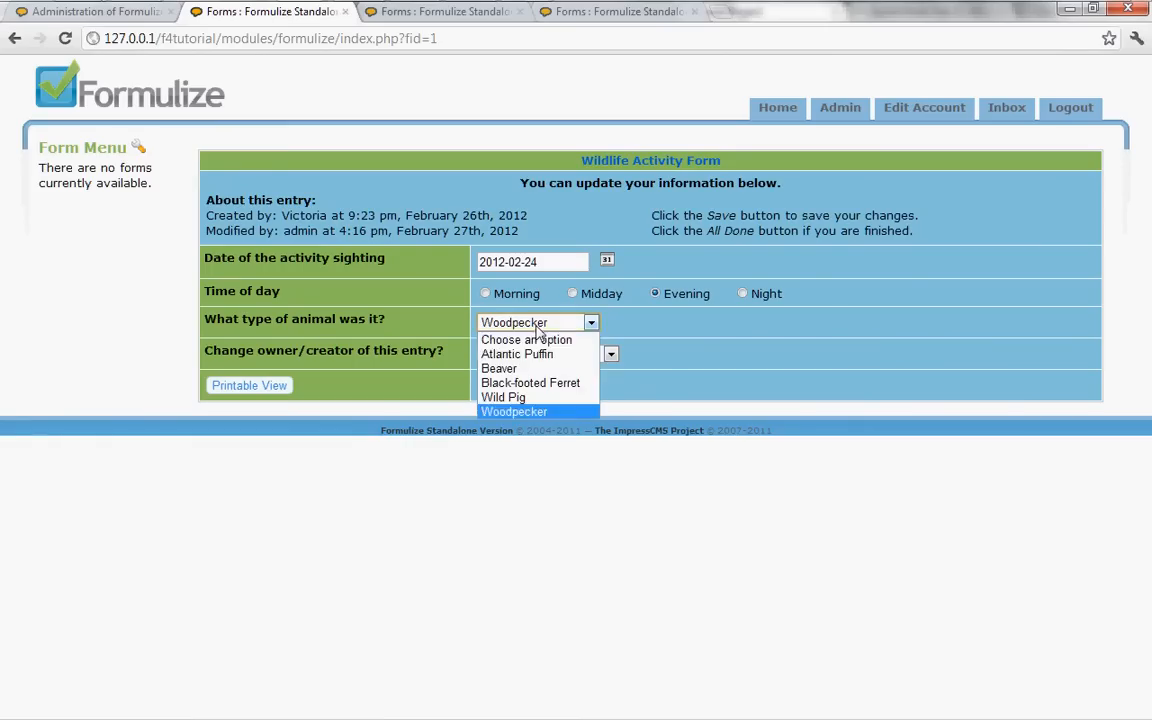
pyautogui.click(631, 326)
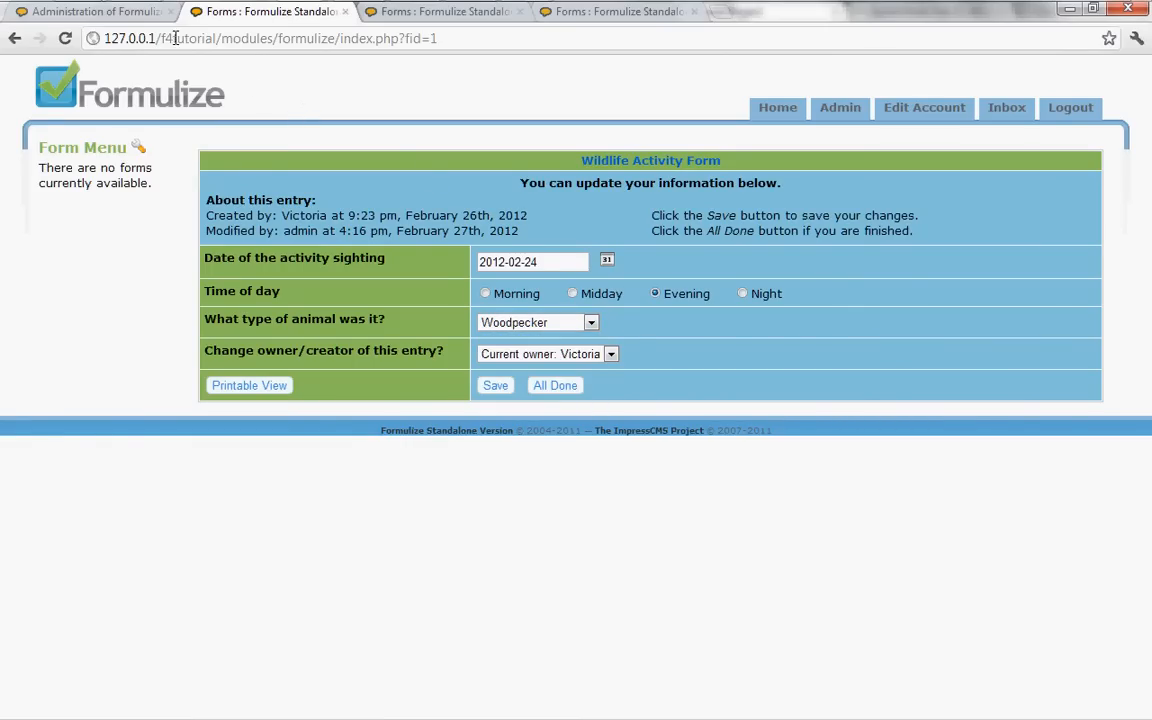
# Filter the dropdown's linked options to match all entries with Estimated number in the park > 50, and save the element
pyautogui.click(112, 13)
pyautogui.scroll(-6, 537, 445)
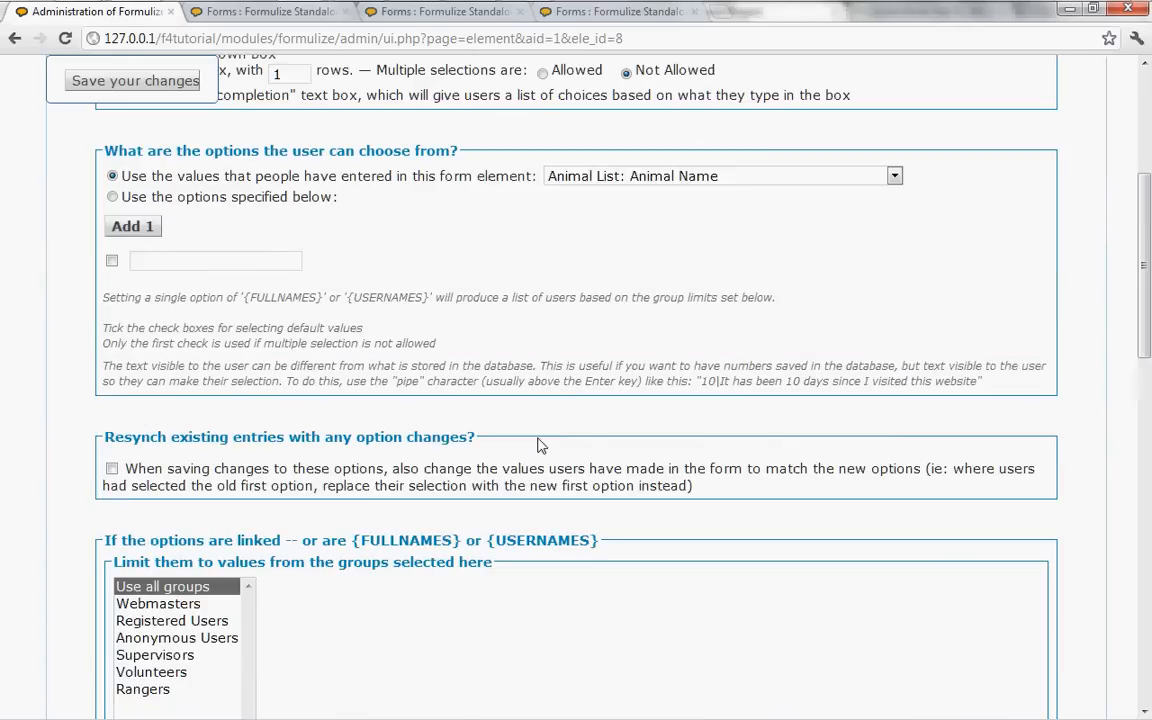
pyautogui.scroll(-1, 531, 455)
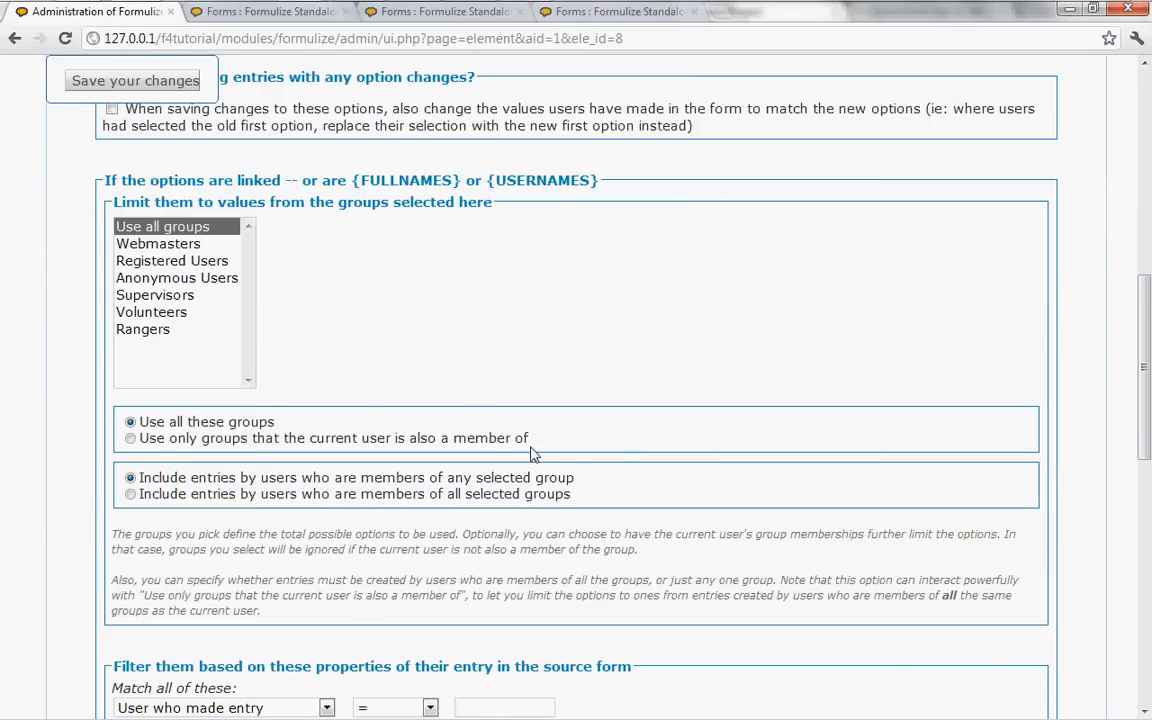
pyautogui.scroll(-3, 532, 452)
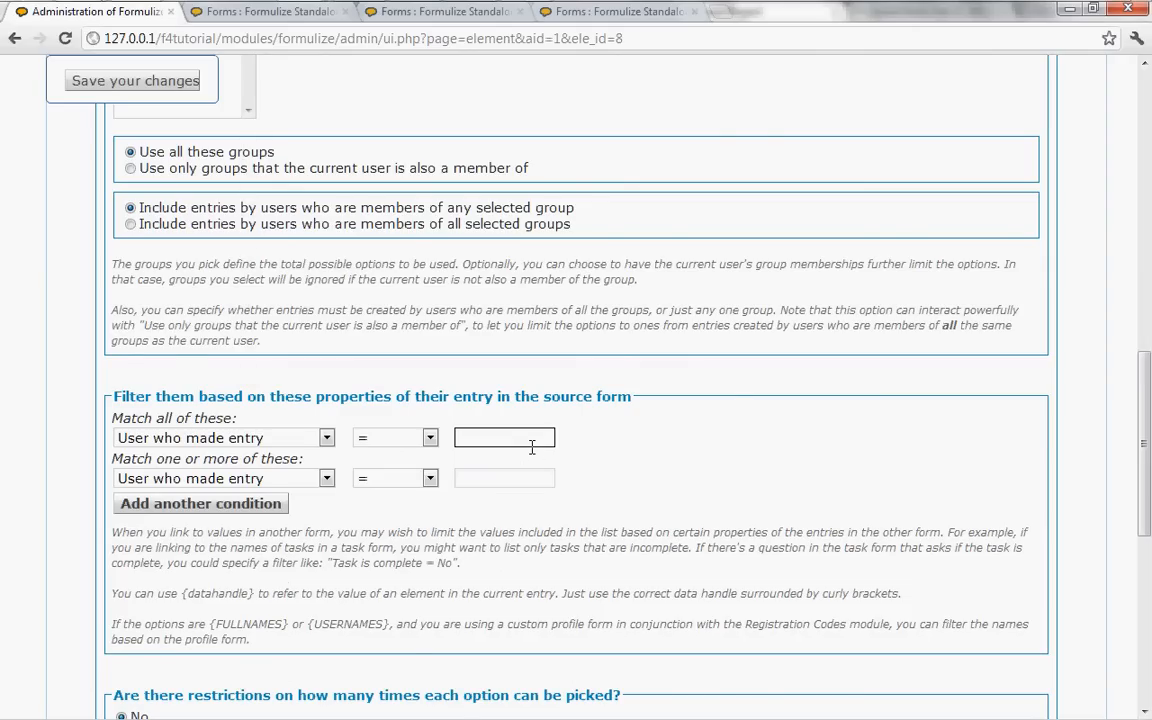
pyautogui.scroll(3, 532, 447)
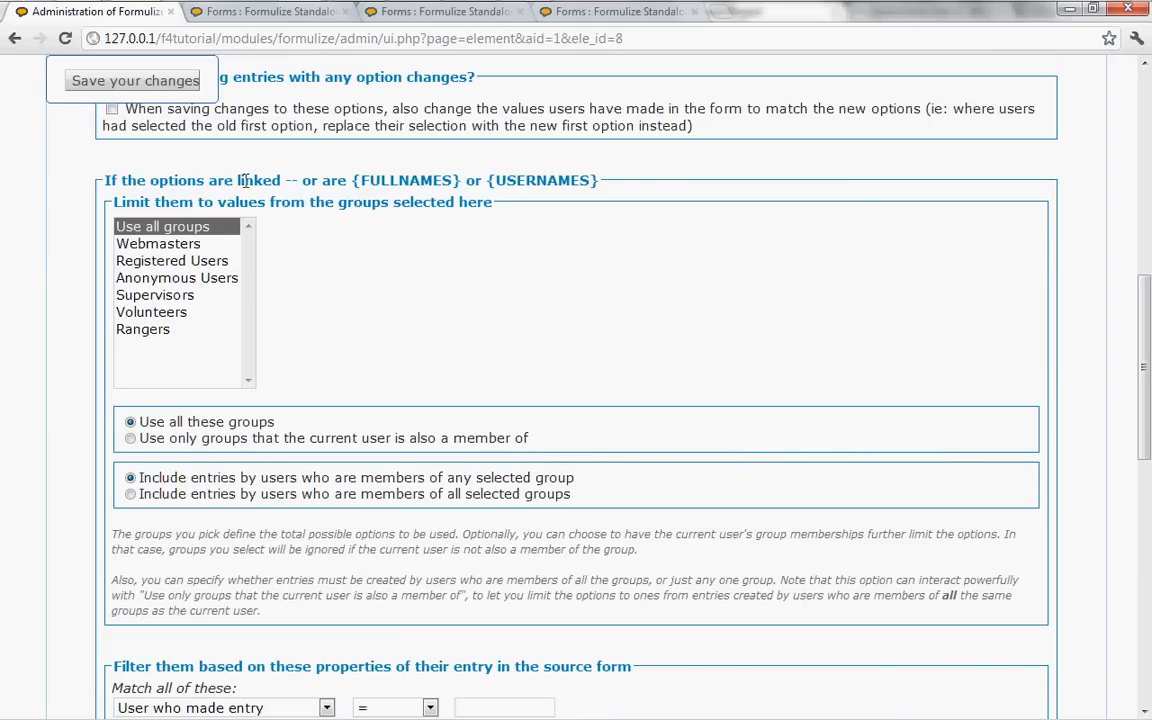
pyautogui.scroll(-3, 496, 388)
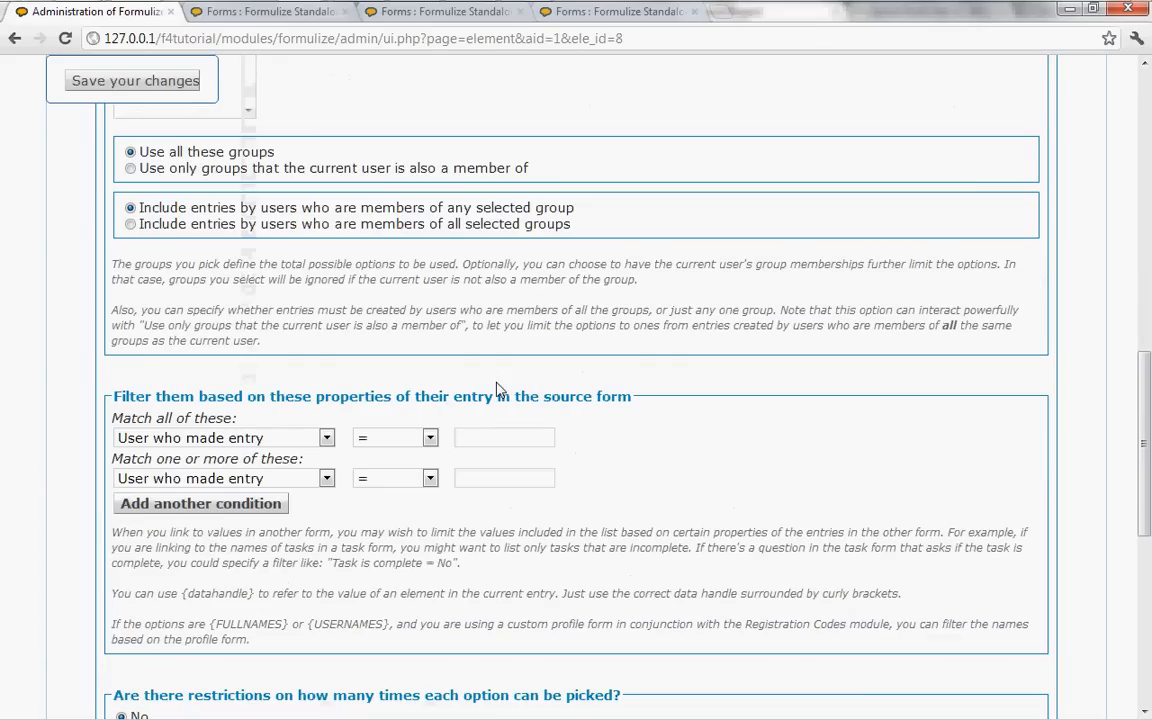
pyautogui.scroll(-1, 497, 388)
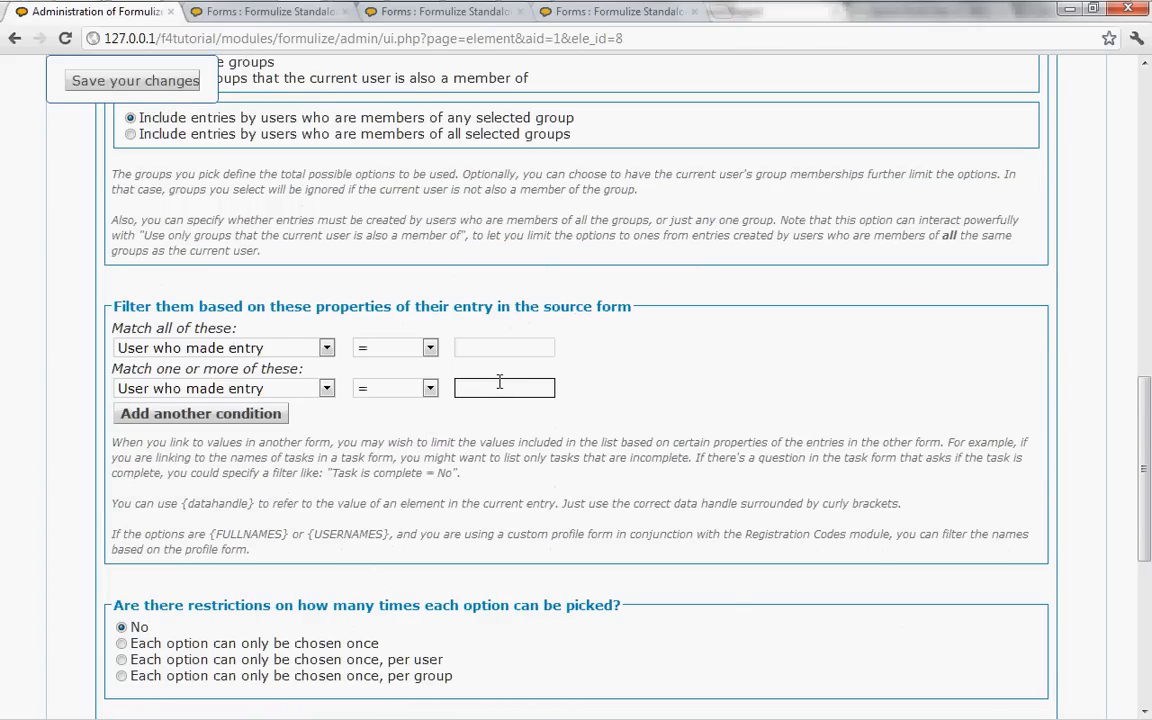
pyautogui.scroll(-1, 443, 350)
pyautogui.click(262, 258)
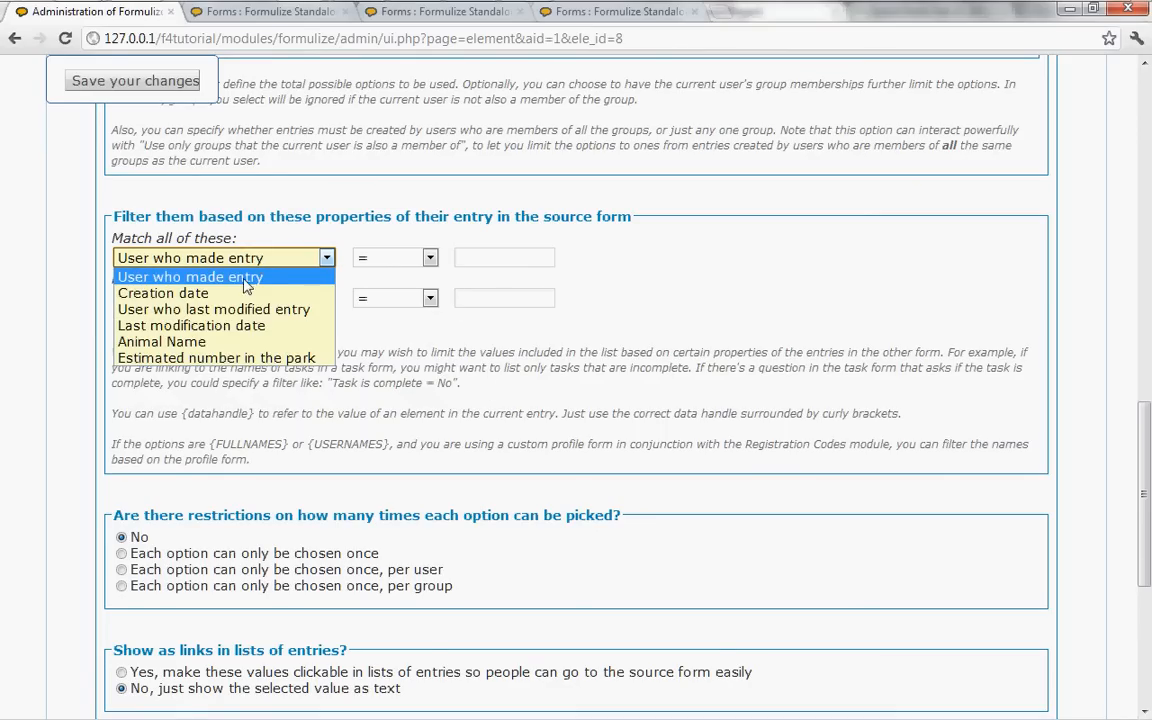
pyautogui.click(230, 359)
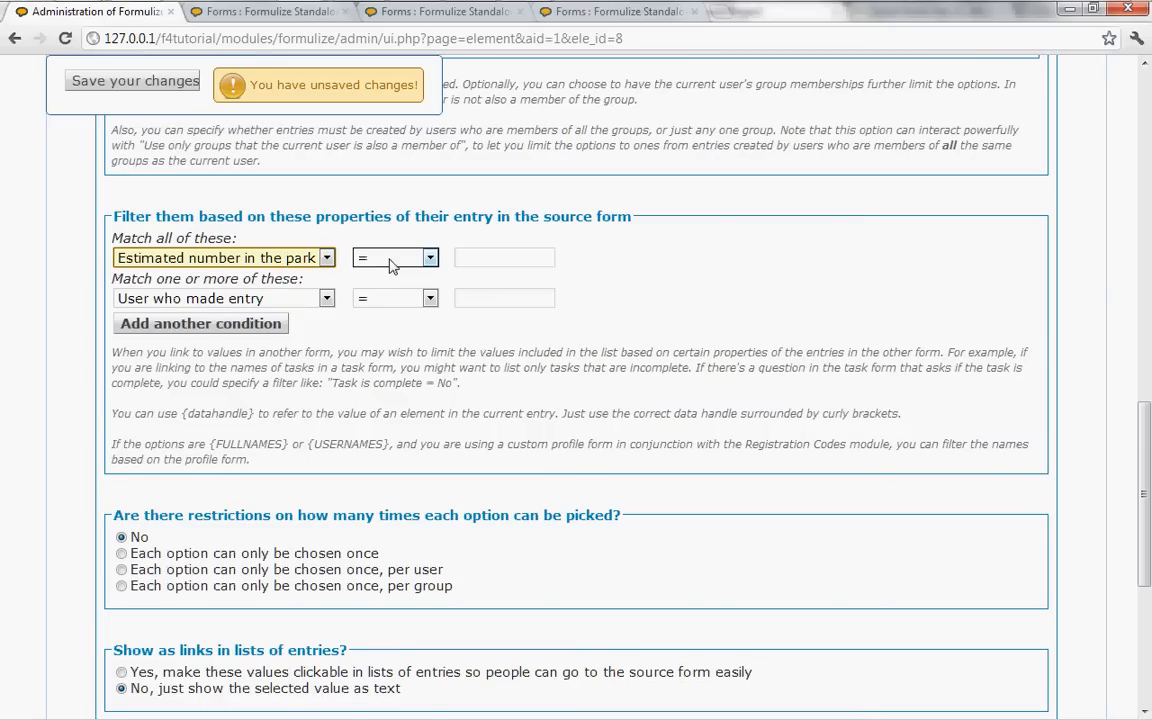
pyautogui.click(427, 259)
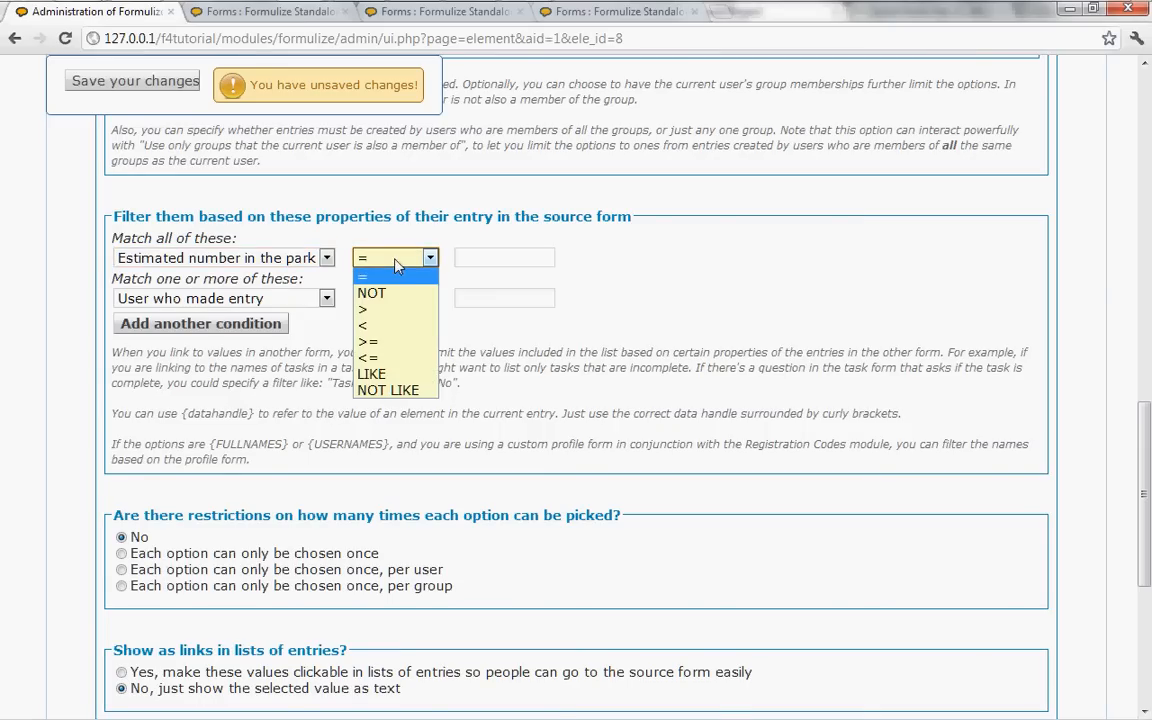
pyautogui.click(376, 309)
pyautogui.click(474, 259)
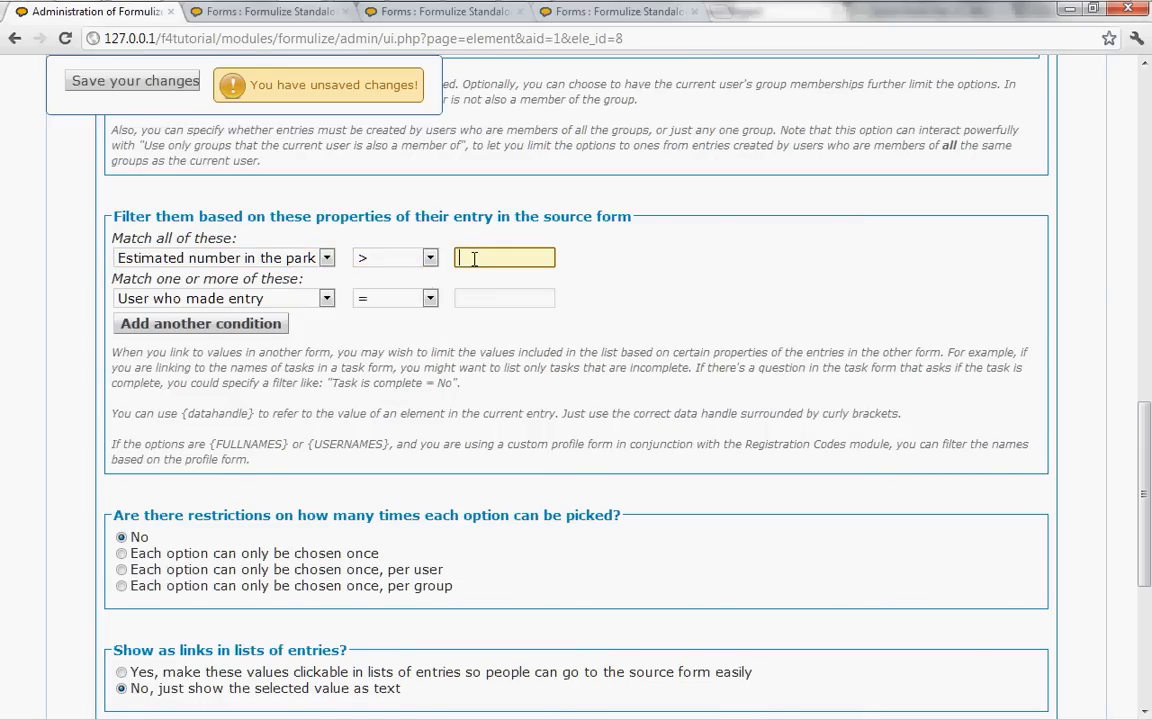
pyautogui.write('50')
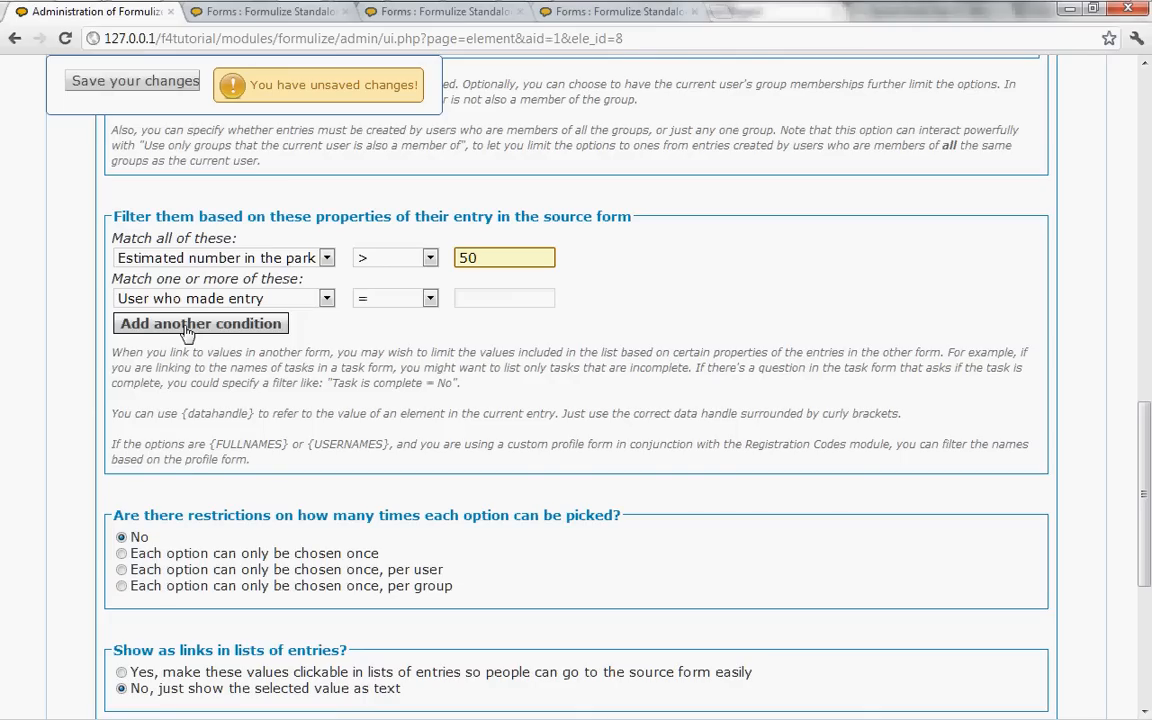
pyautogui.click(121, 85)
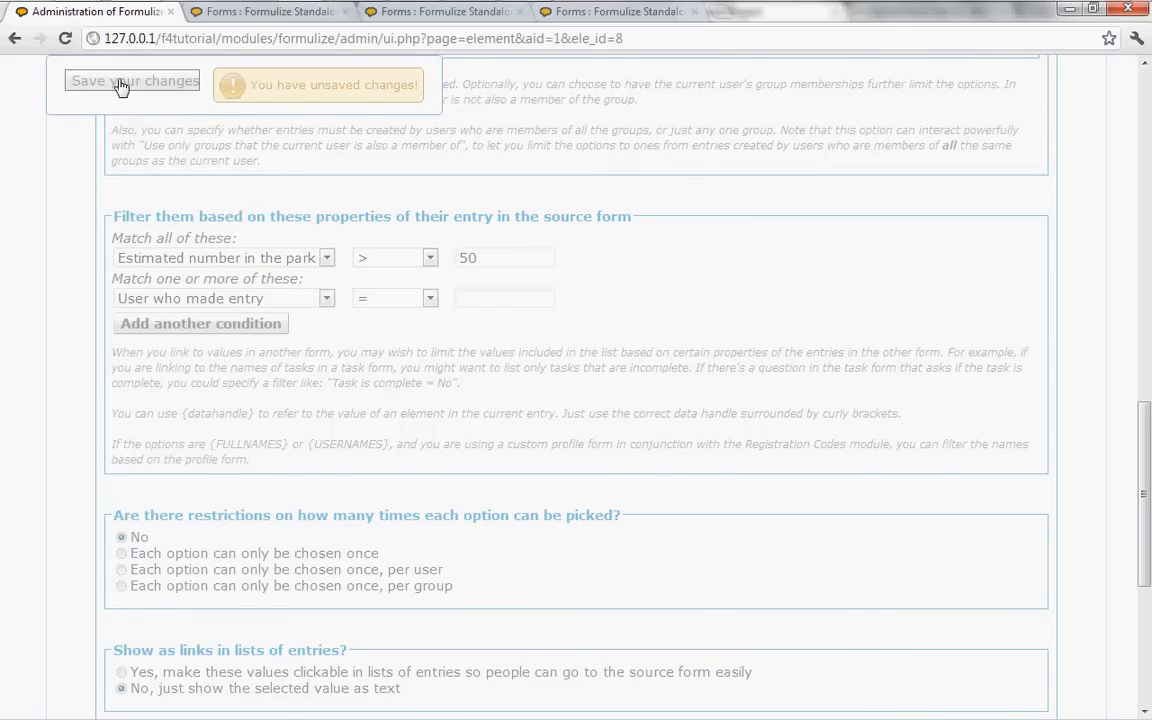
# Compare the Animal List's estimated numbers with the filter condition, and check the animal choices offered in a new Wildlife Activity Form entry
pyautogui.click(437, 12)
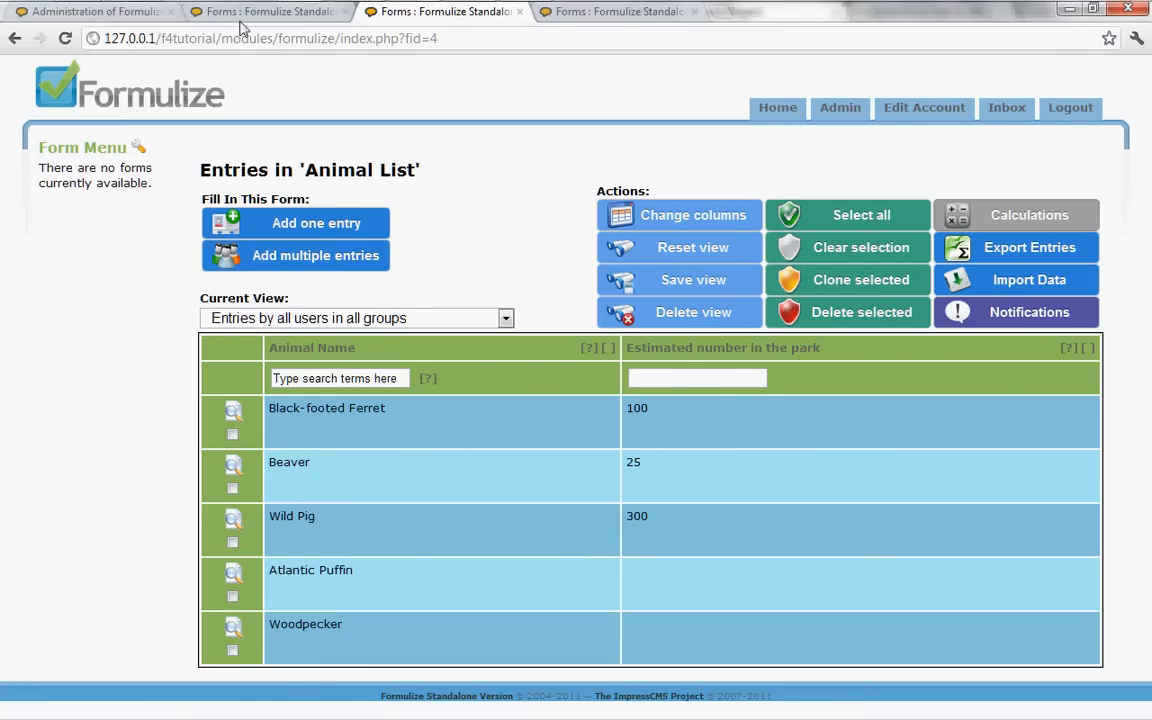
pyautogui.click(122, 14)
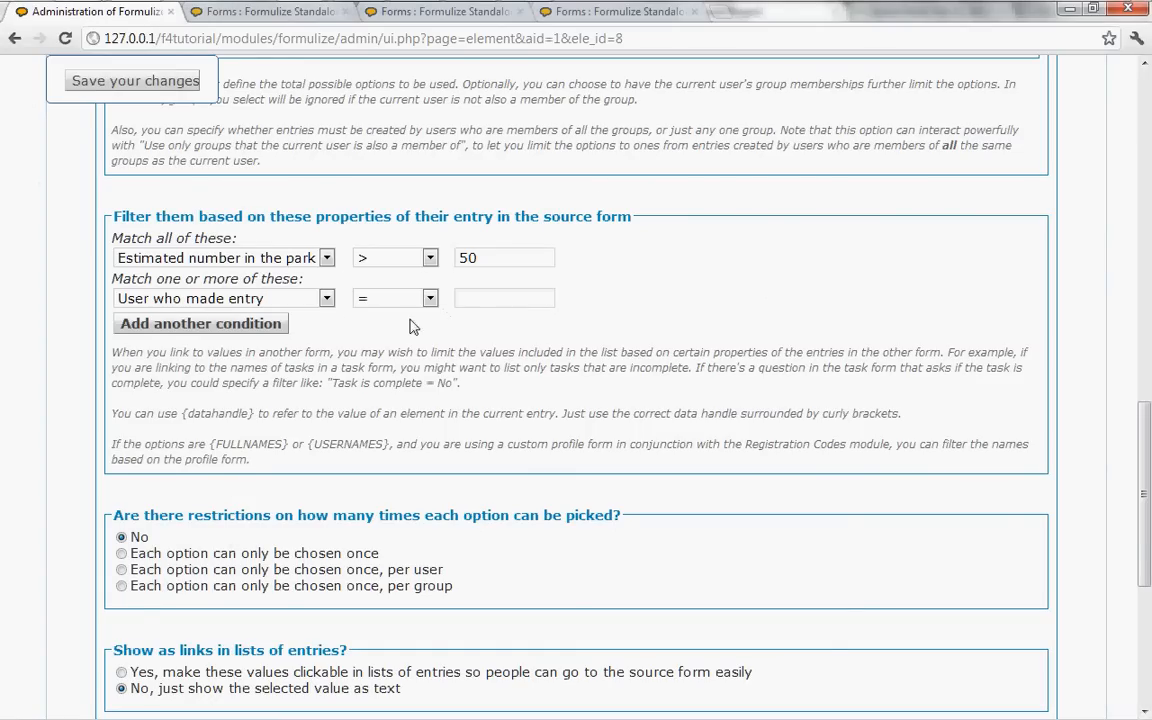
pyautogui.click(233, 16)
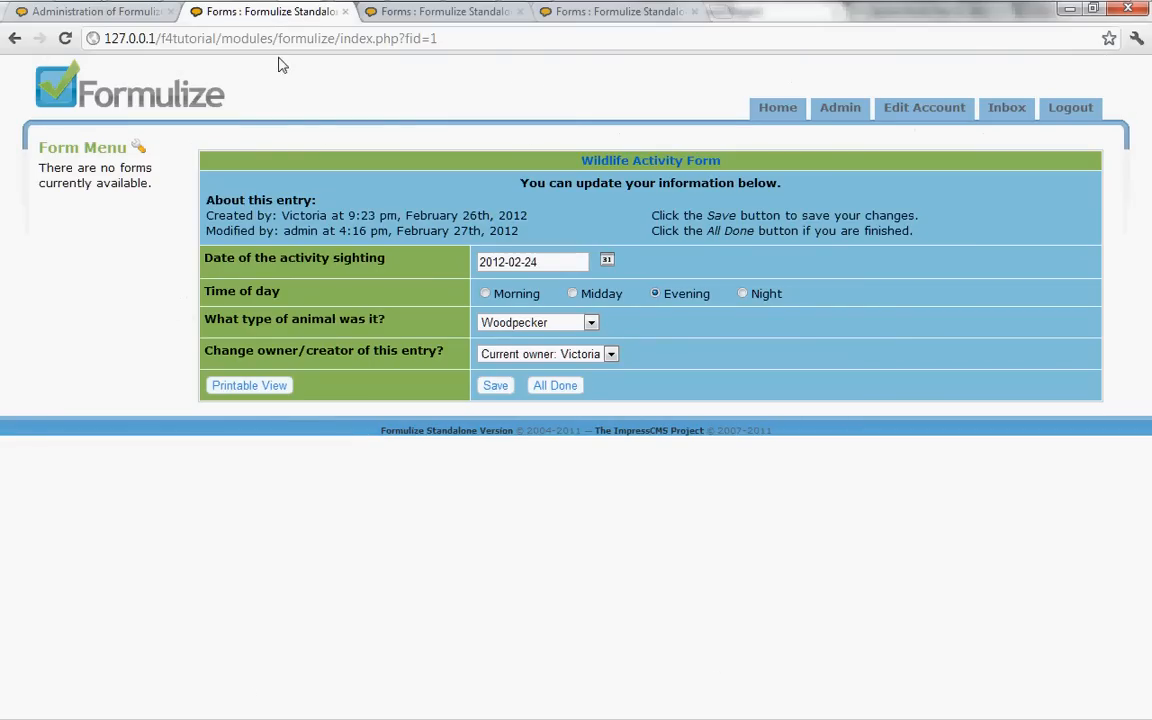
pyautogui.click(553, 388)
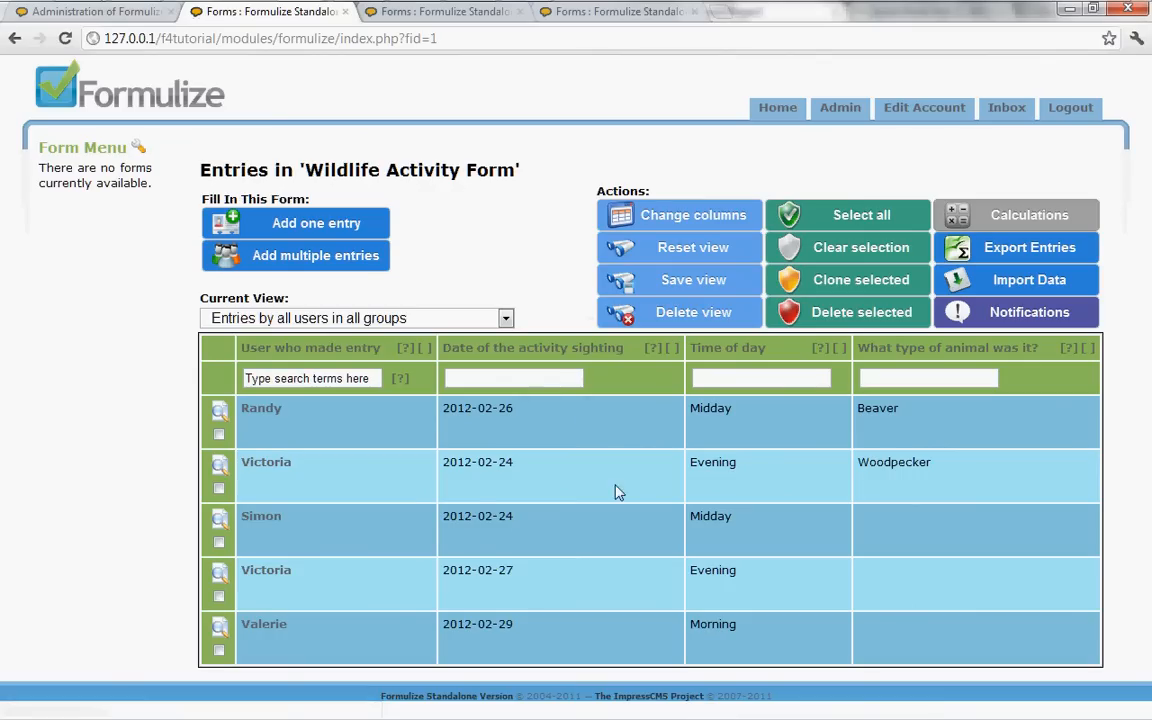
pyautogui.click(307, 226)
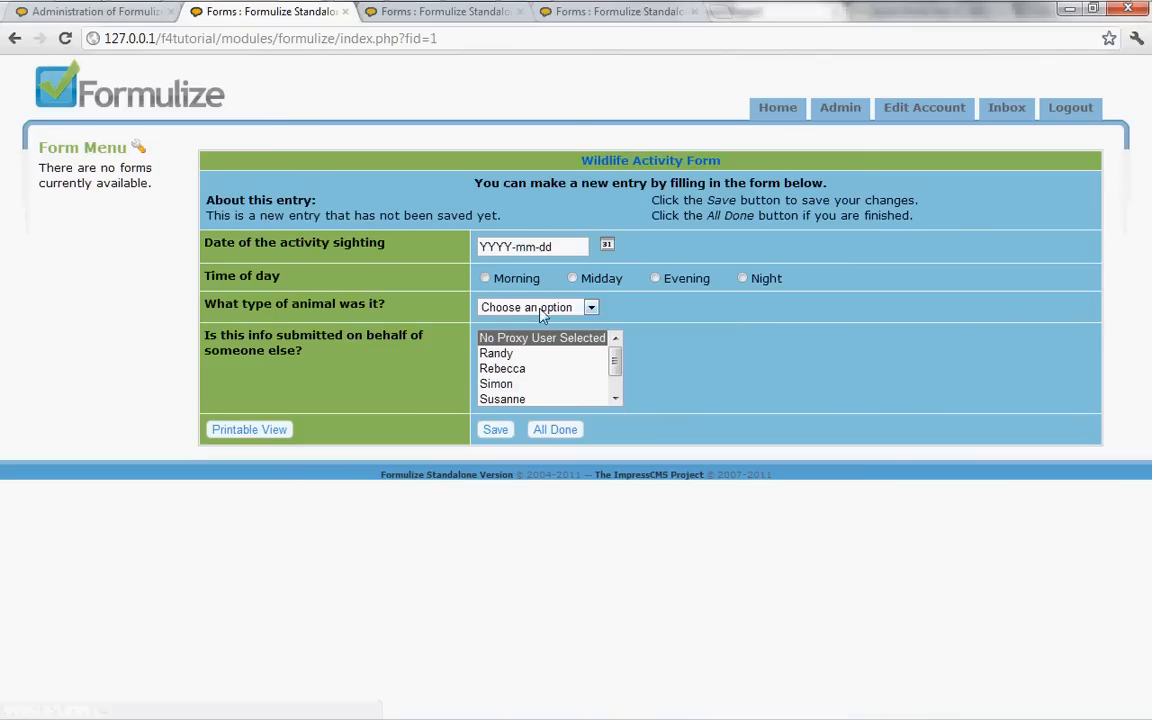
pyautogui.click(541, 312)
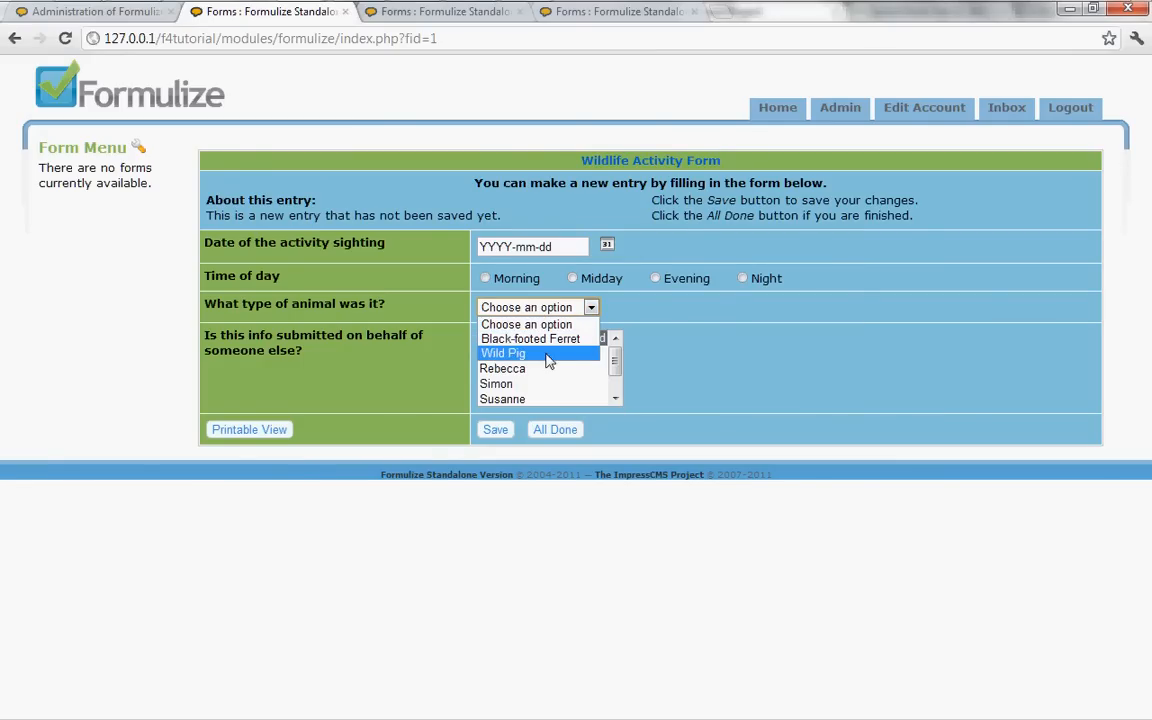
pyautogui.click(623, 303)
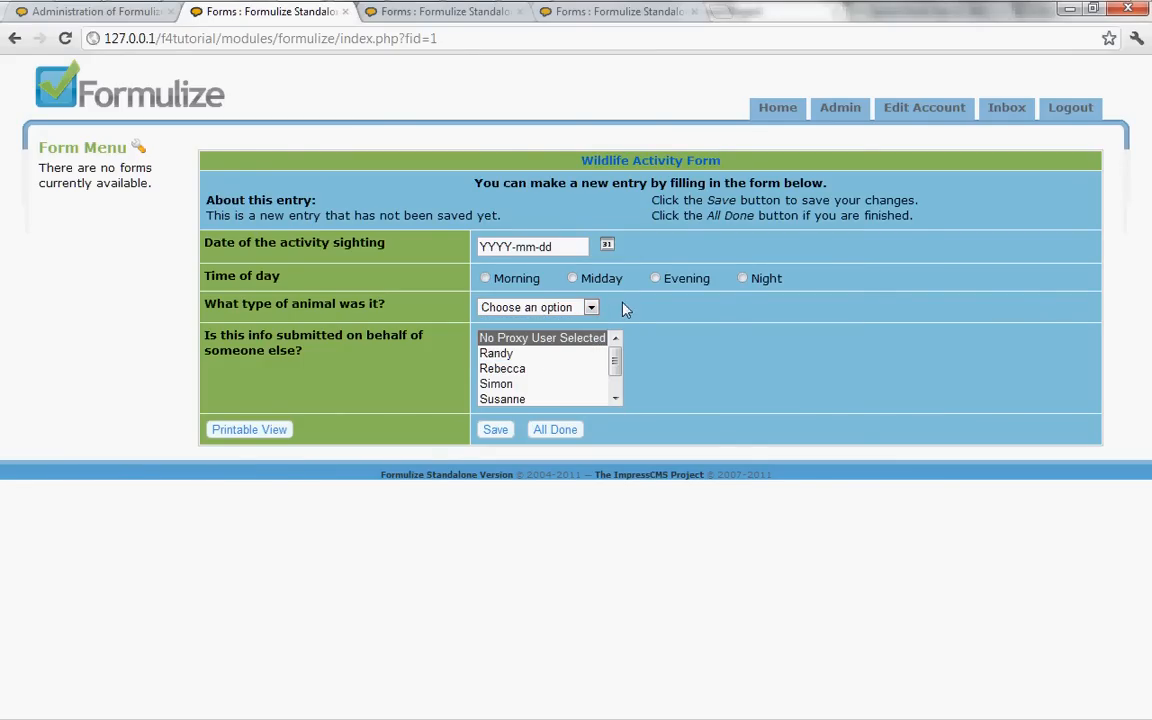
# Compare the animal choices offered in the new Wildlife Activity Form entry with the filter condition and the Animal List's estimated numbers
pyautogui.click(591, 309)
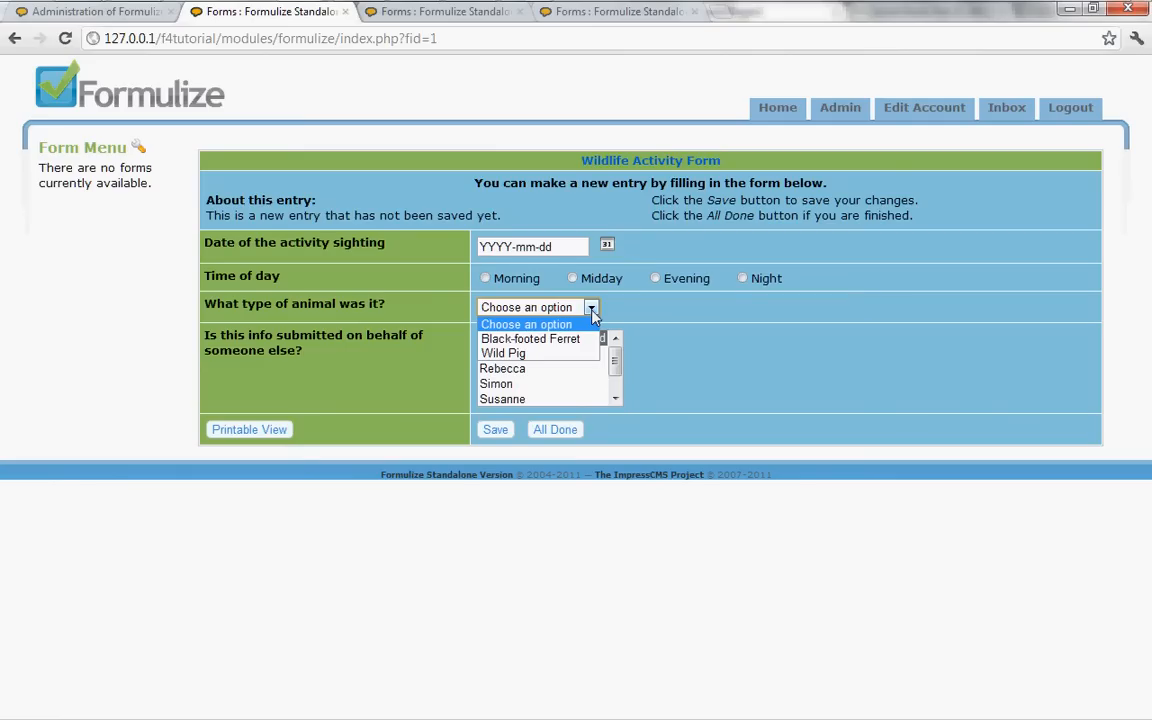
pyautogui.click(120, 14)
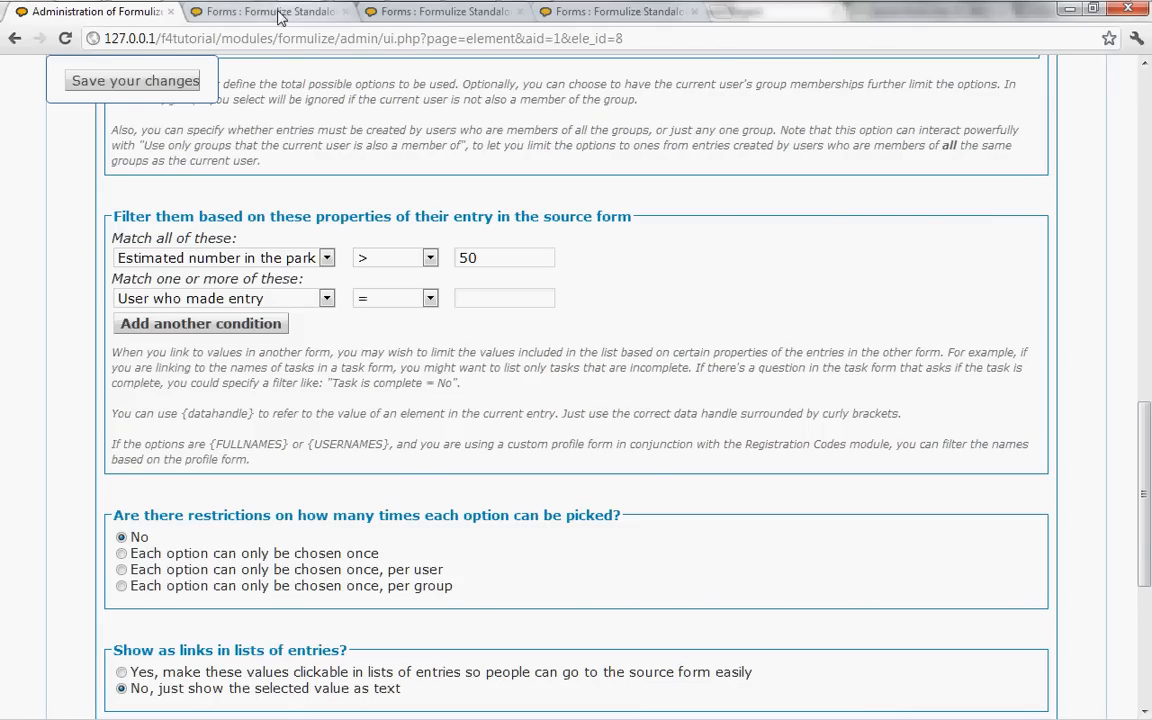
pyautogui.click(407, 13)
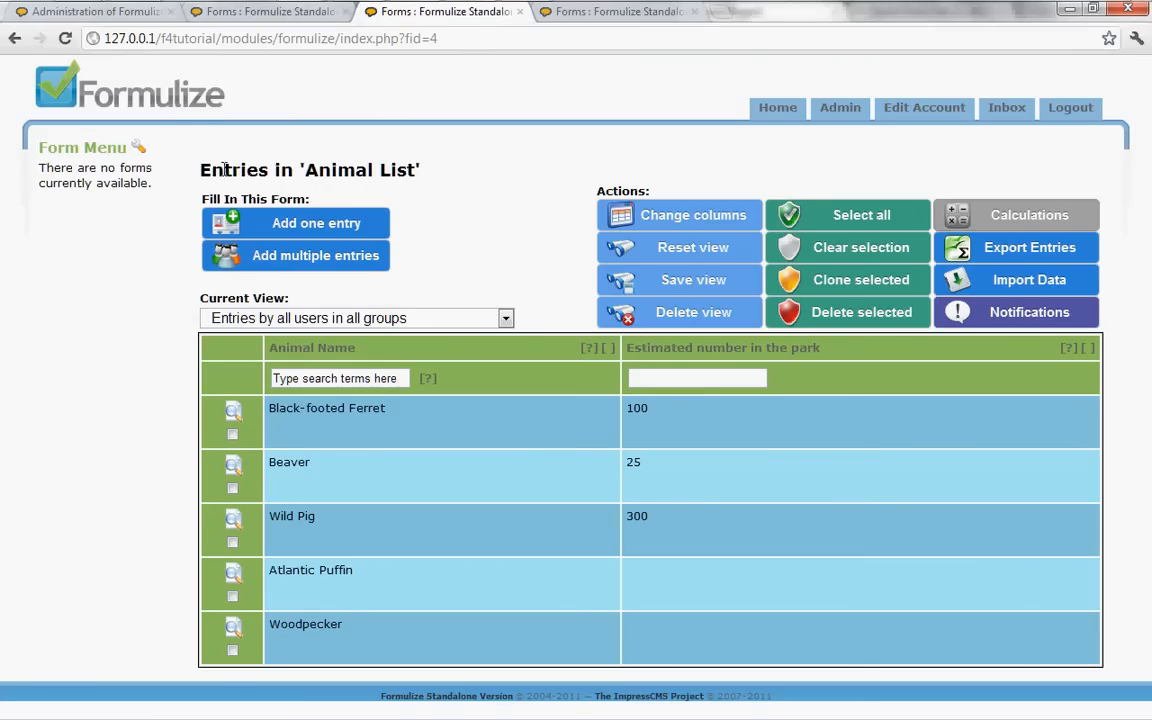
# Add a radio buttons element to the Animal List form in the Wildlife Monitoring application's administration
pyautogui.click(150, 15)
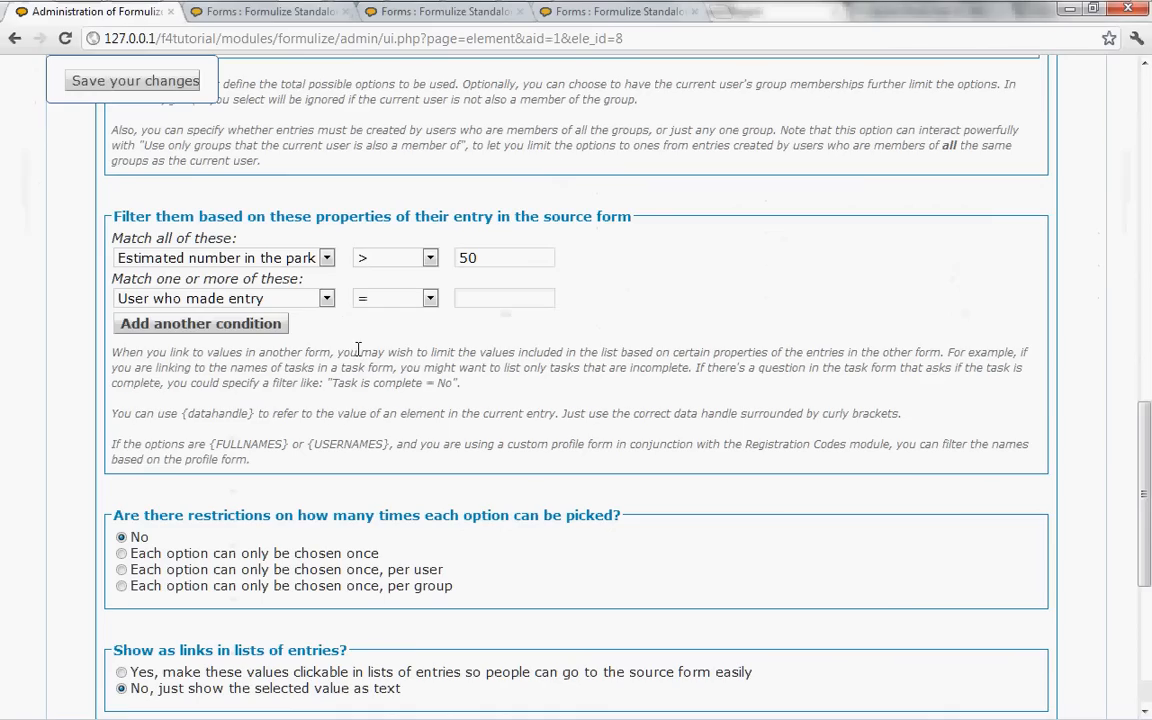
pyautogui.scroll(15, 358, 350)
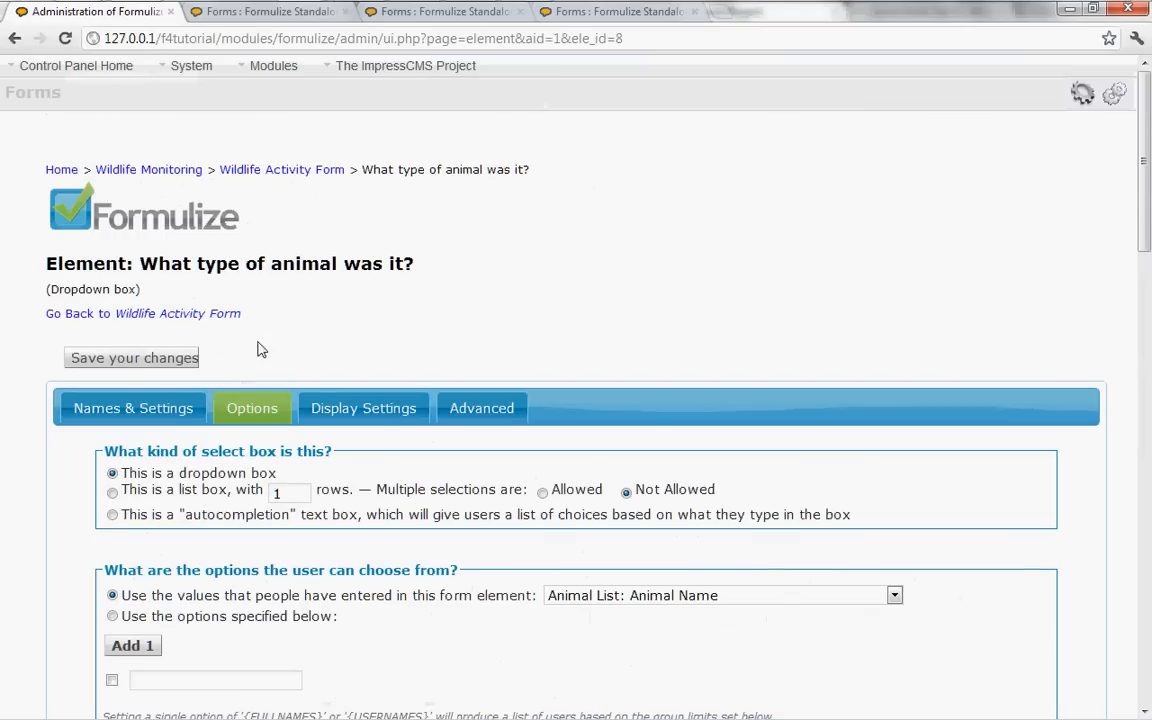
pyautogui.click(182, 314)
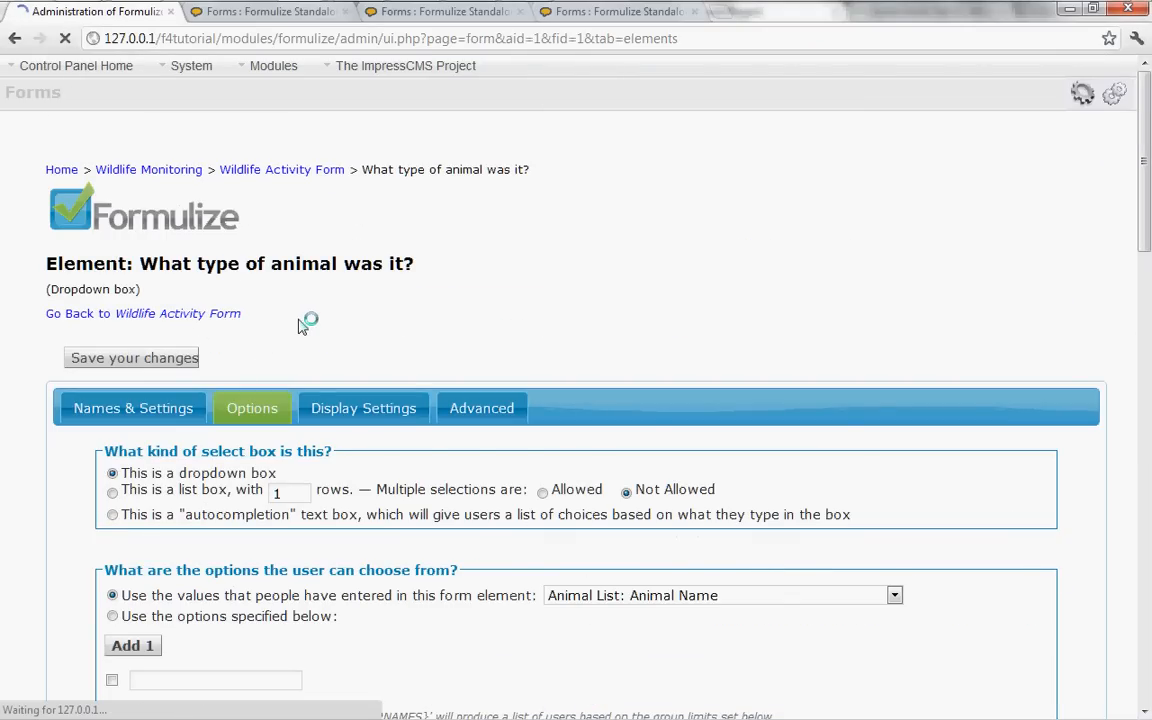
pyautogui.click(200, 290)
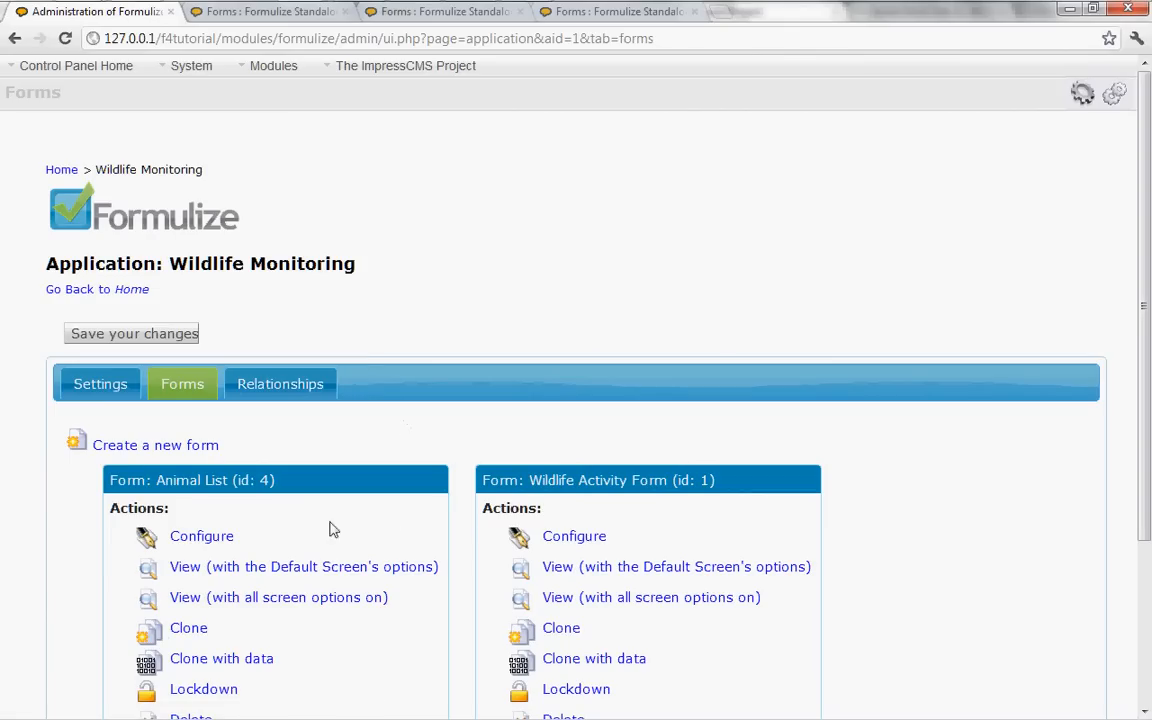
pyautogui.click(203, 545)
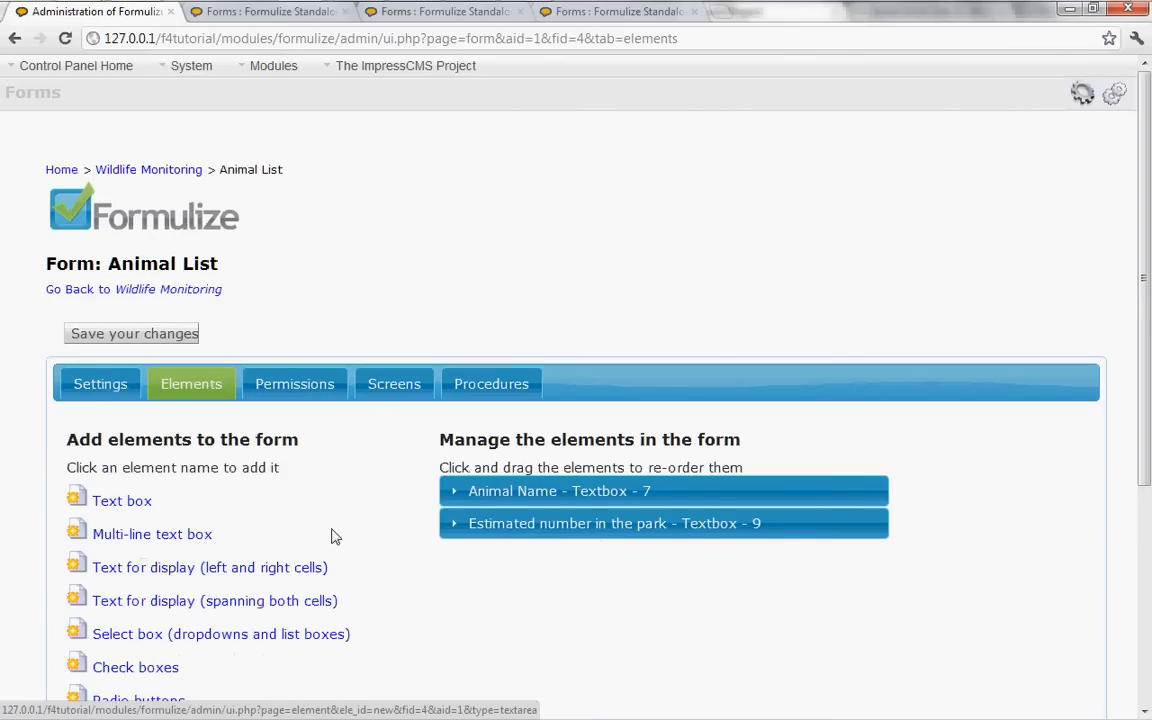
pyautogui.scroll(-2, 265, 538)
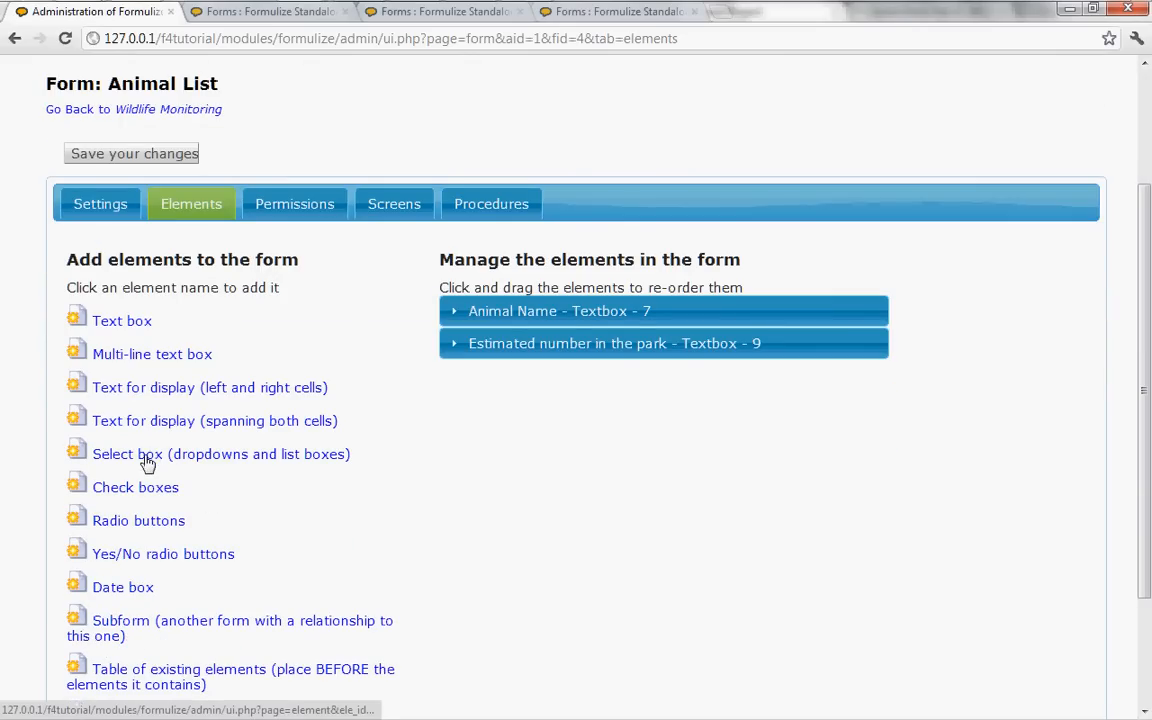
pyautogui.click(145, 529)
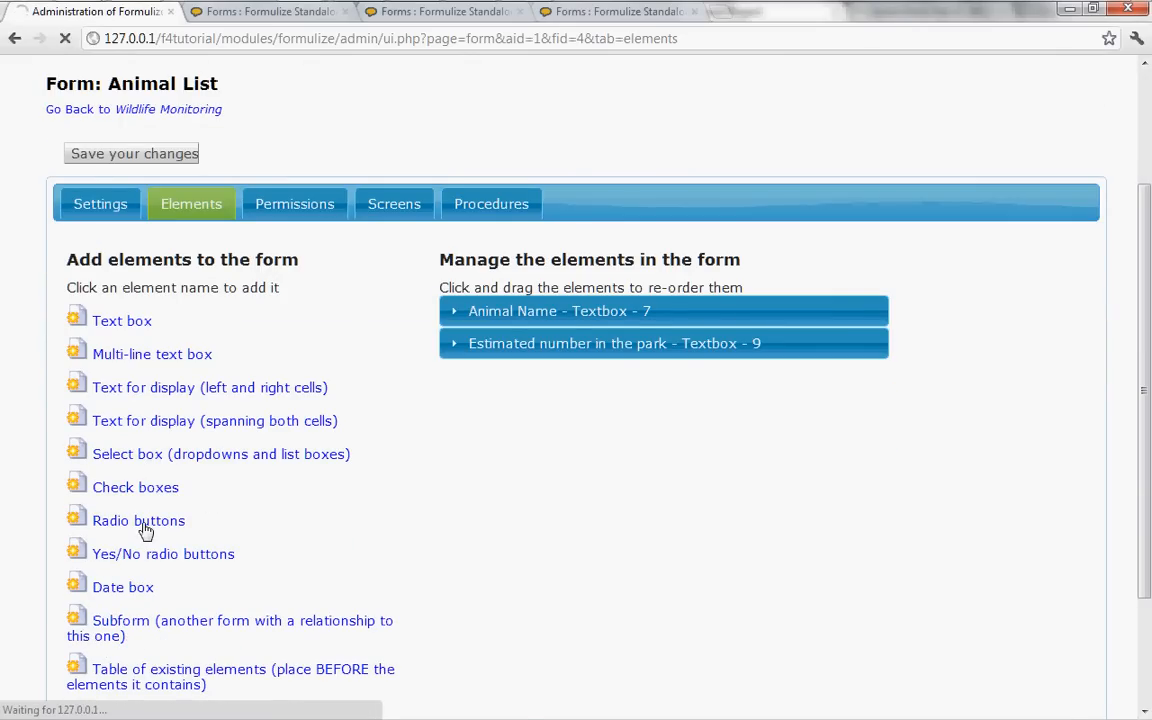
# Set the new radio buttons element's caption to "What time of day is this animal usually seen?"
pyautogui.click(201, 477)
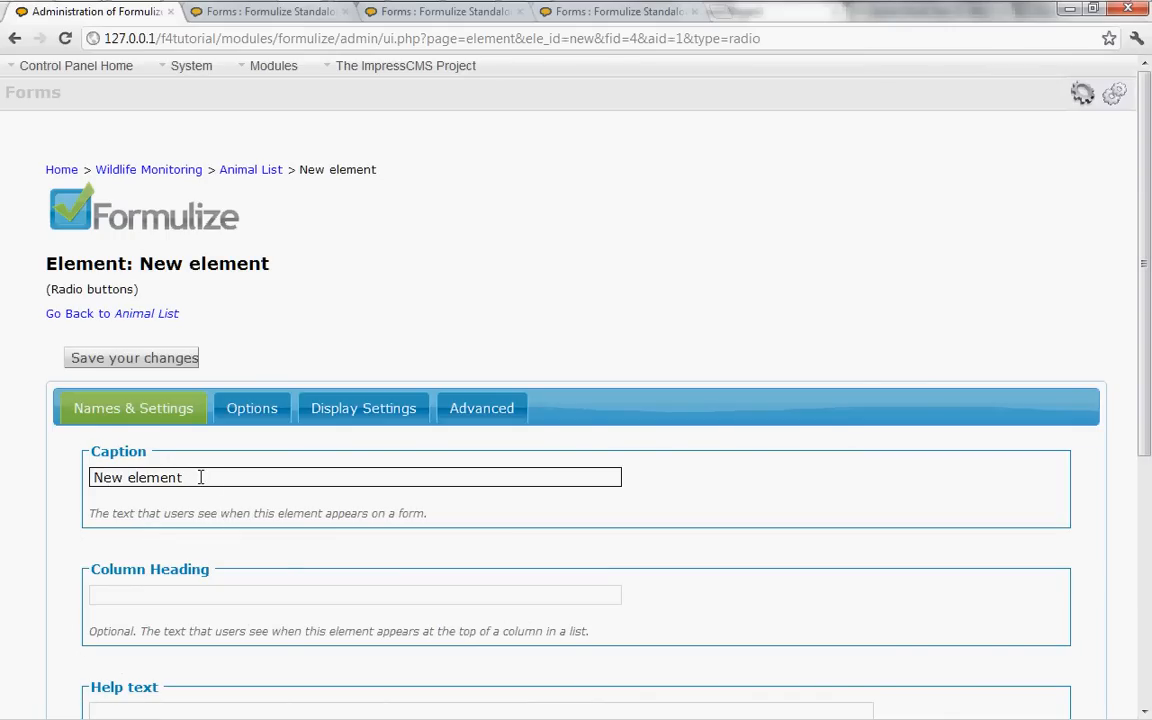
pyautogui.moveTo(198, 477); pyautogui.dragTo(20, 470)
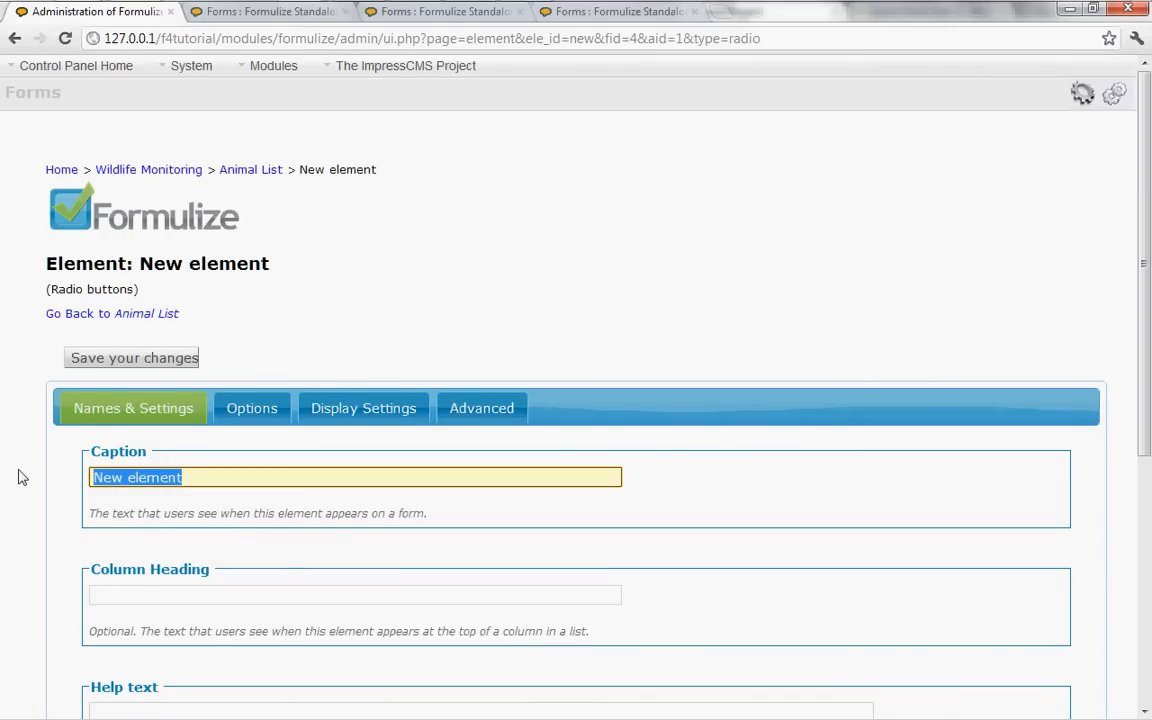
pyautogui.write('What time of day i')
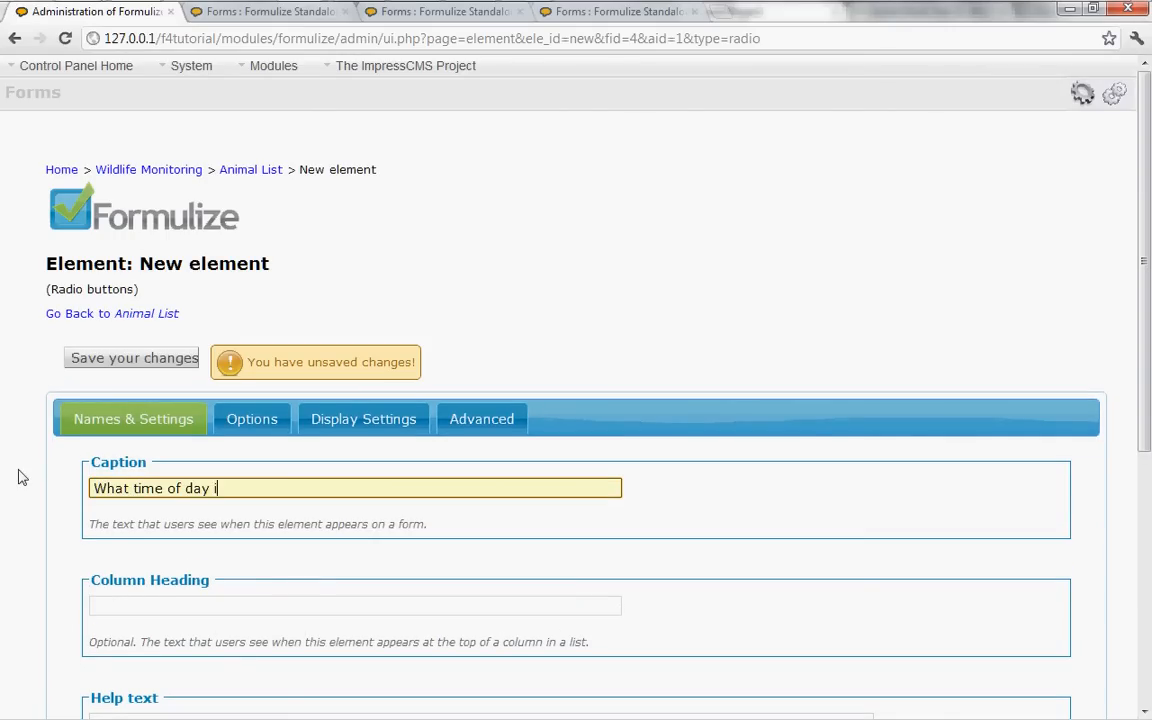
pyautogui.write('s this animal us')
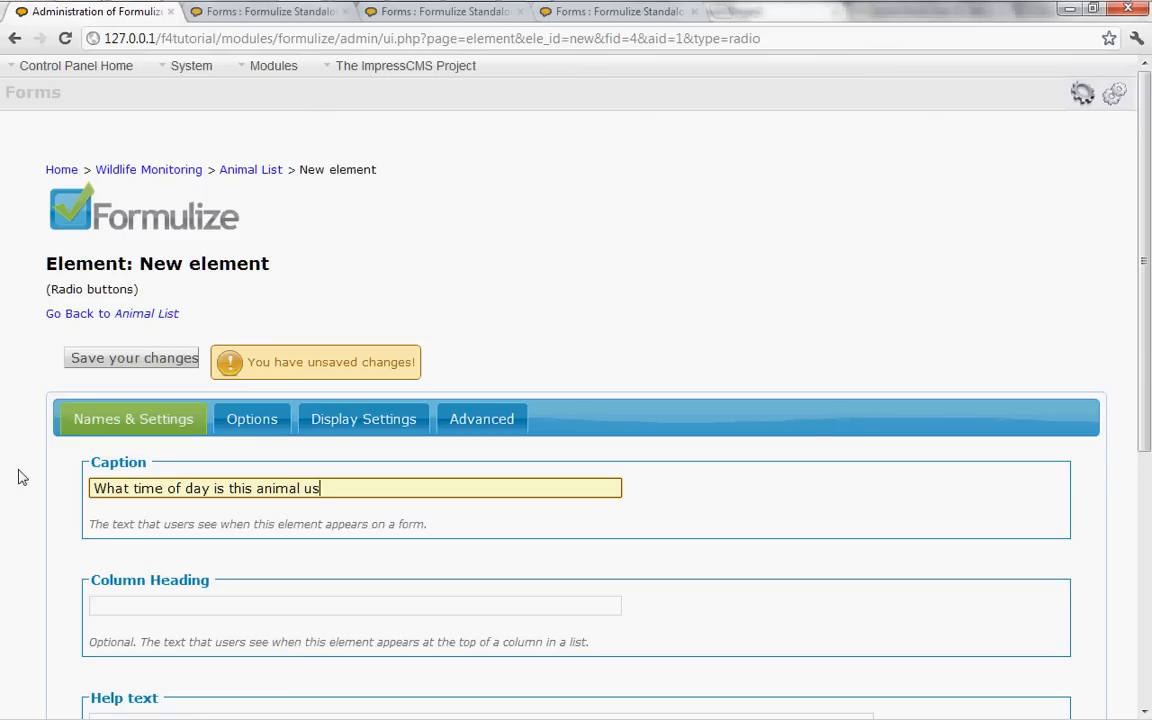
pyautogui.write('ually seen?')
# Give the radio buttons element the options Morning, Midday, Evening and Night, and save the element
pyautogui.click(255, 425)
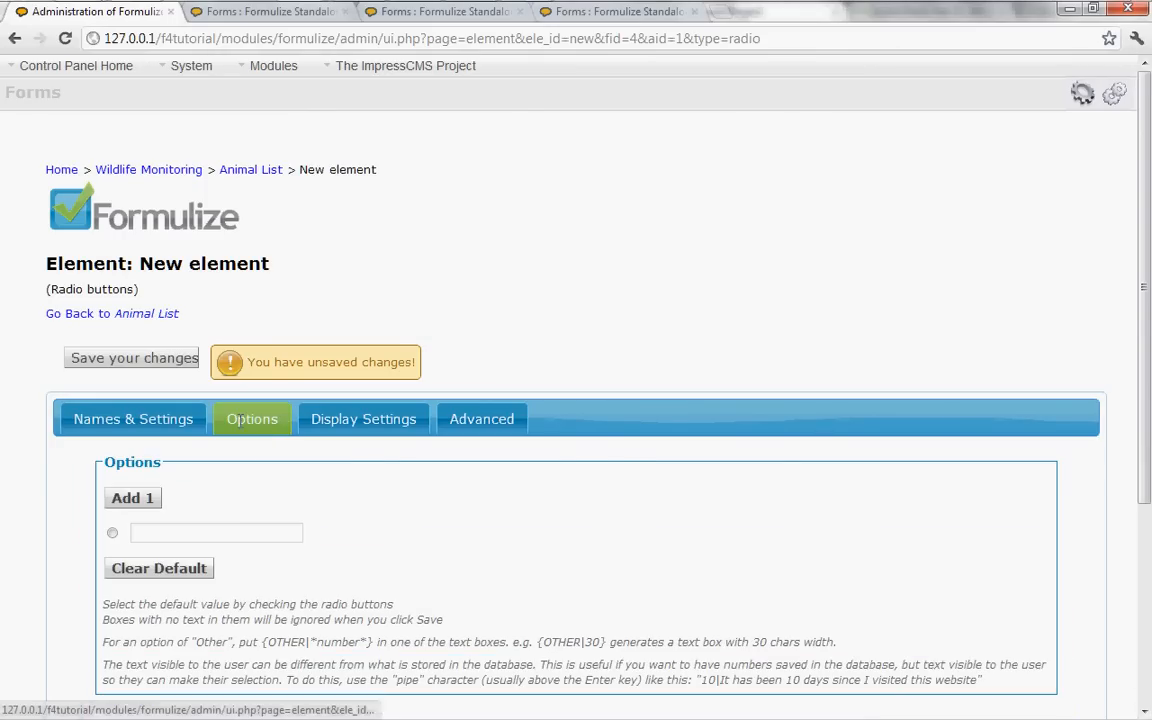
pyautogui.click(137, 502)
pyautogui.click(139, 503)
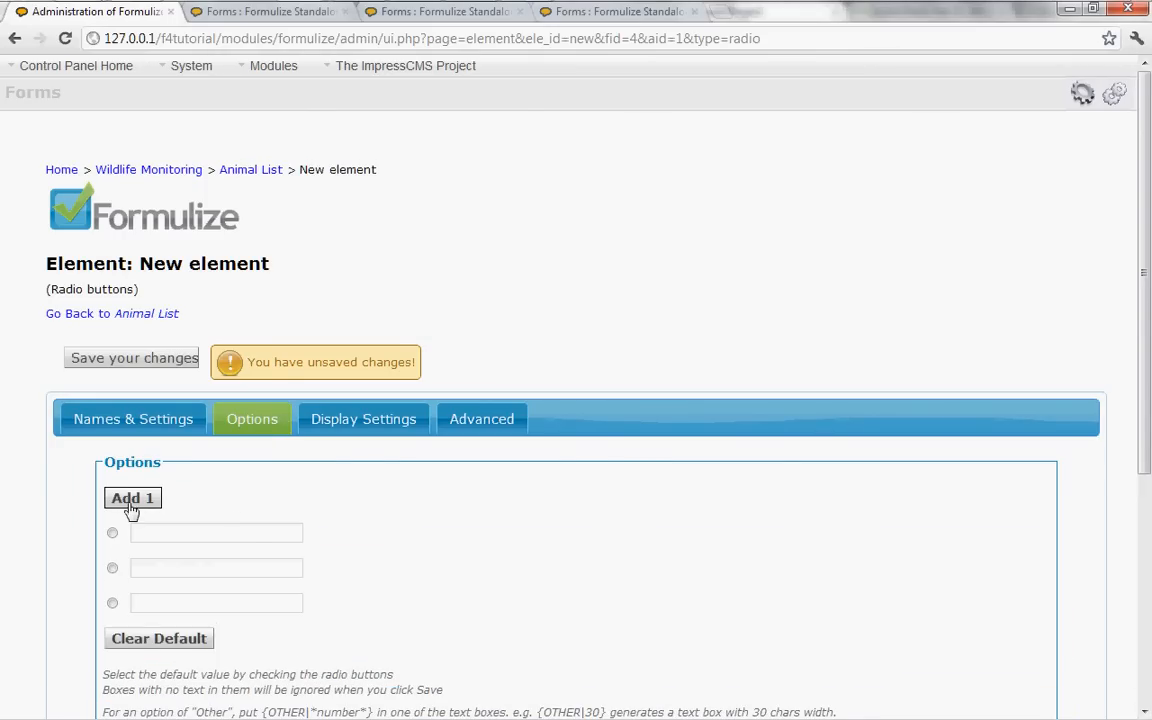
pyautogui.click(141, 507)
pyautogui.click(170, 532)
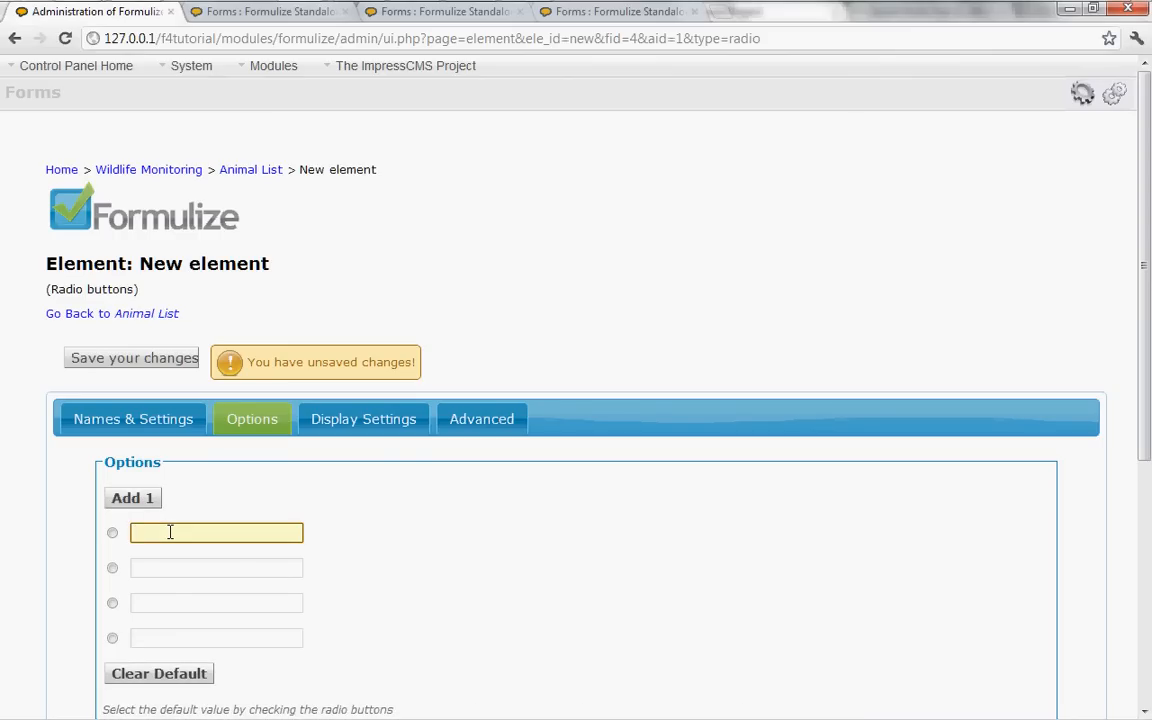
pyautogui.write('Morning')
pyautogui.press('Tab')
pyautogui.write('Midday')
pyautogui.press('Tab')
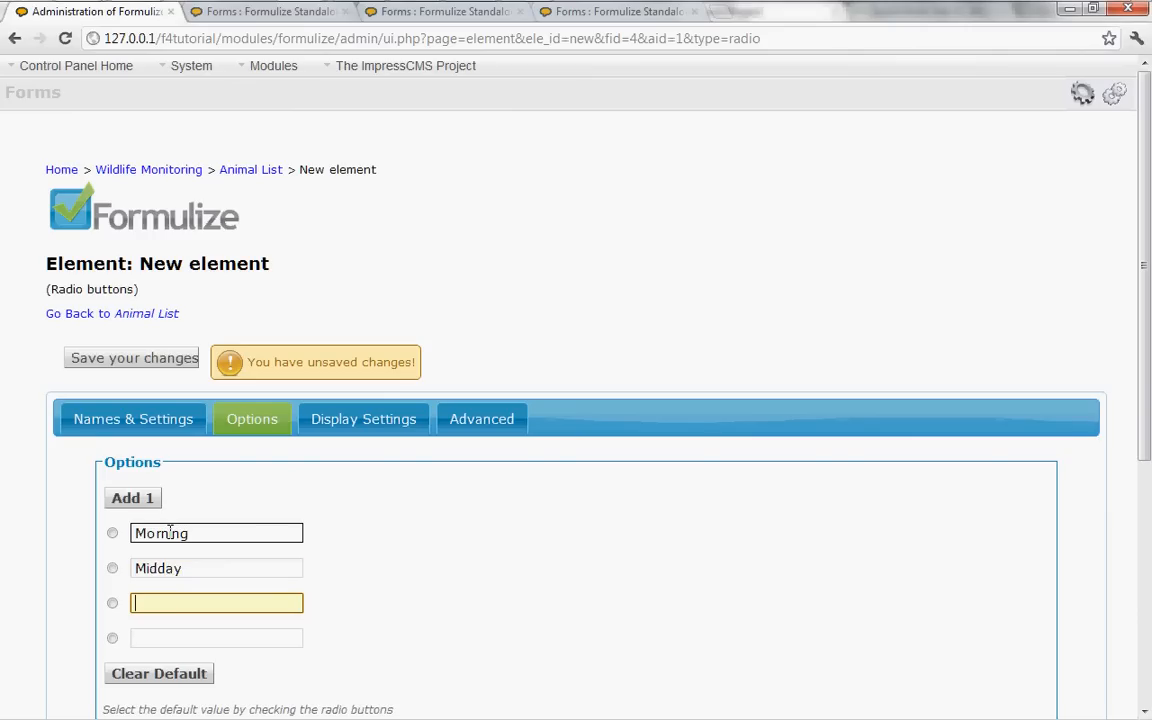
pyautogui.write('Evening')
pyautogui.press('Tab')
pyautogui.write('Night')
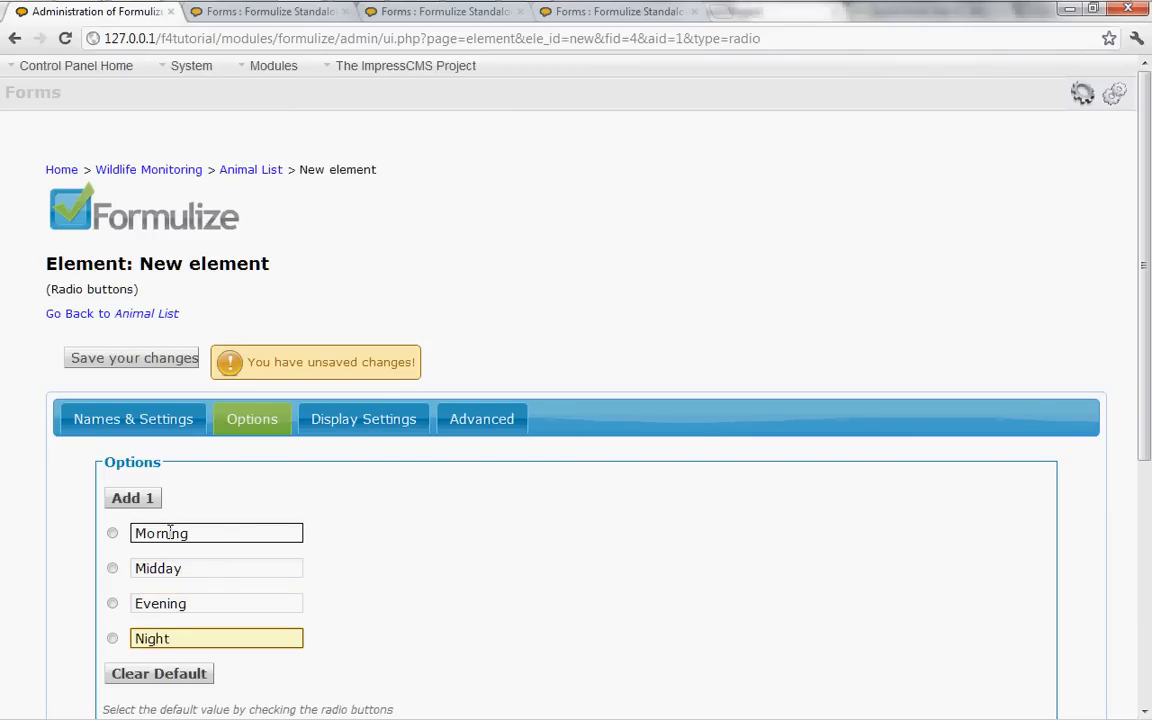
pyautogui.click(145, 361)
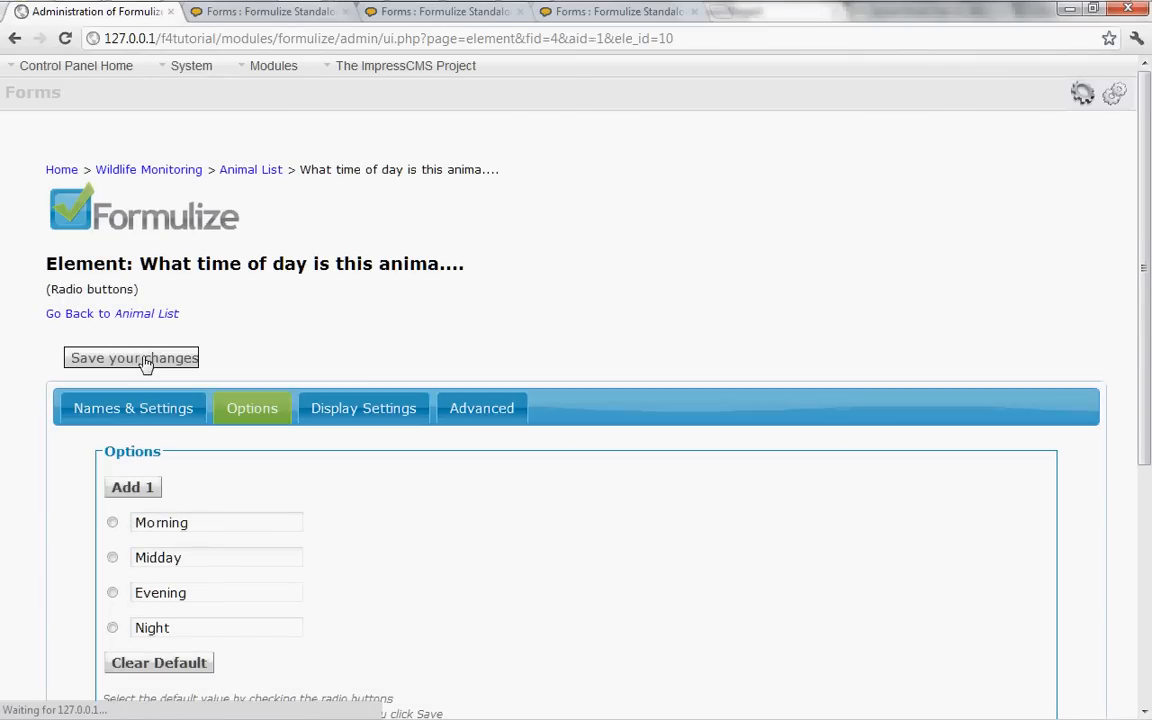
# Set the usual time of day to Midday in the Animal List's Black-footed Ferret entry, save it and return to the list
pyautogui.click(392, 12)
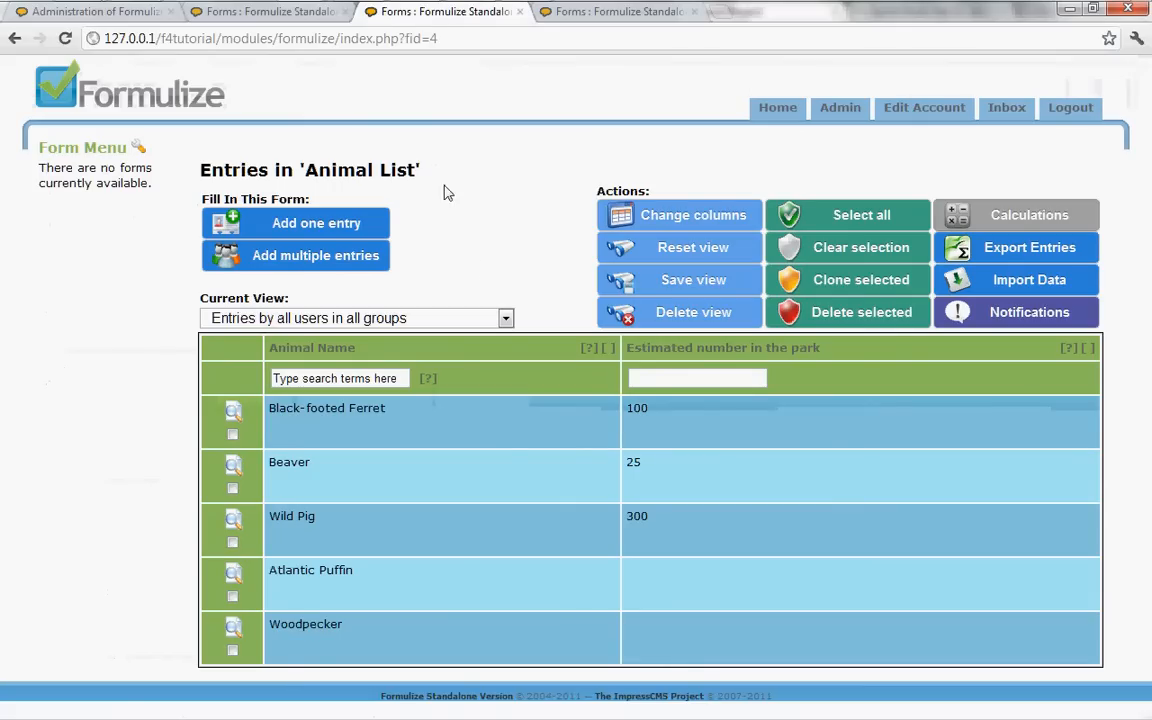
pyautogui.click(235, 414)
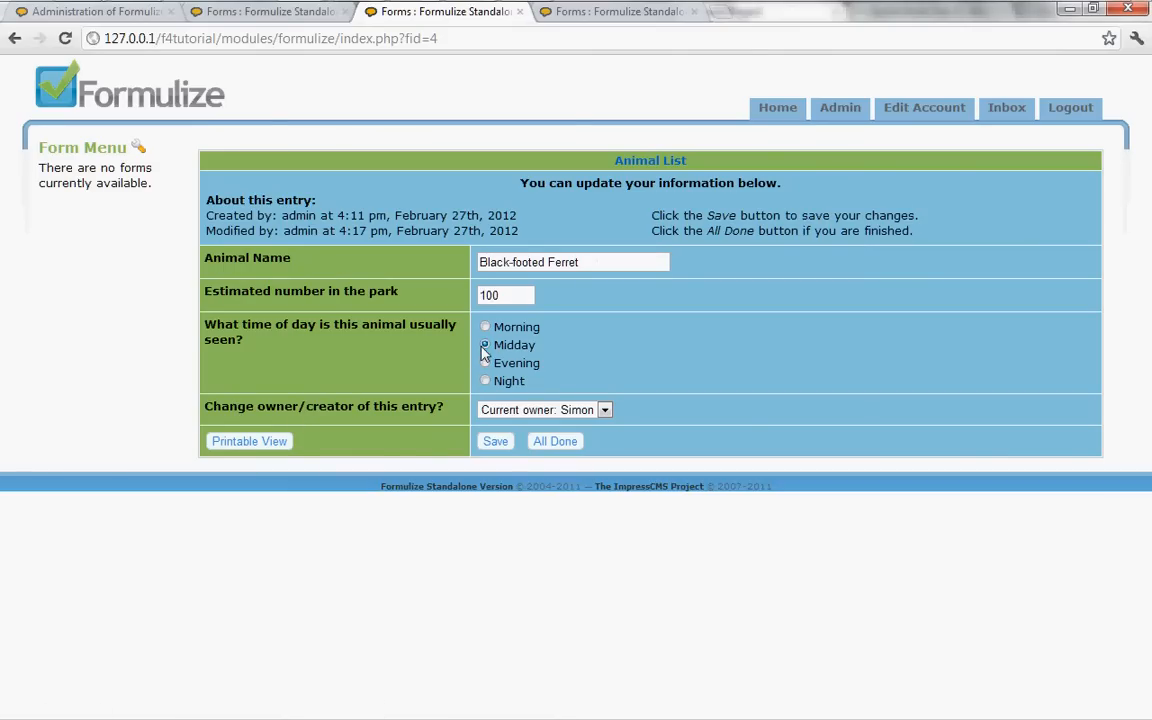
pyautogui.click(494, 442)
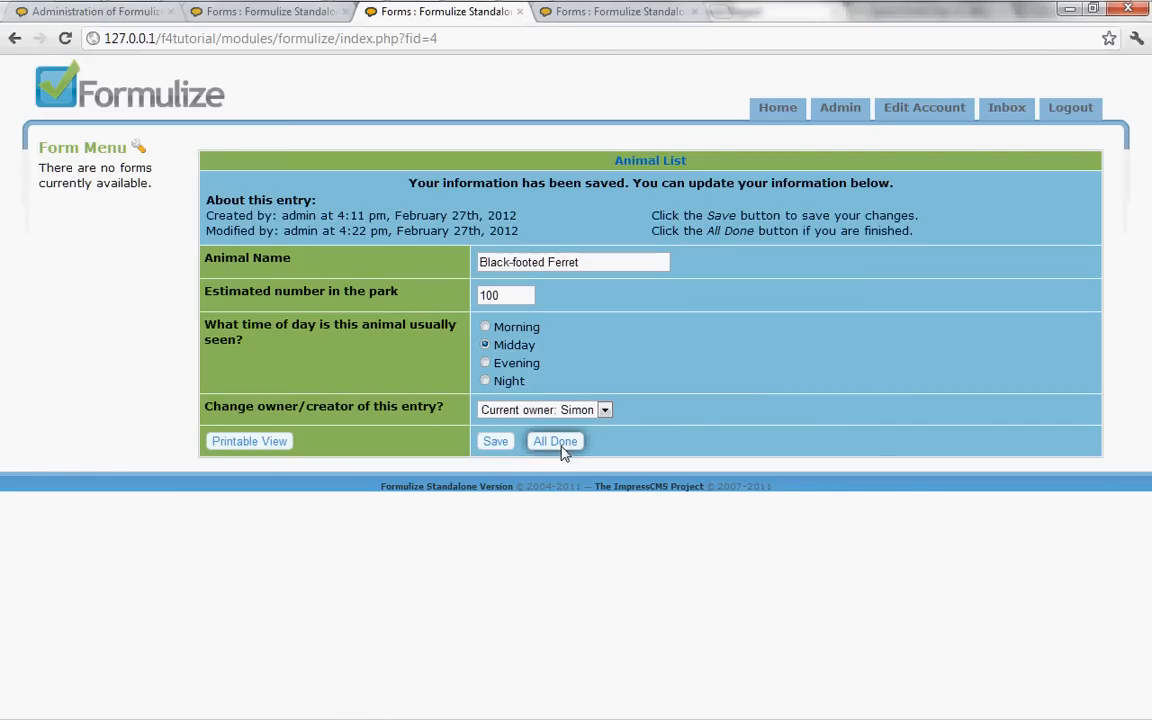
pyautogui.click(557, 442)
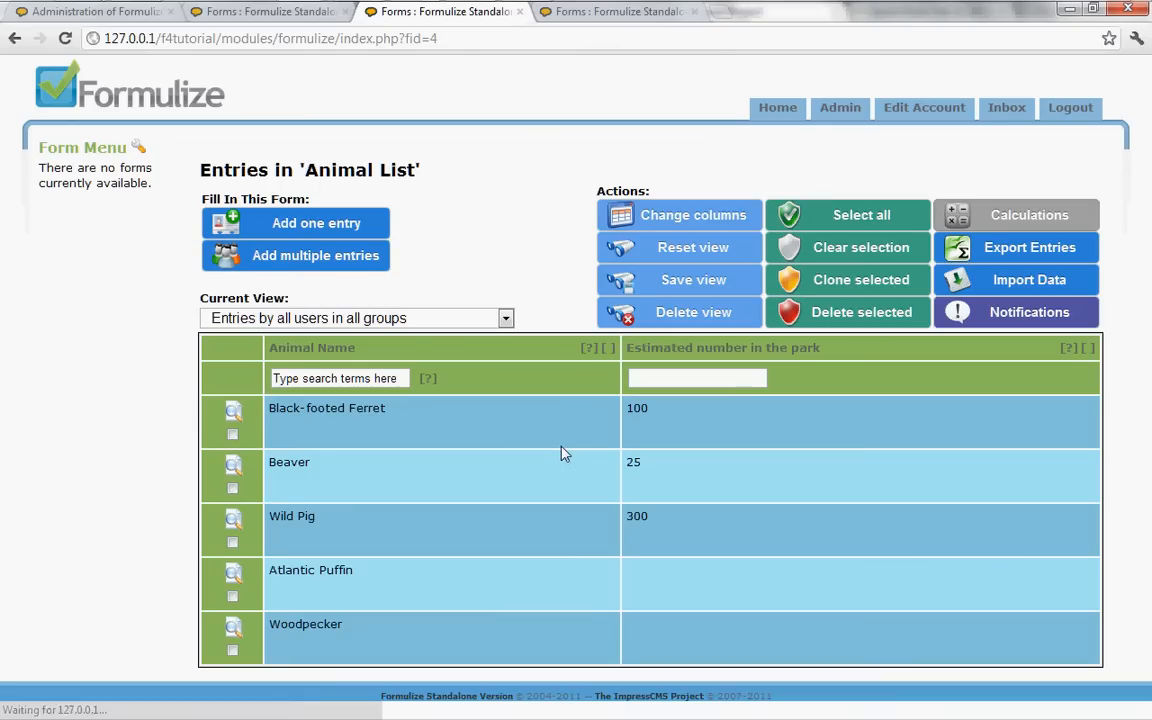
# Show the "What time of day is this animal usually seen?" column alongside the name and estimated number in the Animal List
pyautogui.click(657, 216)
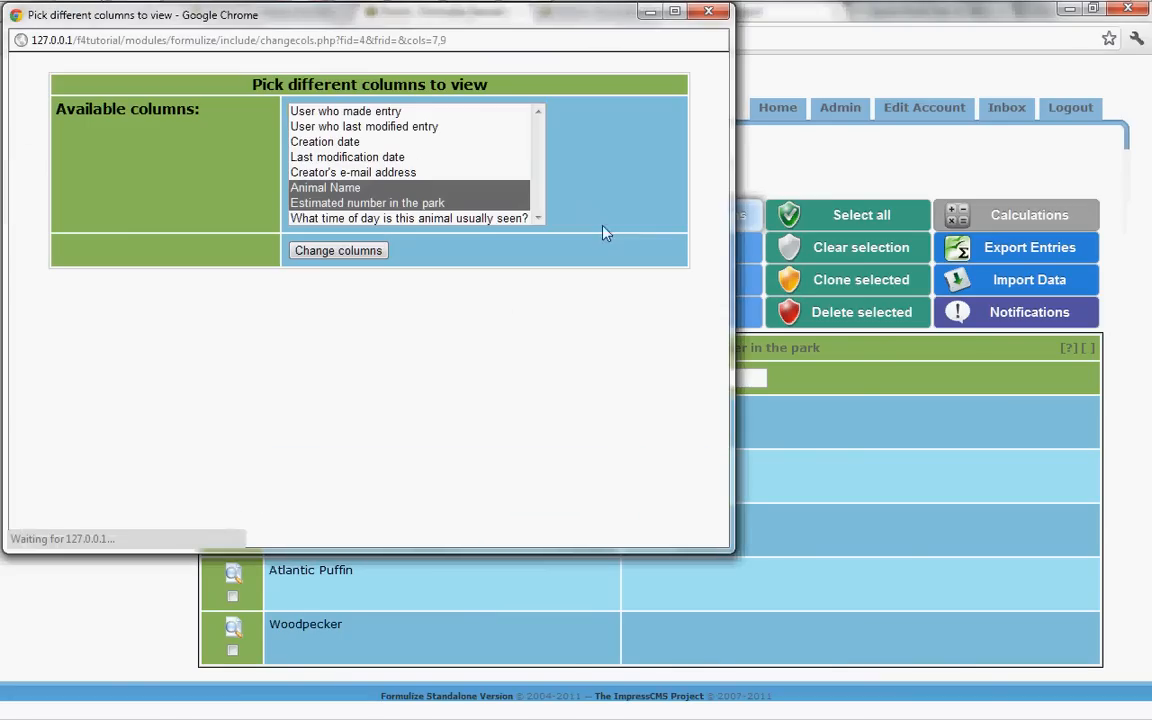
pyautogui.moveTo(305, 194); pyautogui.dragTo(318, 220)
pyautogui.click(338, 251)
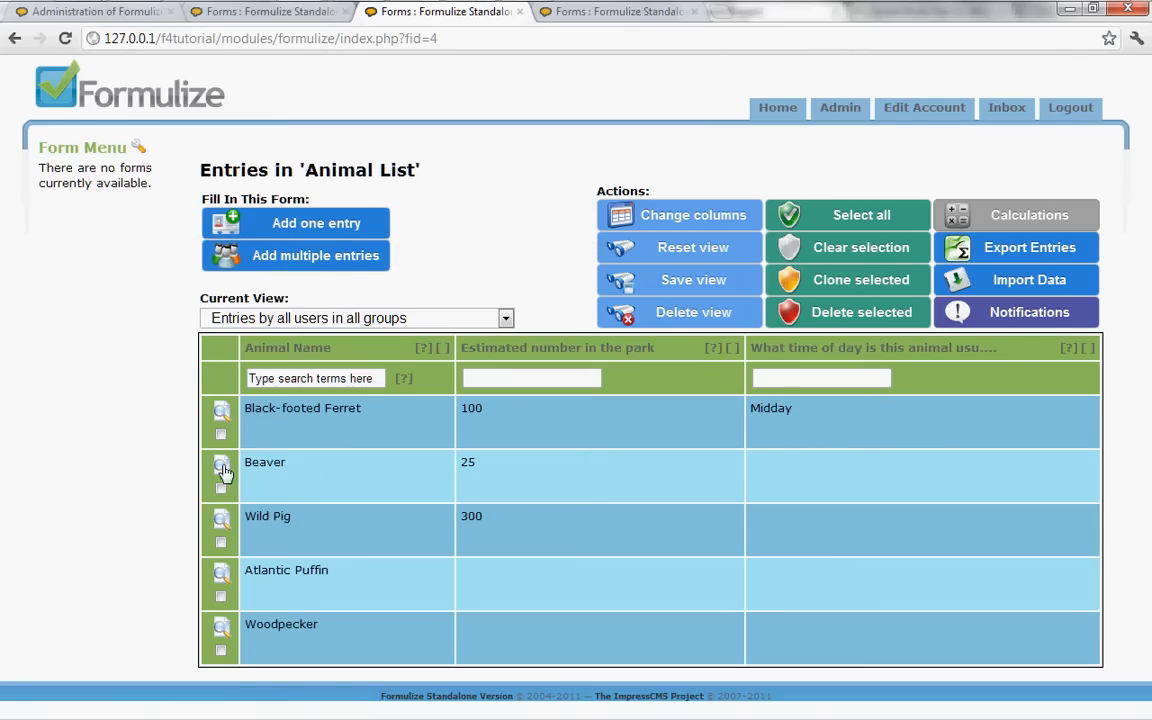
# Set the usual time of day to Morning in the Animal List's Beaver entry, save it and return to the list
pyautogui.click(222, 468)
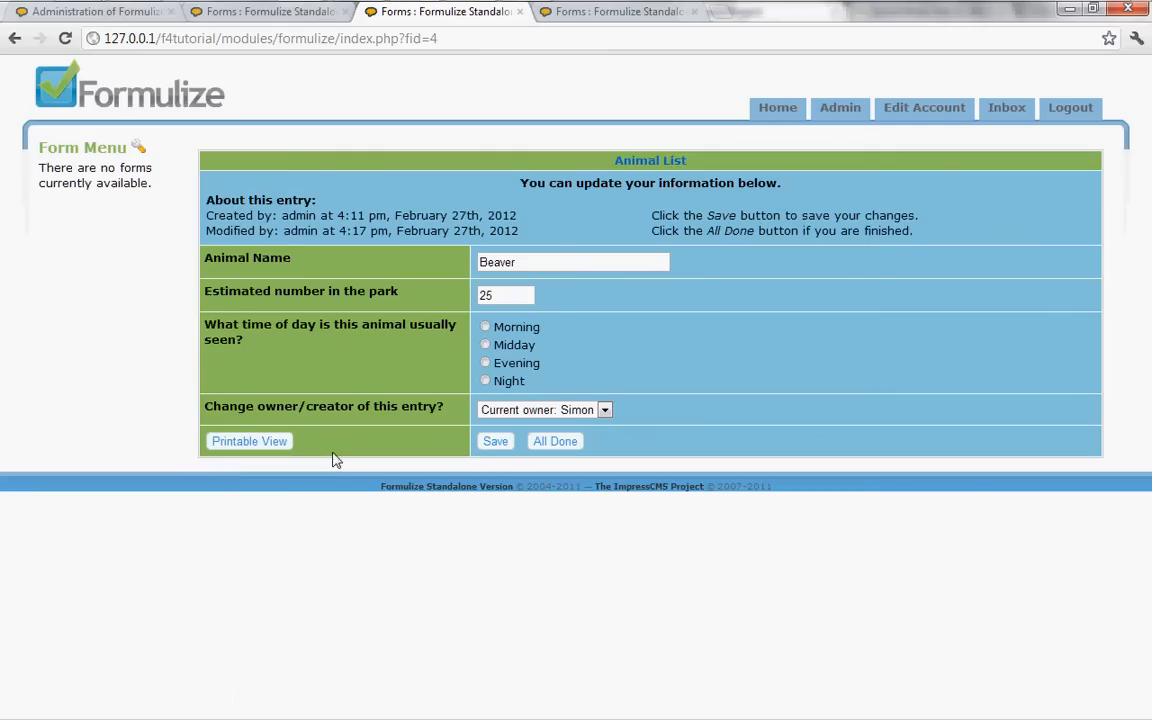
pyautogui.click(486, 329)
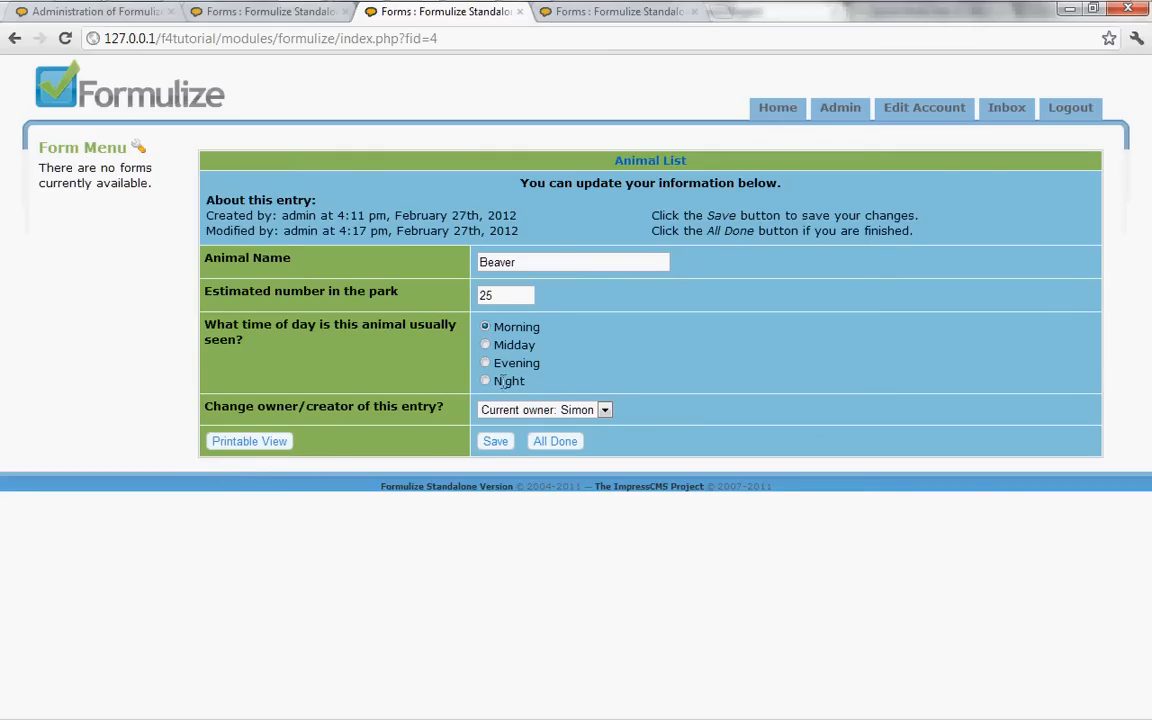
pyautogui.click(497, 442)
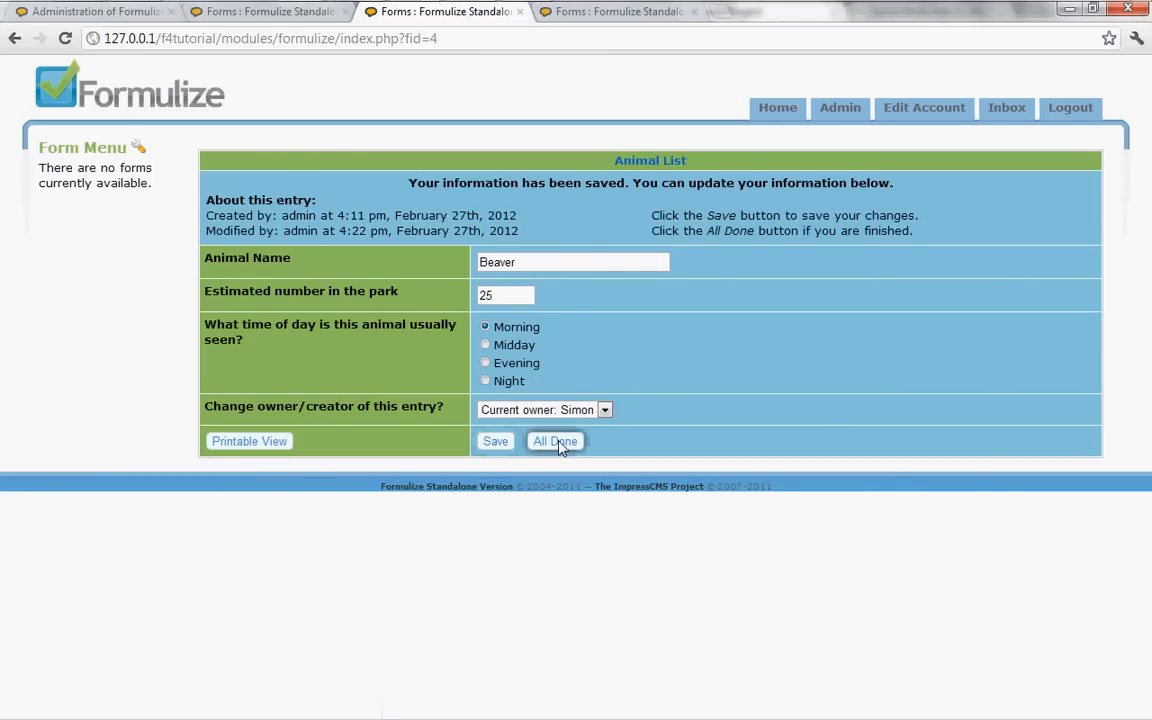
pyautogui.click(556, 441)
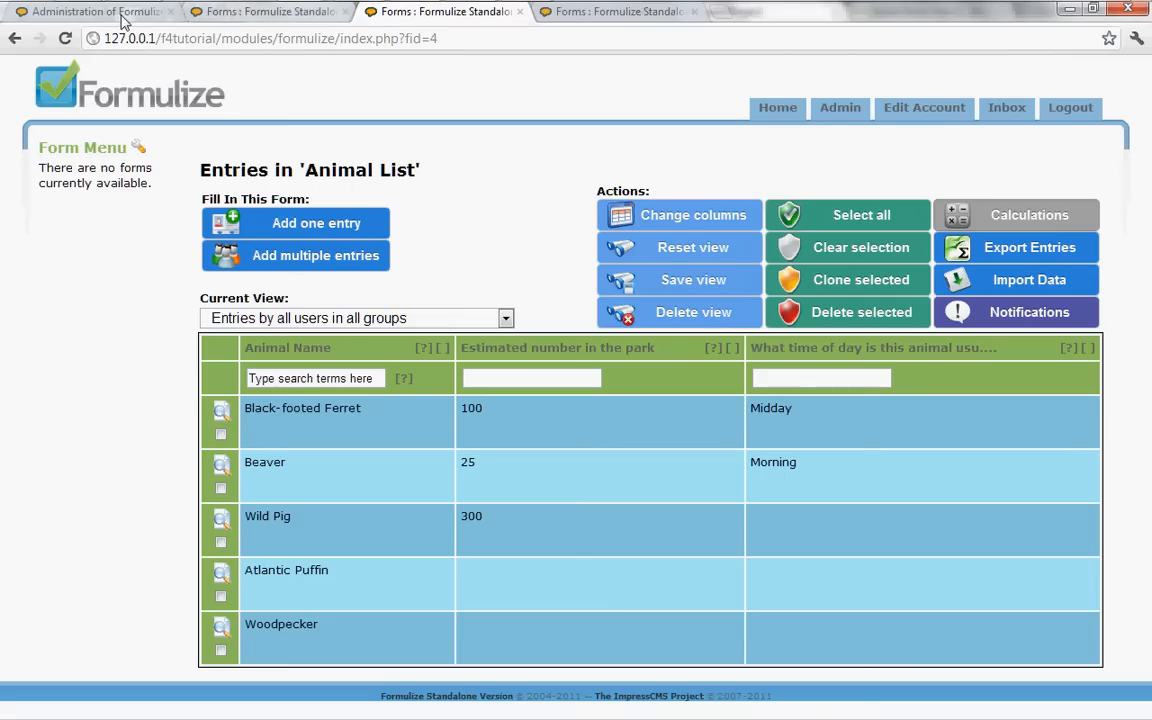
# Open the configuration of the "What type of animal was it?" dropdown in the Wildlife Activity Form
pyautogui.click(248, 16)
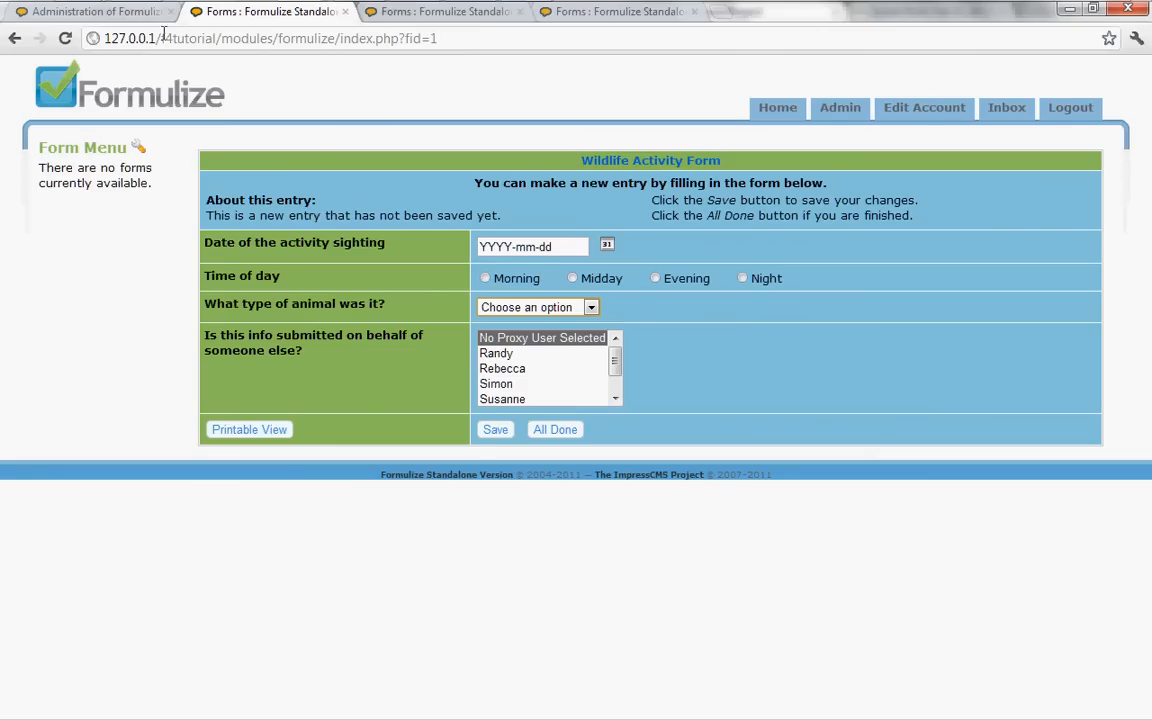
pyautogui.click(131, 13)
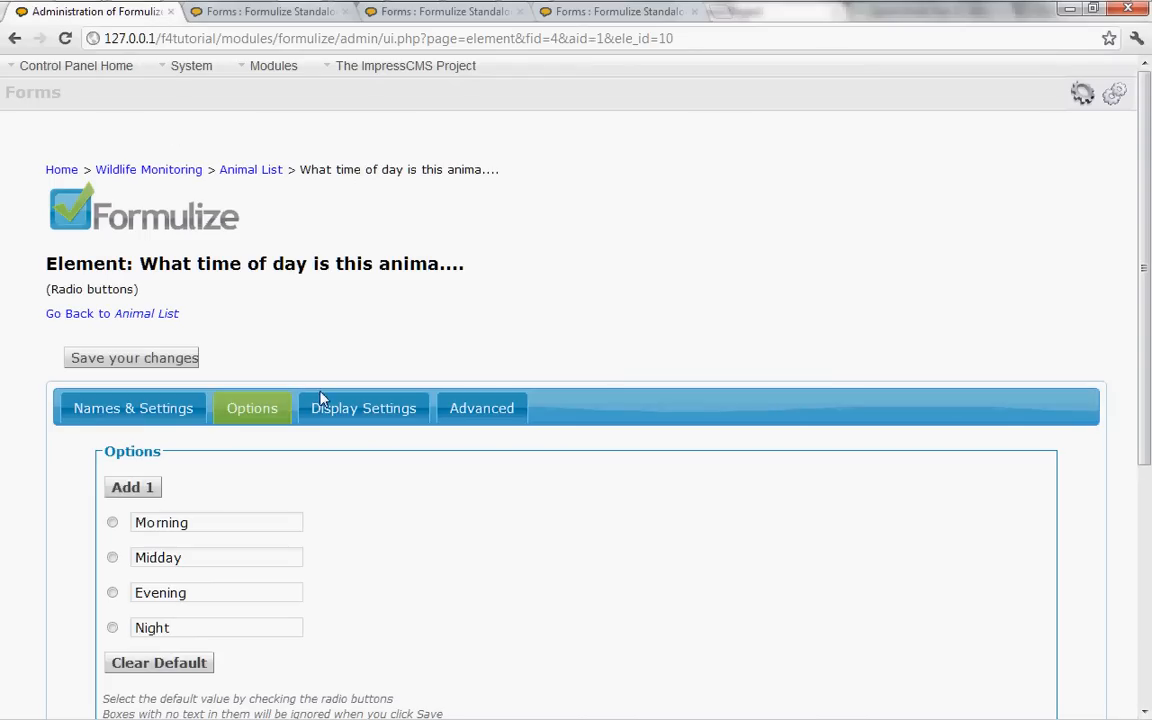
pyautogui.click(147, 315)
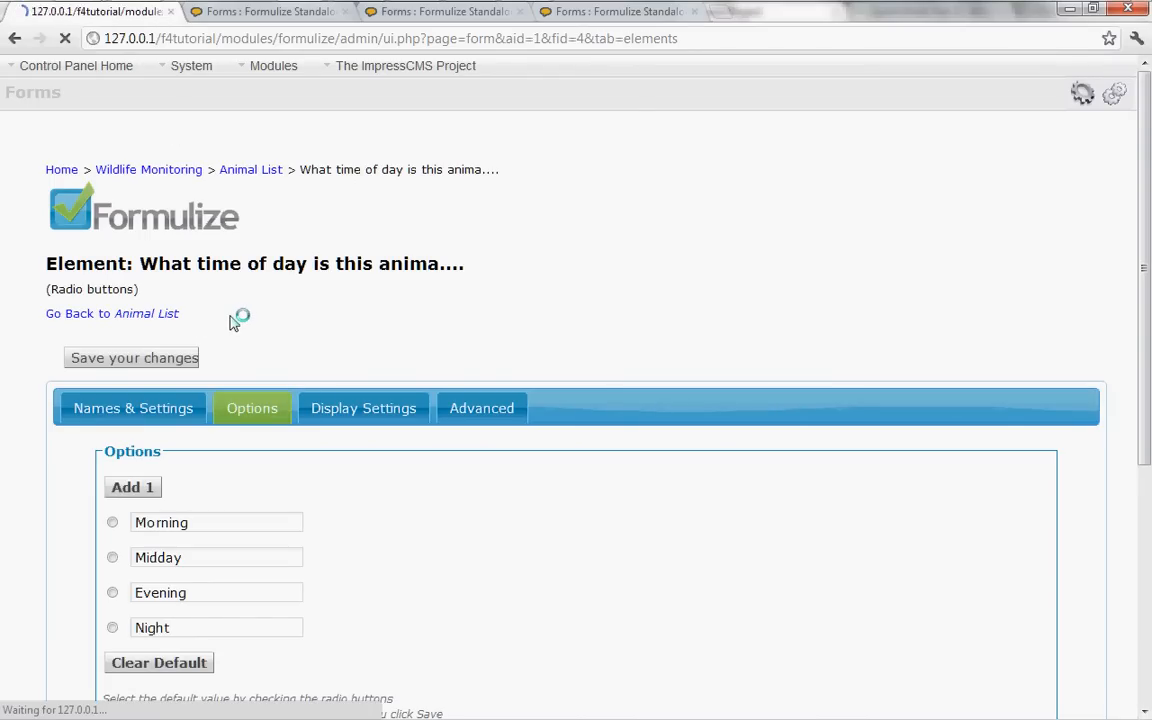
pyautogui.click(220, 292)
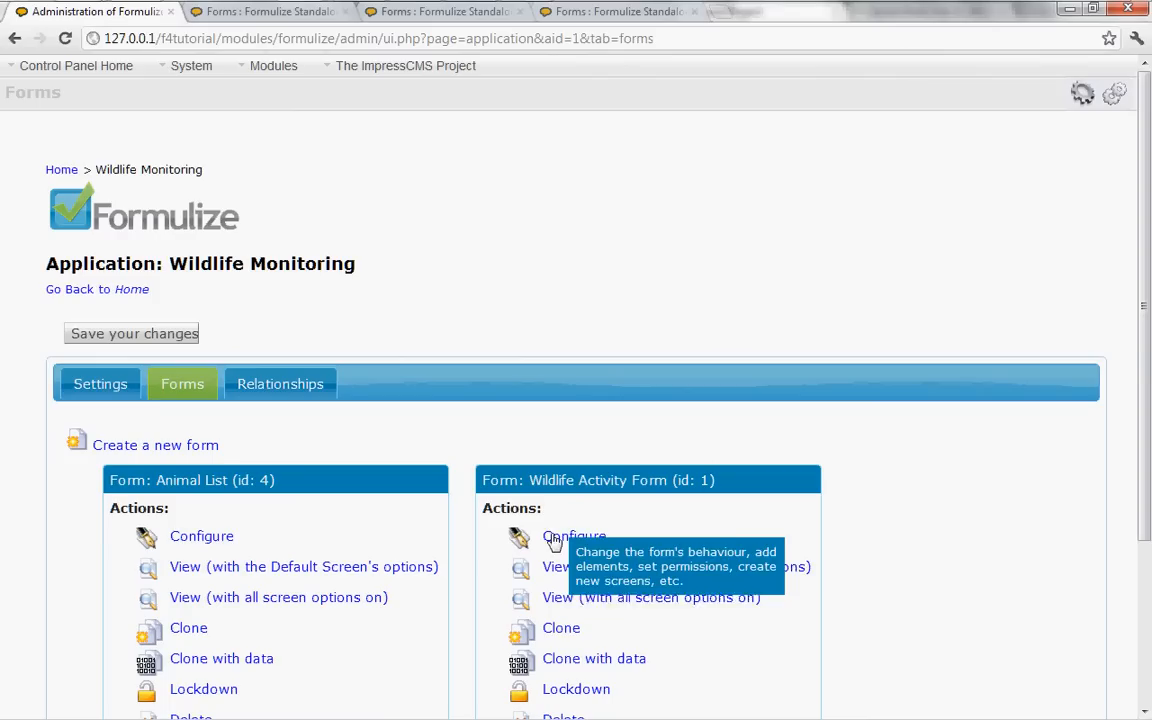
pyautogui.click(575, 542)
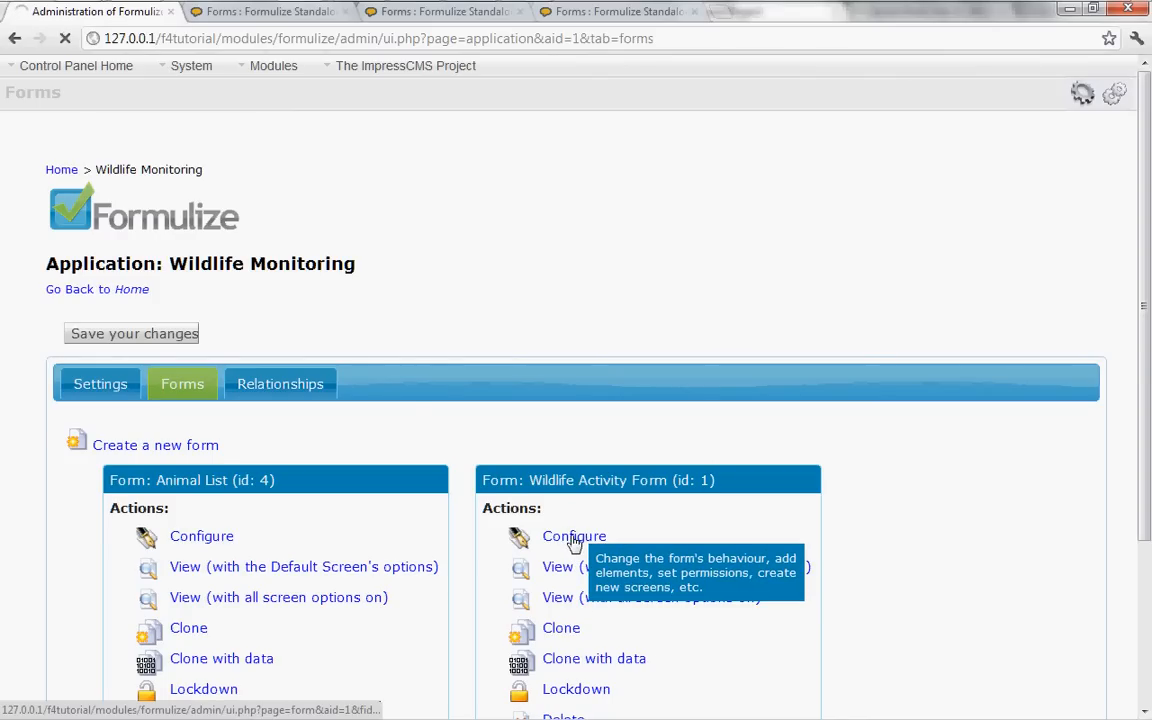
pyautogui.click(598, 570)
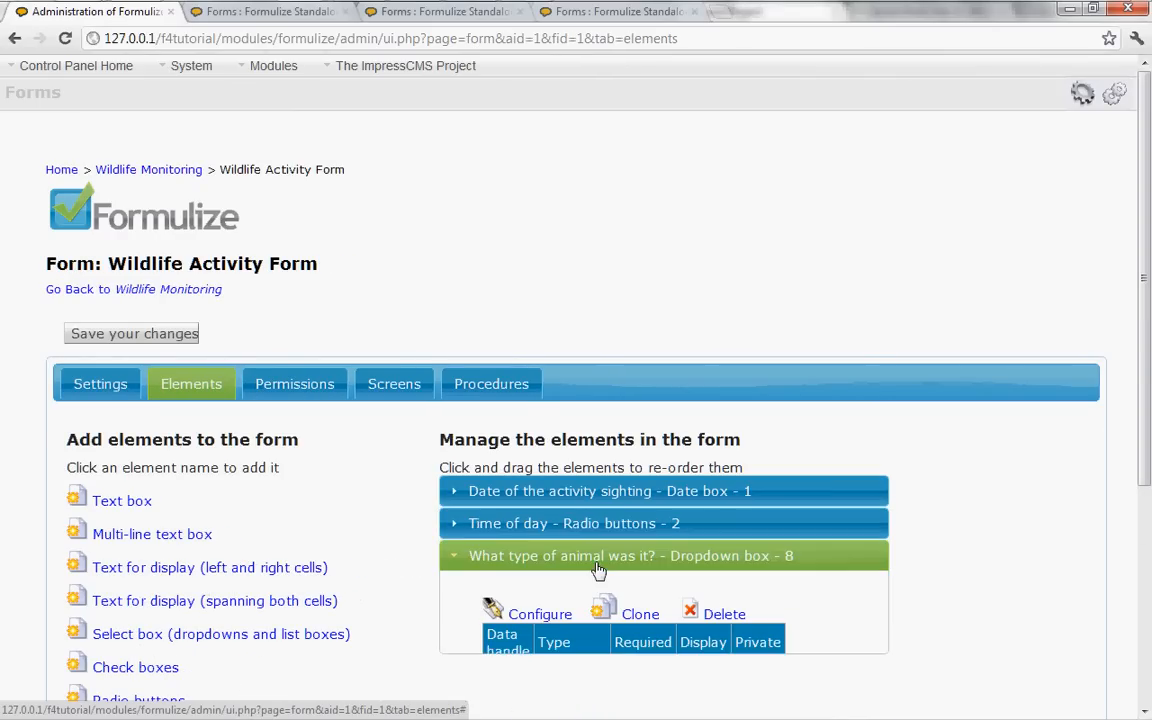
pyautogui.click(541, 616)
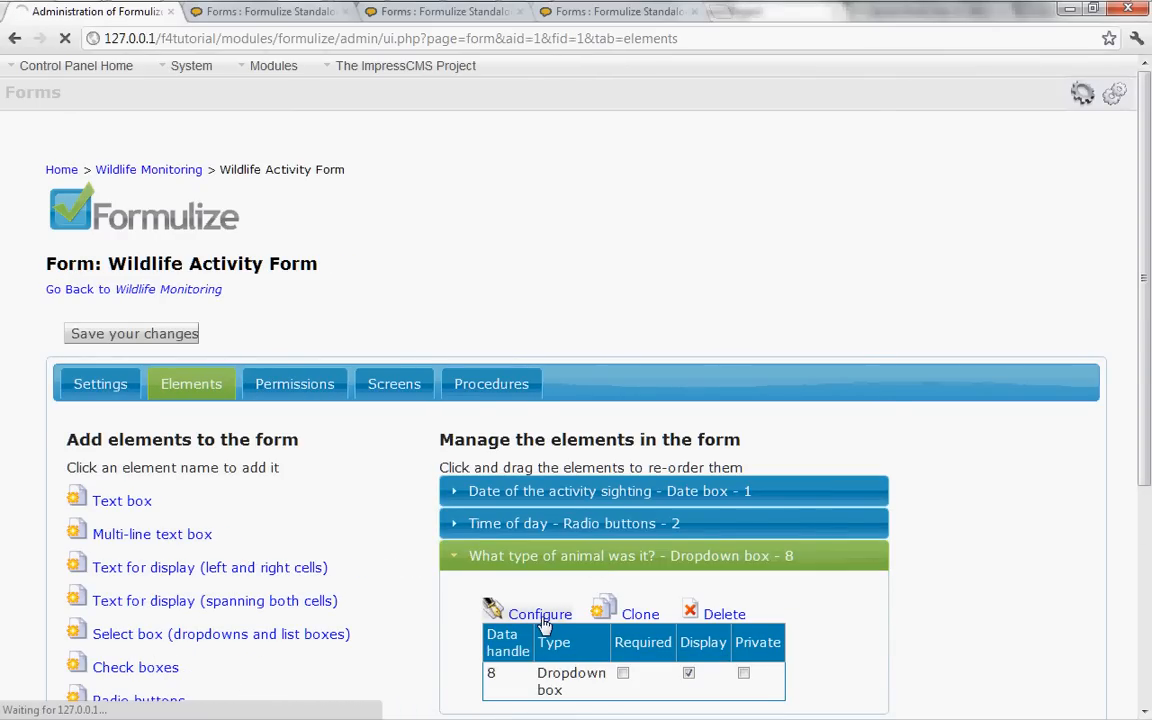
# Remove the "Estimated number in the park > 50" filter condition from the animal dropdown's options
pyautogui.scroll(-3, 519, 498)
pyautogui.scroll(-2, 519, 498)
pyautogui.scroll(3, 519, 491)
pyautogui.click(236, 229)
pyautogui.scroll(-5, 469, 401)
pyautogui.scroll(-3, 469, 401)
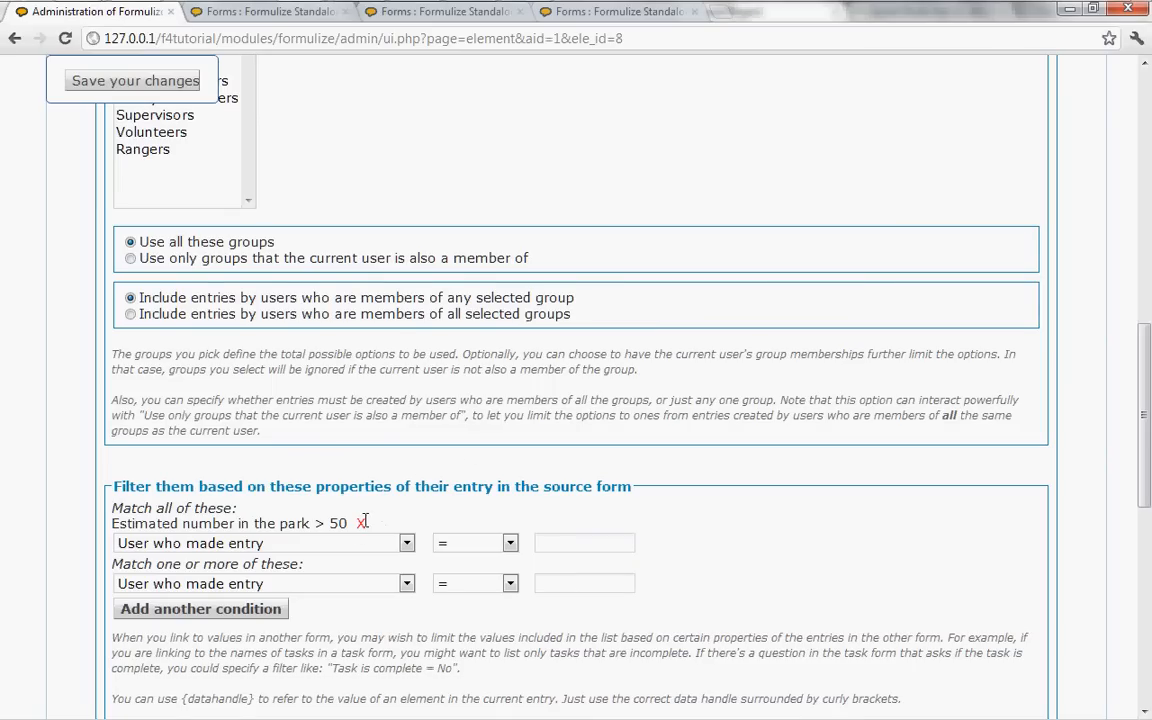
pyautogui.click(360, 524)
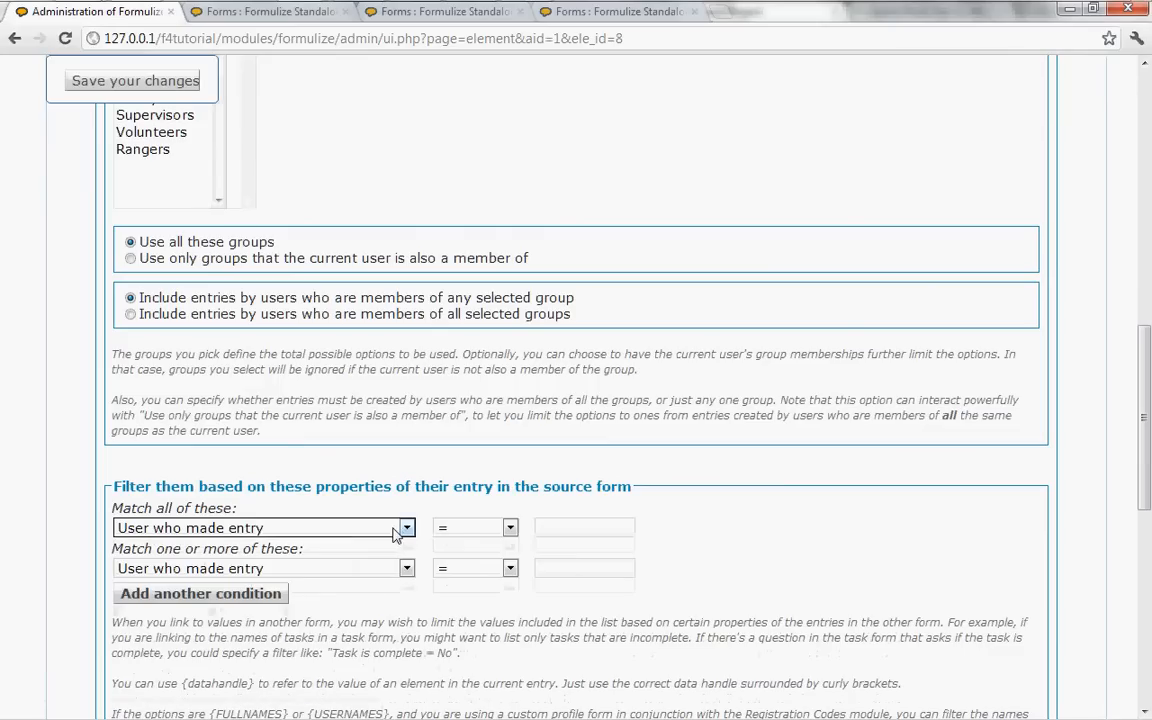
pyautogui.click(397, 530)
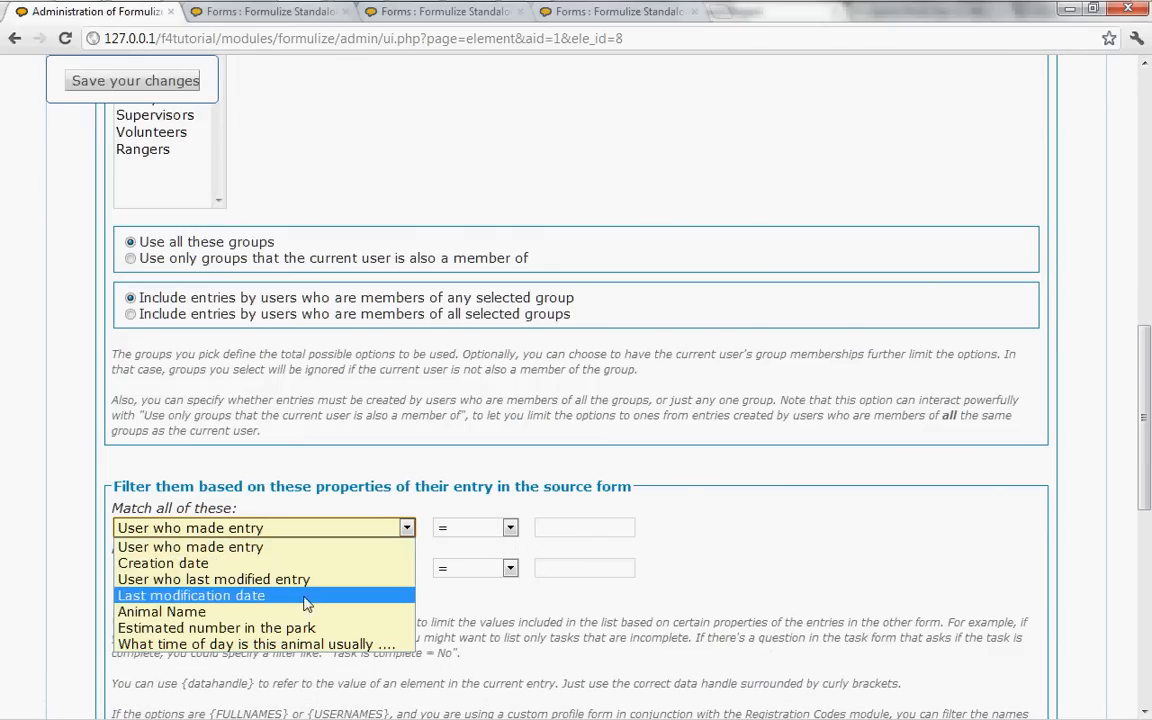
pyautogui.click(285, 644)
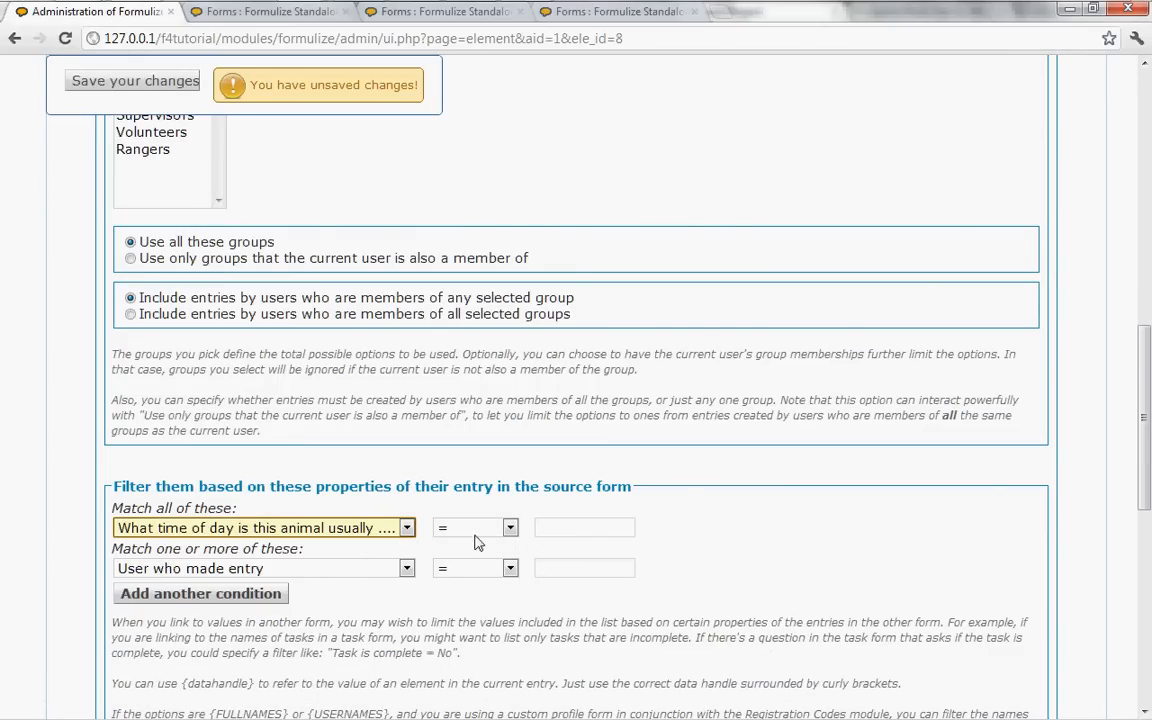
pyautogui.click(557, 528)
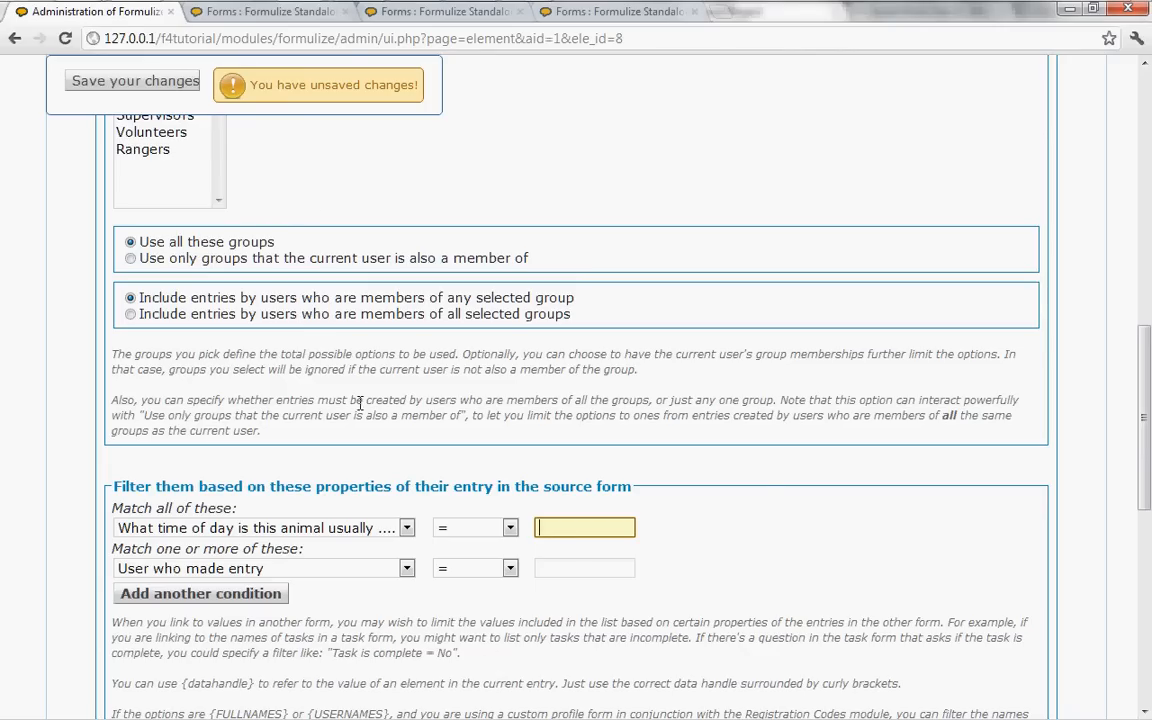
pyautogui.click(270, 14)
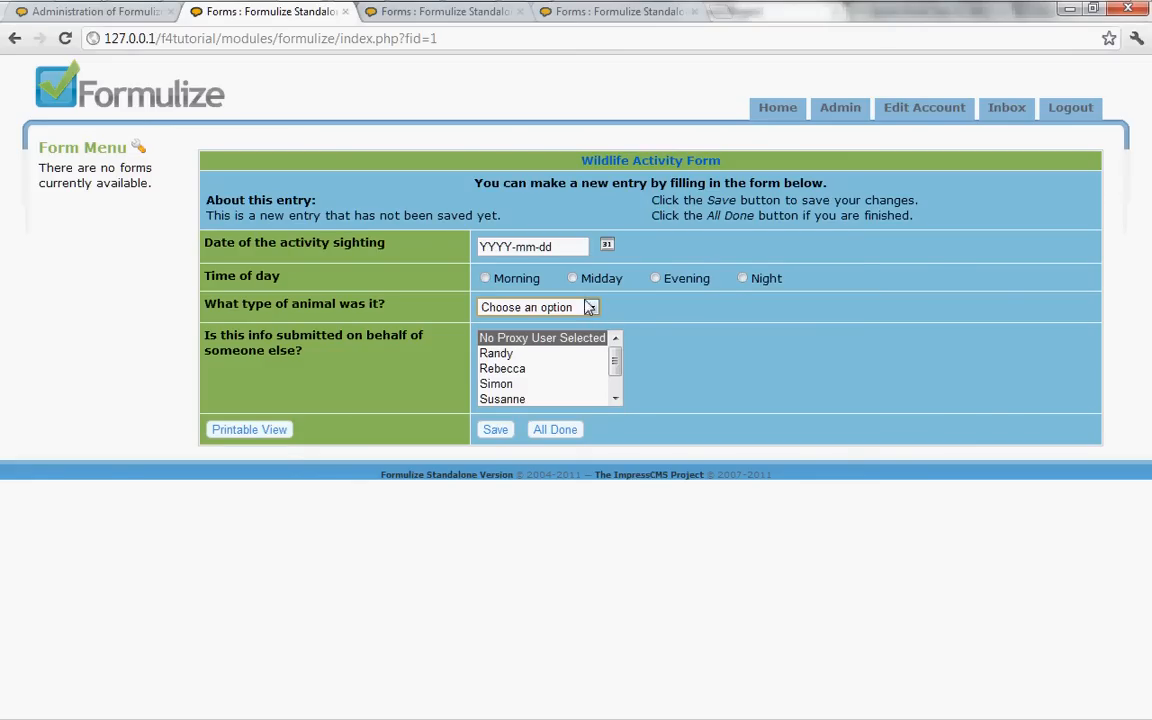
pyautogui.click(96, 14)
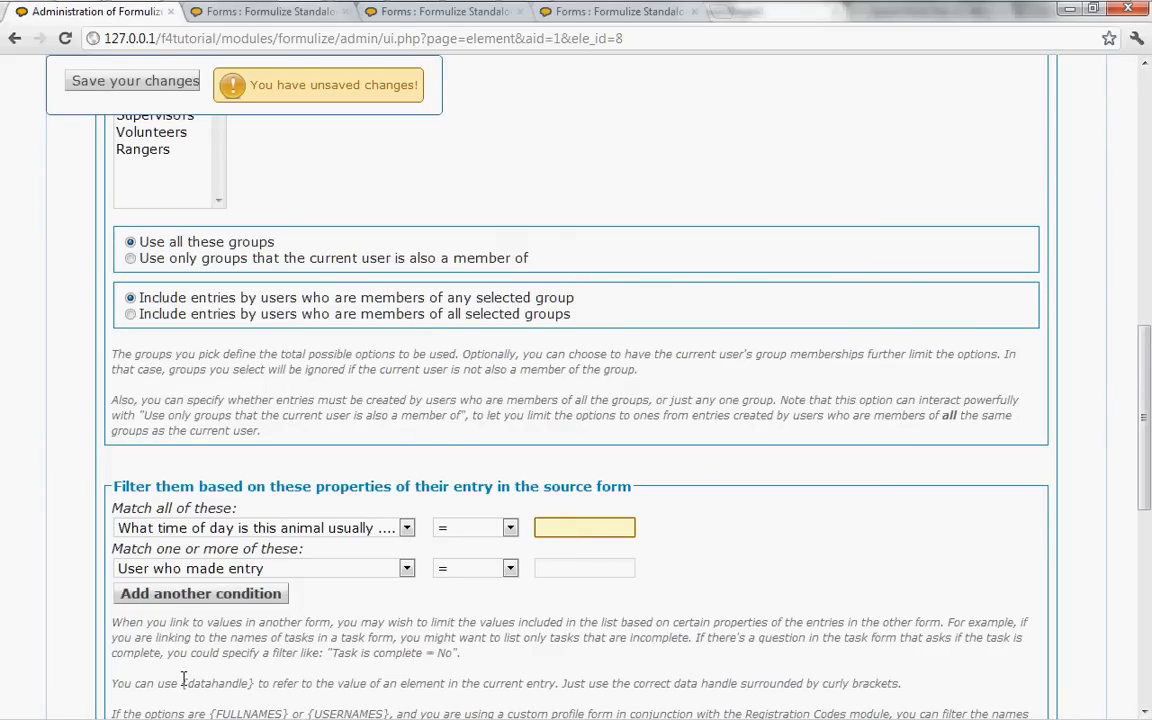
# Return to the Wildlife Activity Form's elements and open the configuration of the "Time of day" radio buttons
pyautogui.scroll(3, 401, 590)
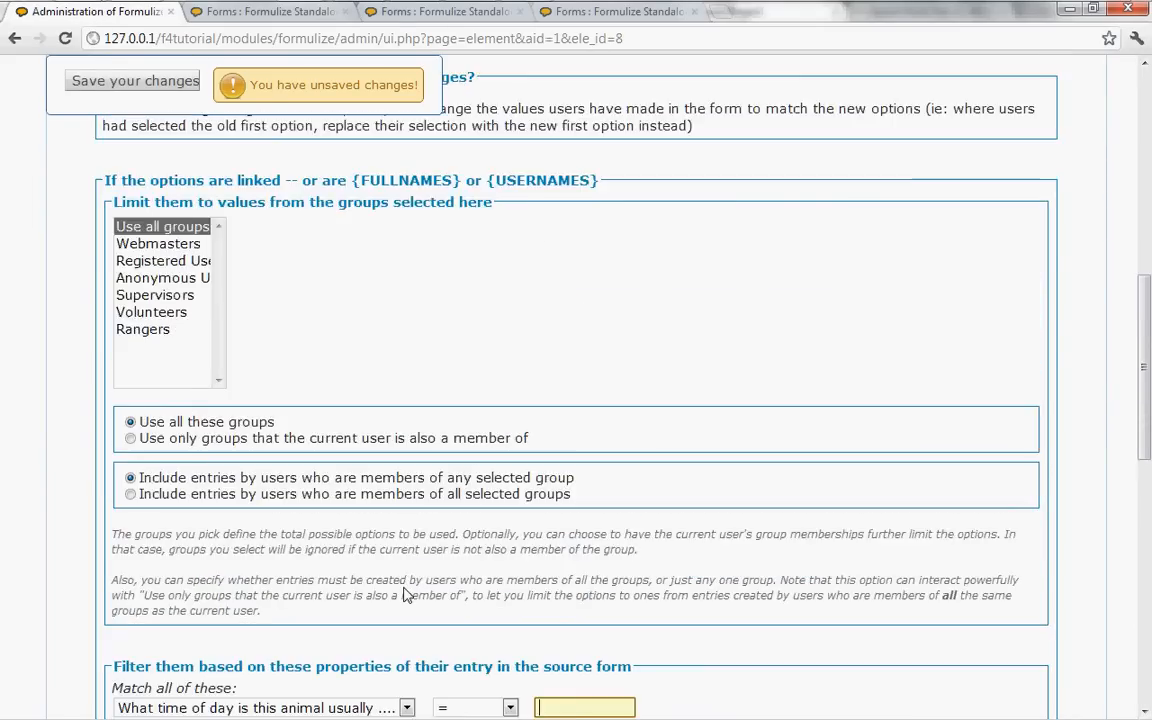
pyautogui.scroll(6, 405, 595)
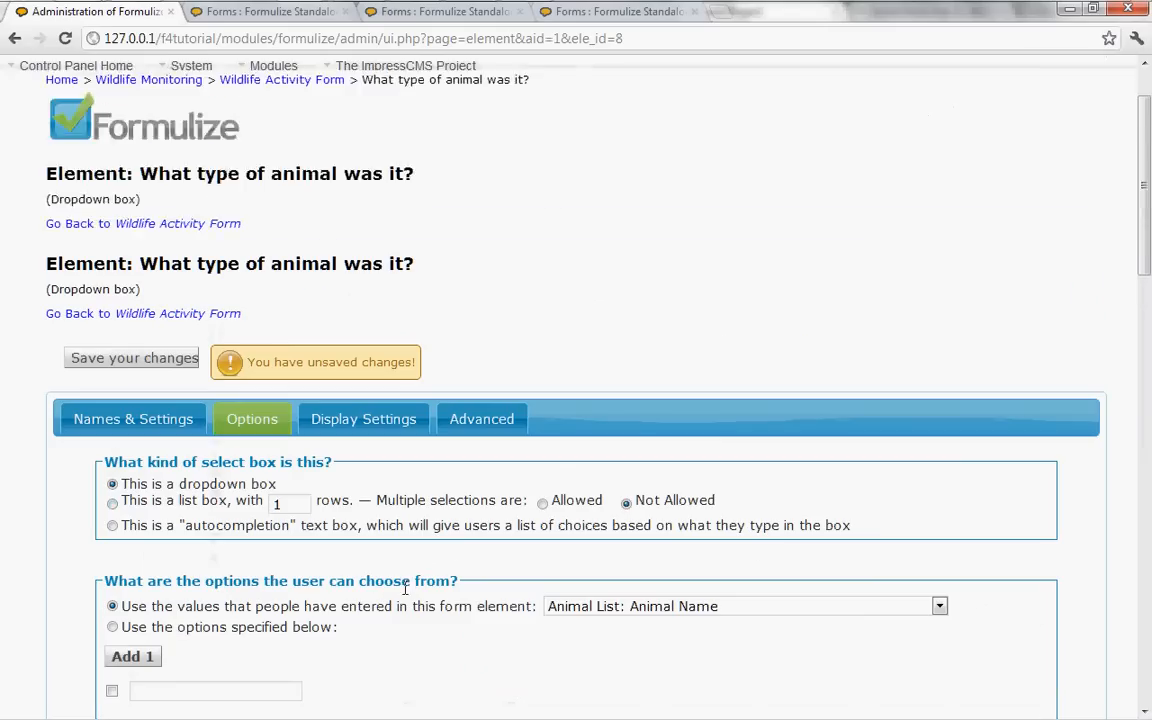
pyautogui.click(146, 316)
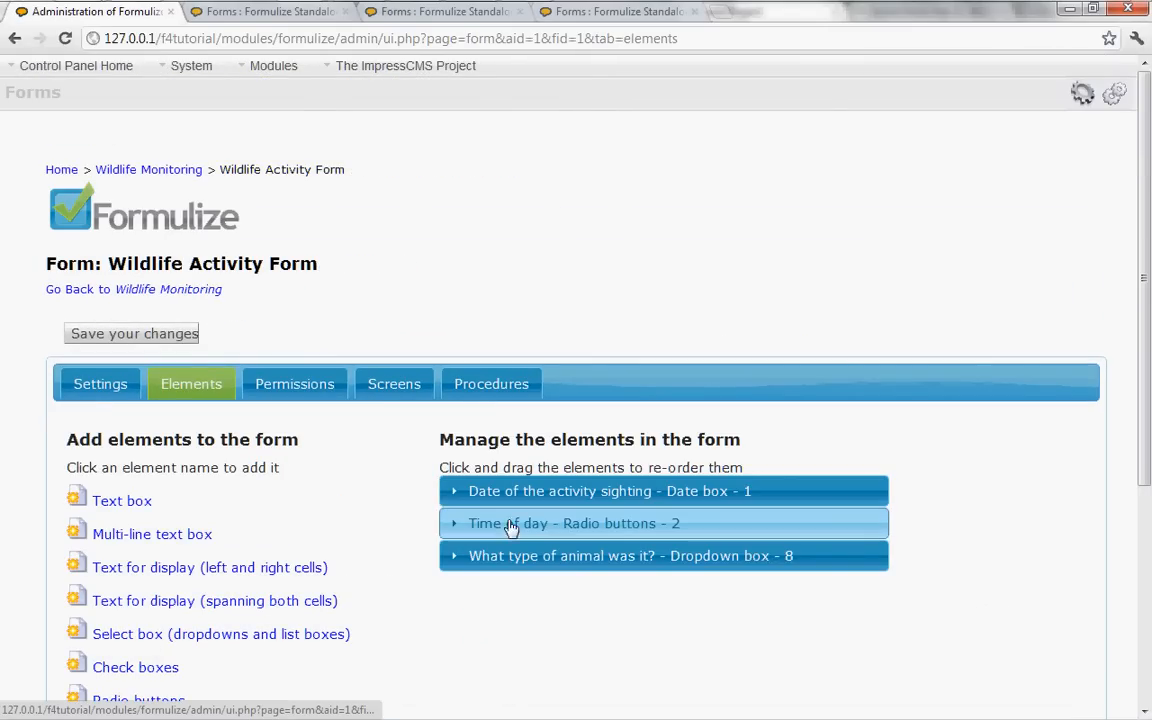
pyautogui.click(586, 526)
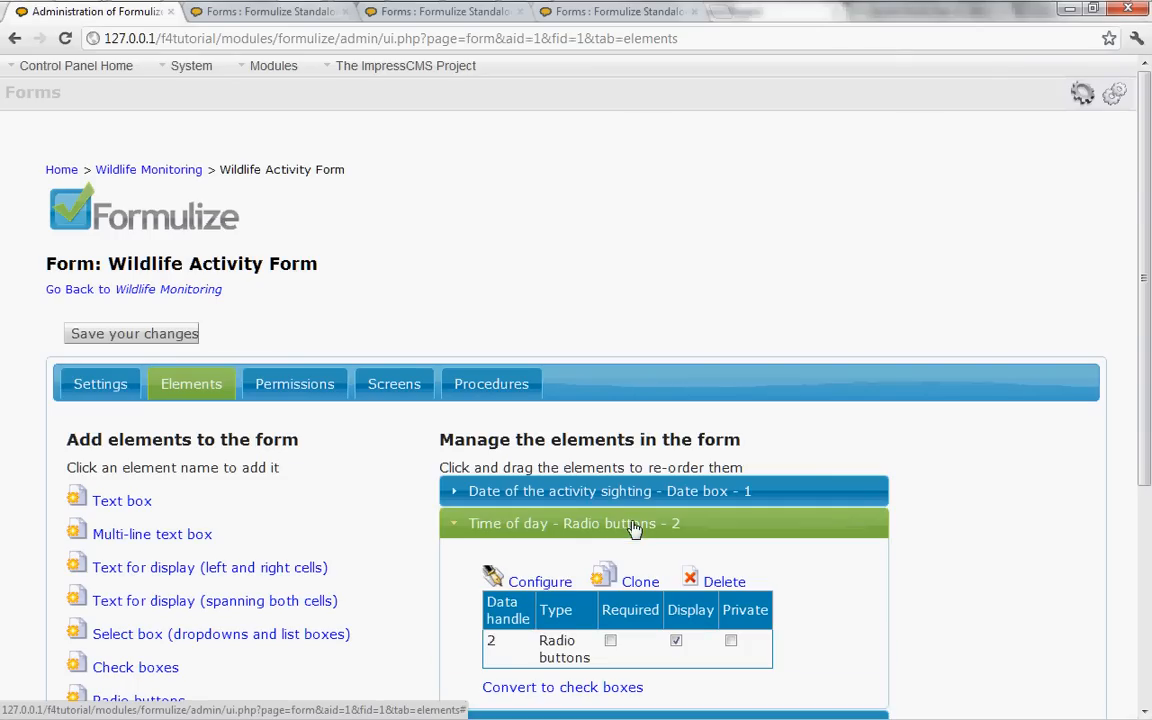
pyautogui.click(538, 586)
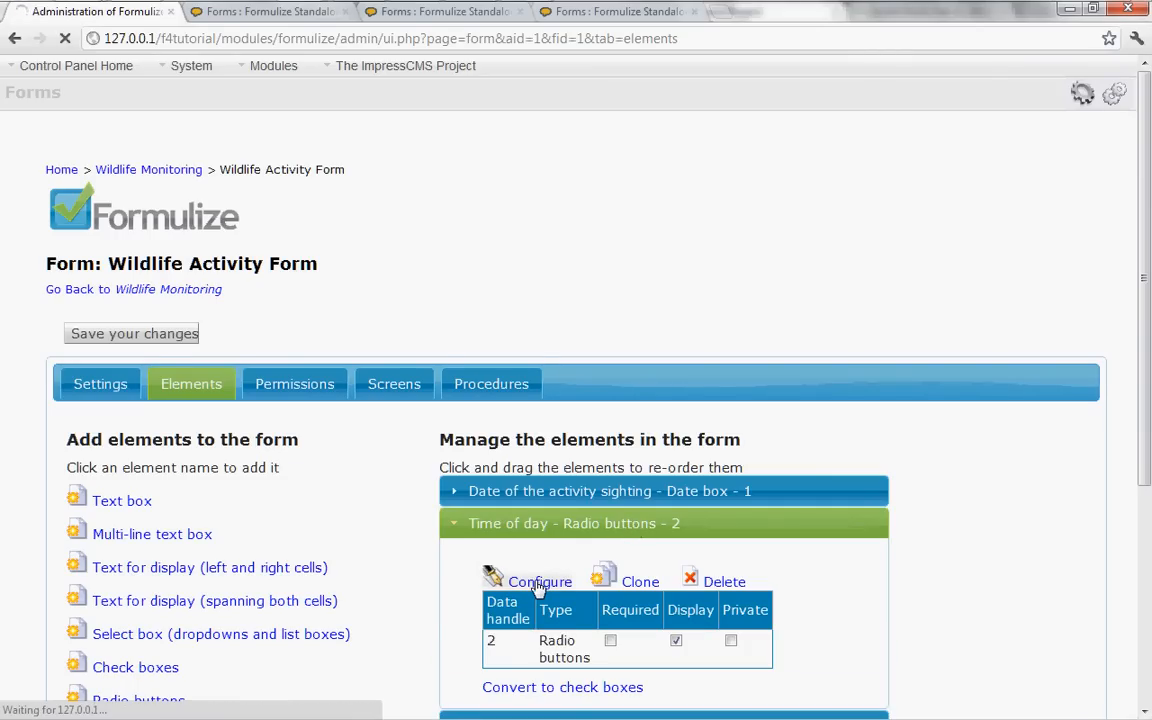
# Set the Time of day element's data handle to time_of_day and save the element
pyautogui.click(591, 478)
pyautogui.scroll(-2, 594, 481)
pyautogui.scroll(-4, 594, 481)
pyautogui.doubleClick(97, 610)
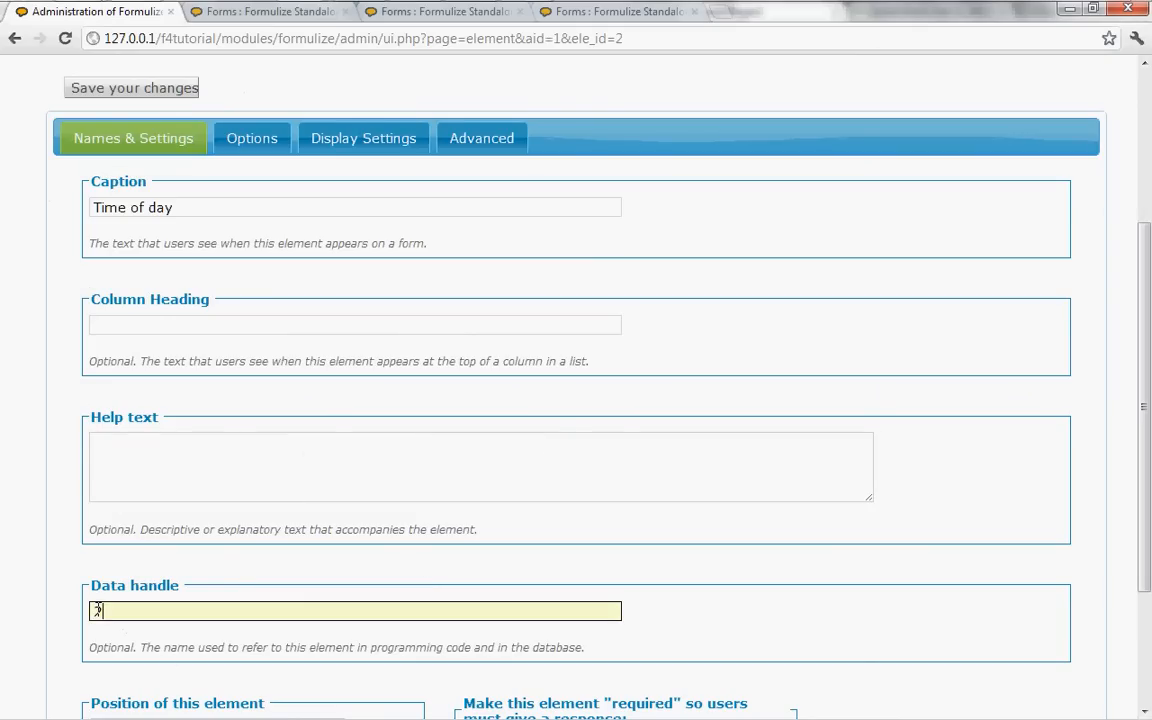
pyautogui.write('time')
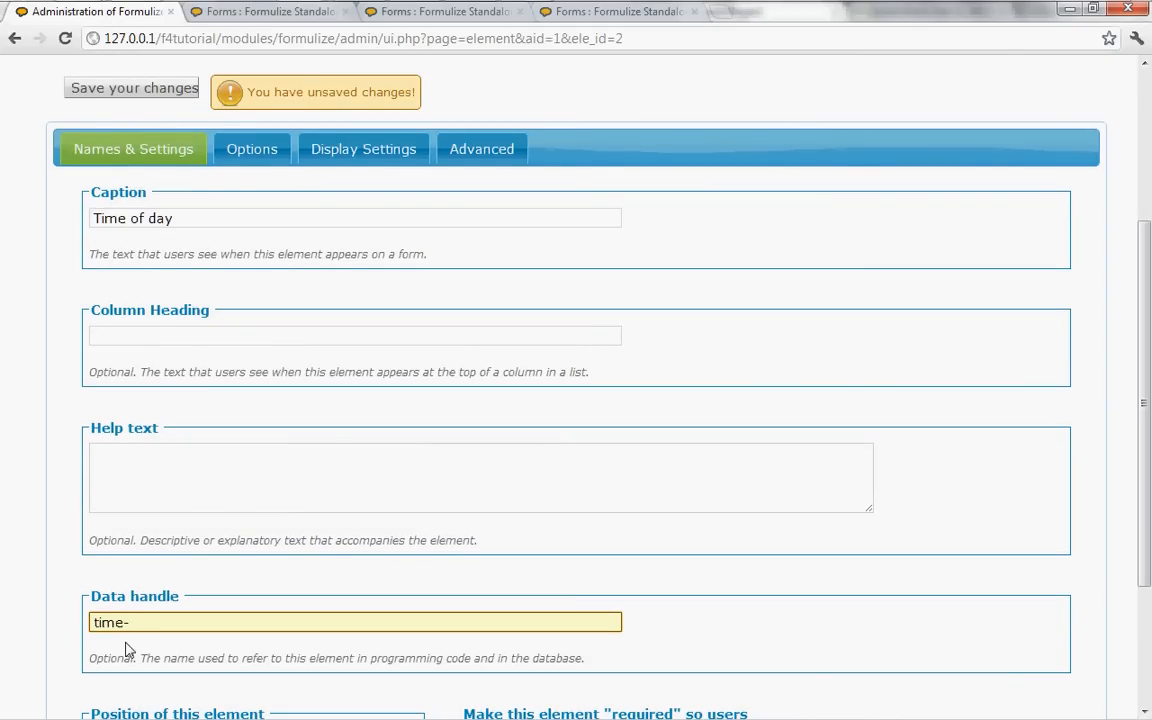
pyautogui.write('_of_do')
pyautogui.click(119, 91)
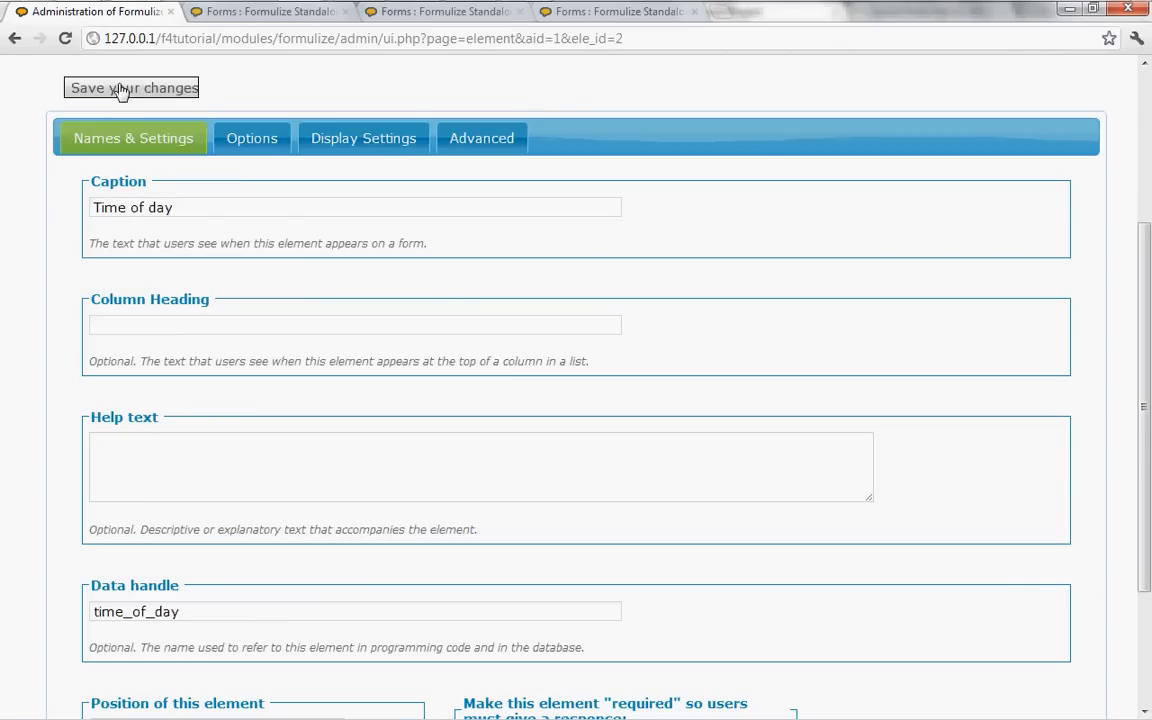
# Return to the Wildlife Activity Form's elements and open the option settings of the "What type of animal was it?" dropdown
pyautogui.scroll(1, 300, 287)
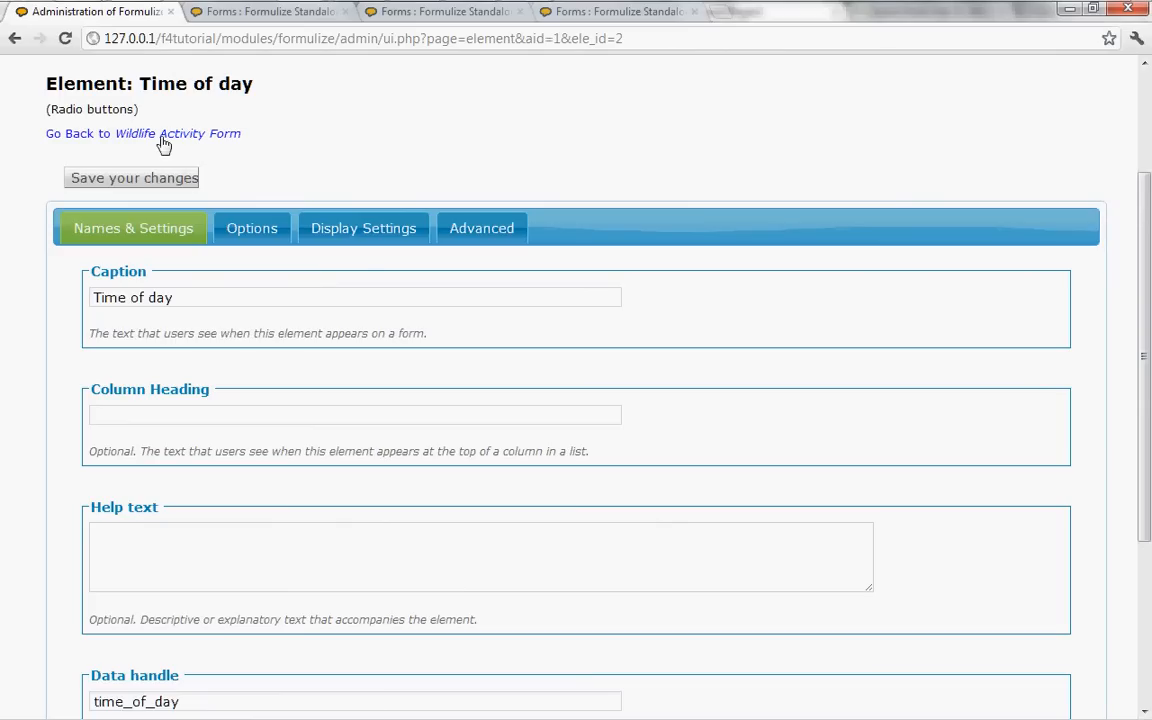
pyautogui.click(170, 134)
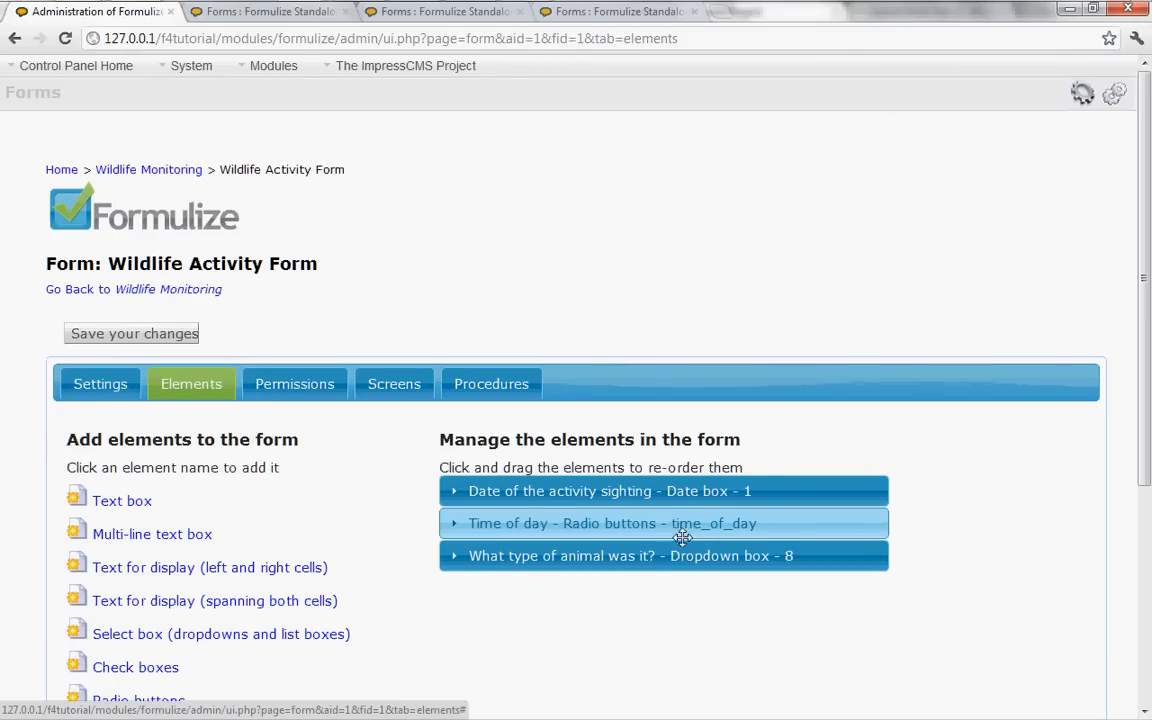
pyautogui.click(621, 562)
pyautogui.click(549, 624)
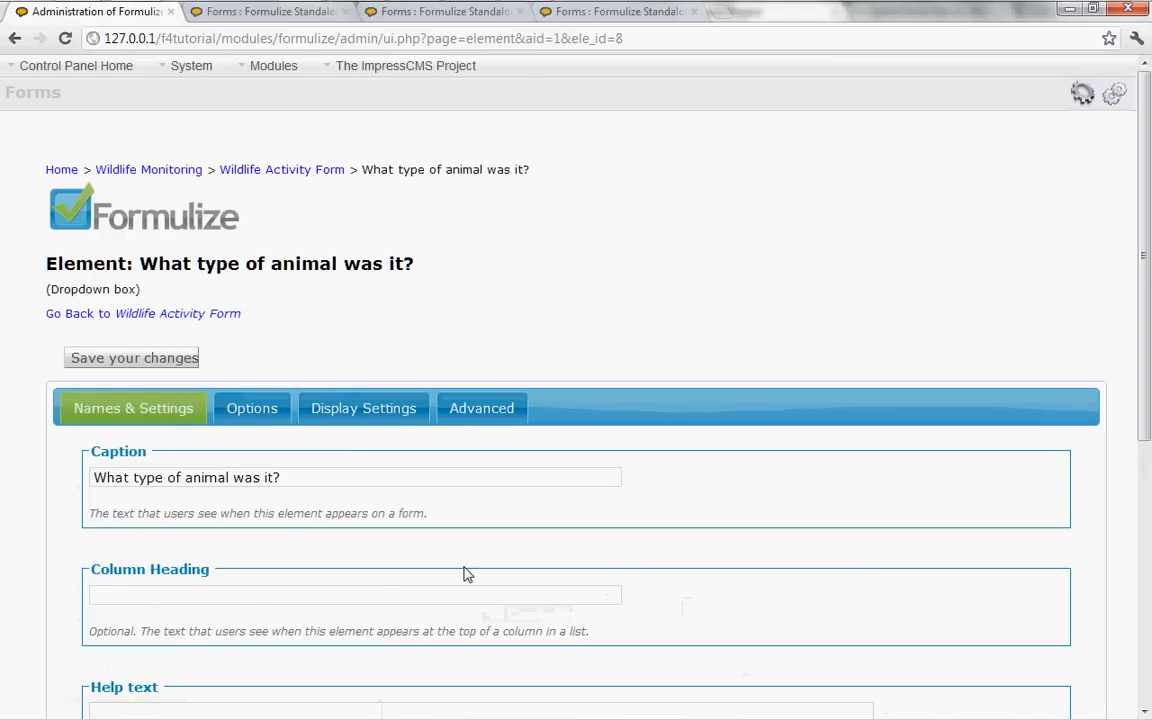
pyautogui.click(282, 412)
# Add a match-all filter where "What time of day is this animal usually" seen = {time_of_day}, and save the dropdown
pyautogui.scroll(-10, 433, 500)
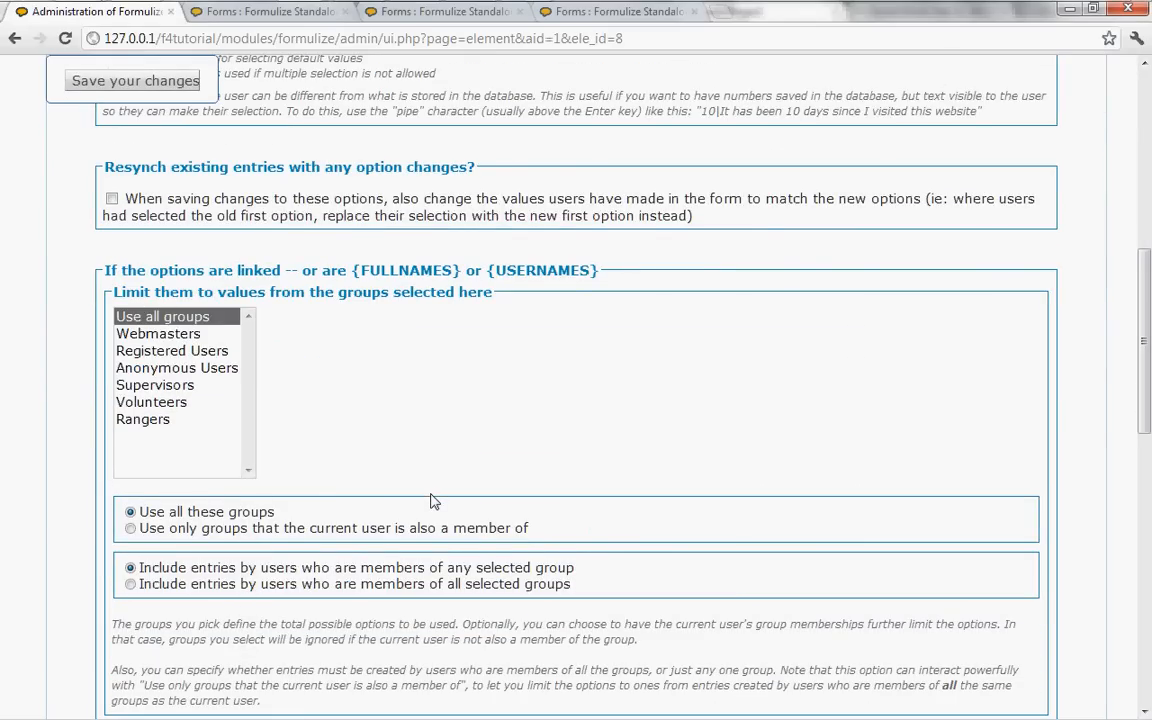
pyautogui.scroll(-5, 433, 500)
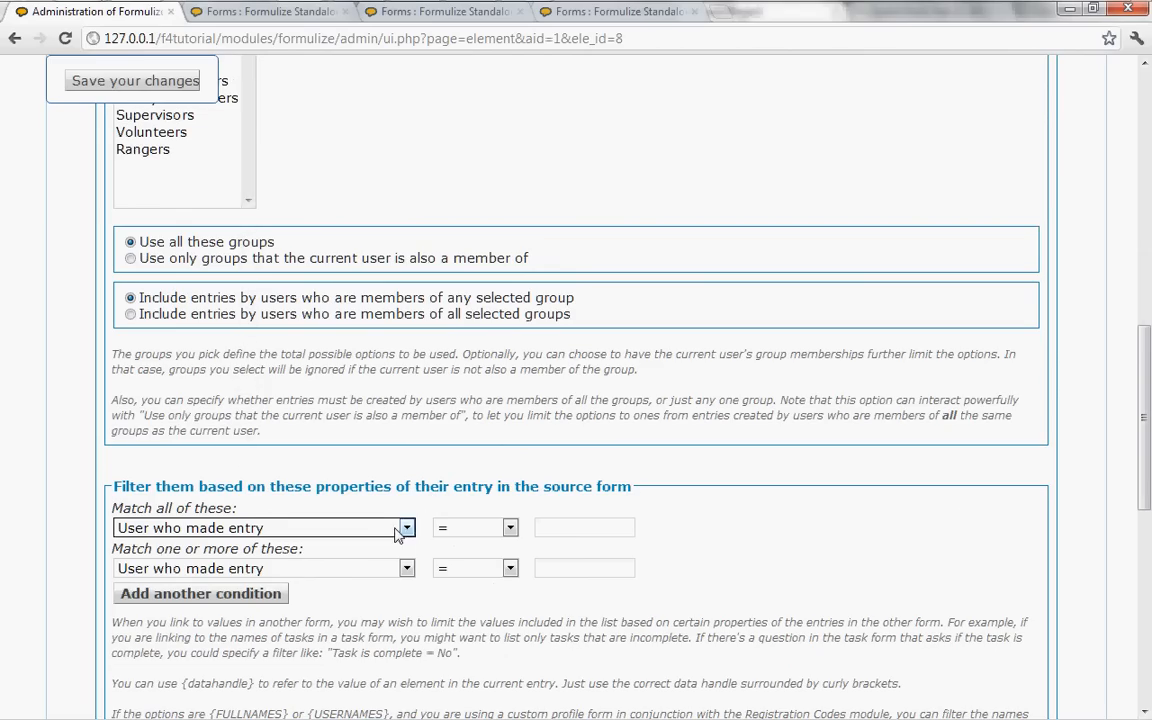
pyautogui.click(397, 533)
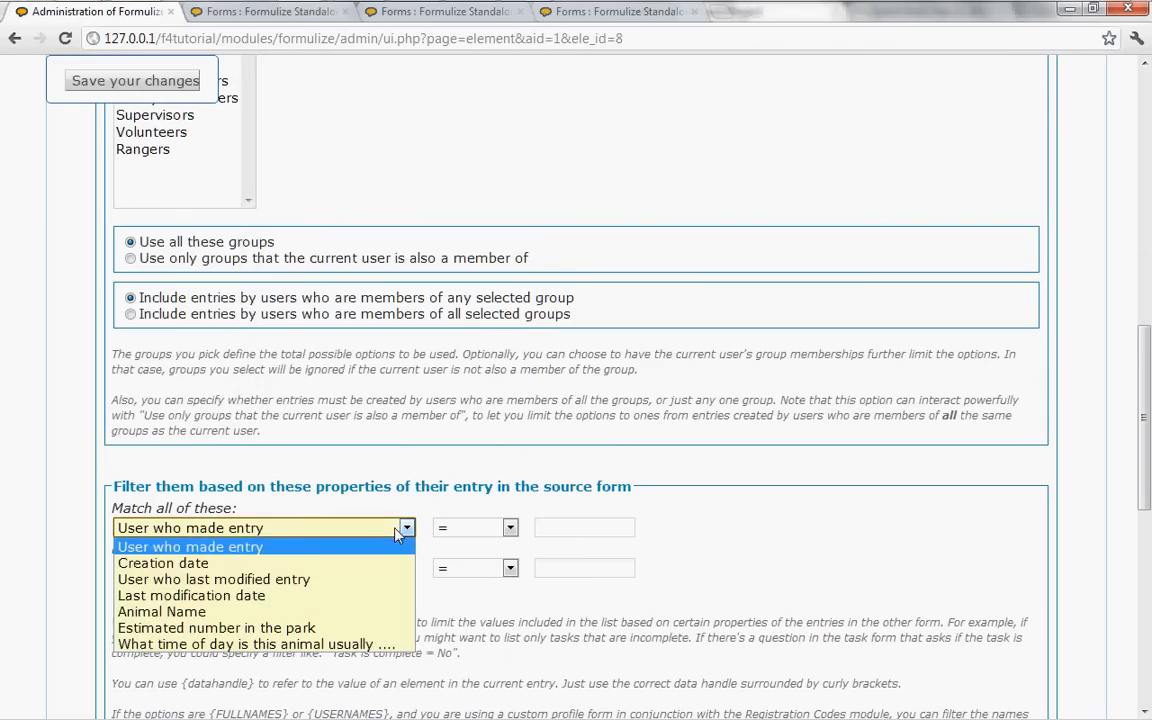
pyautogui.click(323, 645)
pyautogui.click(549, 527)
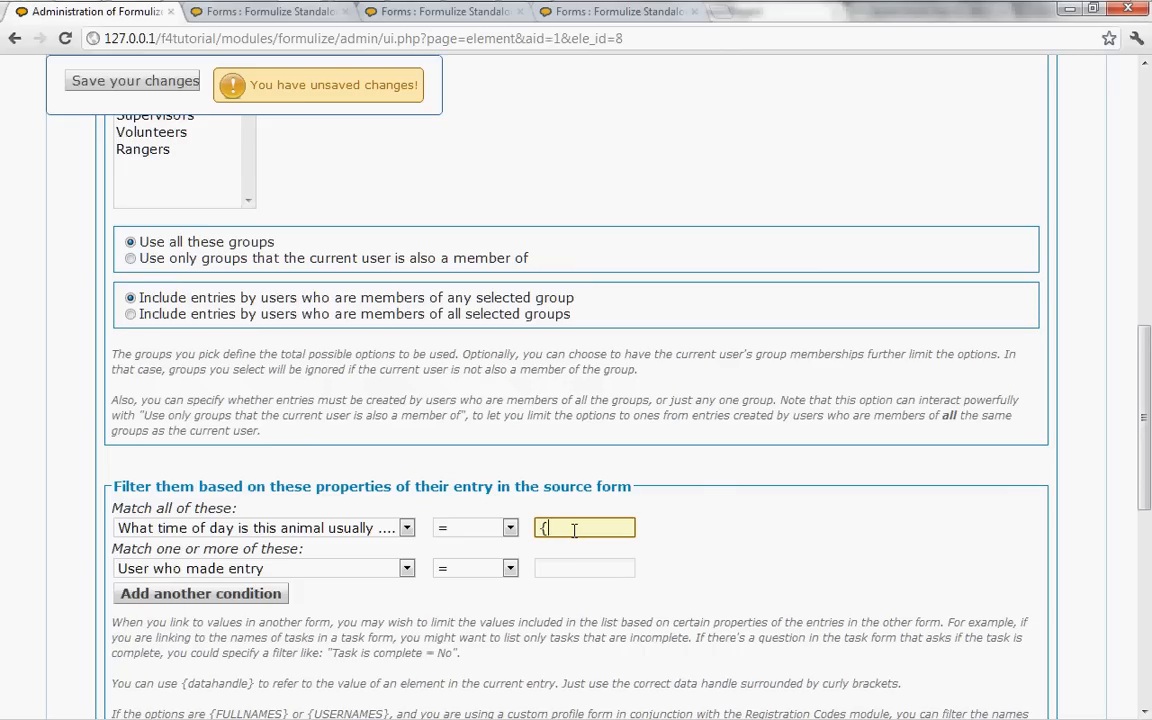
pyautogui.write('me_of_day}')
pyautogui.click(128, 88)
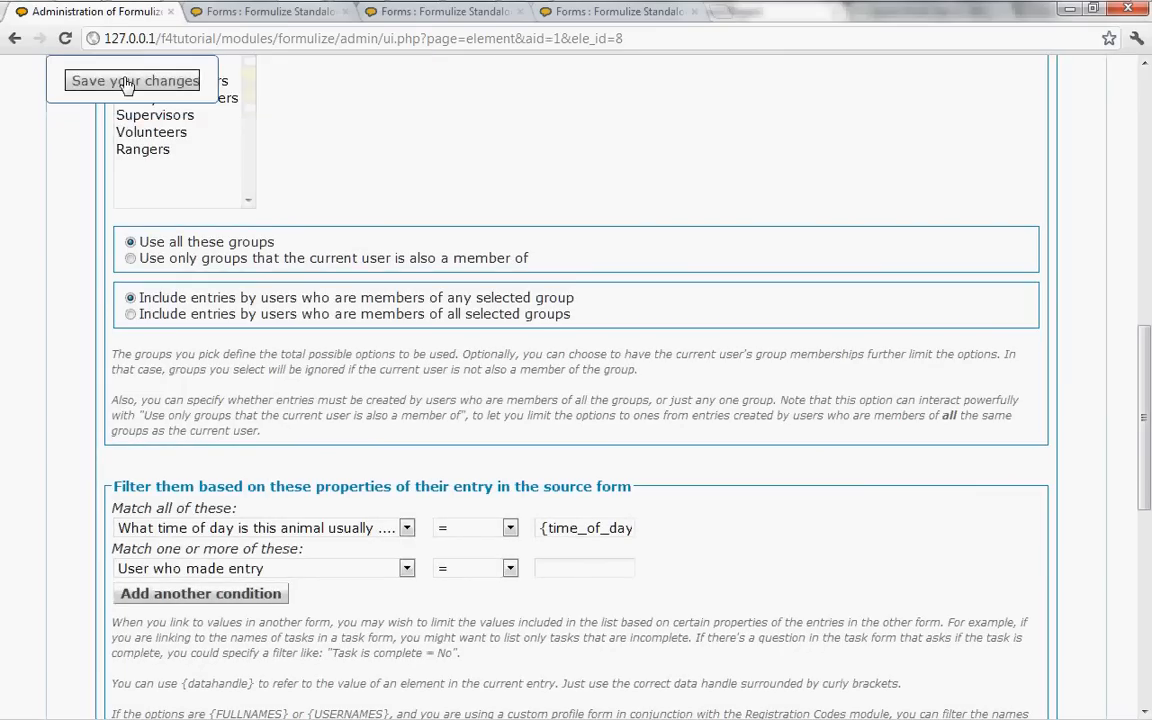
# Leave the blank Wildlife Activity Form entry and add the Time of day column to the form's entries list
pyautogui.click(402, 17)
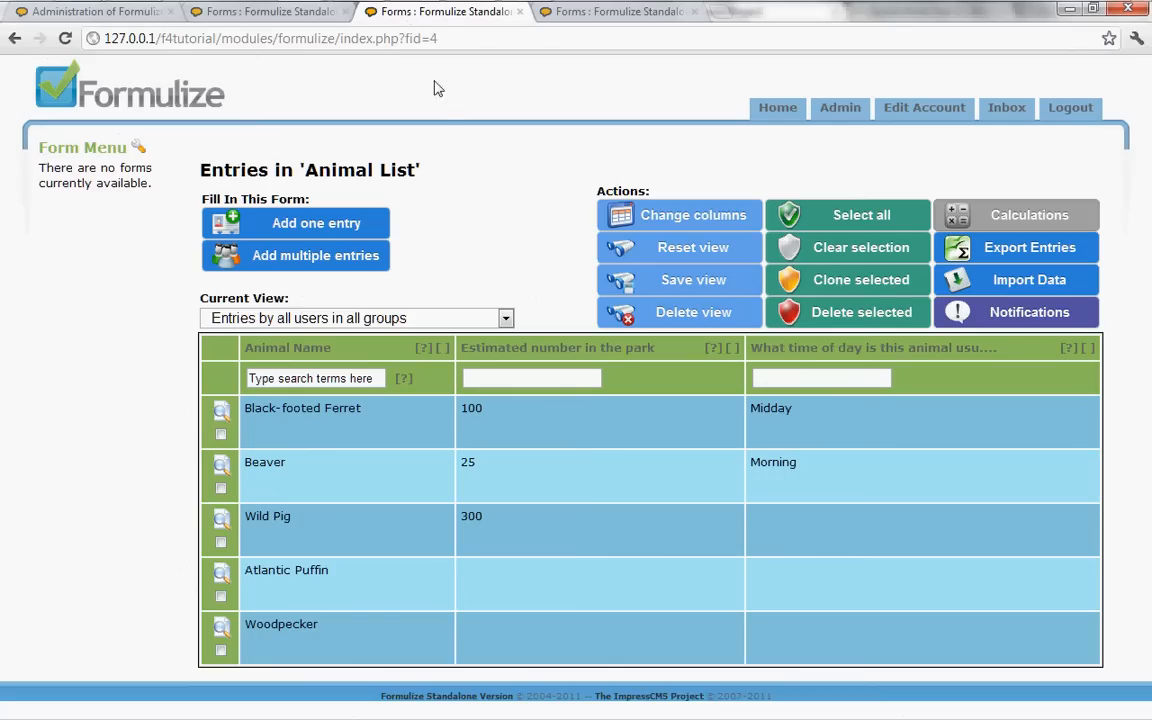
pyautogui.click(281, 17)
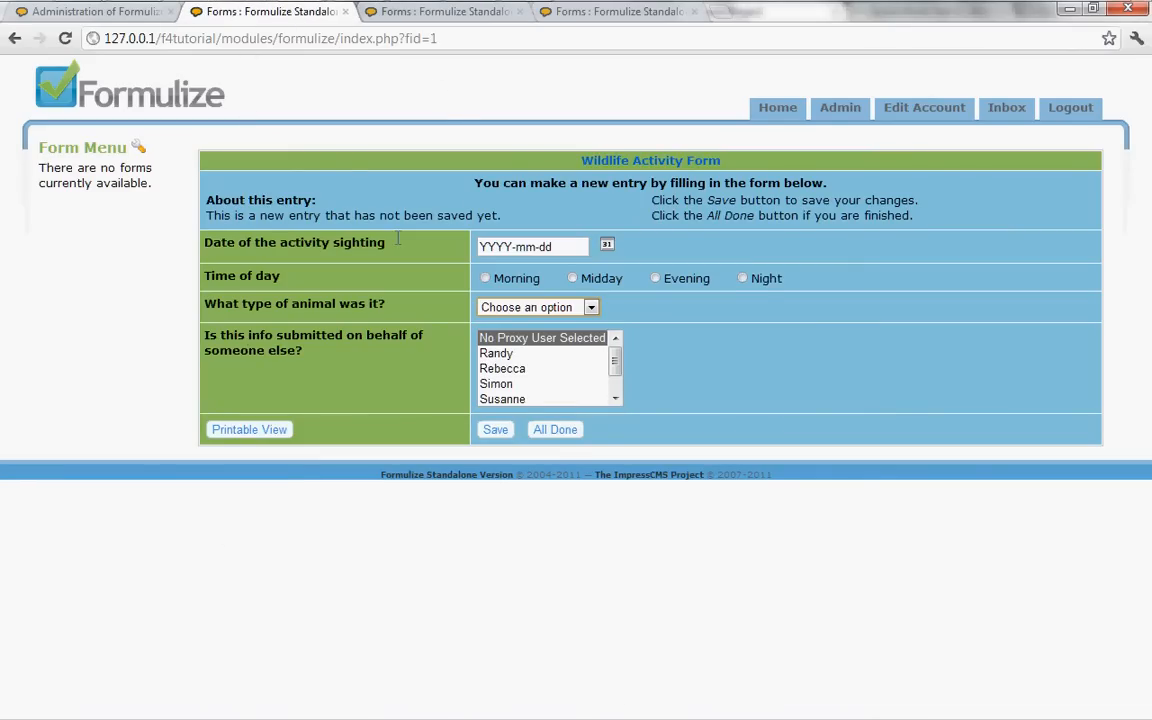
pyautogui.click(548, 429)
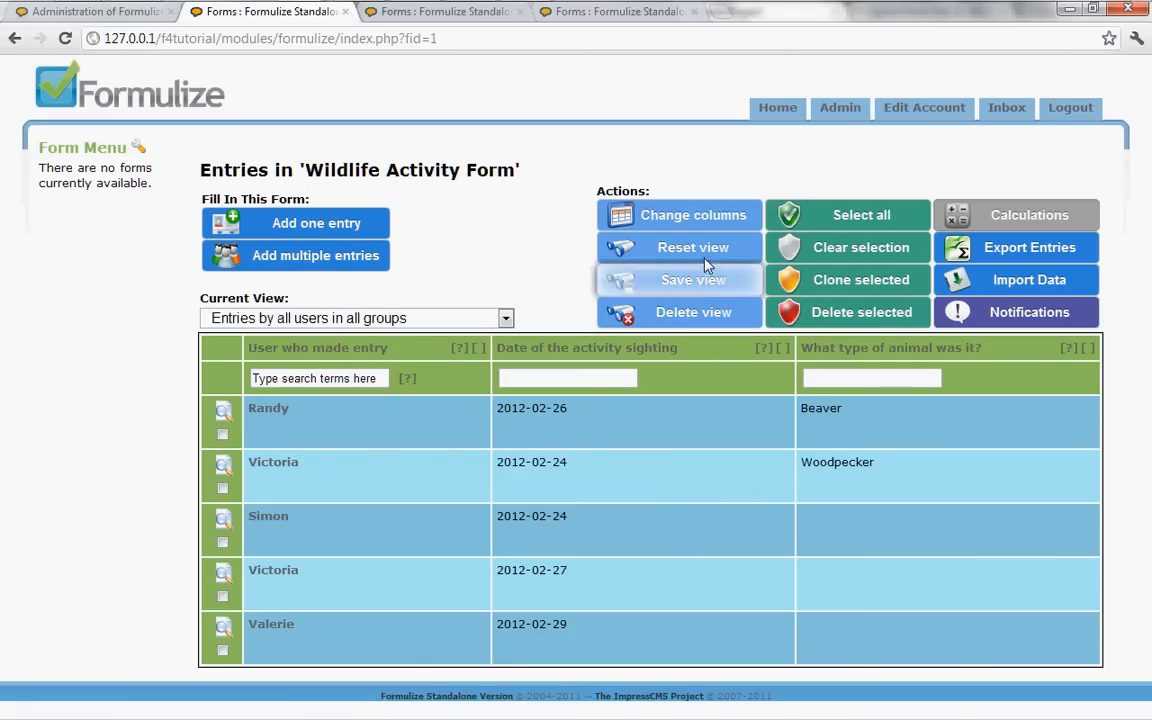
pyautogui.click(672, 217)
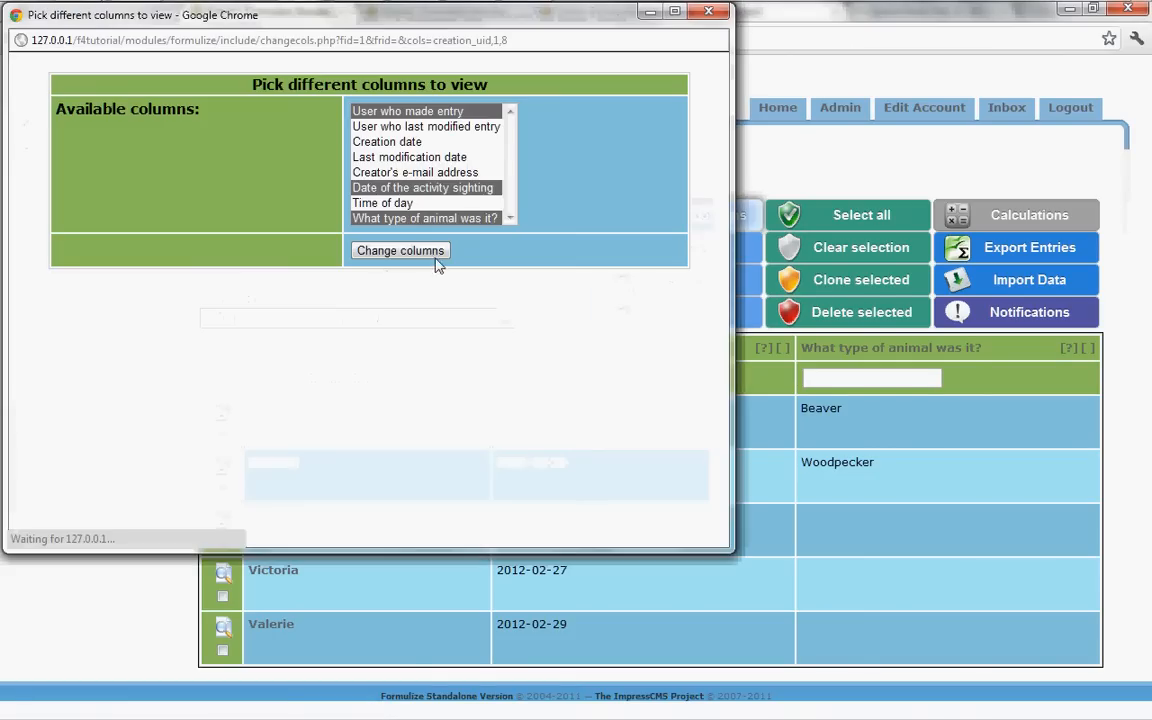
pyautogui.keyDown('ctrl'); pyautogui.click(382, 203); pyautogui.keyUp('ctrl')
pyautogui.click(420, 252)
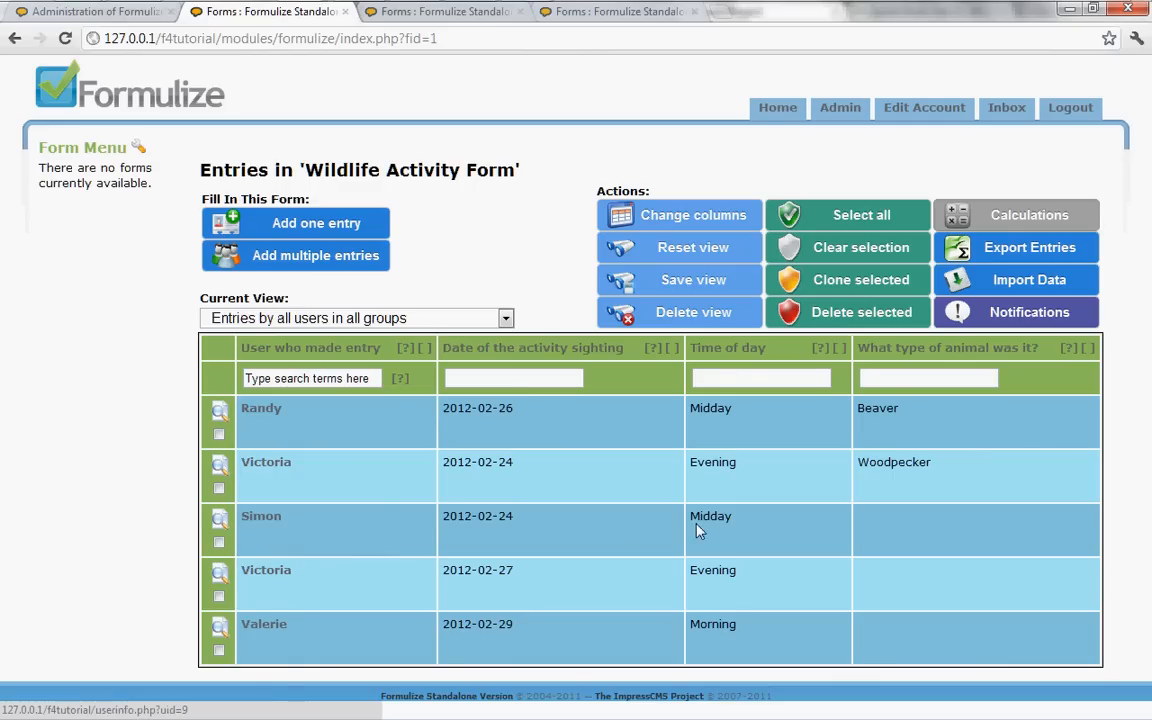
# Open the 2012-02-24 Midday entry in the Wildlife Activity Form and check its animal choices against the Animal List
pyautogui.click(335, 529)
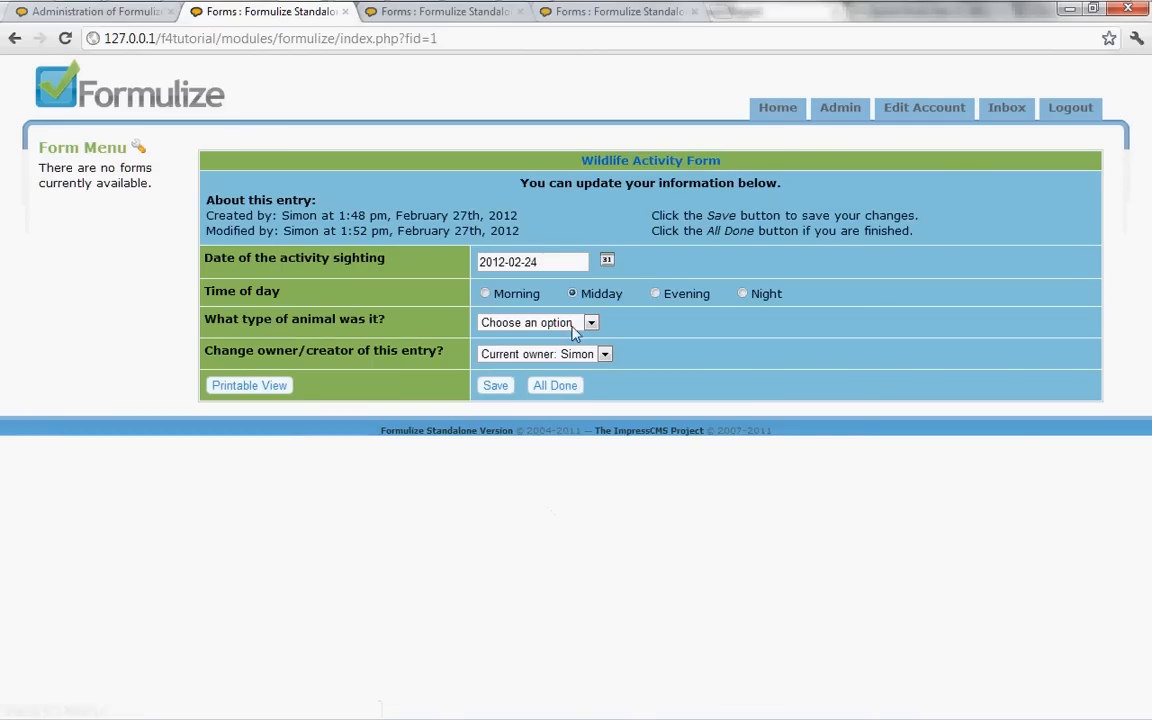
pyautogui.click(574, 323)
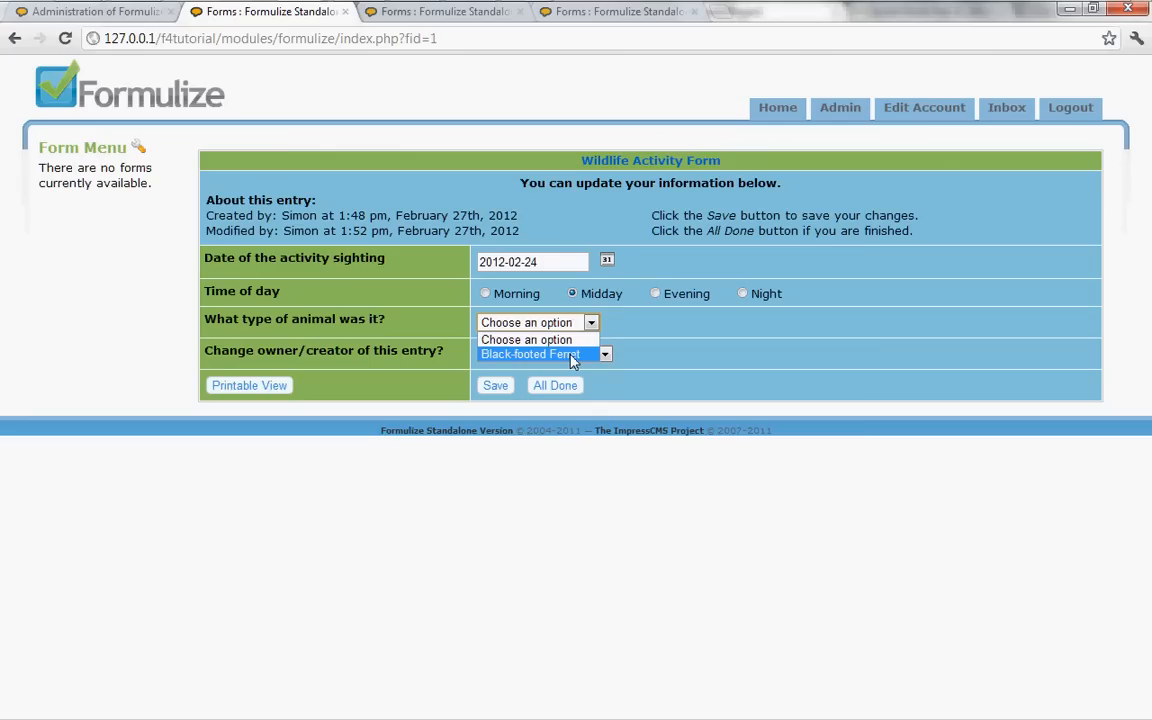
pyautogui.click(565, 340)
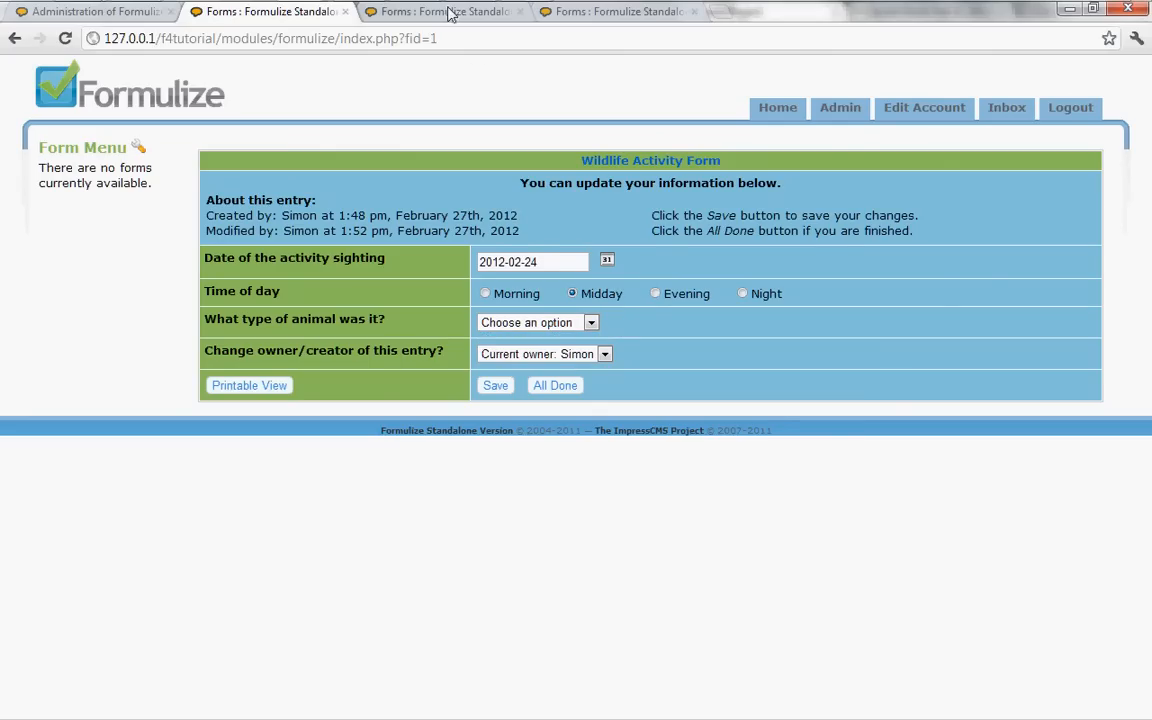
pyautogui.click(405, 11)
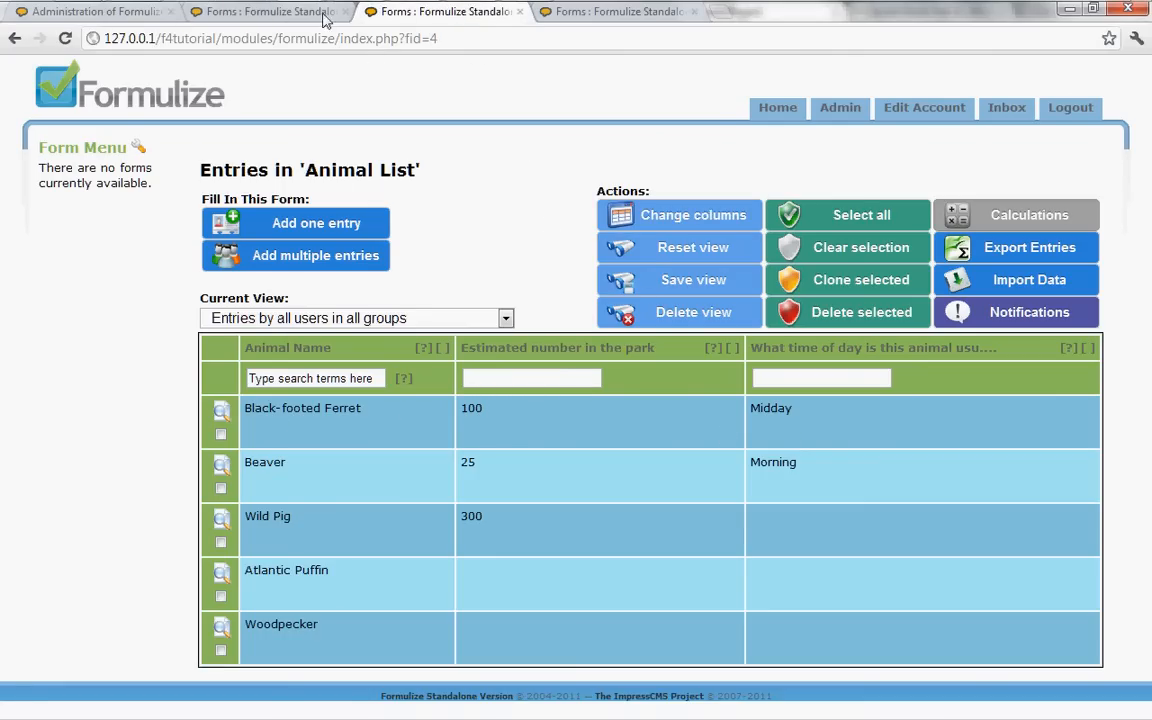
pyautogui.click(305, 14)
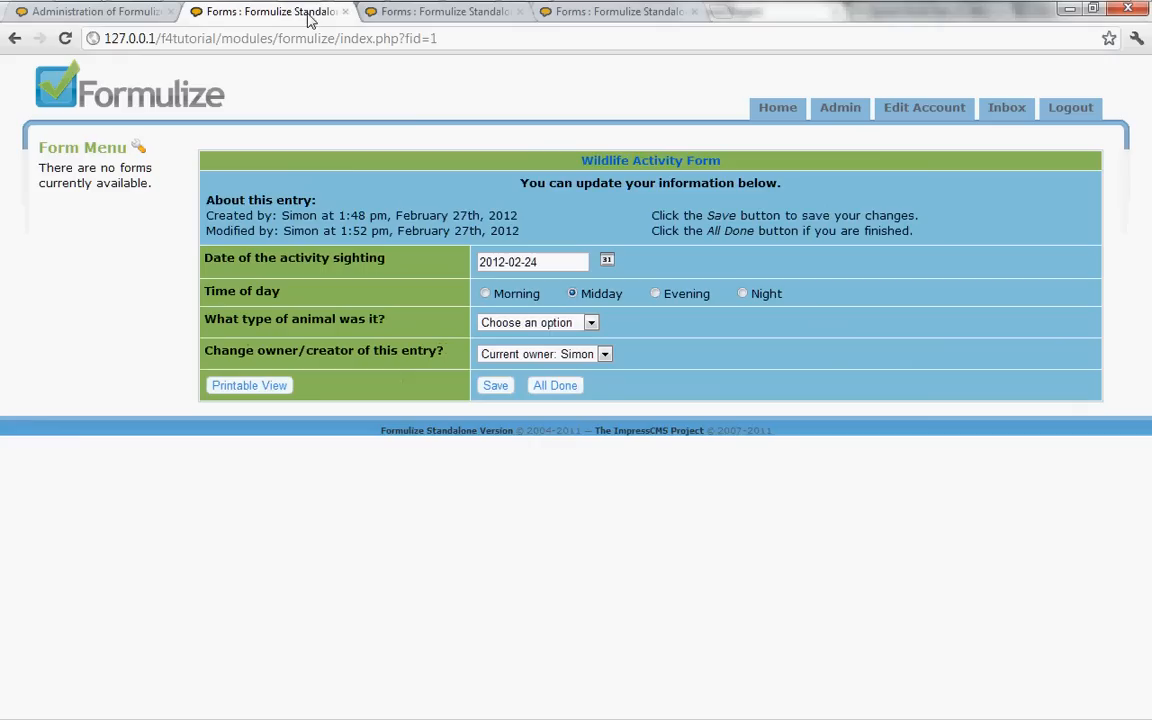
# Change the entry's time of day to Morning, save it, and check the choices in the animal dropdown
pyautogui.click(486, 294)
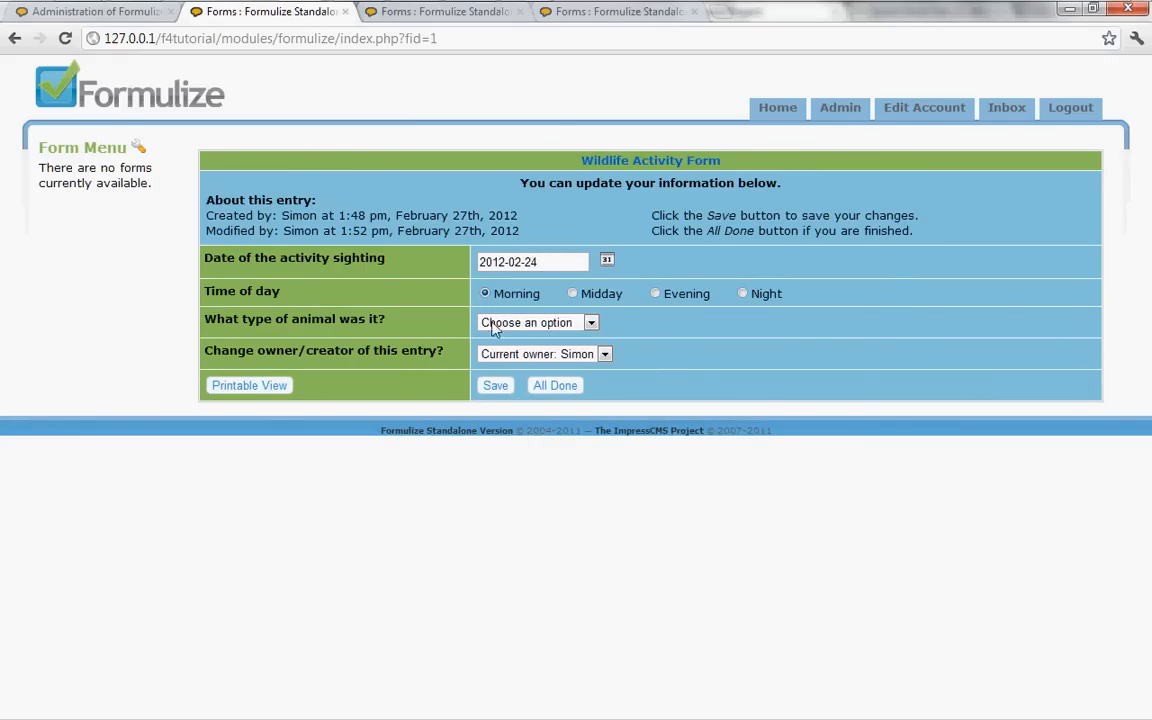
pyautogui.click(496, 386)
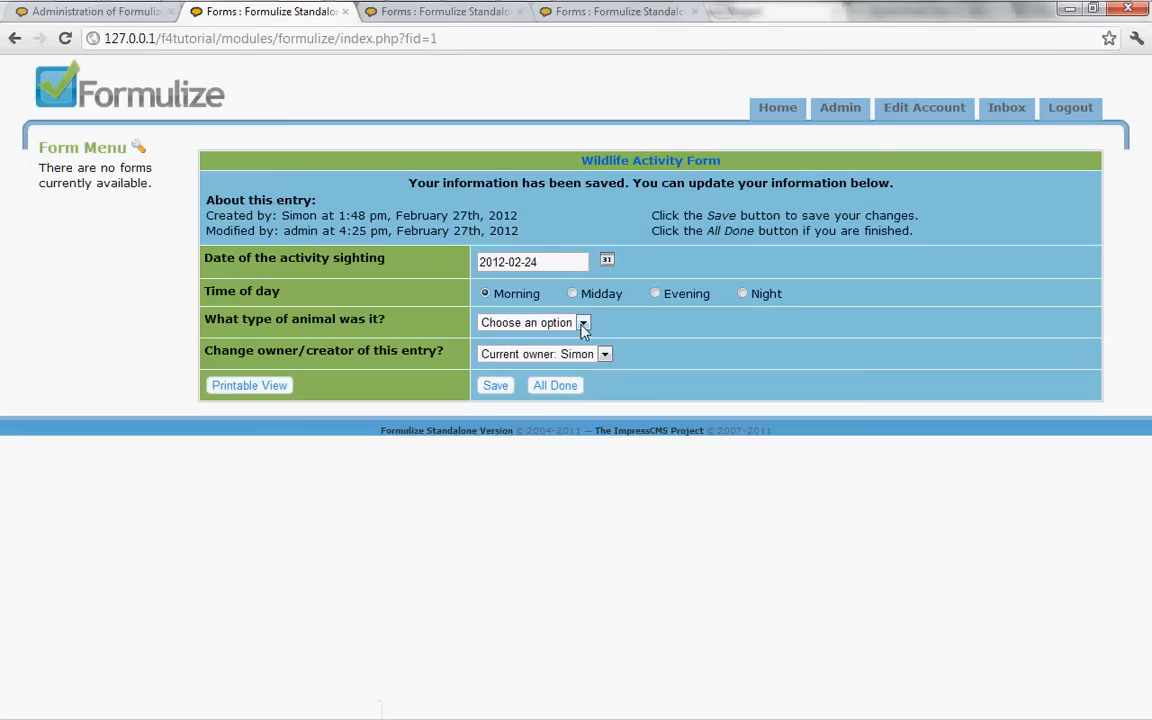
pyautogui.click(583, 323)
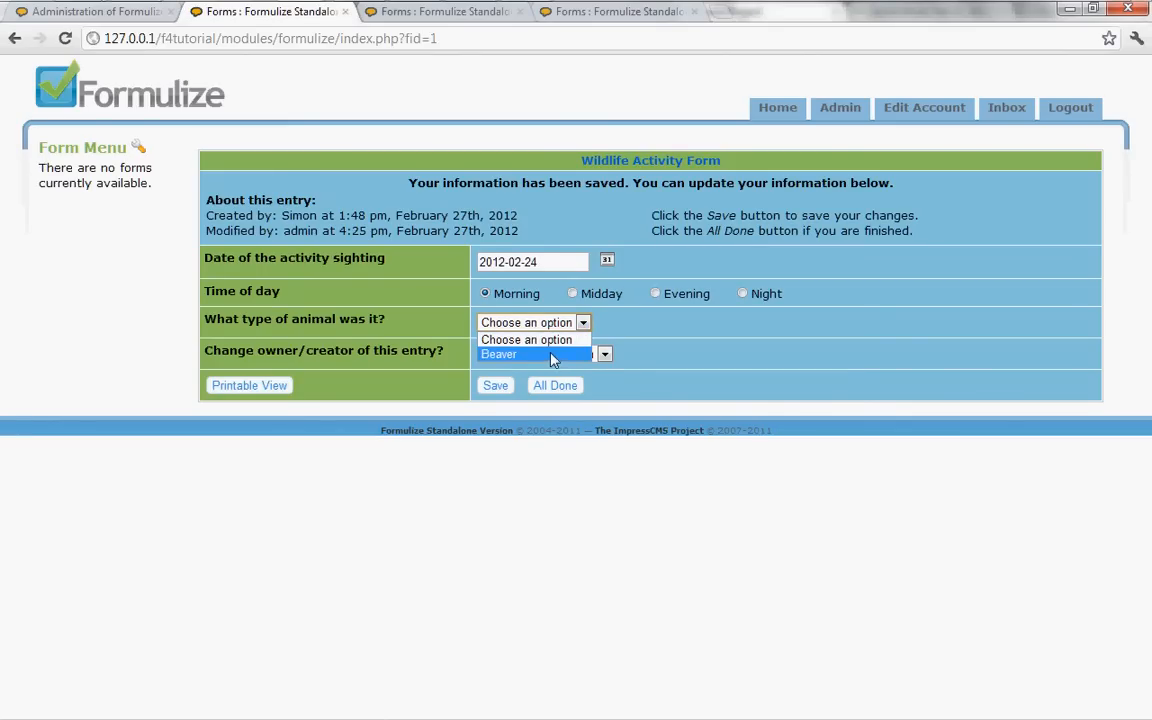
pyautogui.click(625, 328)
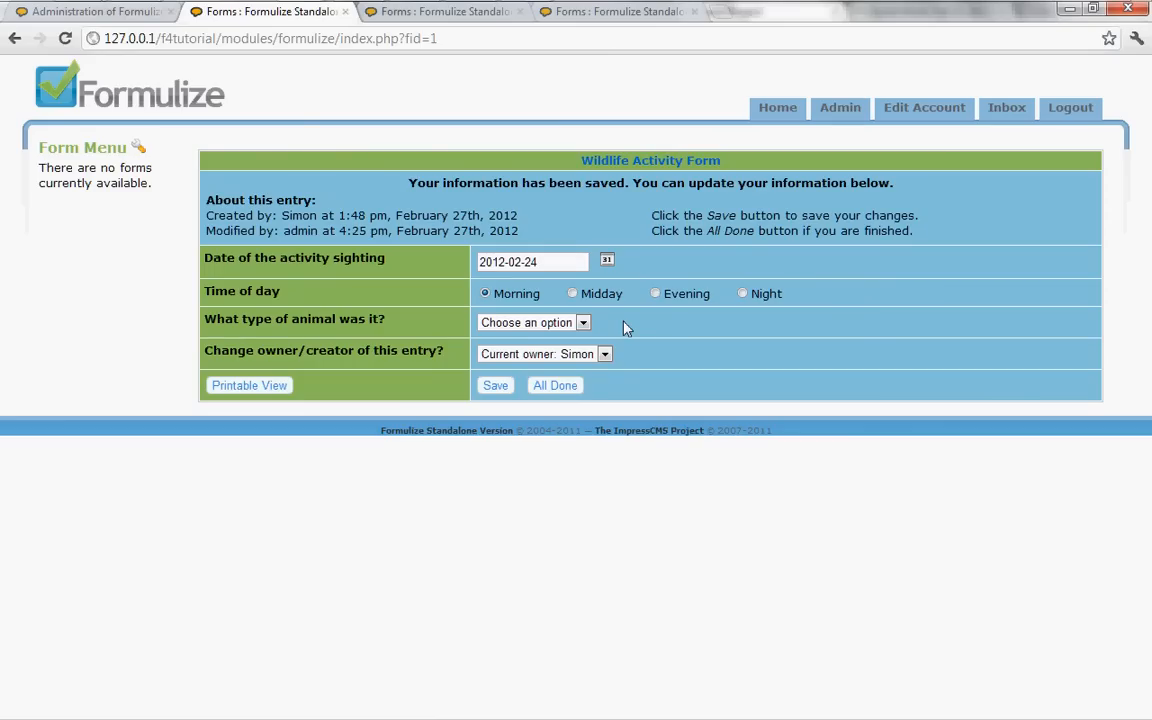
# Compare the Morning entry's animal choices with the time-of-day values recorded in the Animal List
pyautogui.click(450, 12)
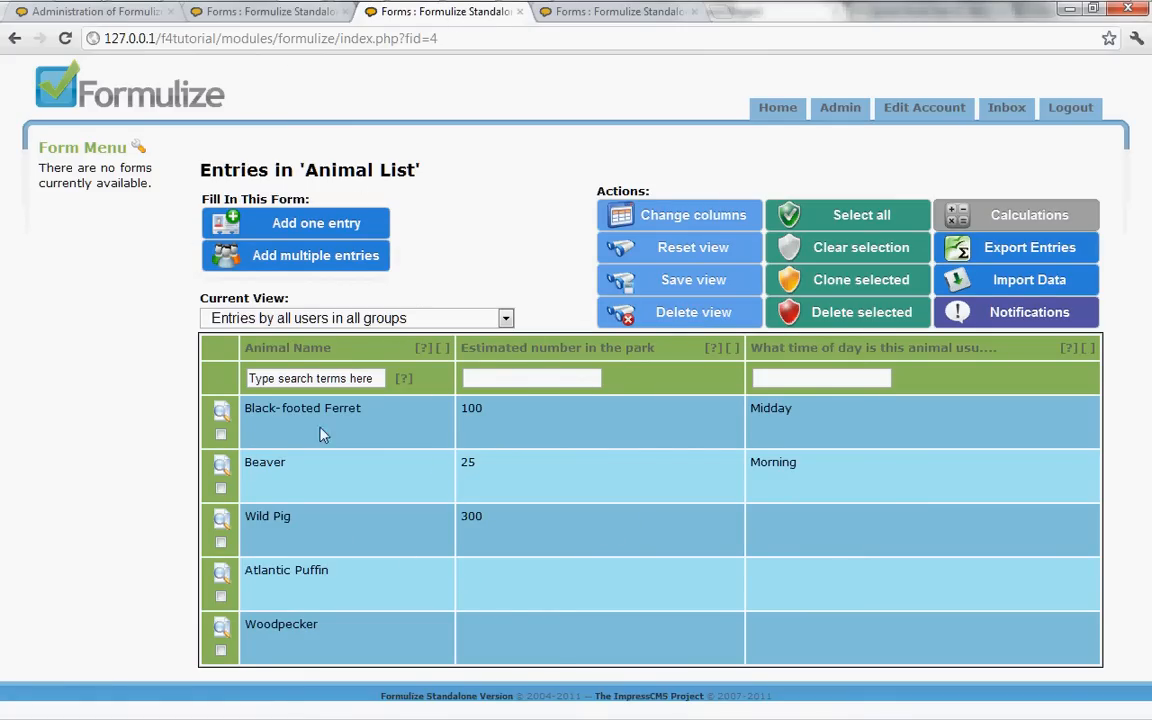
pyautogui.click(220, 12)
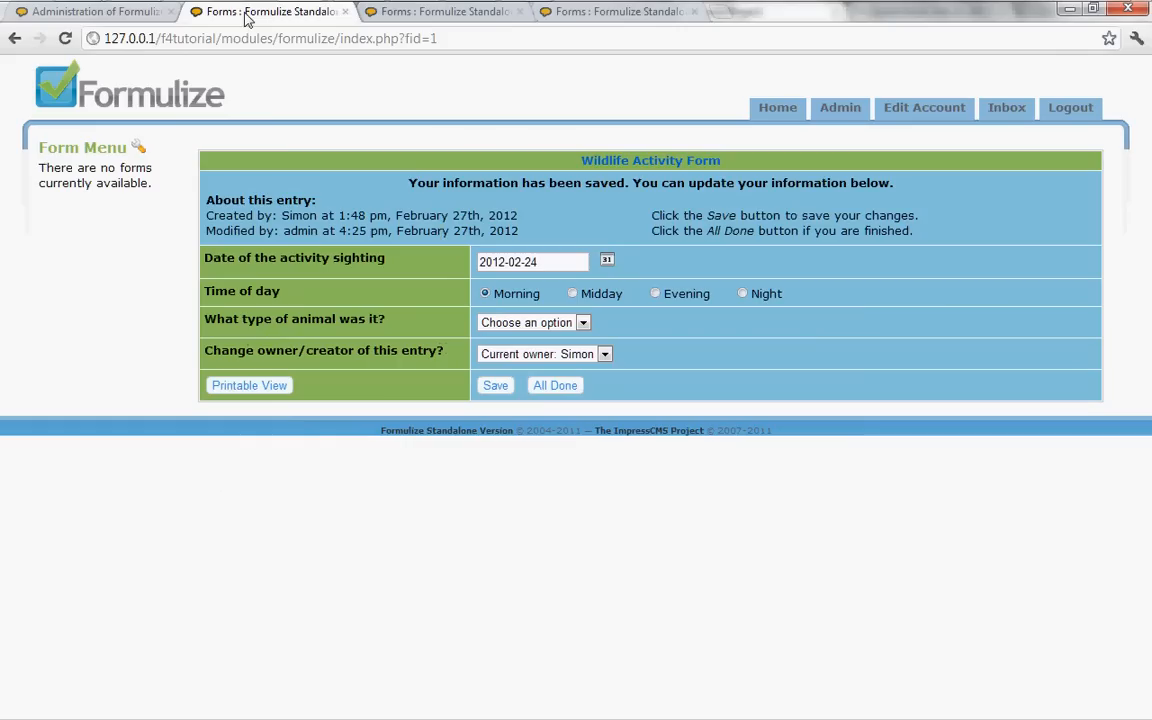
pyautogui.click(533, 323)
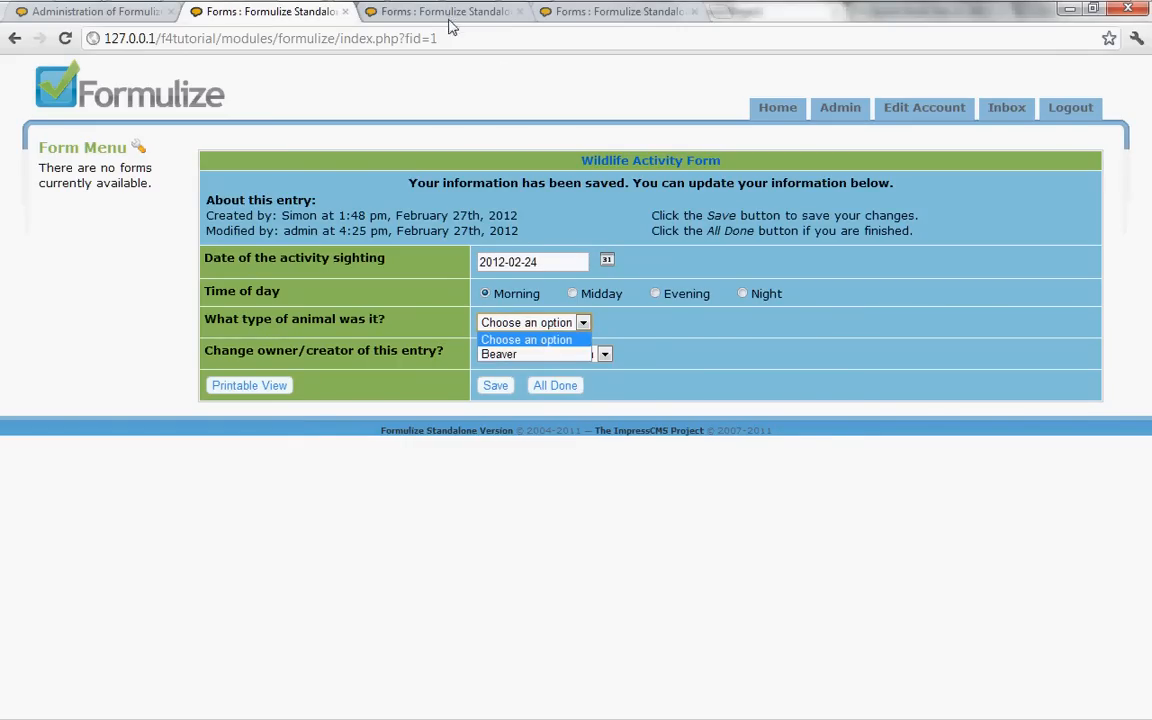
pyautogui.click(404, 16)
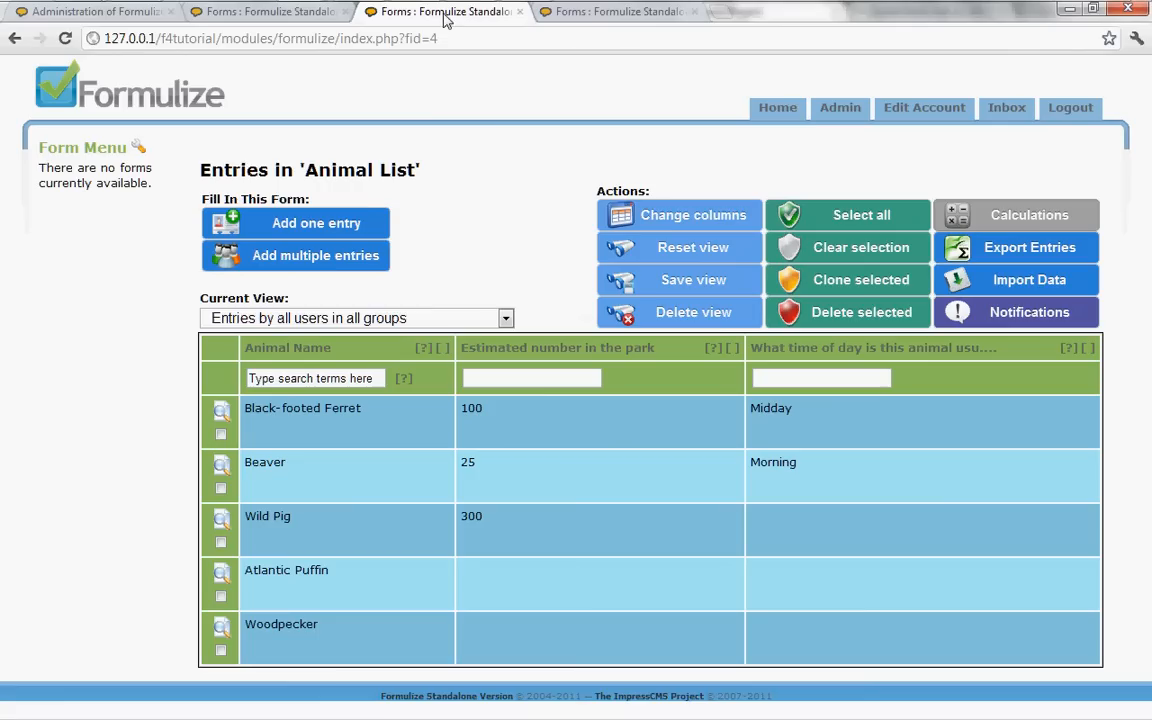
# Review the animal dropdown's group limits, source-form filter and pick-restriction settings, comparing them with the Animal List entries
pyautogui.click(112, 16)
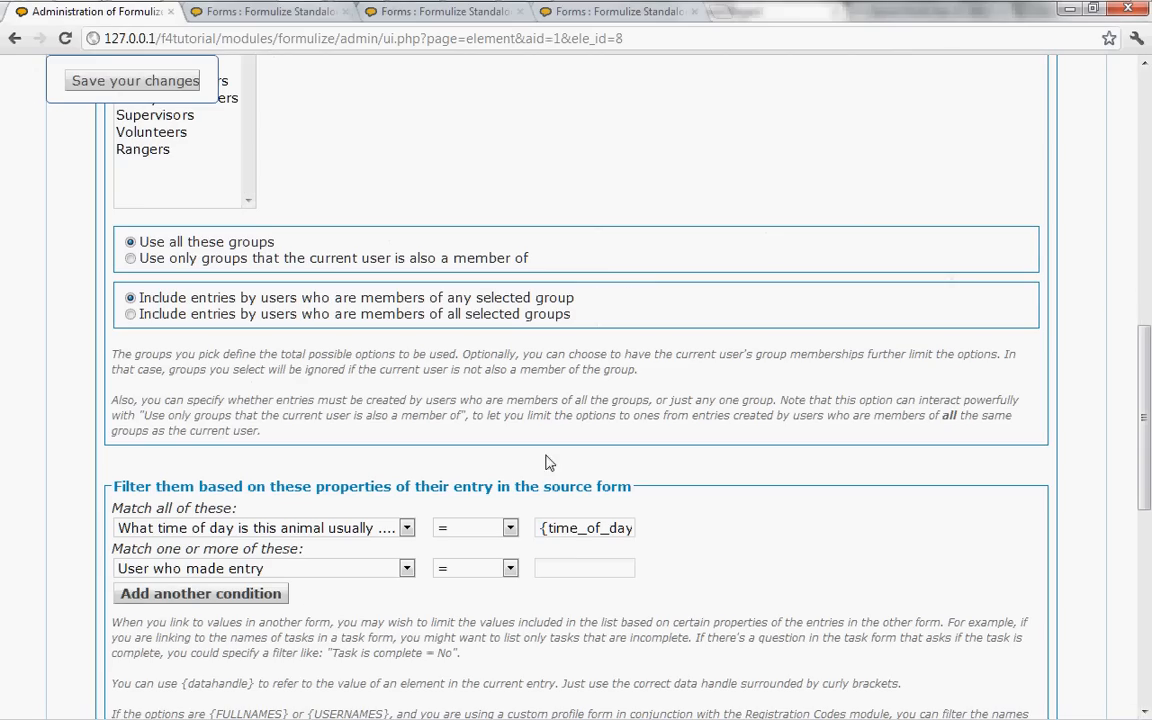
pyautogui.scroll(3, 545, 463)
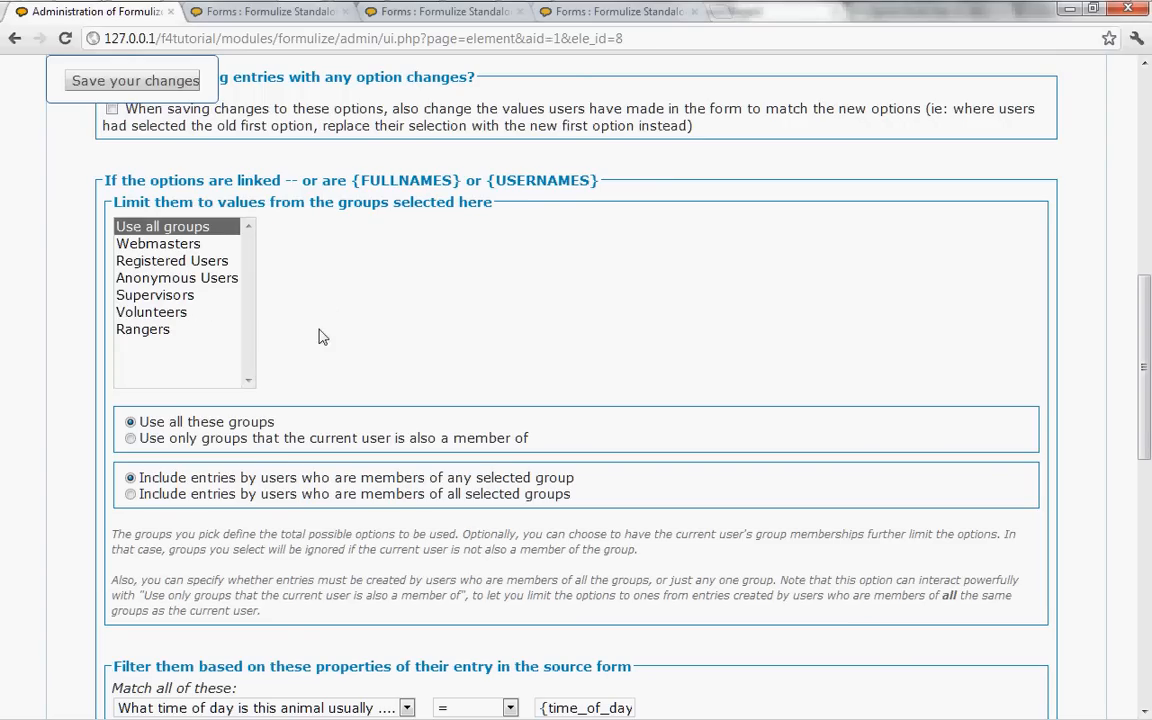
pyautogui.click(407, 22)
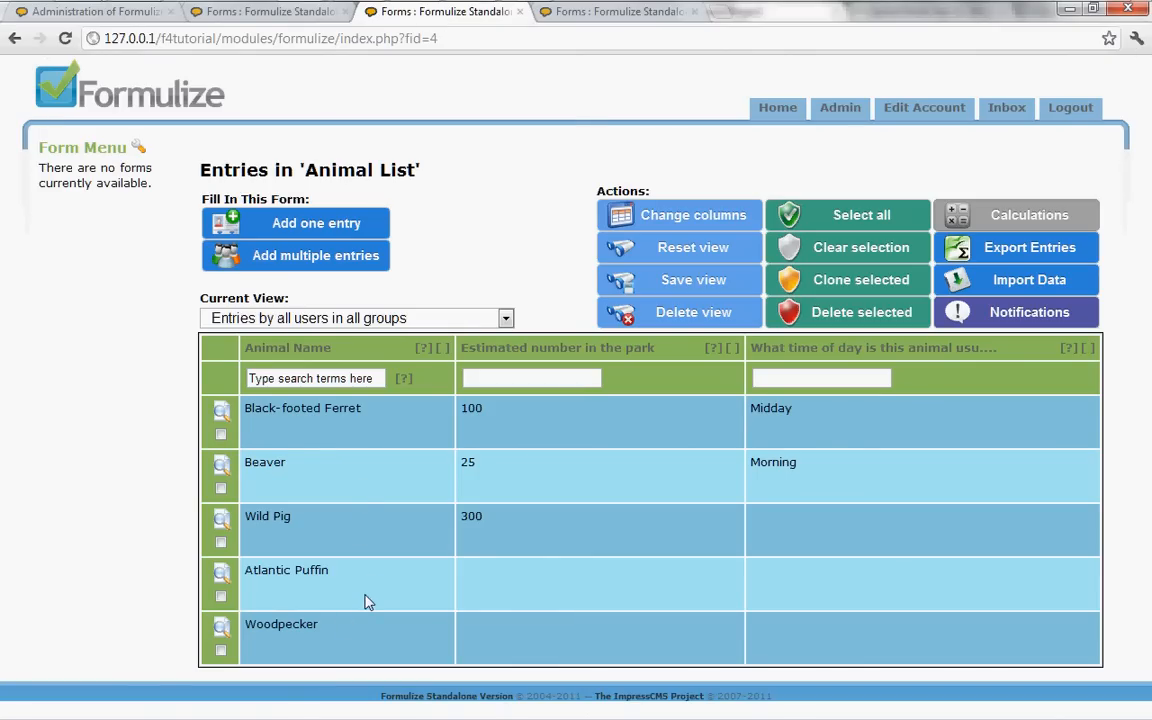
pyautogui.click(100, 18)
pyautogui.click(378, 12)
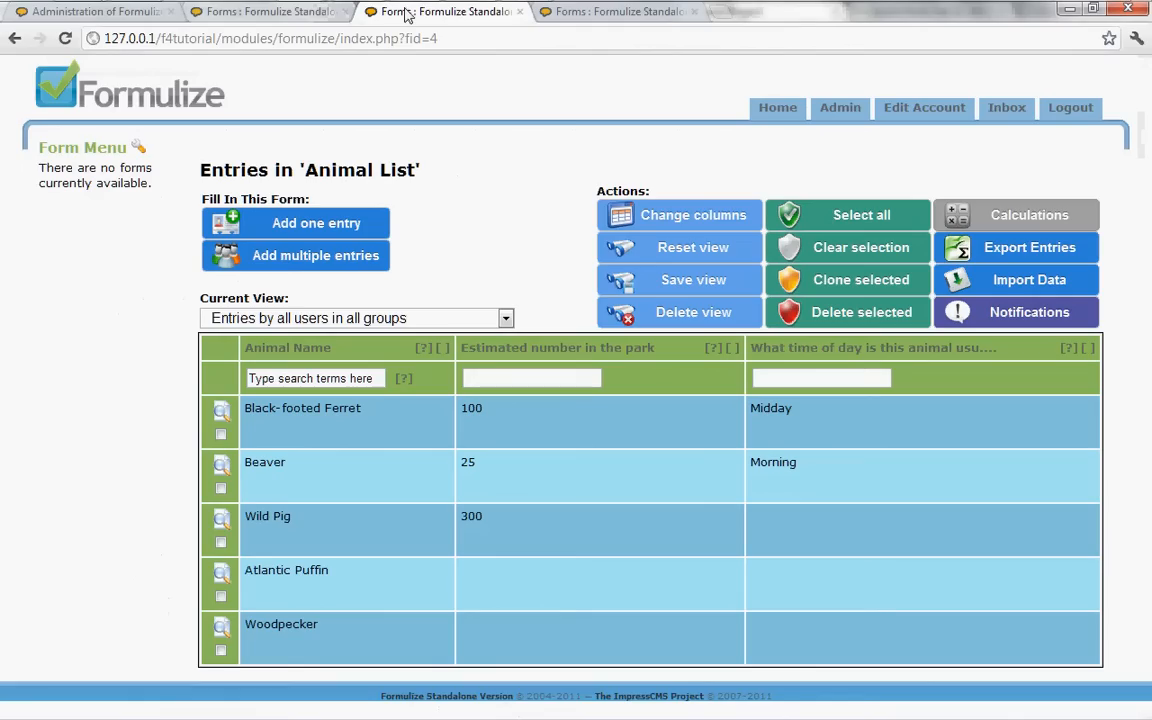
pyautogui.click(83, 15)
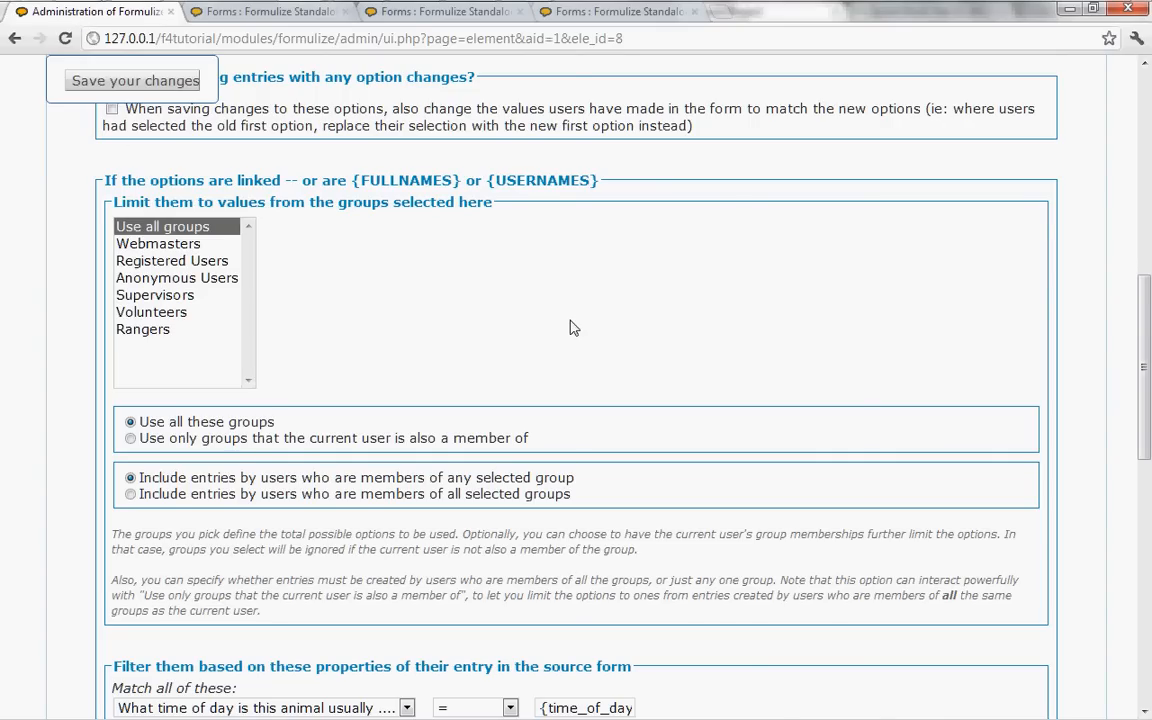
pyautogui.scroll(-3, 570, 328)
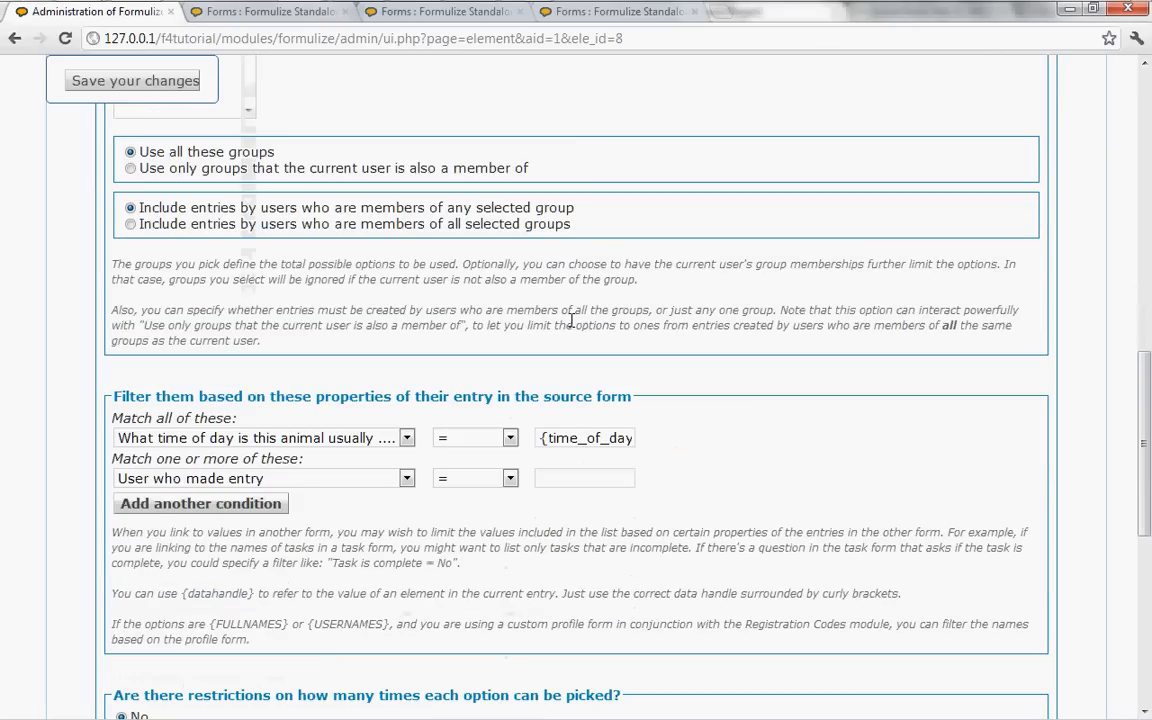
pyautogui.scroll(-4, 571, 320)
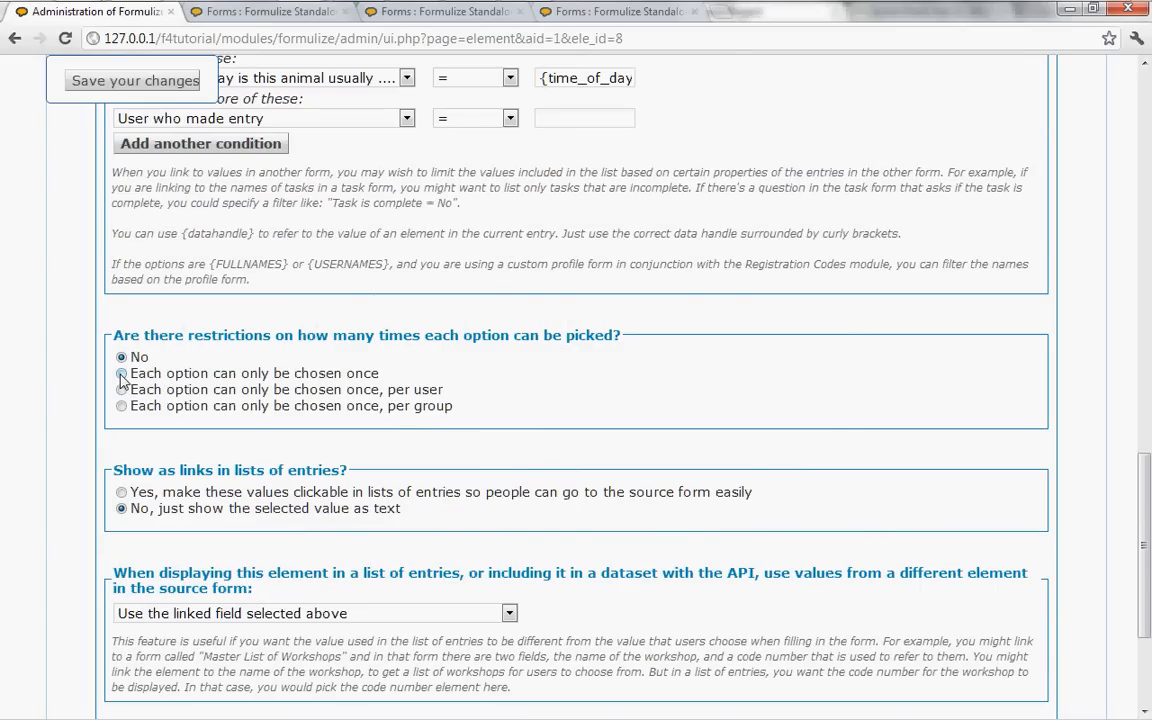
pyautogui.scroll(-1, 586, 384)
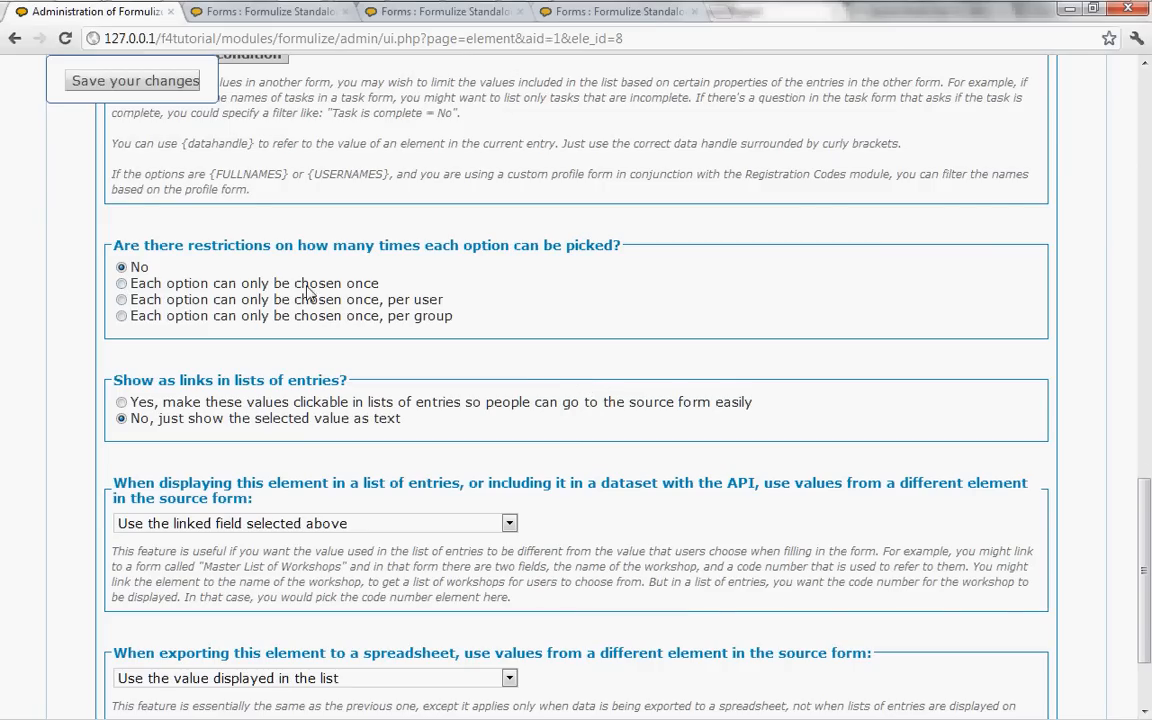
pyautogui.scroll(3, 578, 316)
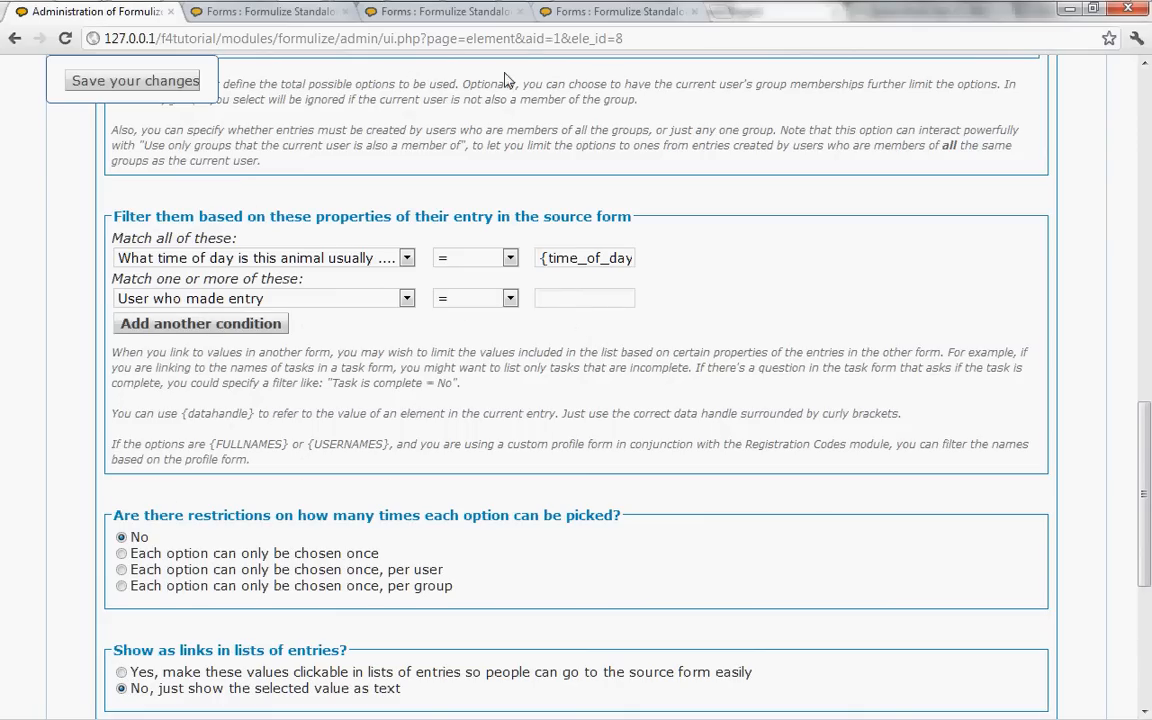
pyautogui.click(541, 258)
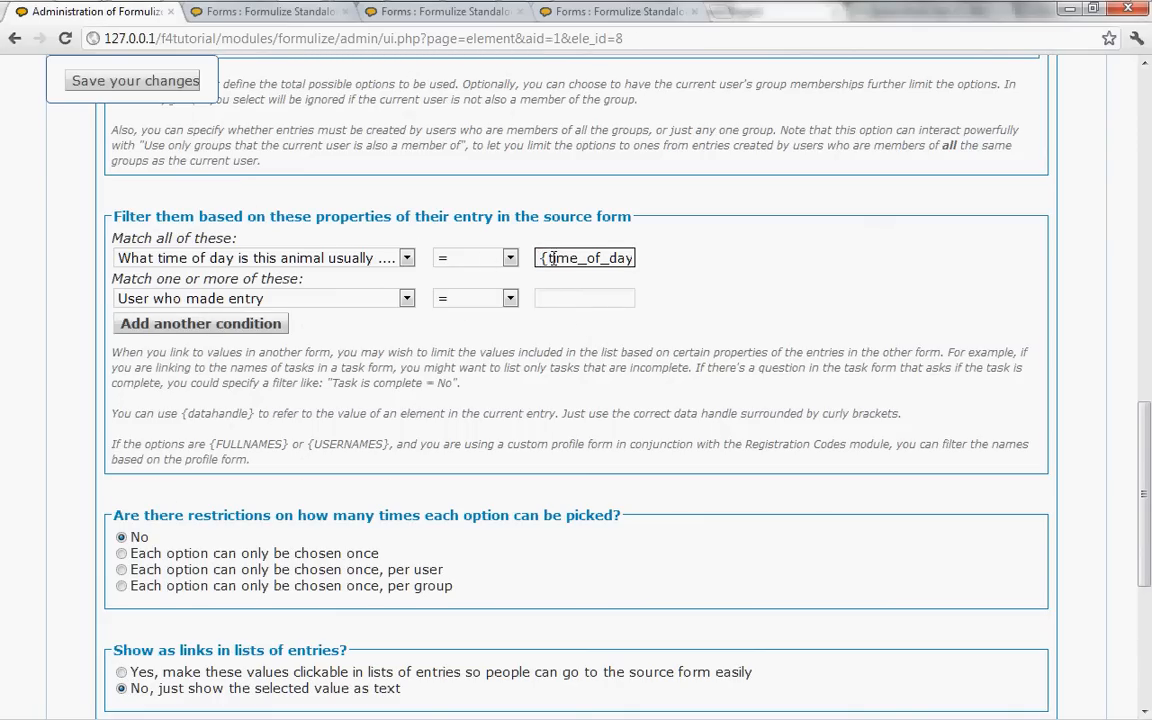
pyautogui.scroll(3, 586, 195)
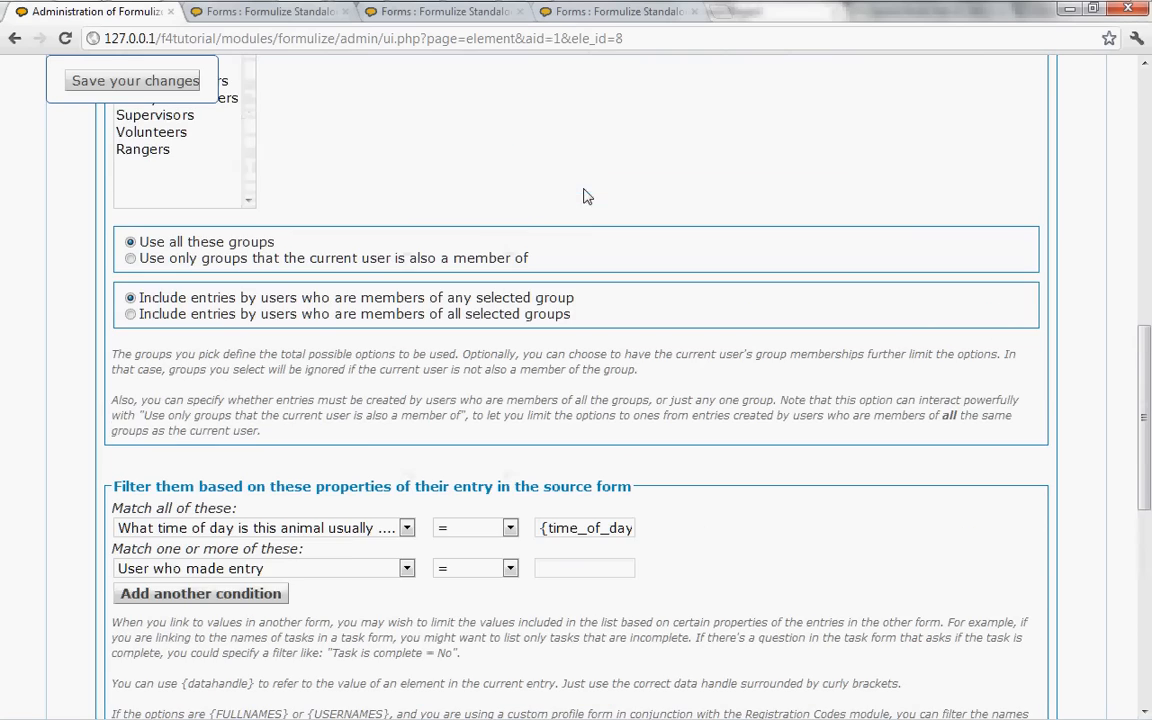
pyautogui.scroll(10, 549, 309)
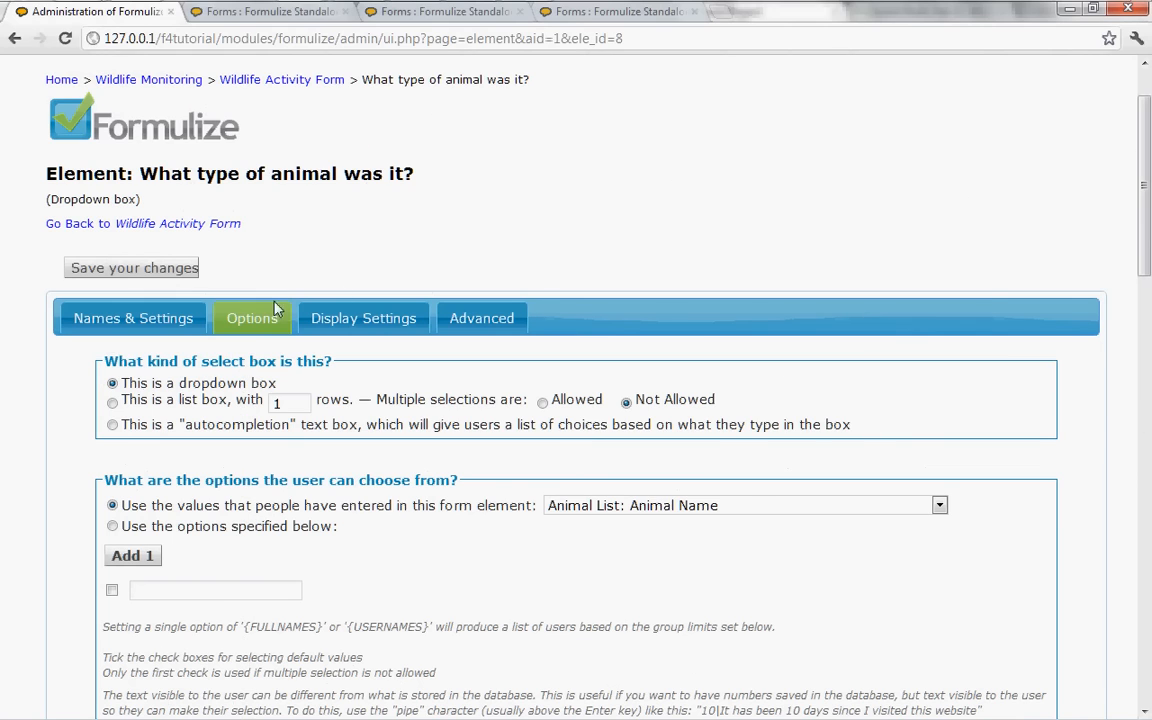
# Reload the animal dropdown's element page, return to its option settings, and delete the {time_of_day} match-all filter
pyautogui.click(664, 37)
pyautogui.press('Return')
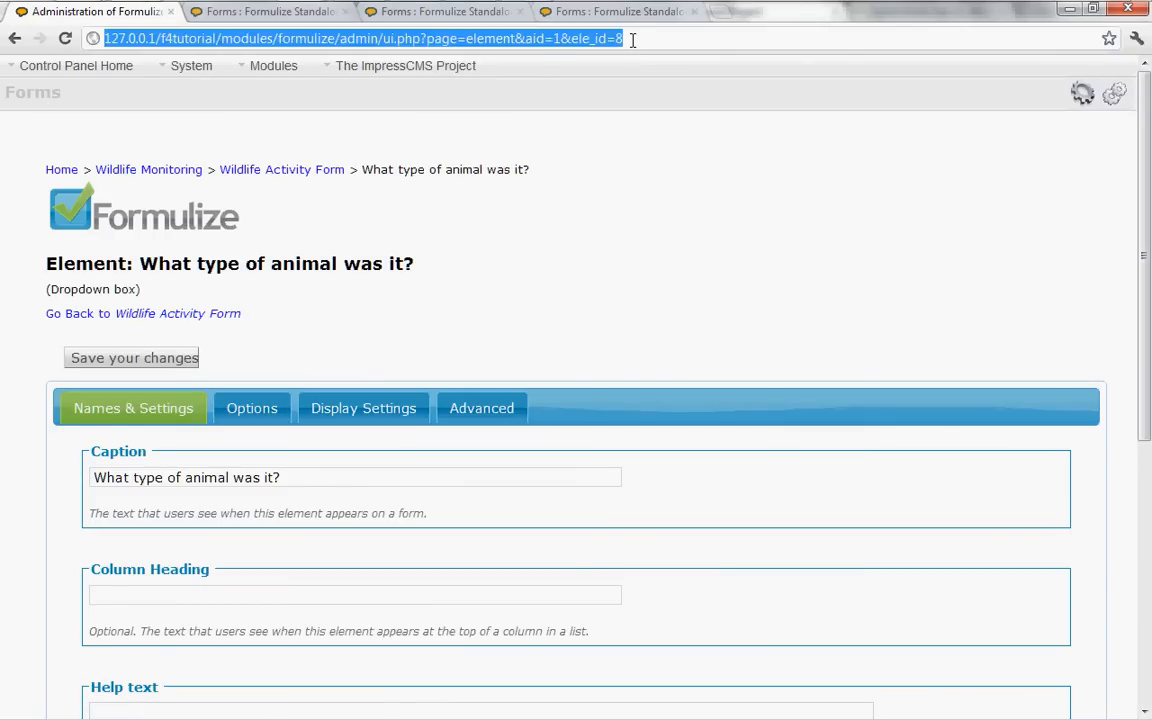
pyautogui.scroll(-1, 524, 241)
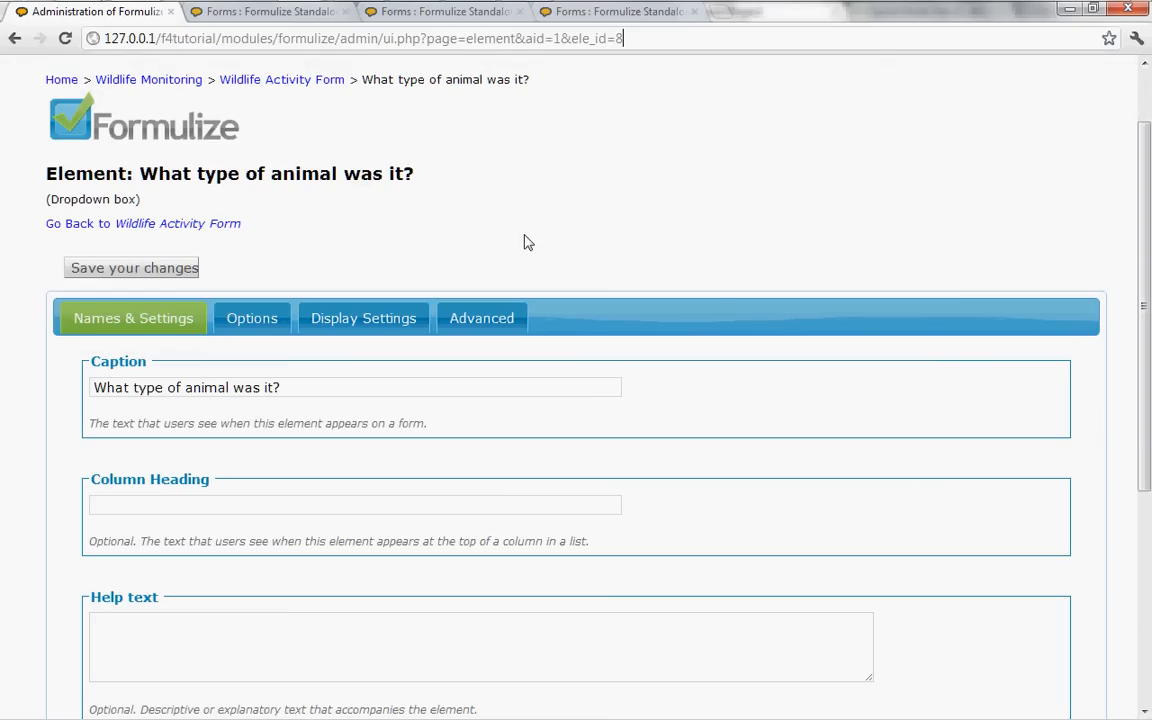
pyautogui.click(231, 330)
pyautogui.scroll(-8, 471, 352)
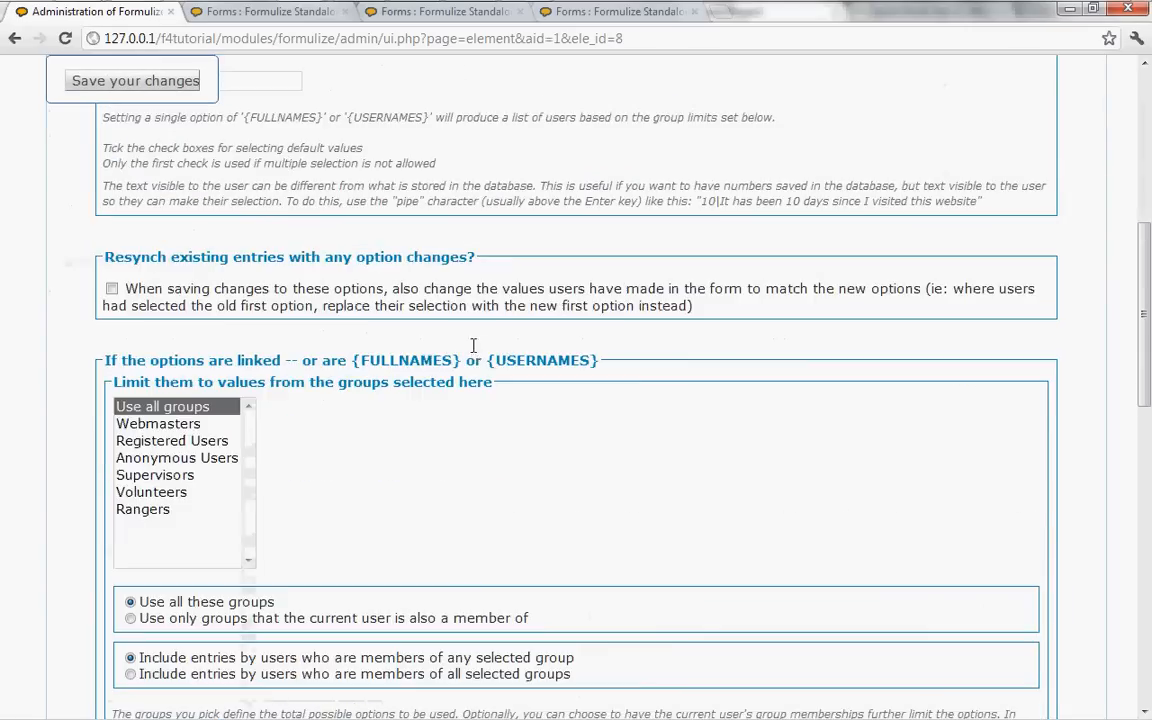
pyautogui.scroll(-1, 473, 352)
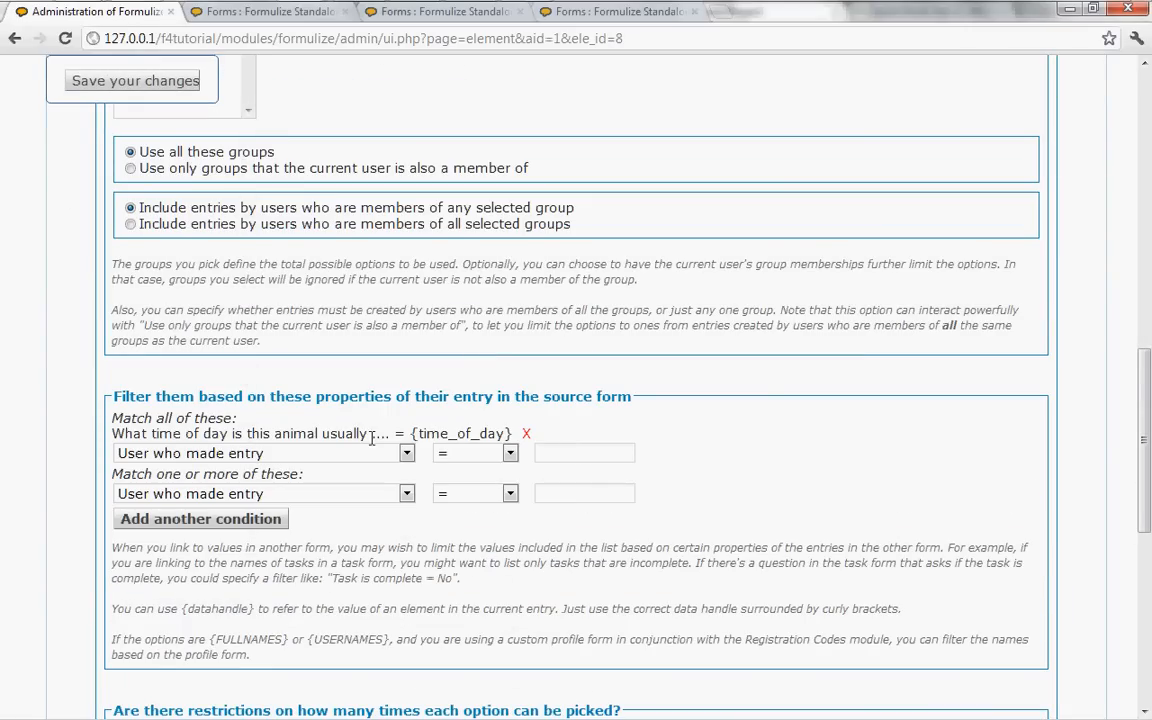
pyautogui.click(527, 436)
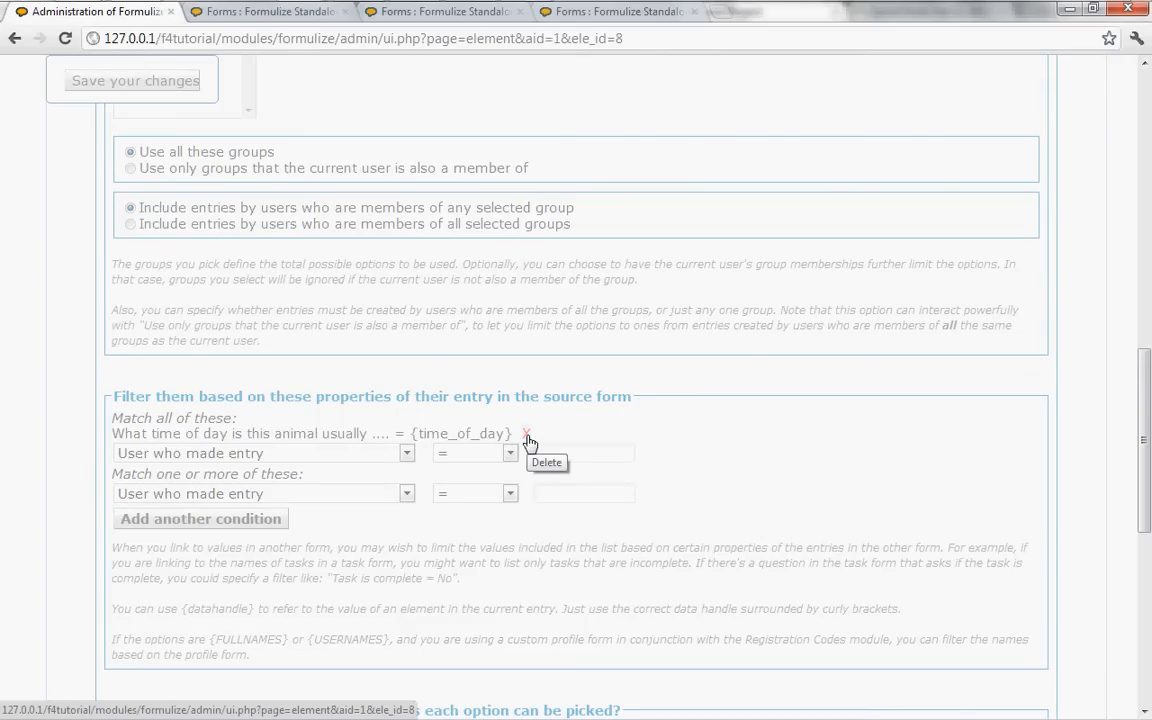
# Restrict the animal dropdown so that each option can only be chosen once, and save the element
pyautogui.scroll(-3, 525, 440)
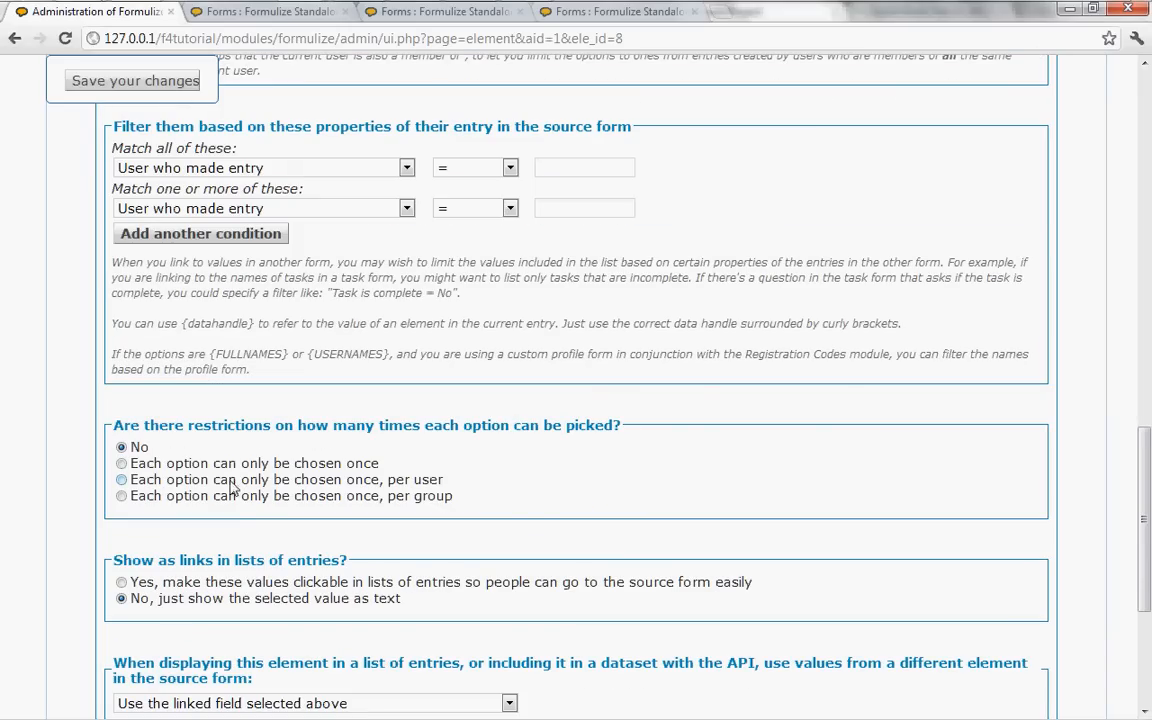
pyautogui.click(122, 465)
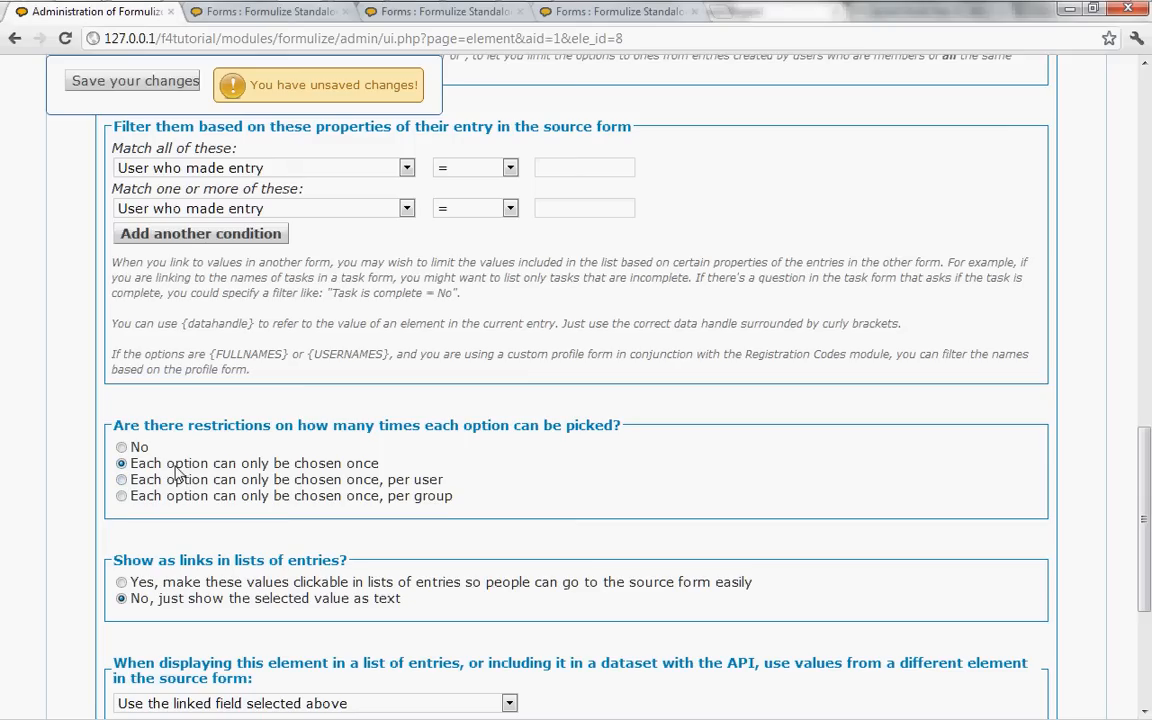
pyautogui.click(128, 84)
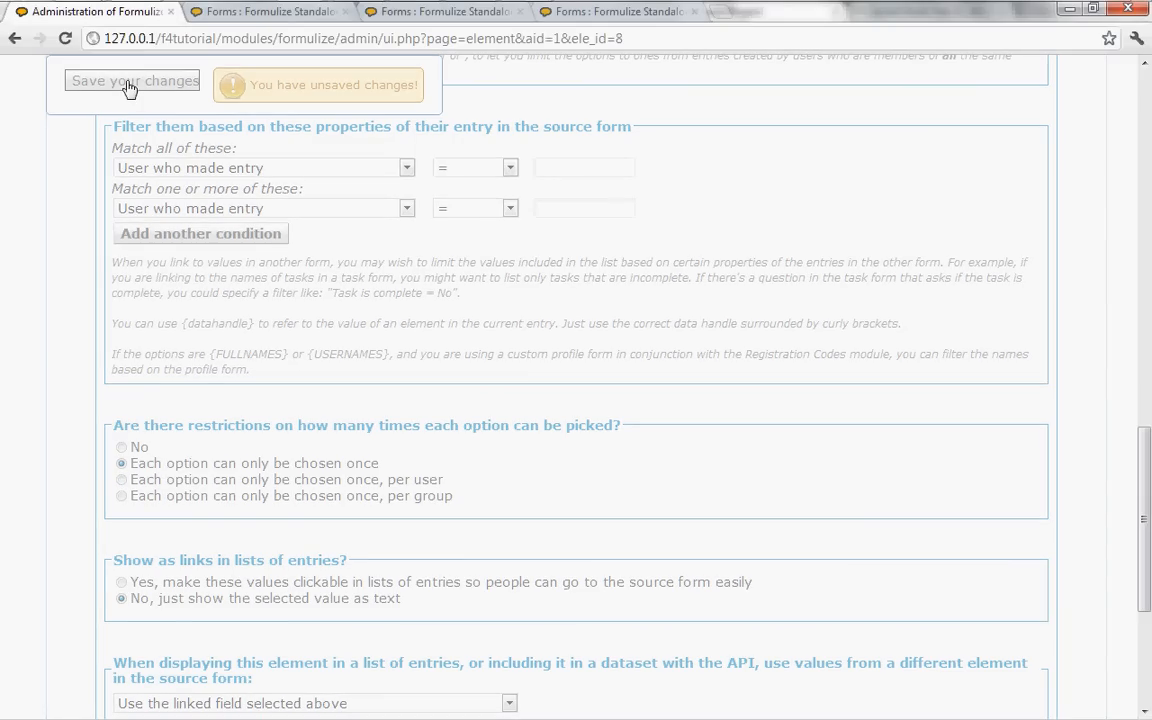
# Leave the current Wildlife Activity Form entry and open the 2012-02-26 Midday entry for the Beaver sighting
pyautogui.click(290, 12)
pyautogui.click(566, 390)
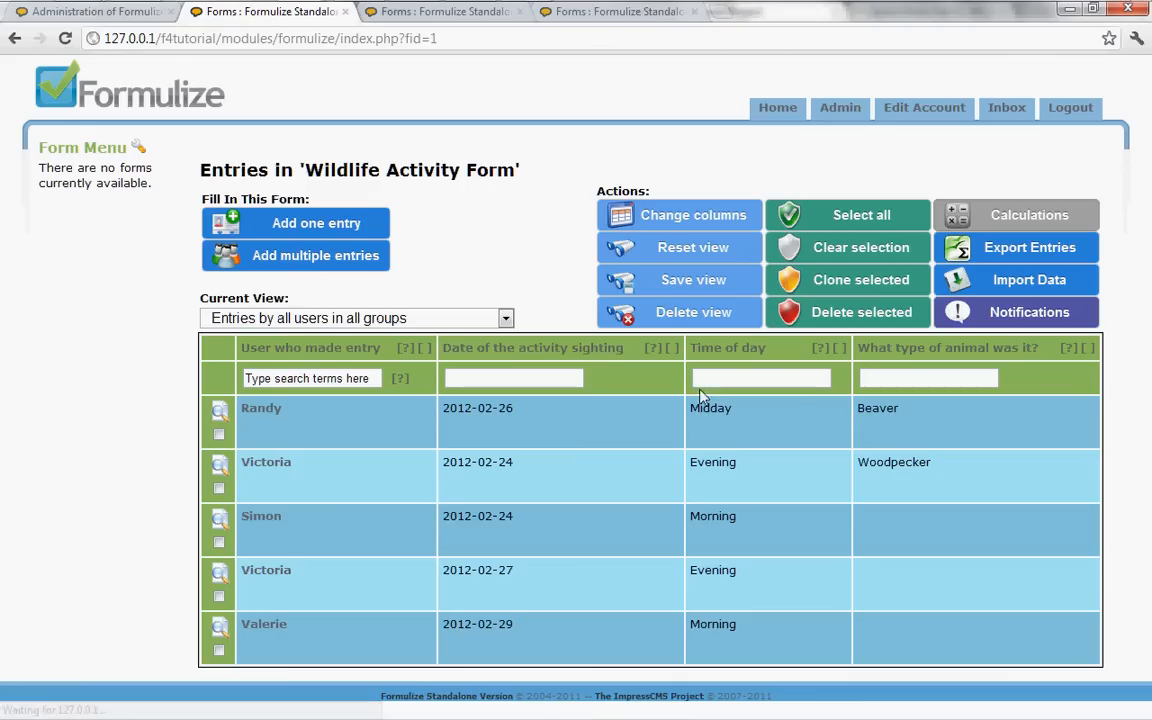
pyautogui.click(220, 412)
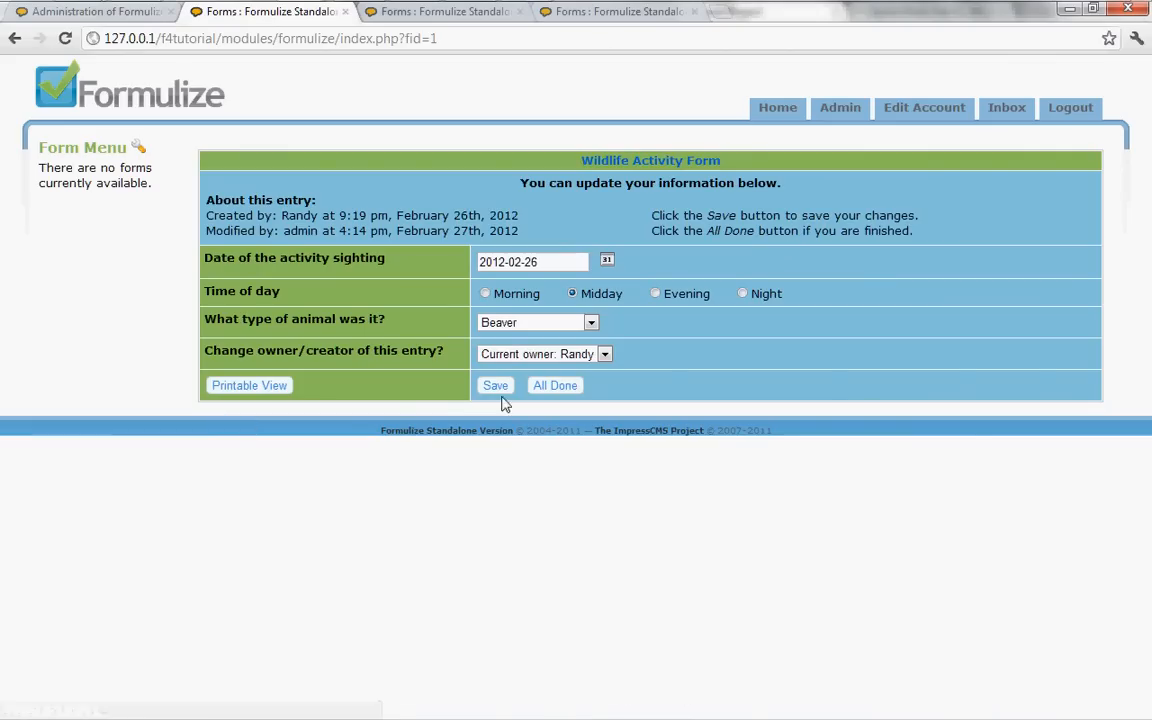
# Check the animal choices offered in the open 2012-02-26 Midday entry and in the 2012-02-24 Morning entry
pyautogui.click(591, 324)
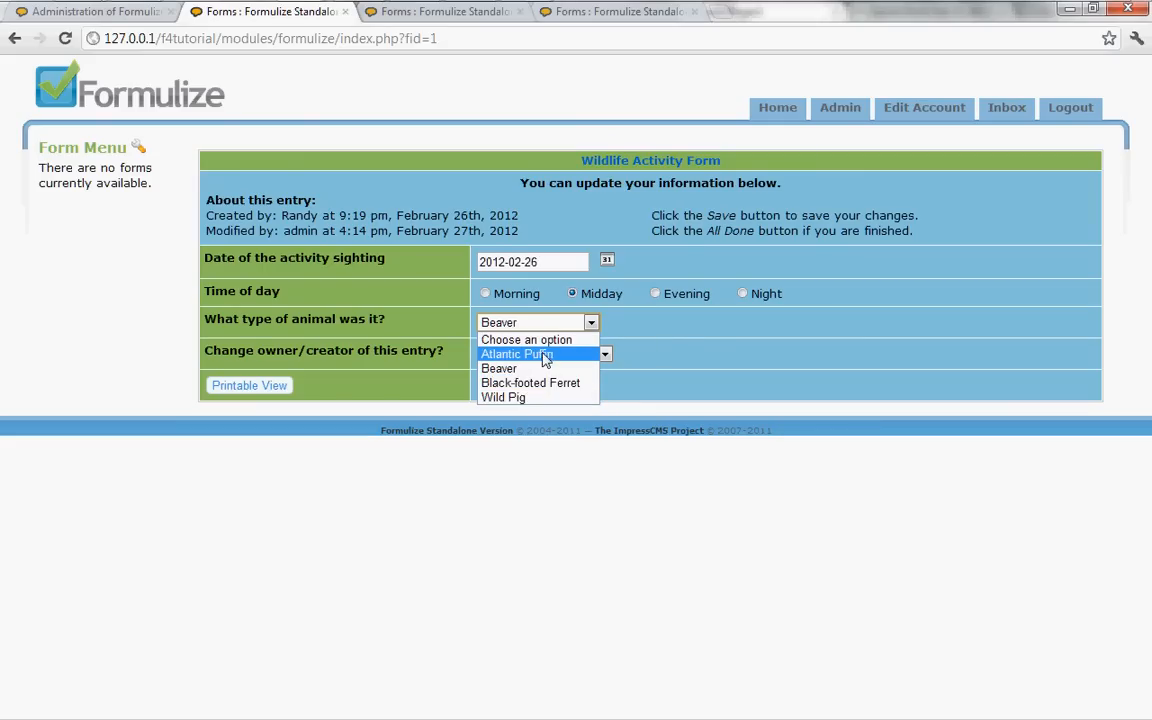
pyautogui.click(620, 340)
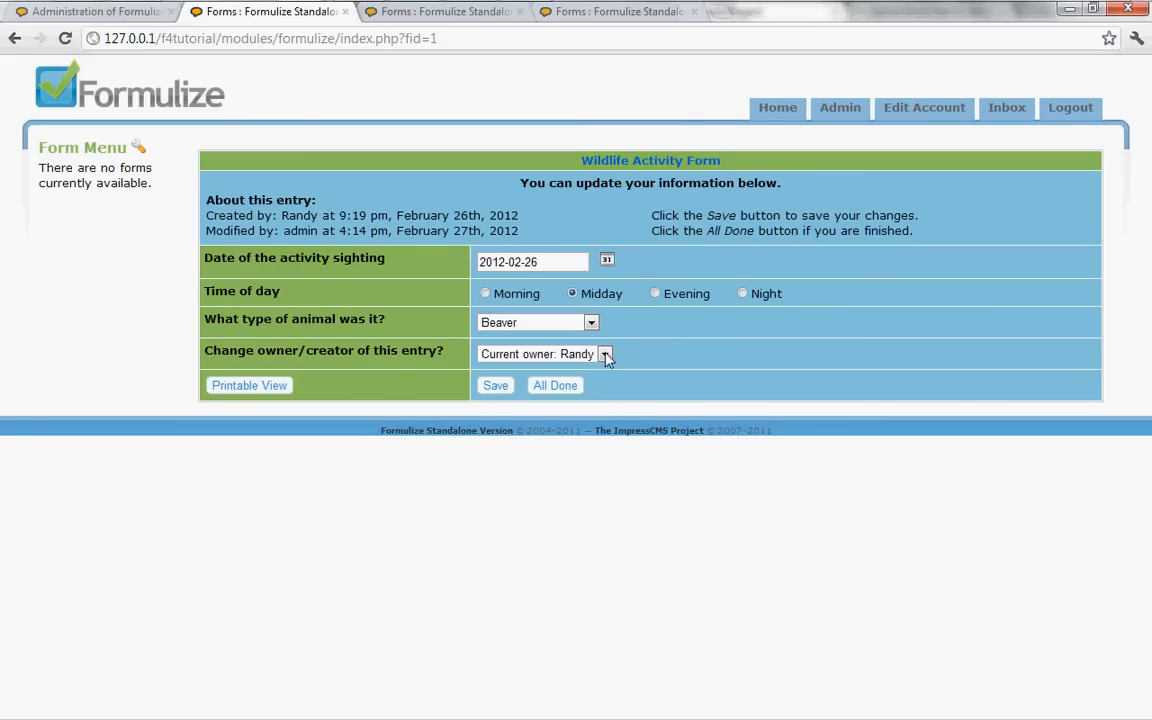
pyautogui.click(554, 387)
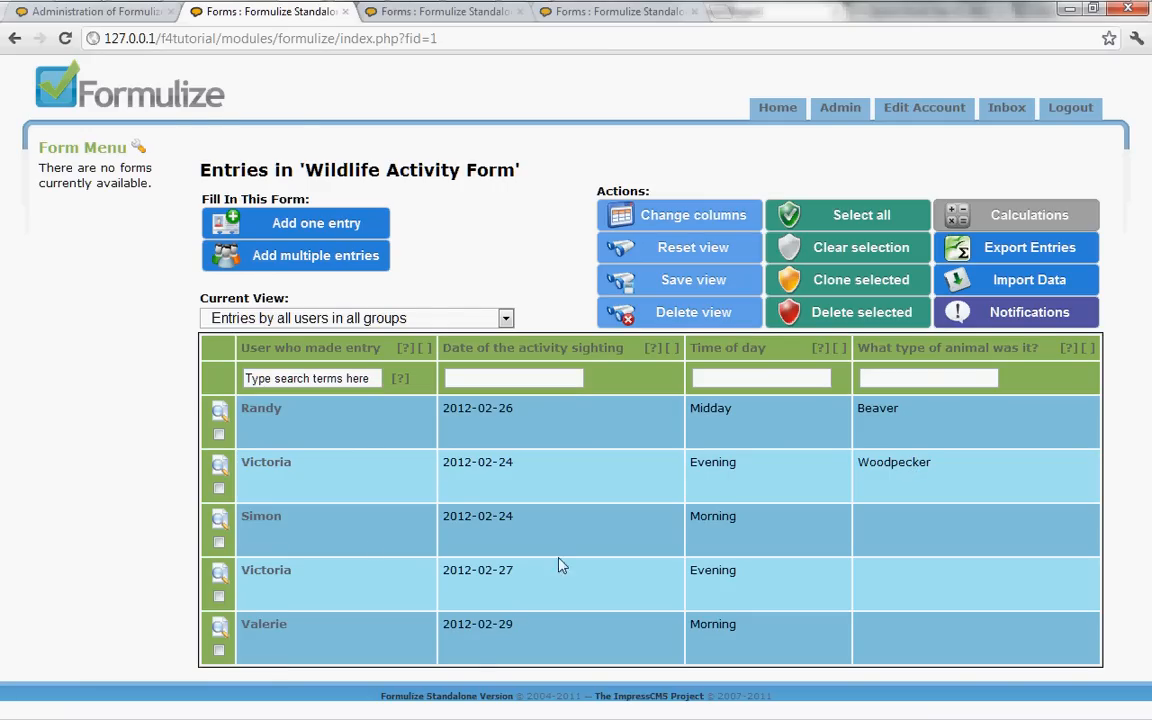
pyautogui.click(221, 524)
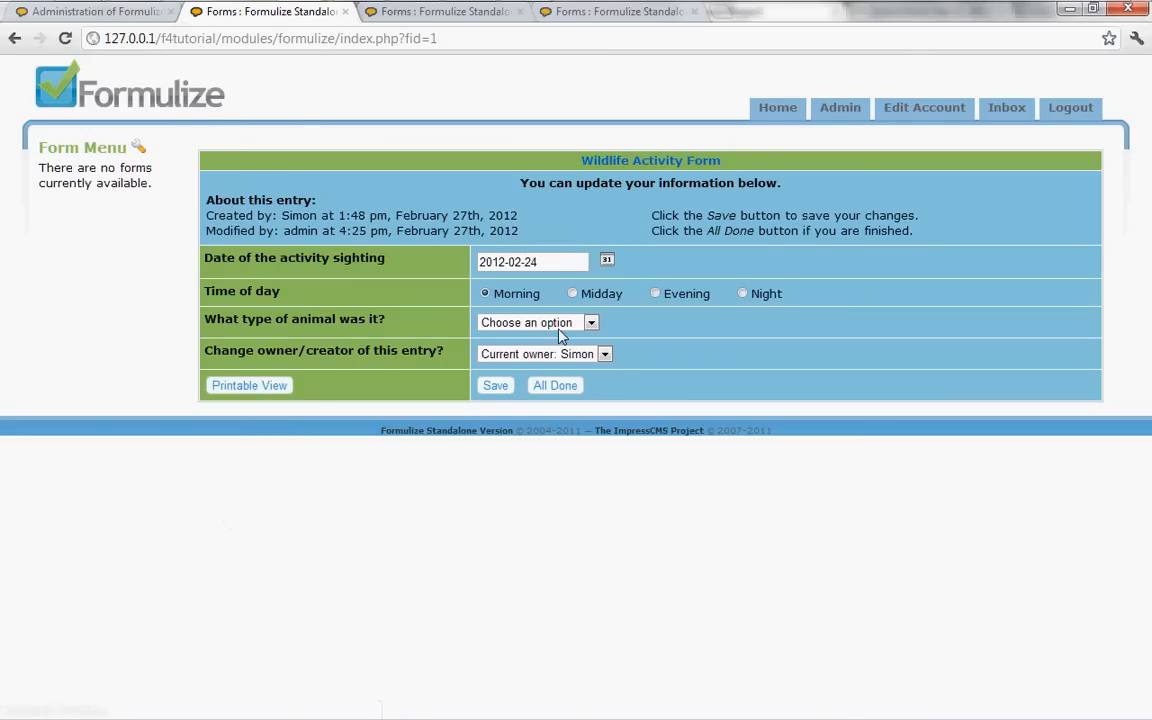
pyautogui.click(558, 323)
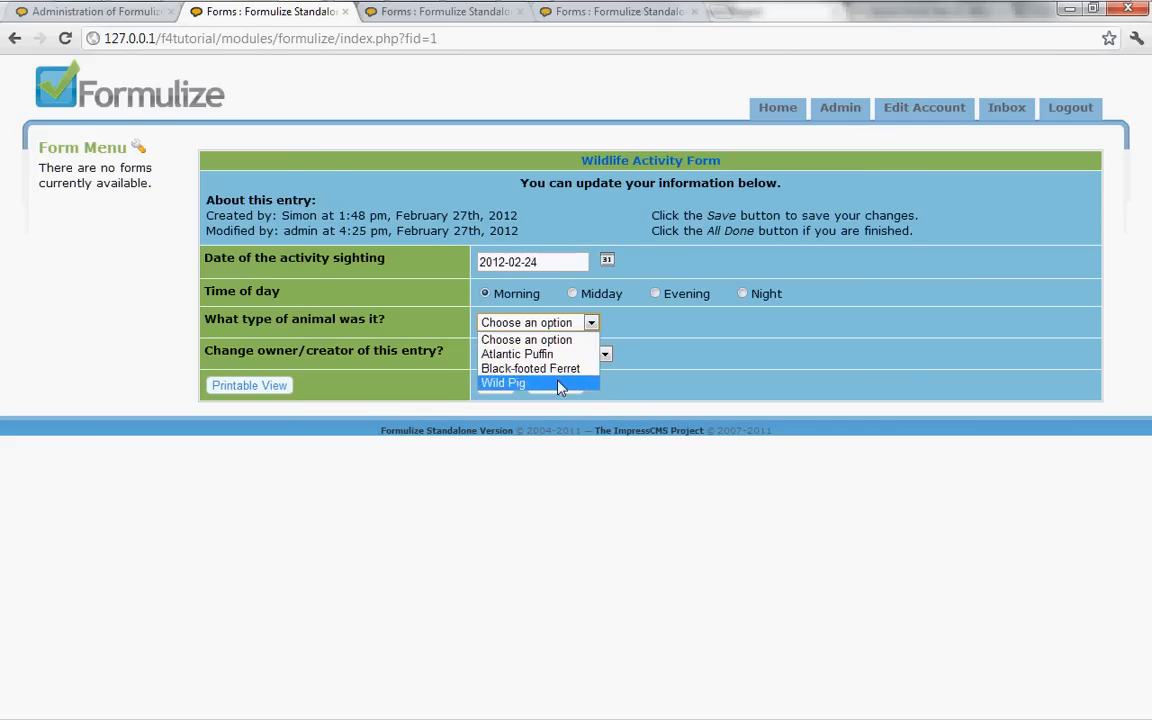
pyautogui.click(603, 350)
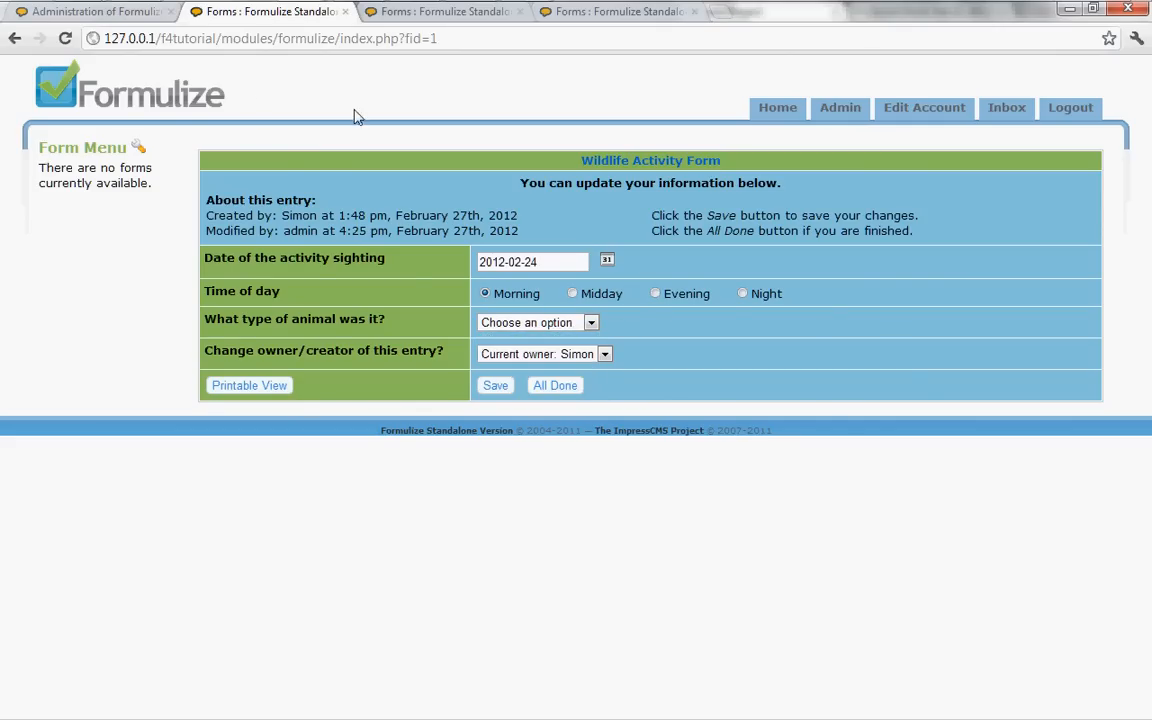
# Make the animal dropdown's values clickable in lists of entries so they lead to the source form, and save the element
pyautogui.click(136, 13)
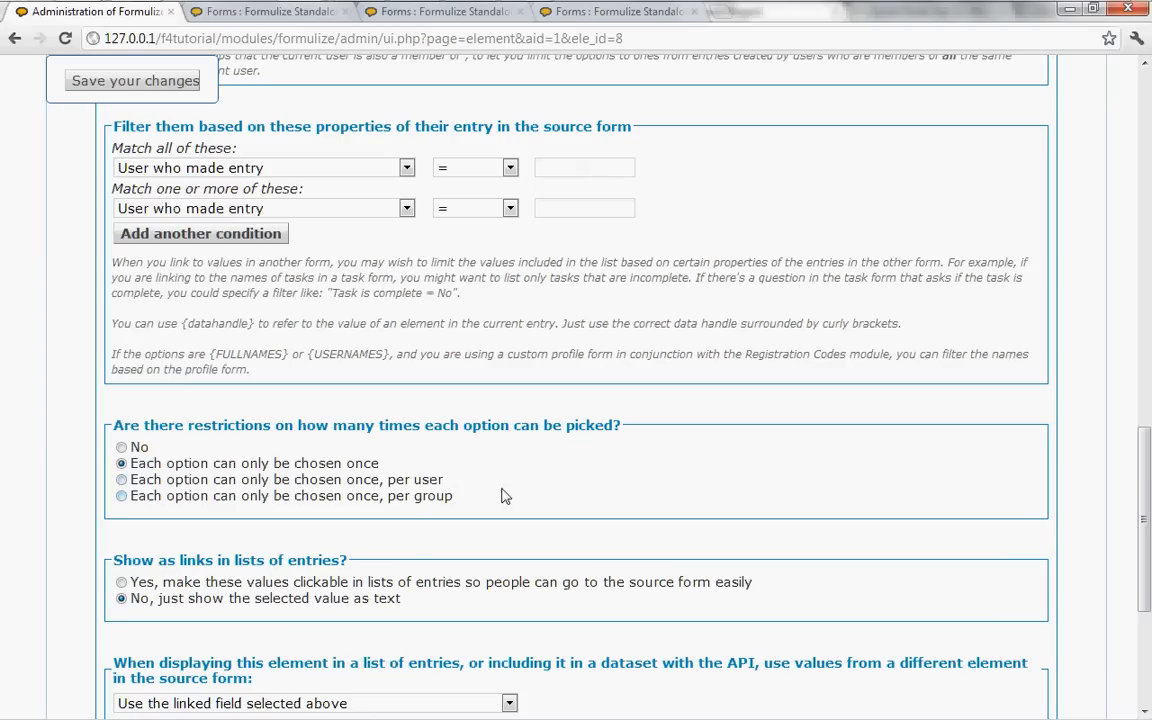
pyautogui.scroll(-2, 504, 494)
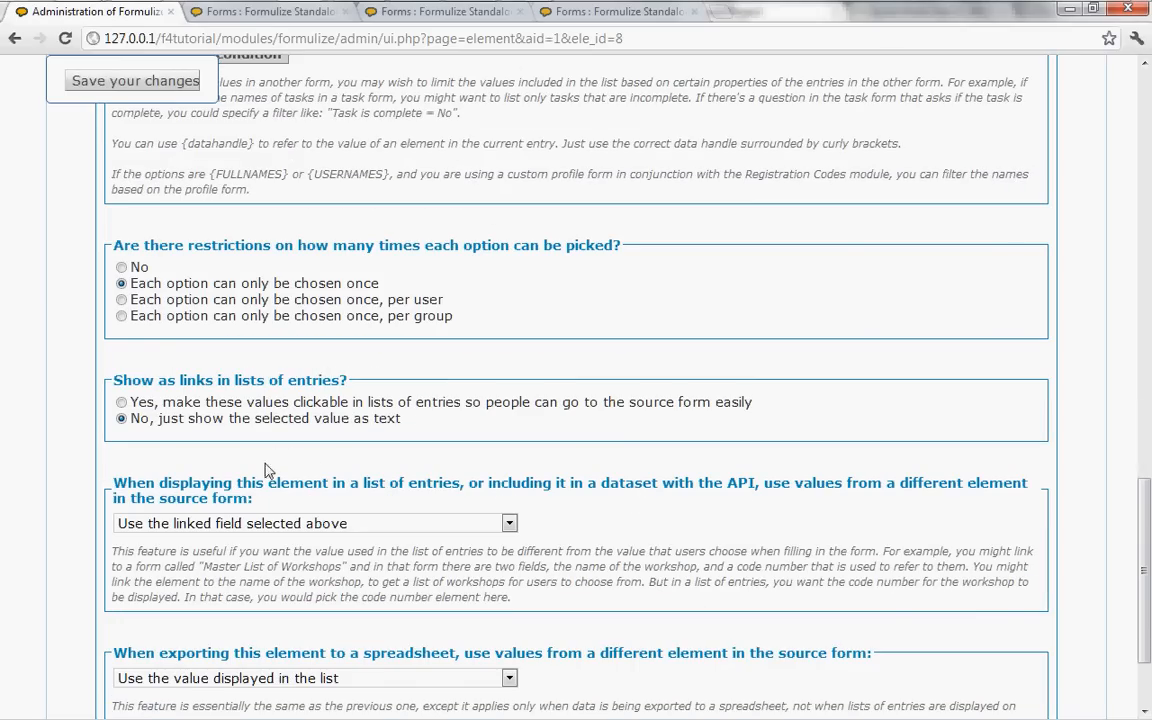
pyautogui.click(121, 402)
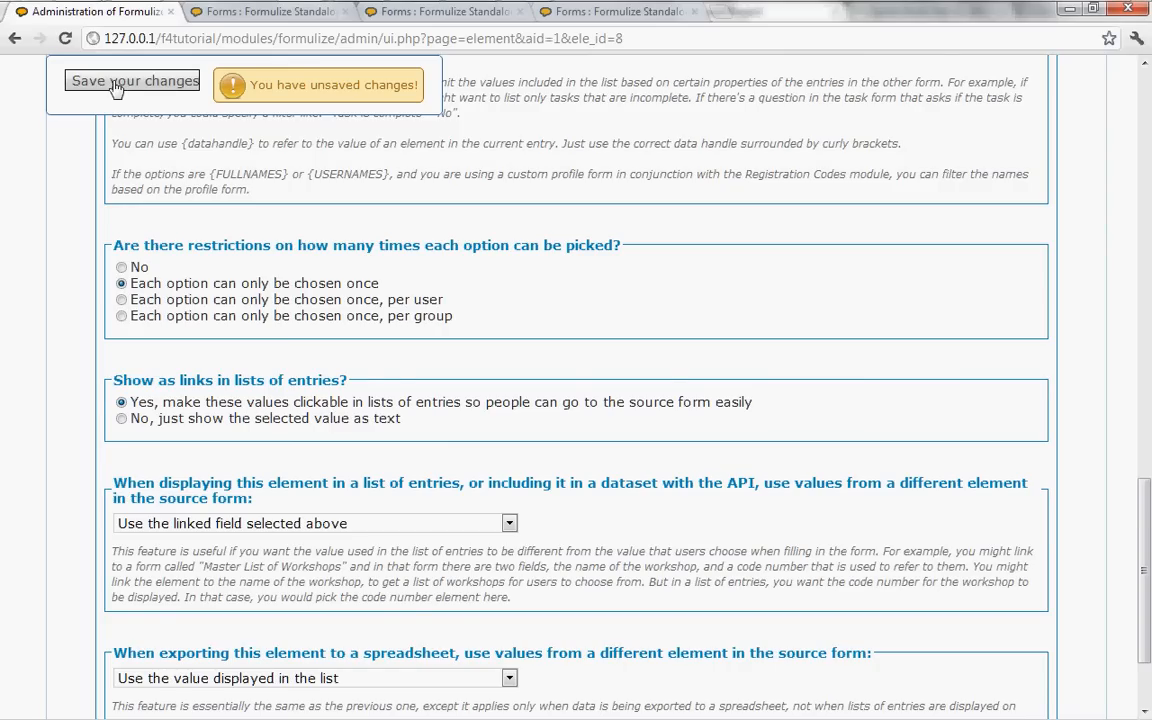
pyautogui.click(116, 84)
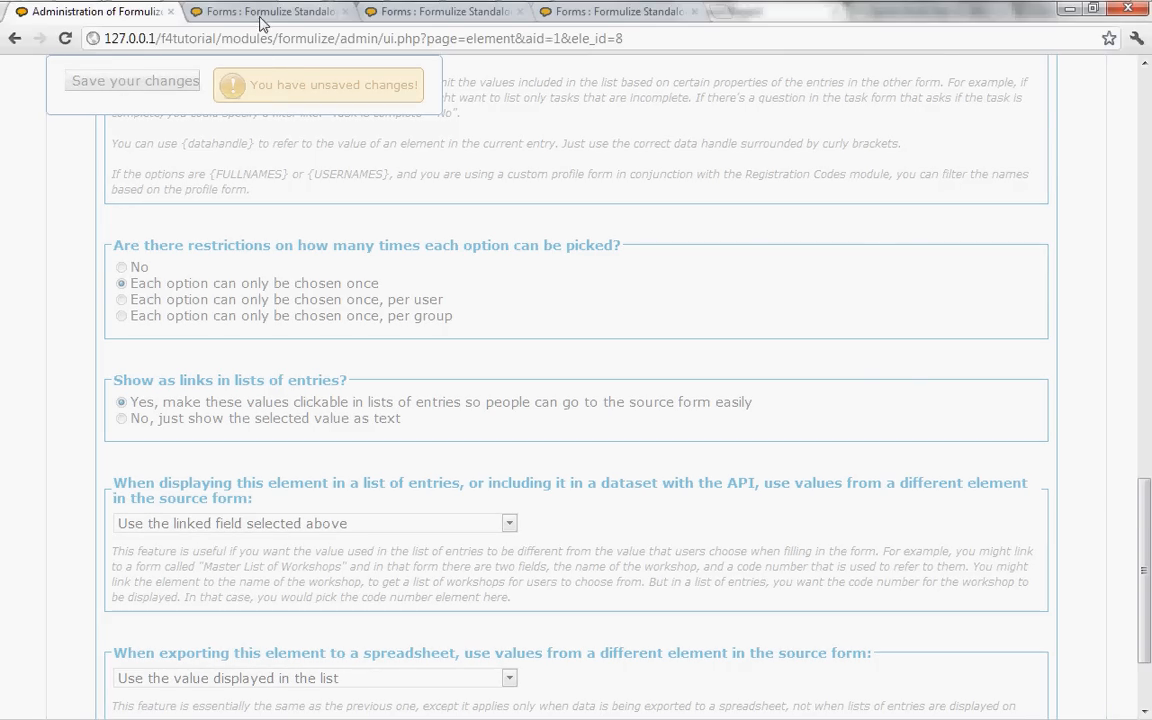
# Leave the open Wildlife Activity Form entry, follow the Beaver link from the entries list to its Animal List entry, and return to the list
pyautogui.click(260, 14)
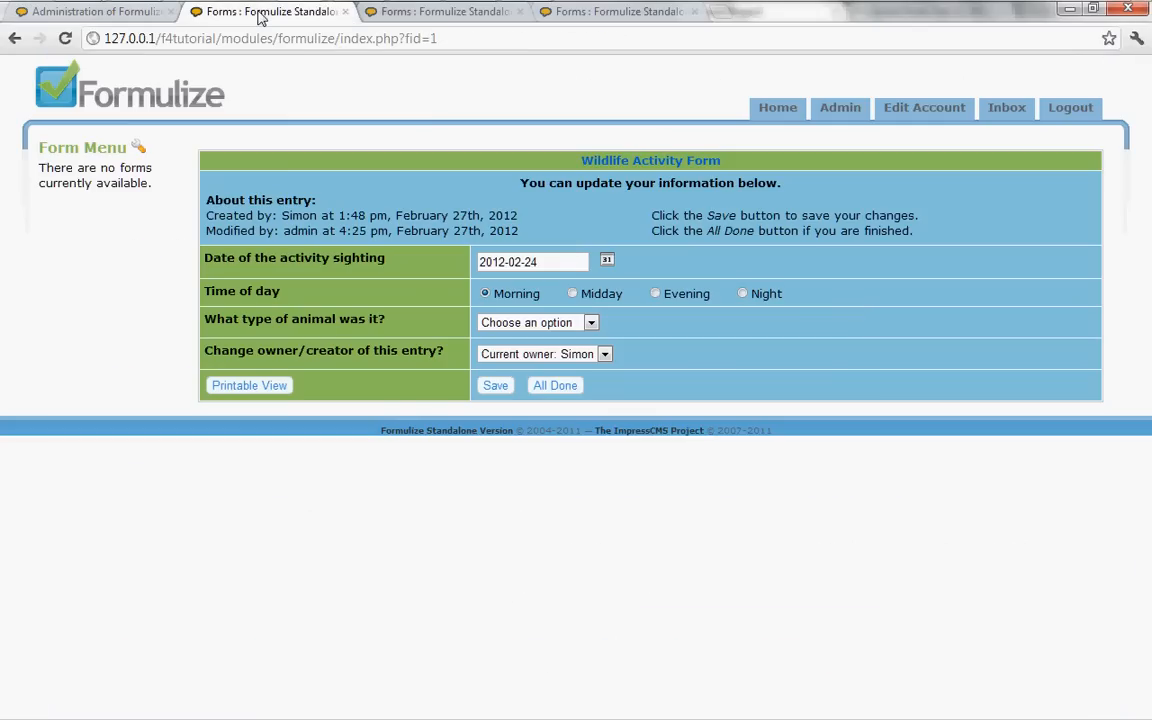
pyautogui.click(560, 387)
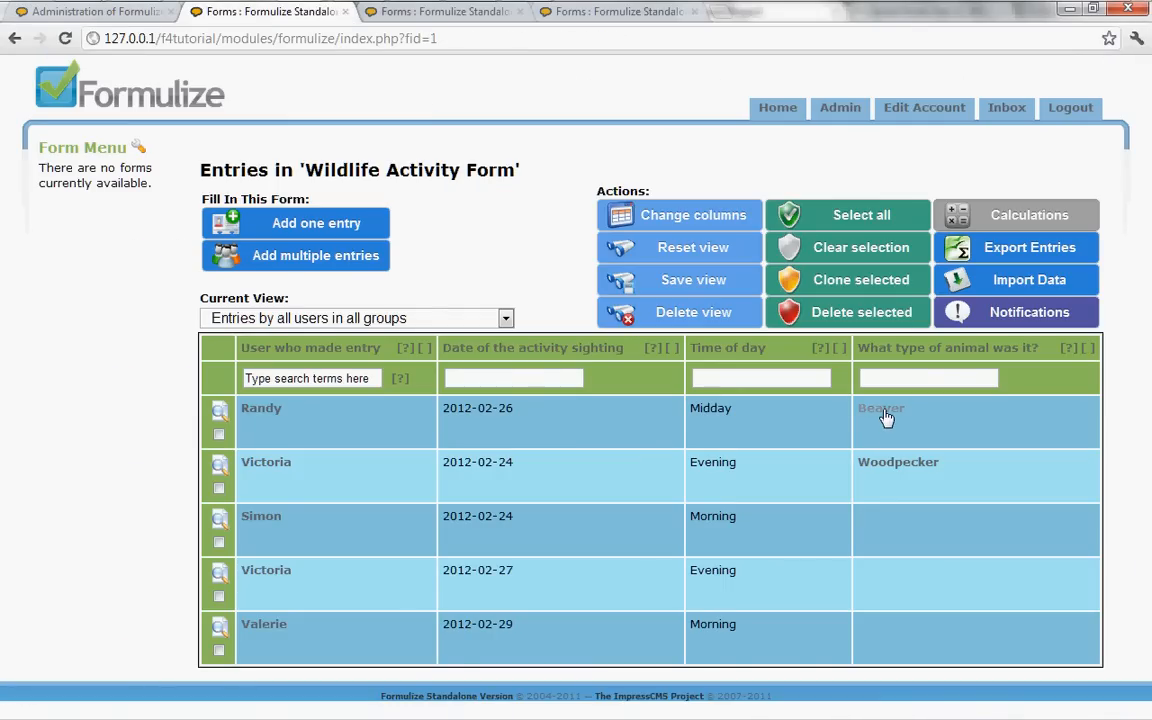
pyautogui.click(881, 409)
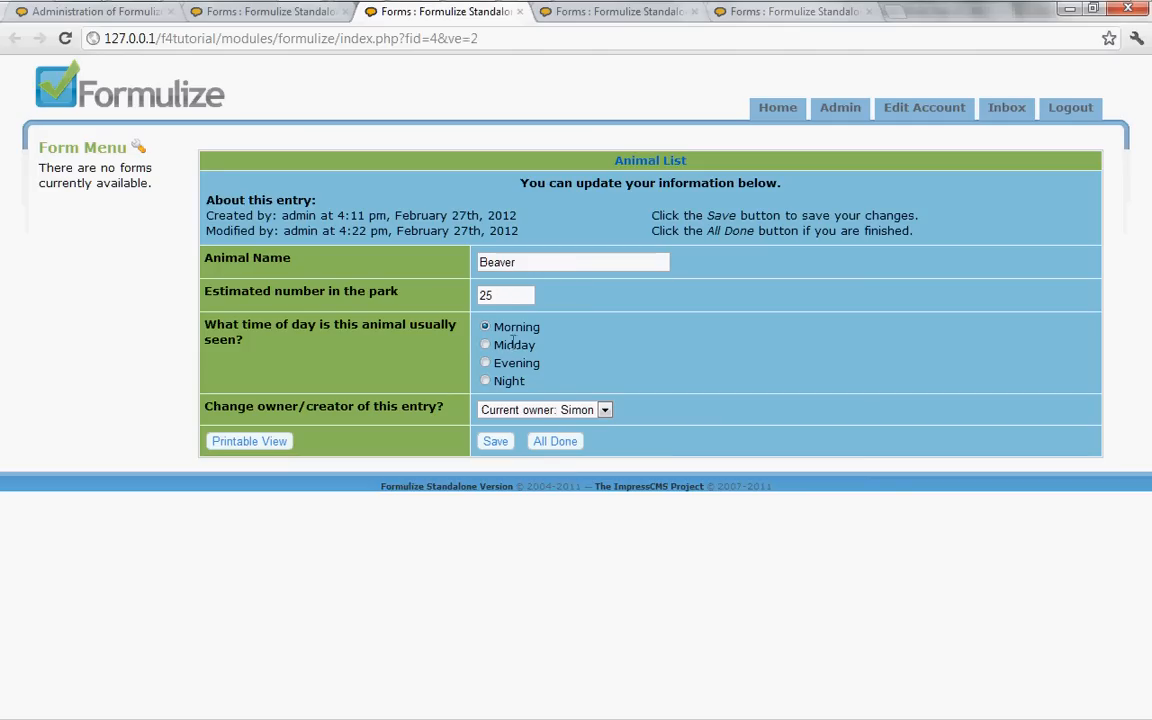
pyautogui.click(272, 14)
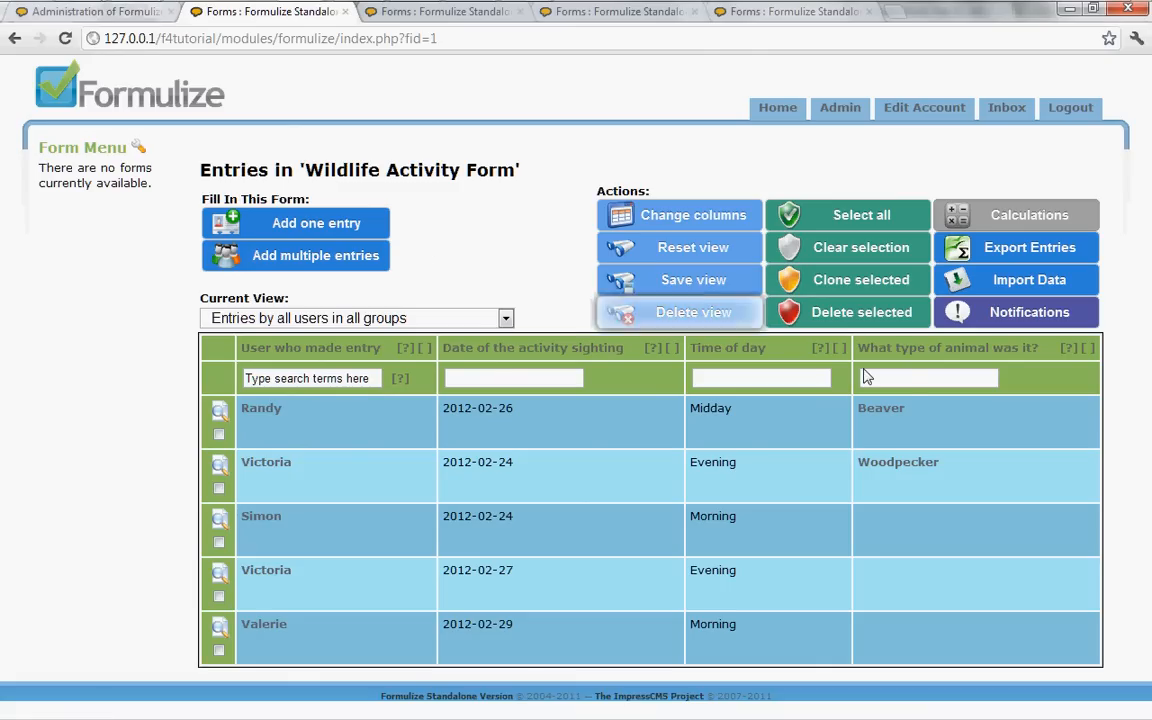
# Set the animal dropdown to just show the selected value as text in lists of entries
pyautogui.click(88, 12)
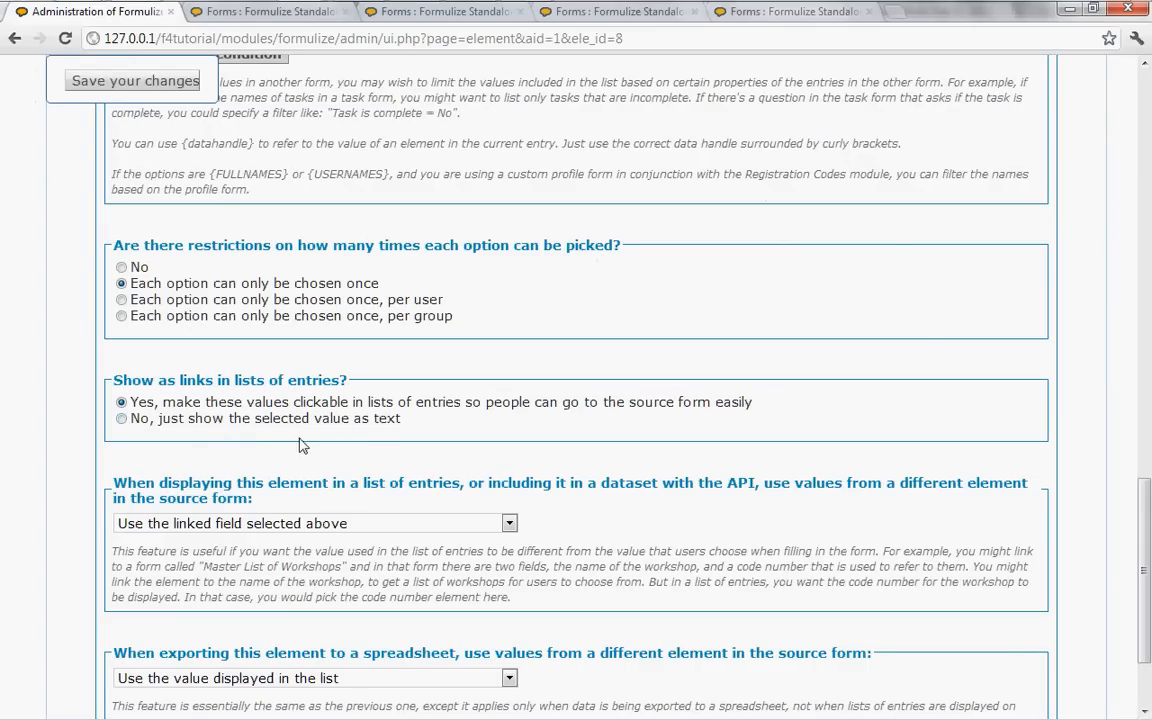
pyautogui.click(122, 419)
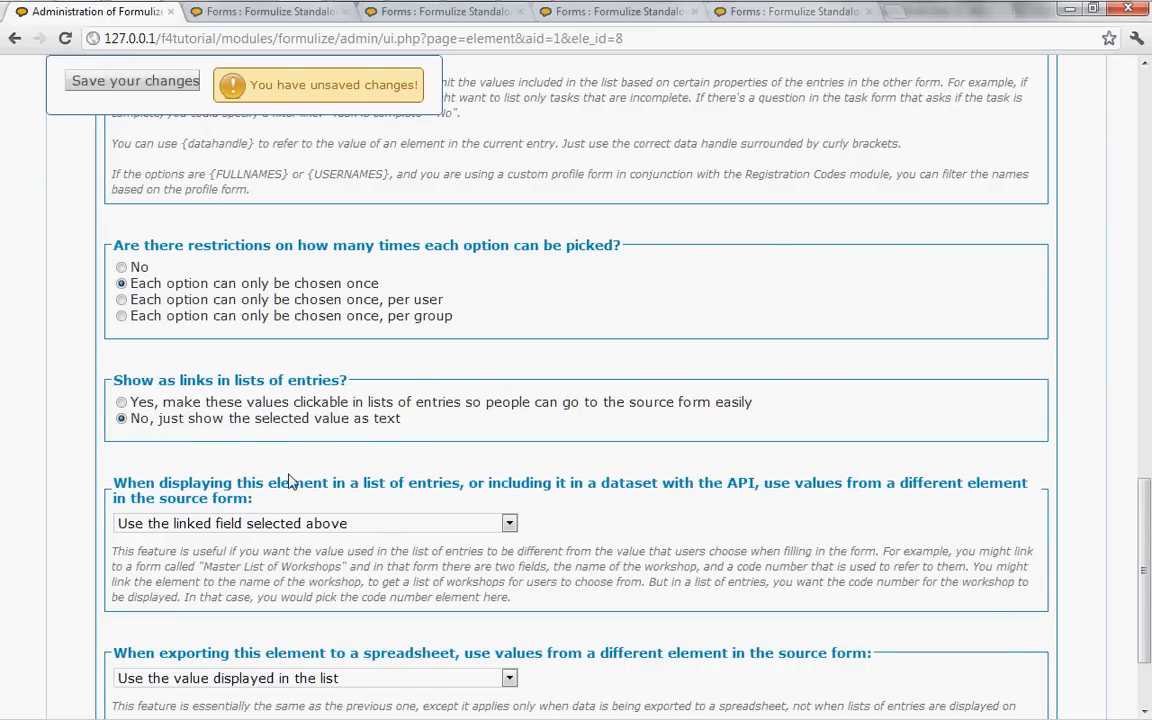
pyautogui.scroll(-3, 459, 500)
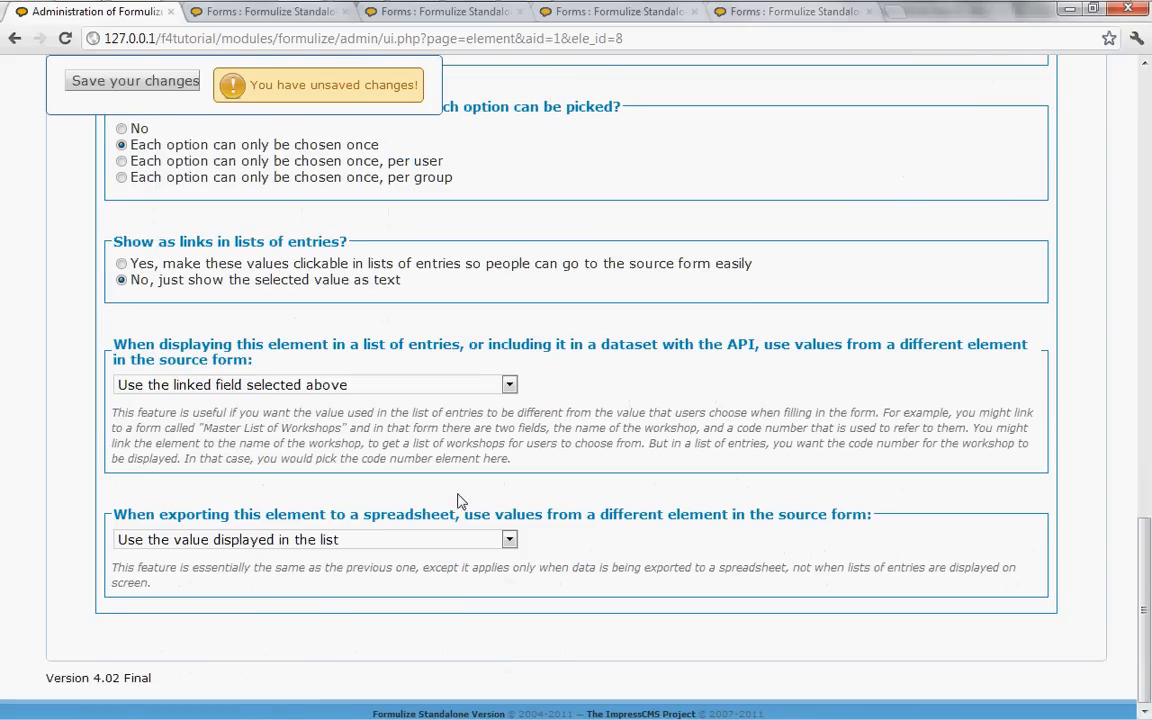
# Use Animal List: Estimated number in the park as the value displayed for the animal element in lists of entries, and save
pyautogui.click(318, 391)
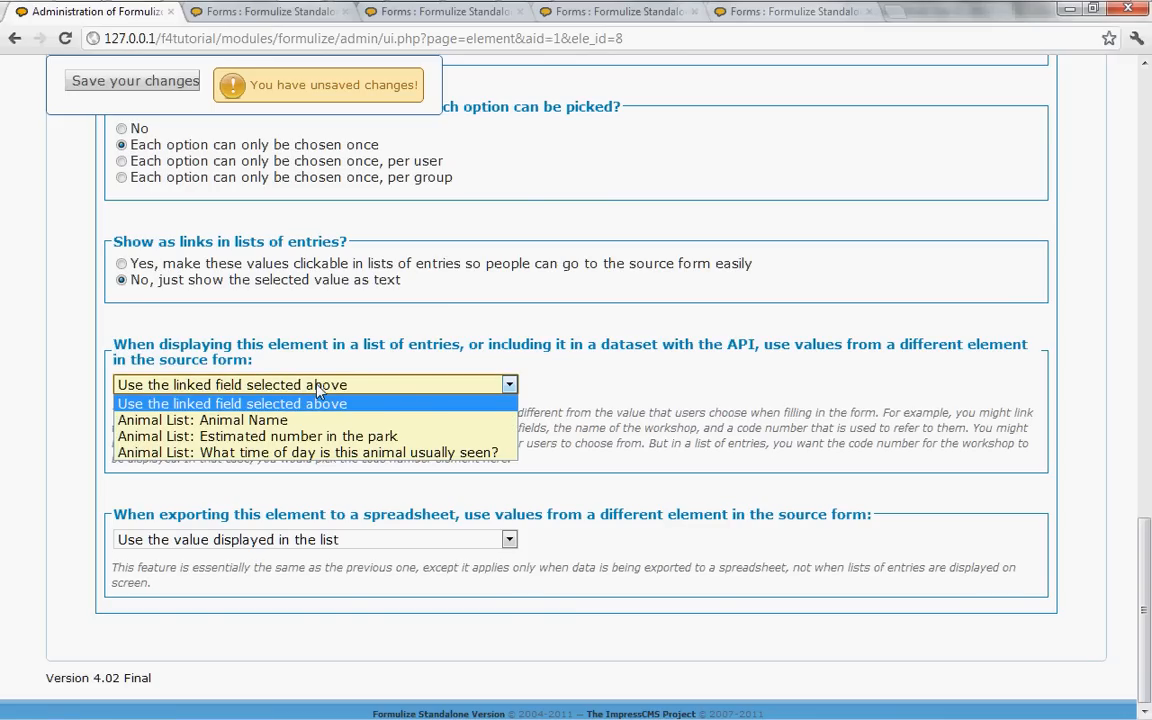
pyautogui.click(318, 391)
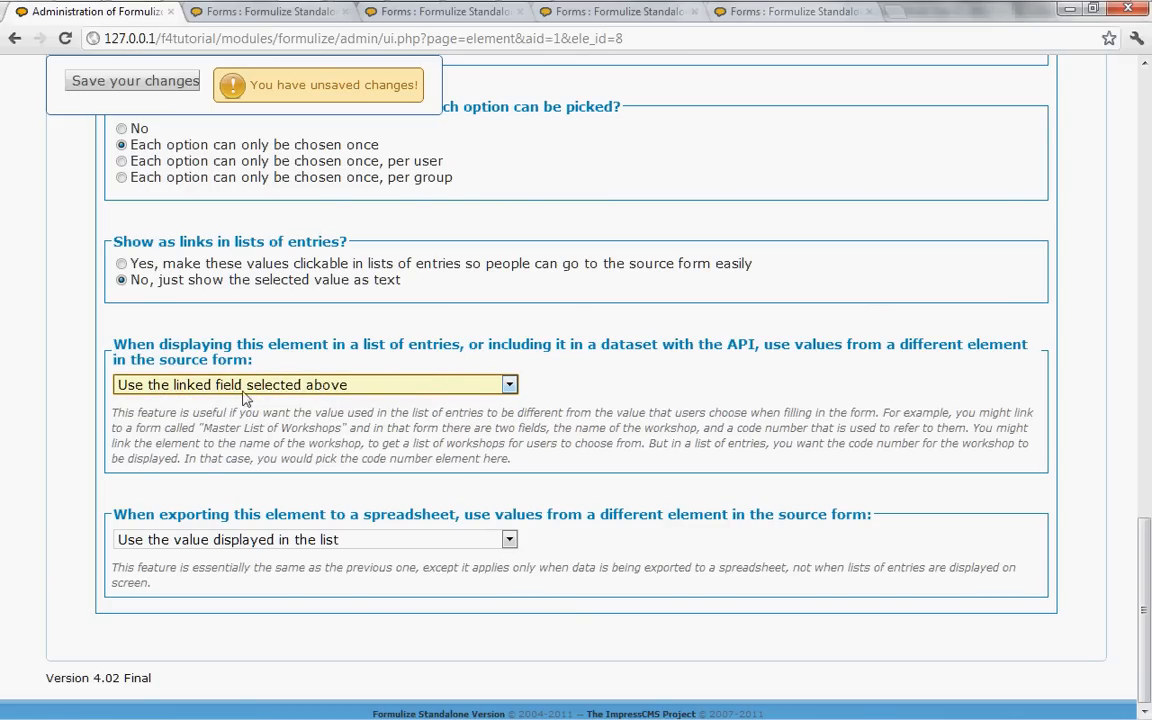
pyautogui.scroll(20, 460, 392)
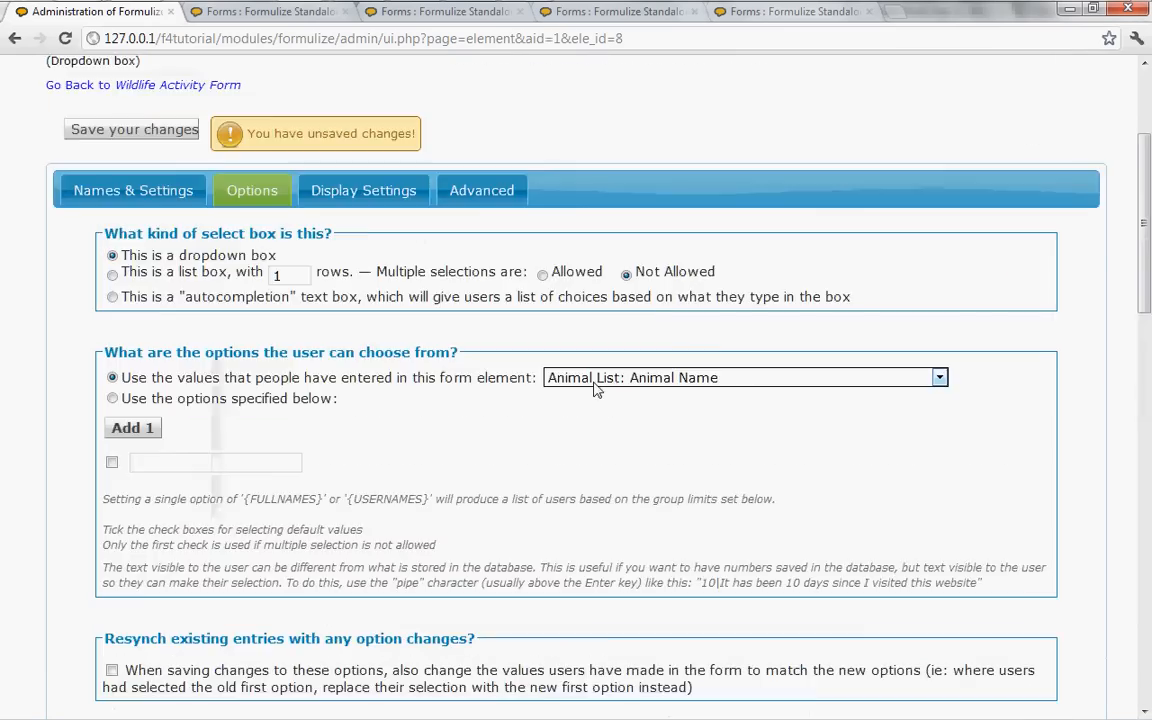
pyautogui.scroll(-1, 635, 468)
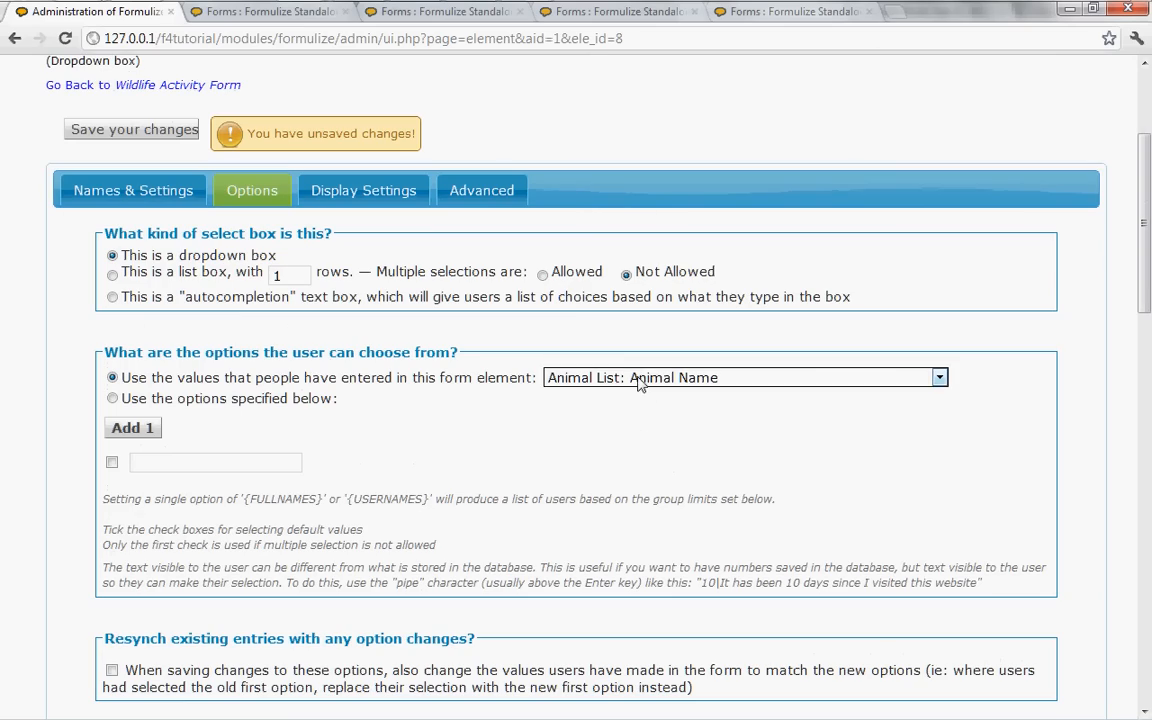
pyautogui.scroll(-12, 494, 532)
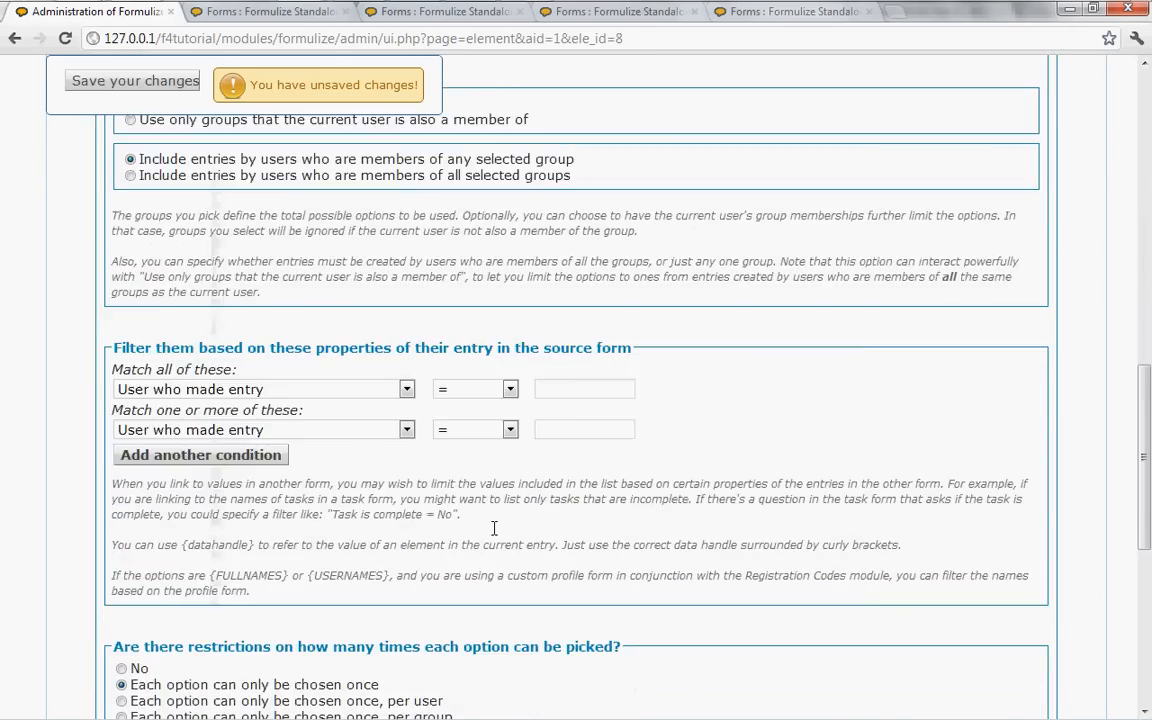
pyautogui.scroll(-3, 492, 535)
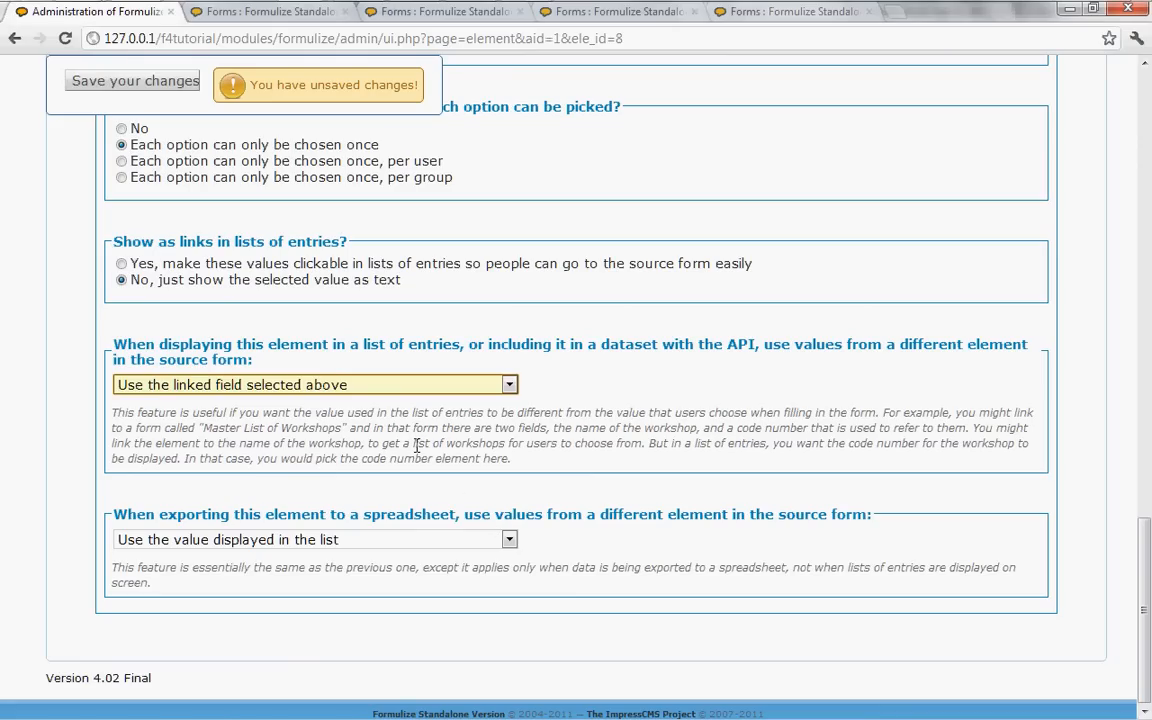
pyautogui.click(415, 392)
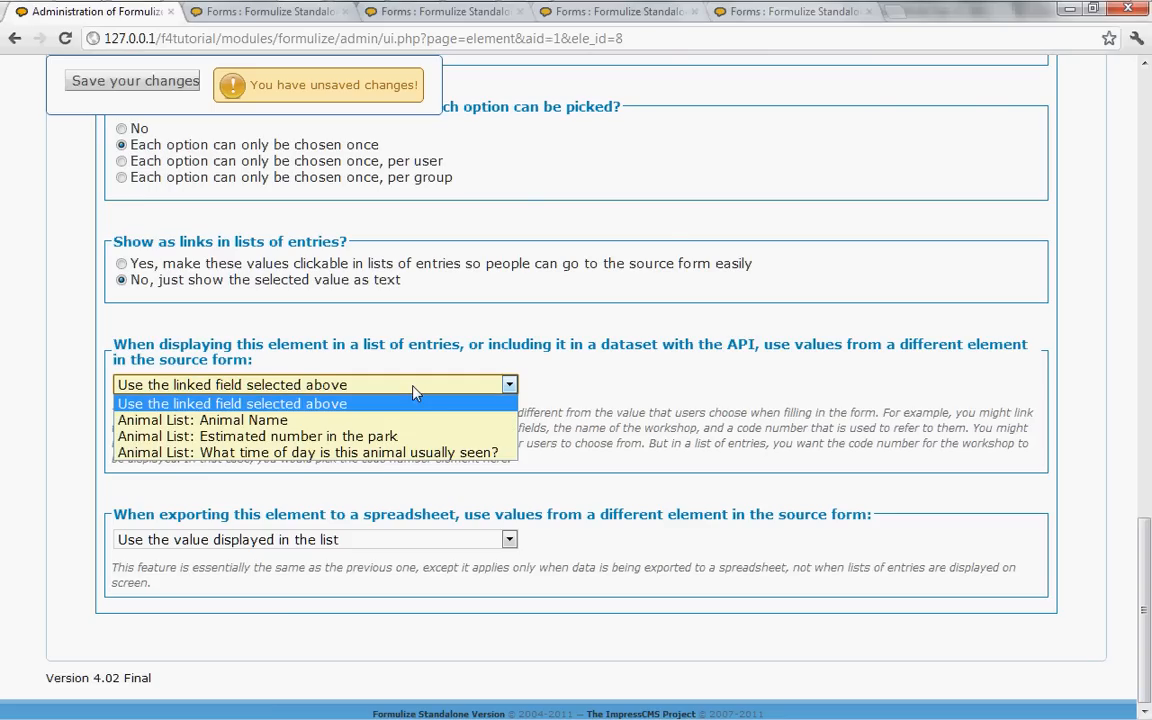
pyautogui.click(350, 437)
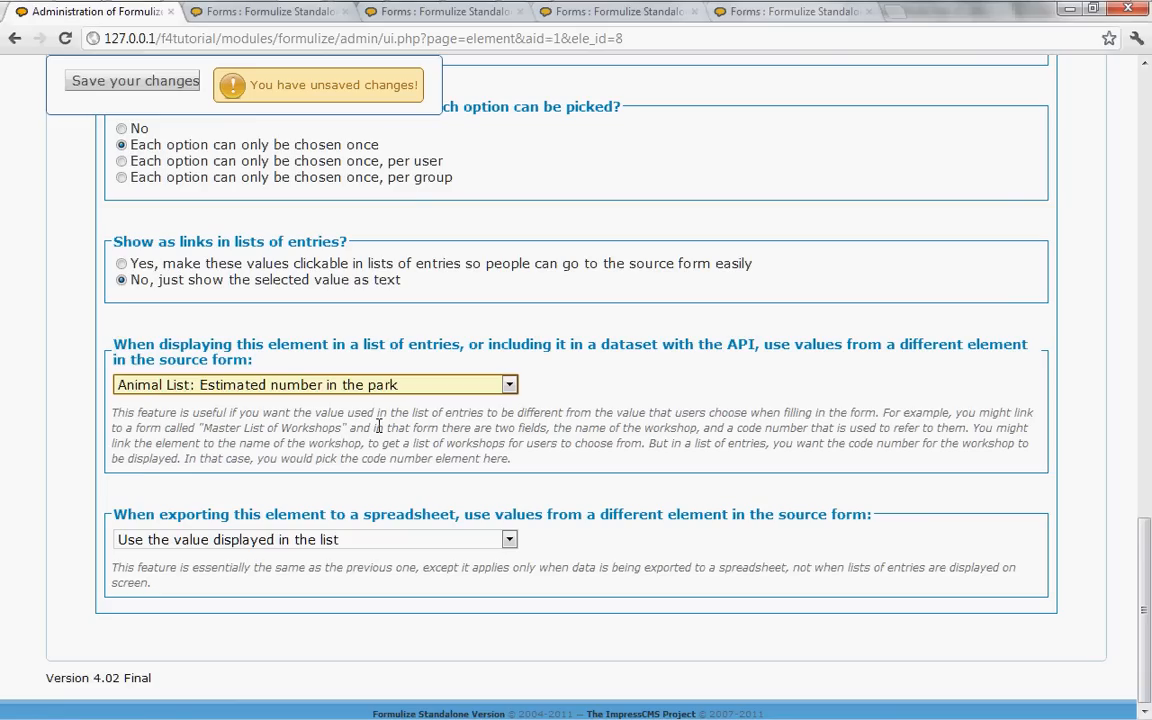
pyautogui.click(118, 86)
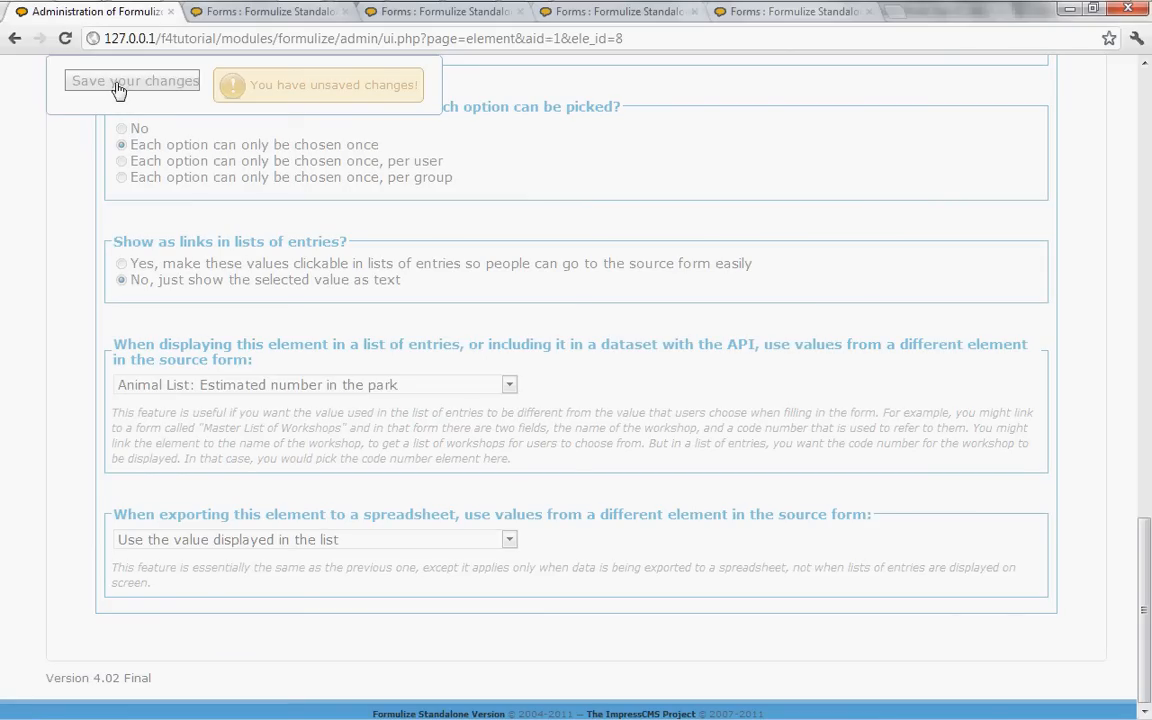
# Open the 2012-02-26 Midday entry, check its animal choices, and go back to compare the value displayed in the entries list
pyautogui.click(235, 19)
pyautogui.click(378, 426)
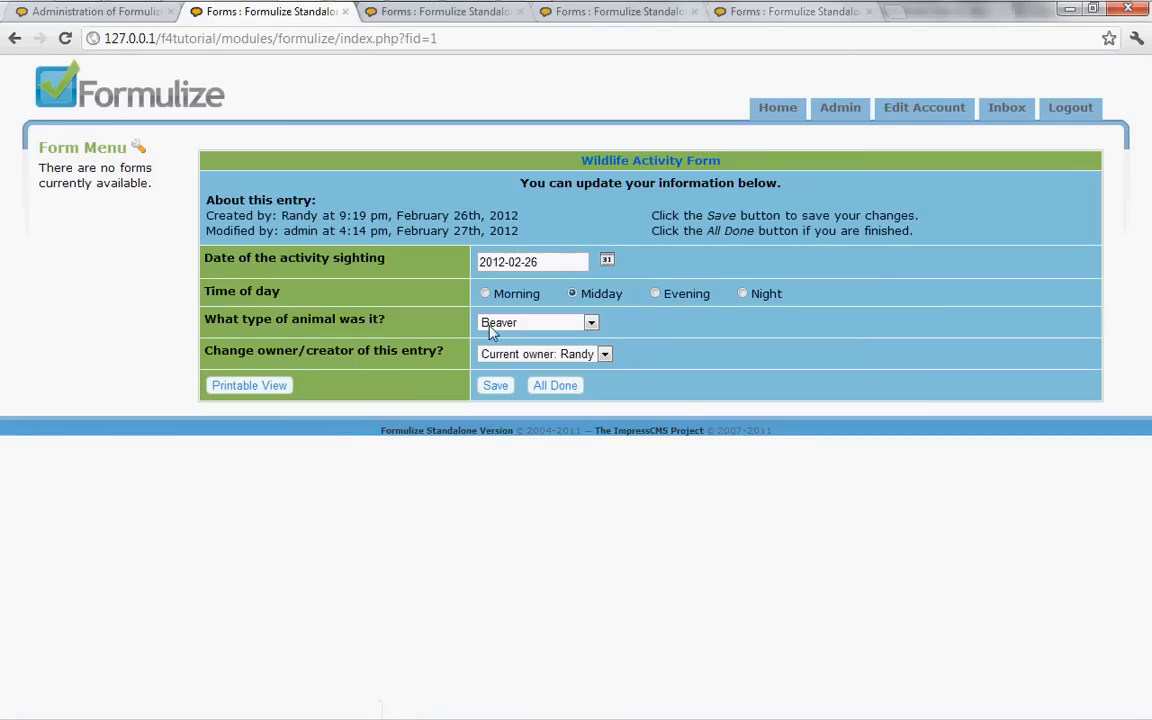
pyautogui.click(518, 323)
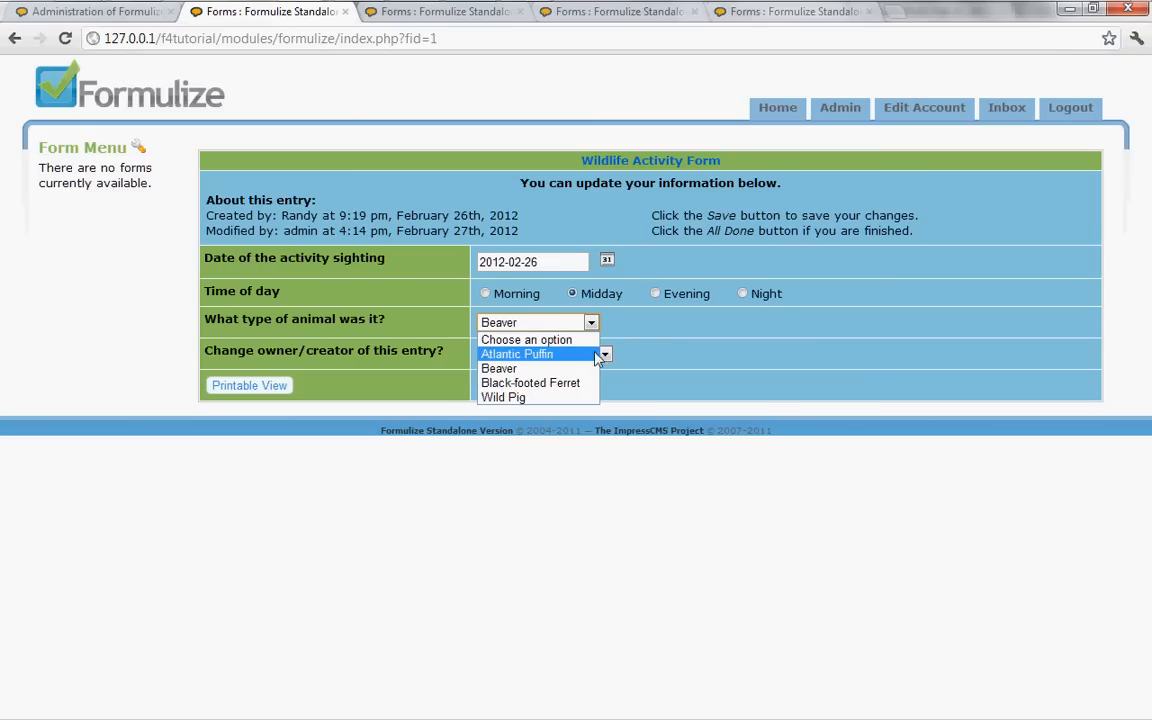
pyautogui.click(645, 322)
pyautogui.click(549, 390)
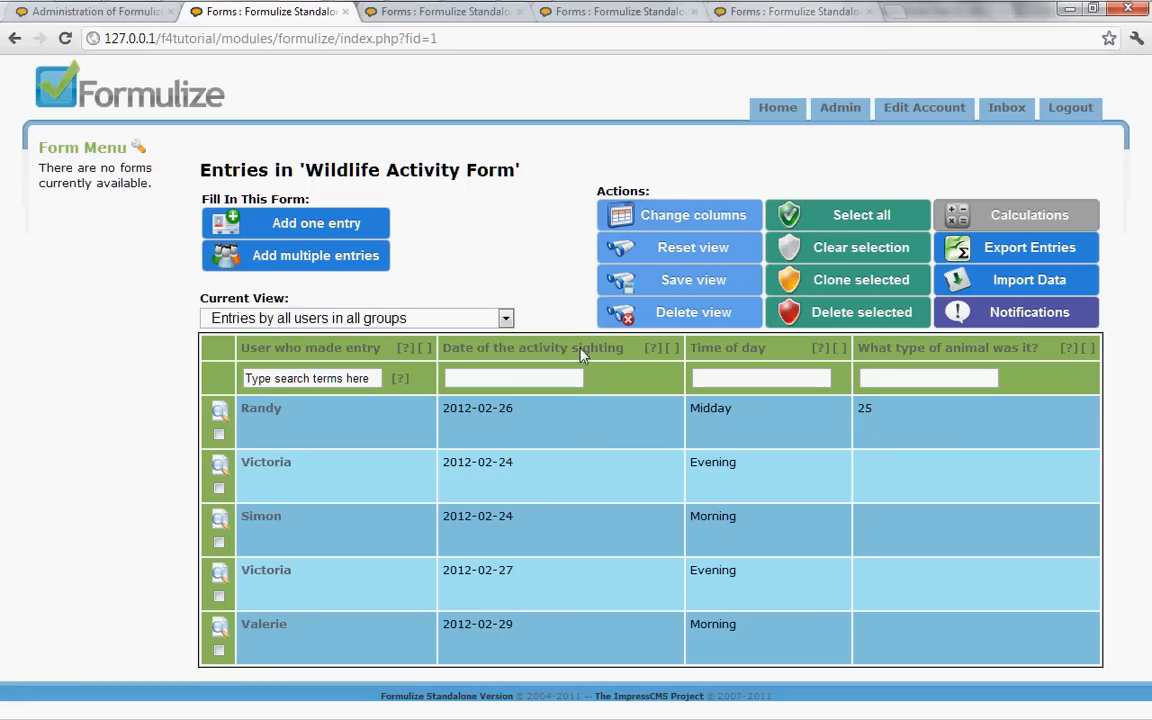
# Set the animal element's displayed value in lists of entries to Use the linked field selected above
pyautogui.click(126, 14)
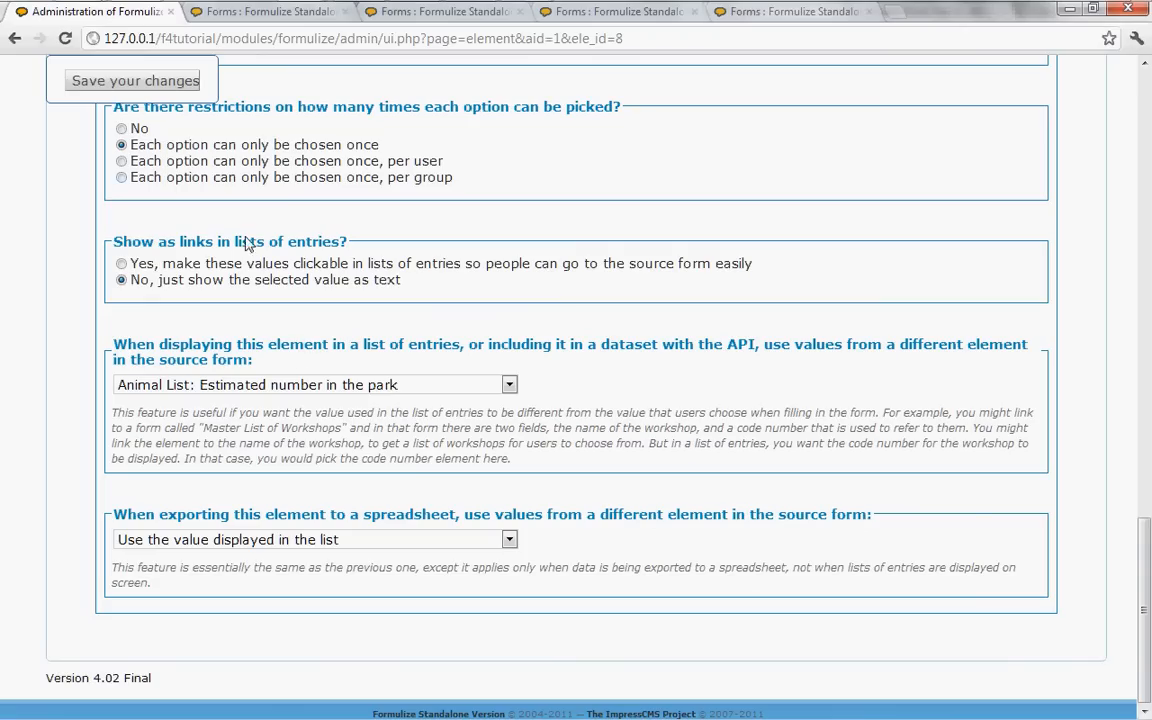
pyautogui.click(299, 388)
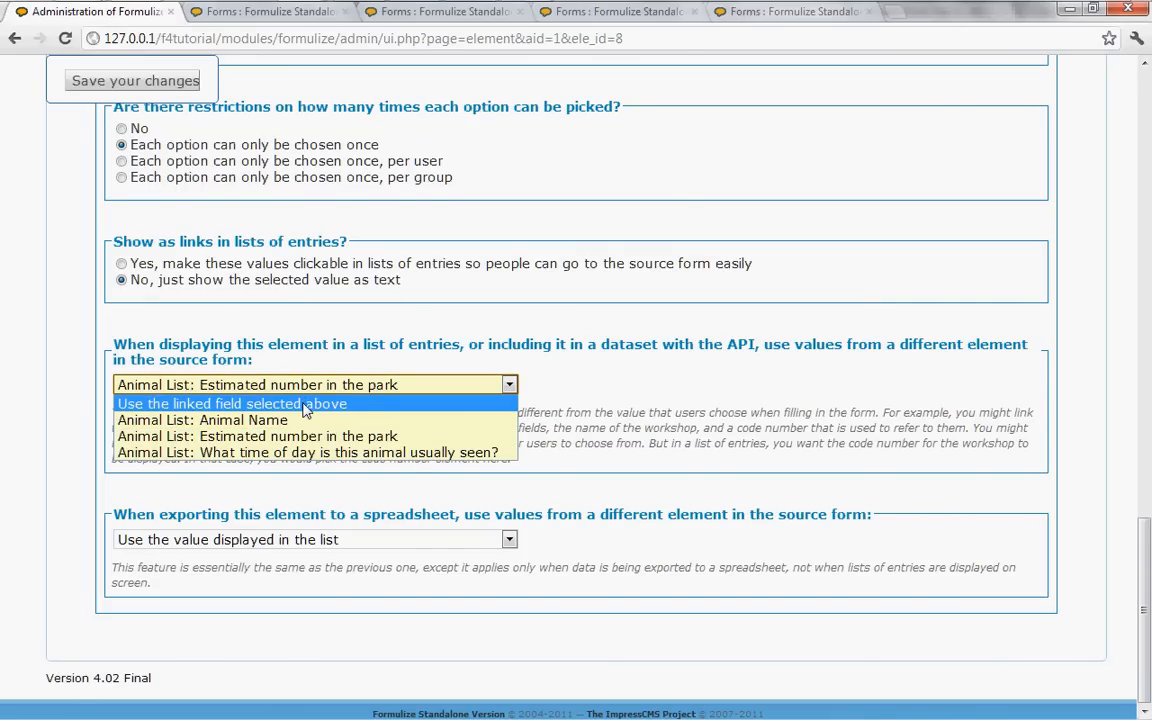
pyautogui.click(305, 404)
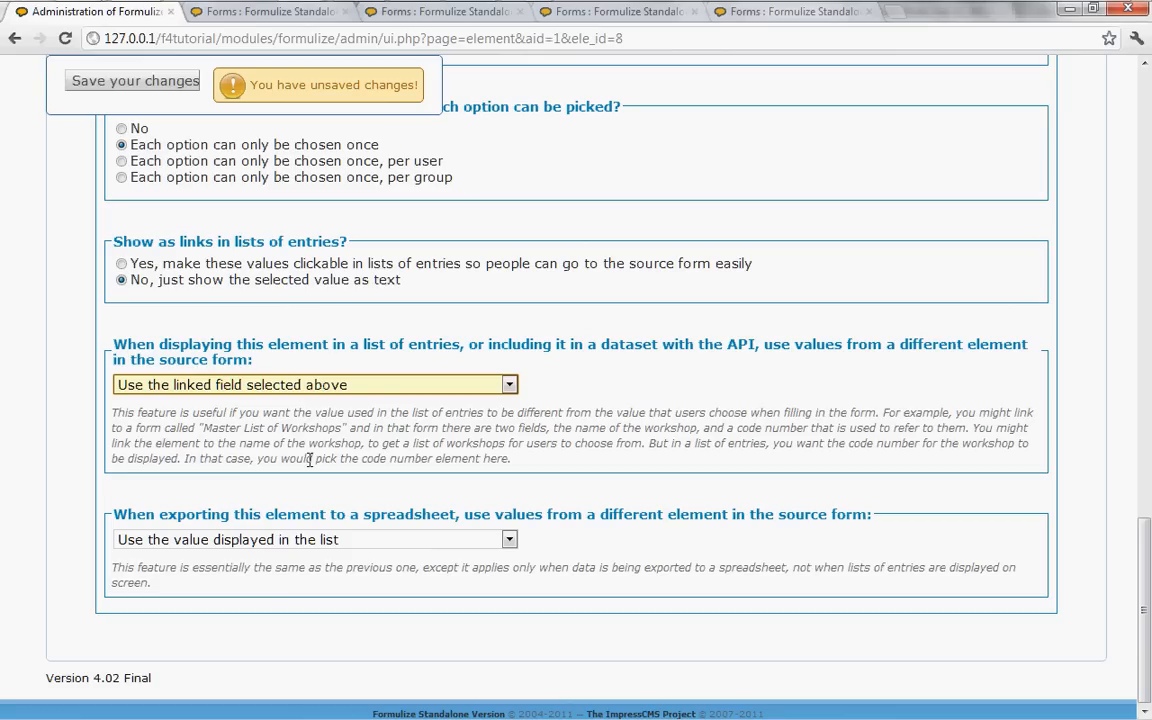
# Review which source-form values can be used when exporting the animal element to a spreadsheet, along with its neighbouring list settings
pyautogui.click(365, 541)
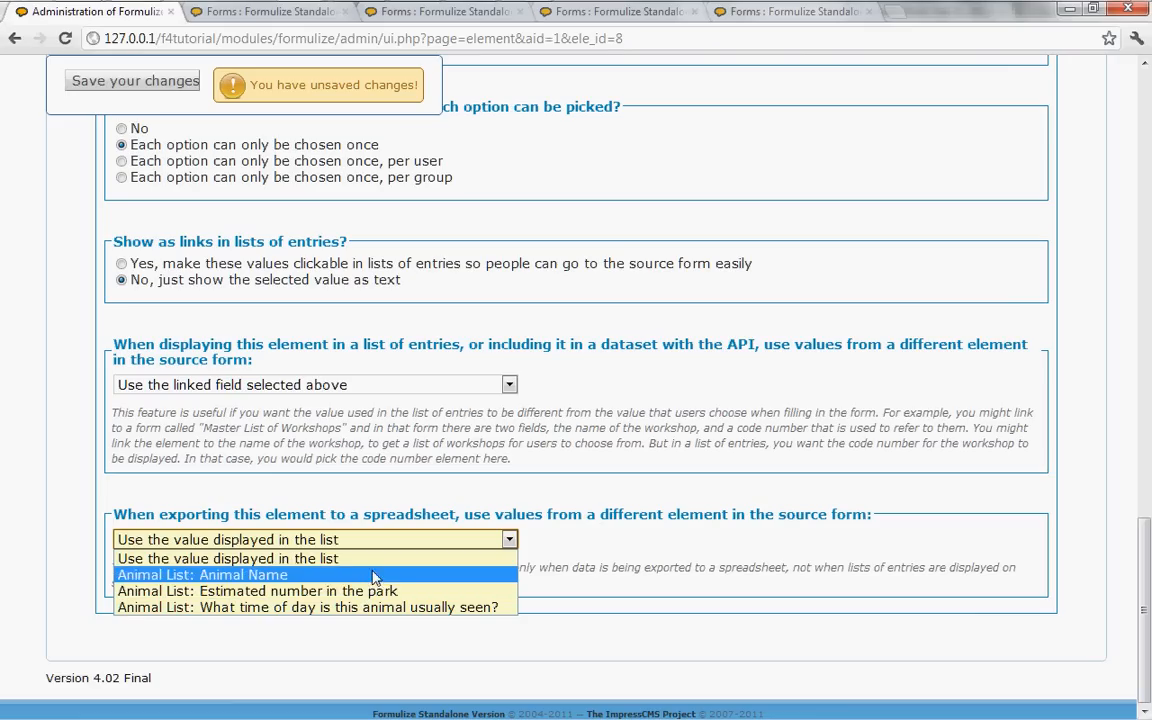
pyautogui.click(517, 486)
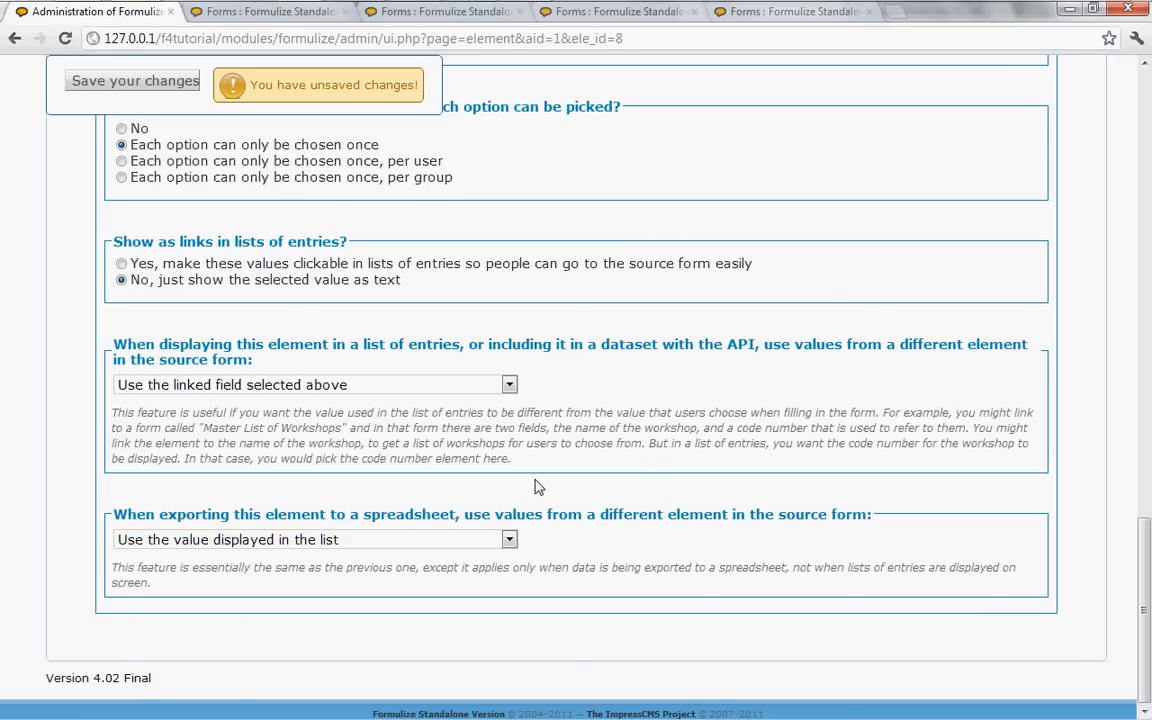
pyautogui.scroll(1, 617, 483)
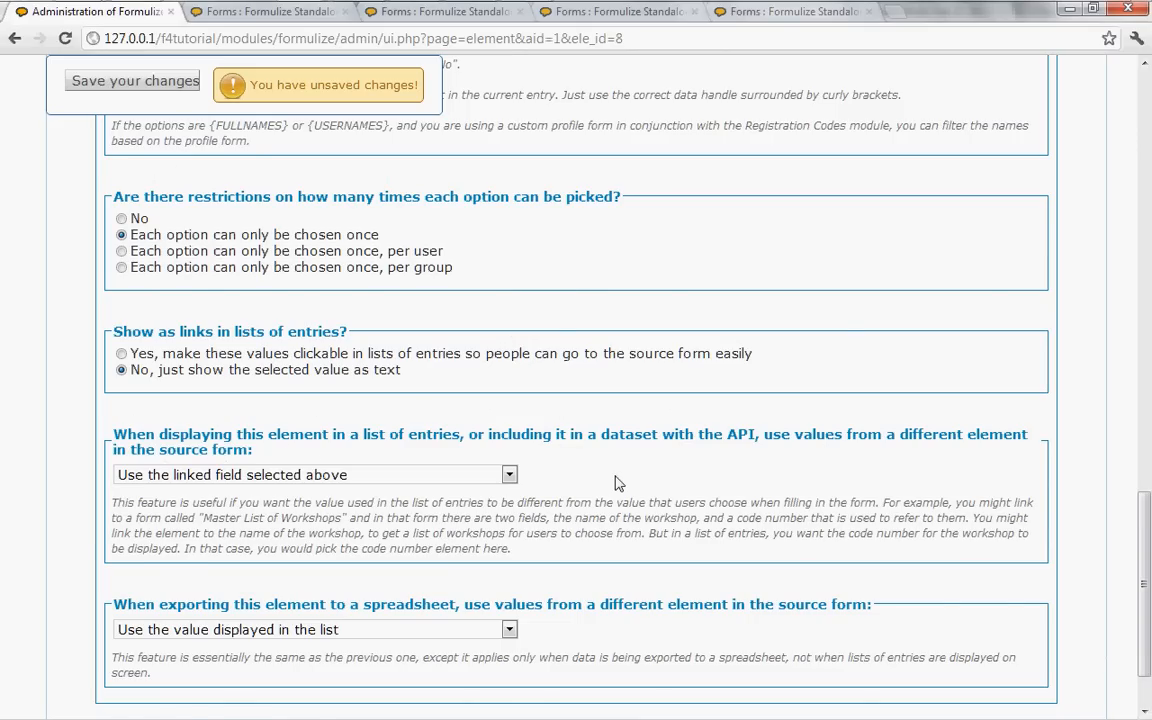
pyautogui.scroll(1, 617, 483)
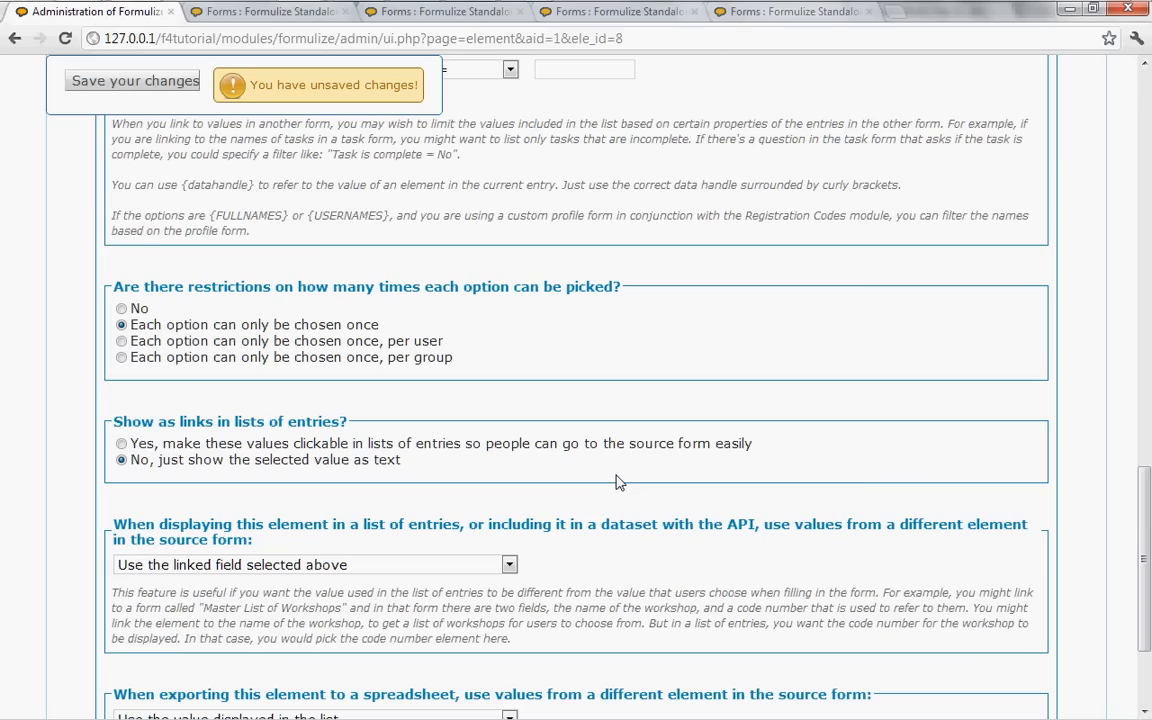